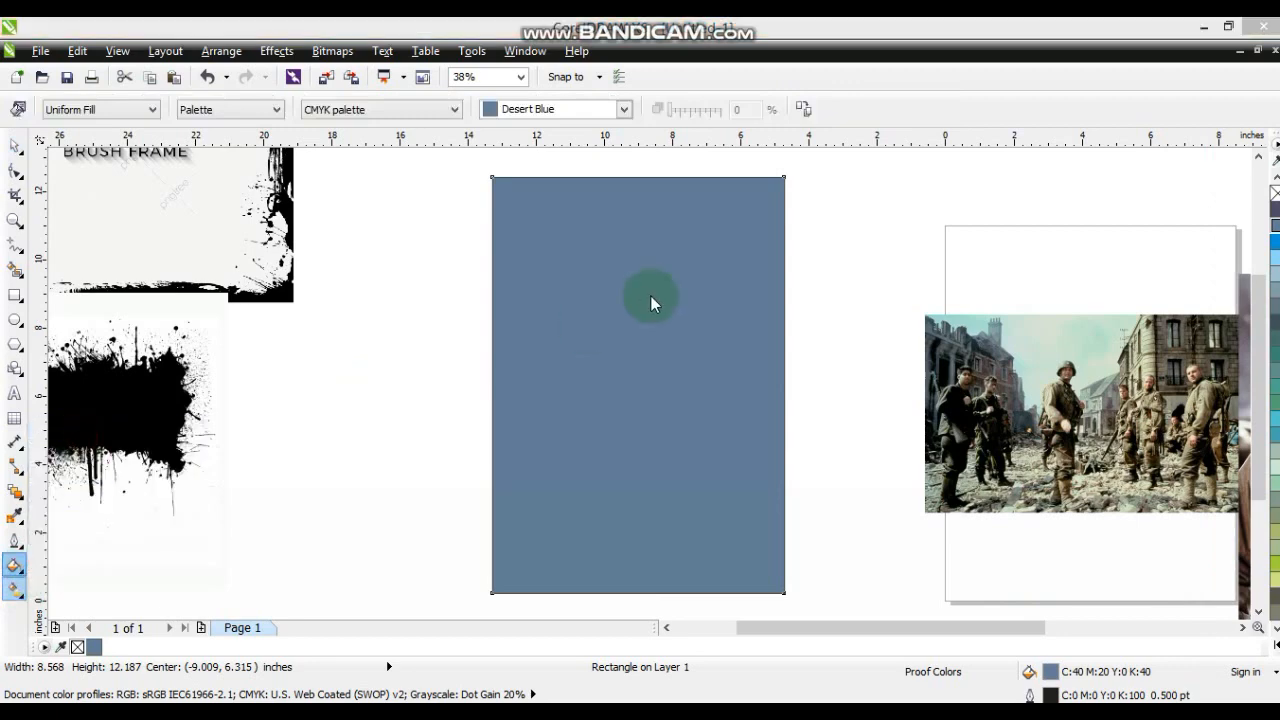
Fill the large rectangle with a uniform light blue of C16 M7 Y0 K0.
{"action": "left_click", "coordinate": [829, 266]}
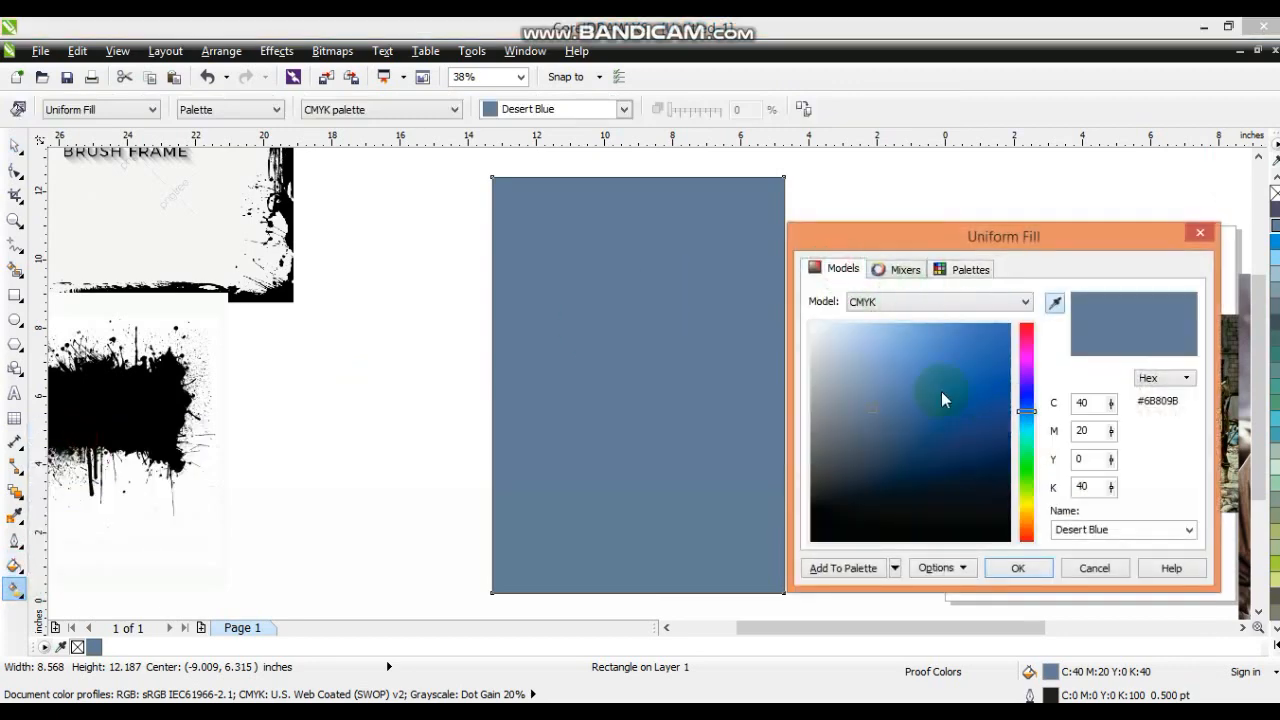
{"action": "left_click_drag", "start_coordinate": [856, 352], "coordinate": [843, 340]}
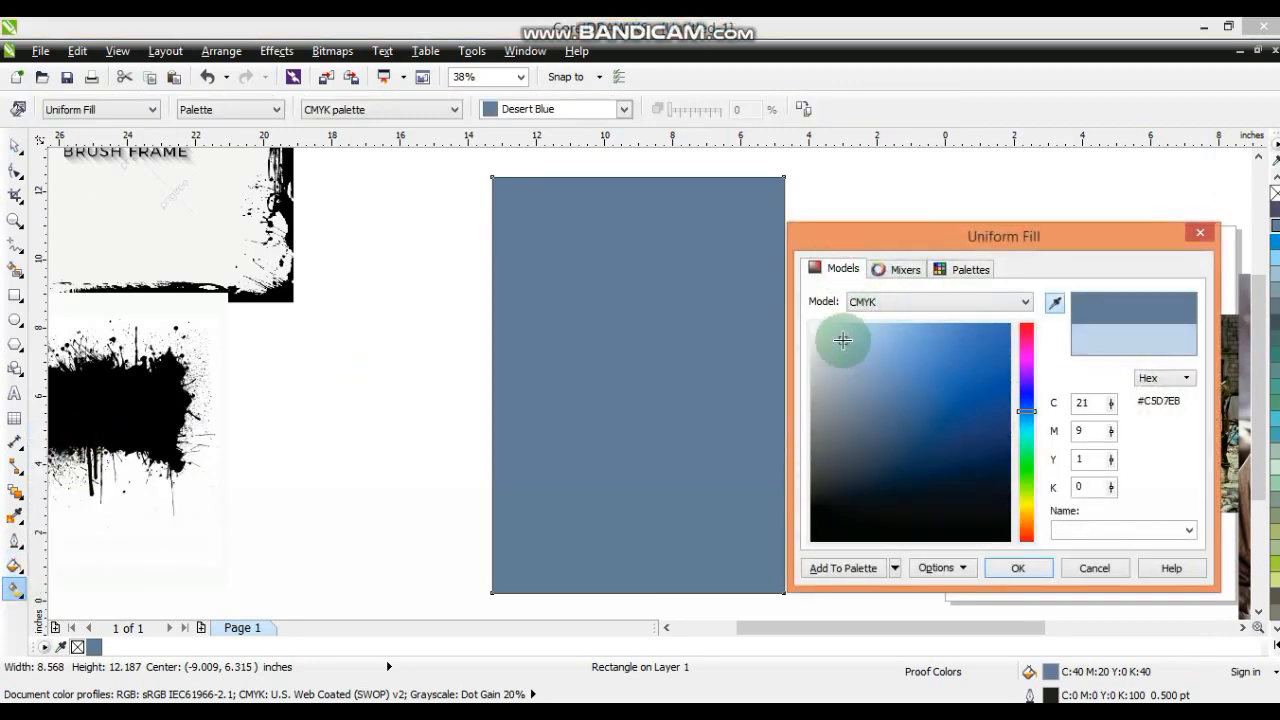
{"action": "left_click", "coordinate": [1016, 566]}
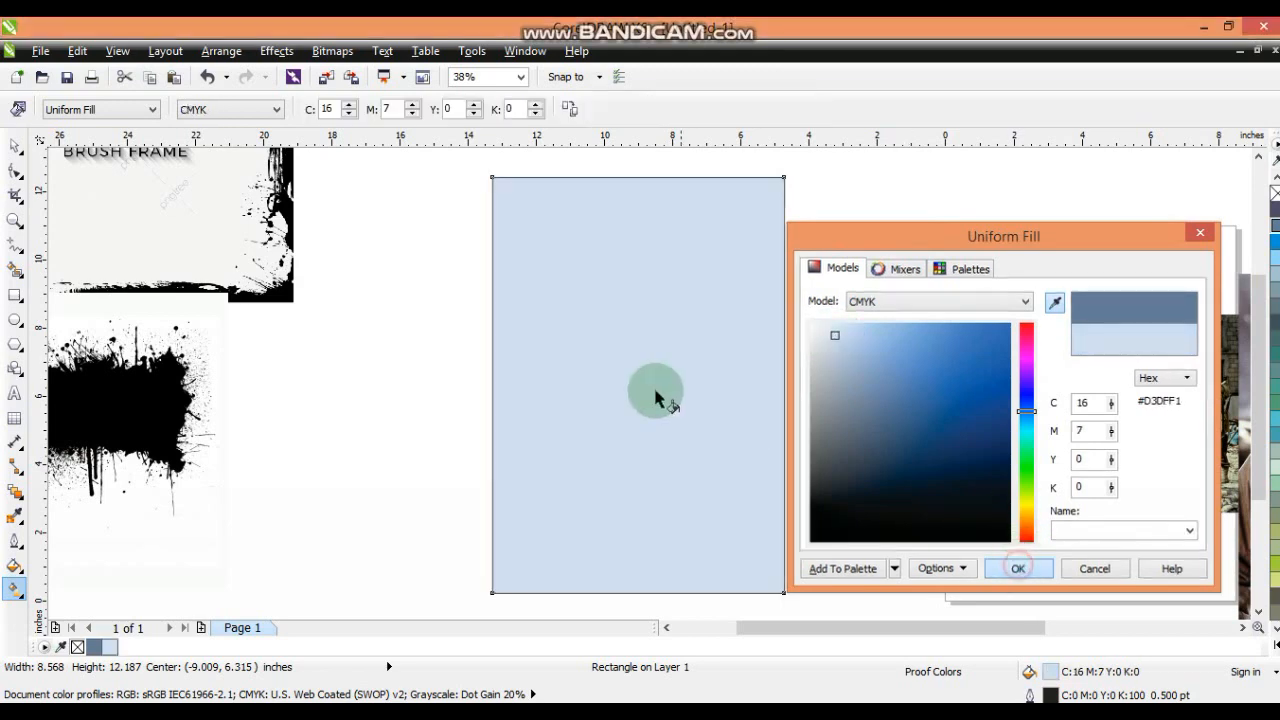
{"action": "left_click", "coordinate": [676, 440]}
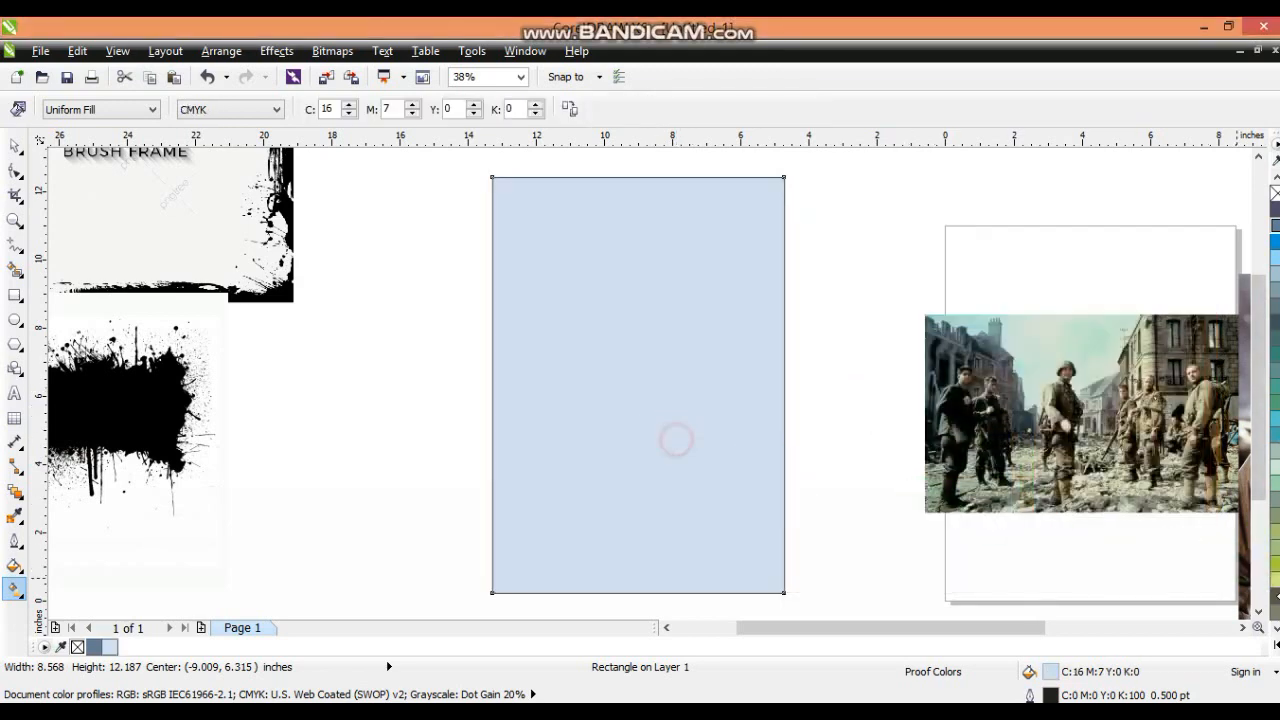
Recolour the large rectangle from the palette to a very pale grey of C0 M0 Y0 K2.
{"action": "left_click", "coordinate": [1228, 325], "text": "ctrl"}
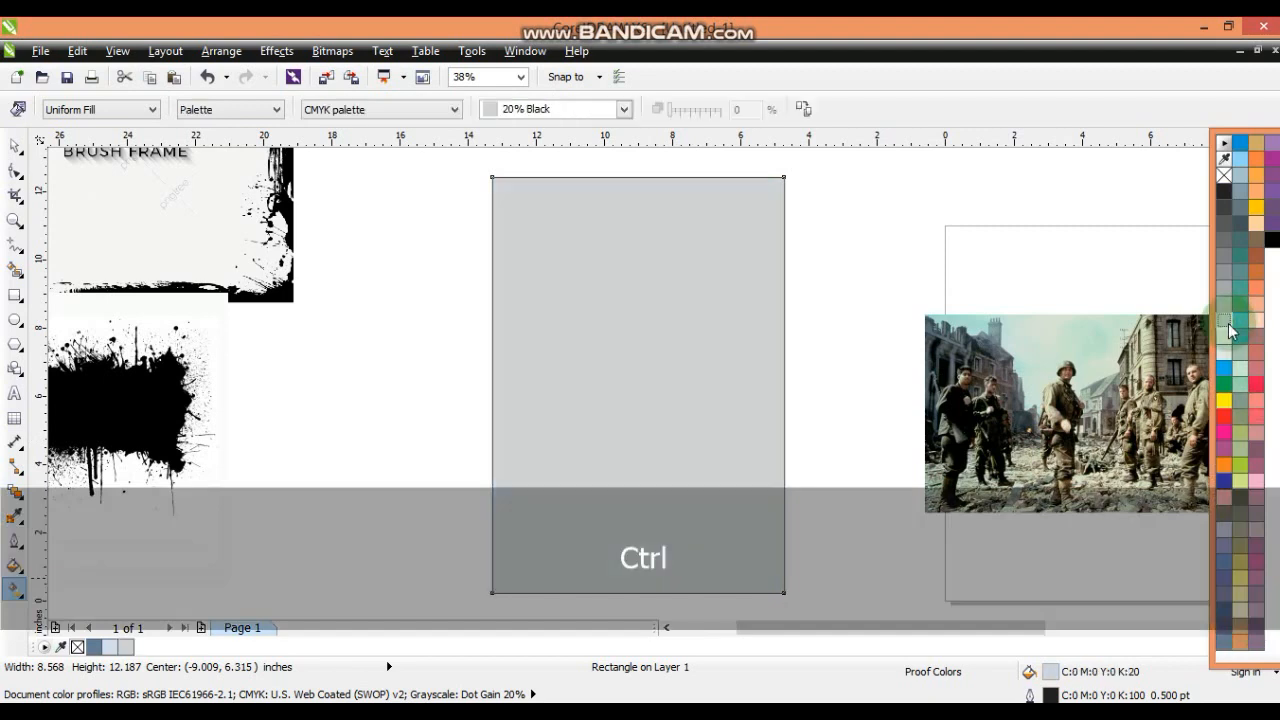
{"action": "left_click", "coordinate": [1227, 336], "text": "ctrl"}
{"action": "left_click", "coordinate": [1227, 325], "text": "ctrl"}
{"action": "left_click", "coordinate": [1227, 325]}
{"action": "left_click", "coordinate": [15, 147]}
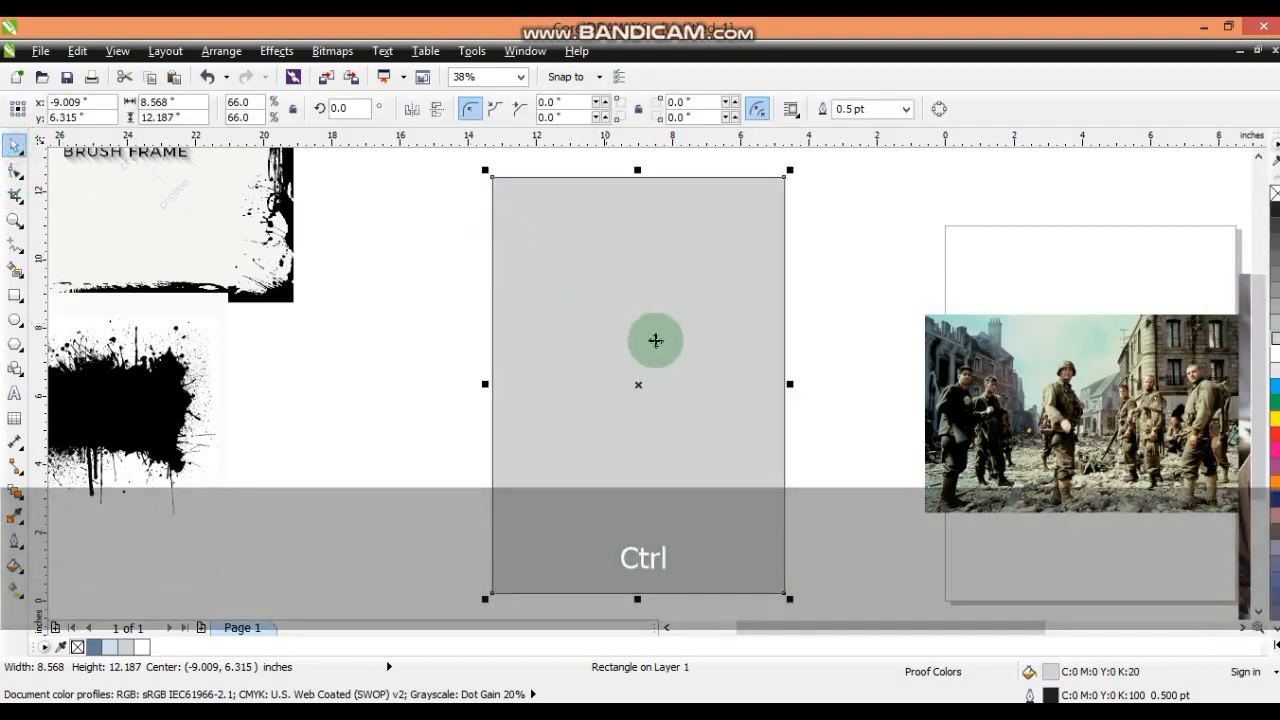
{"action": "left_click", "coordinate": [1275, 345]}
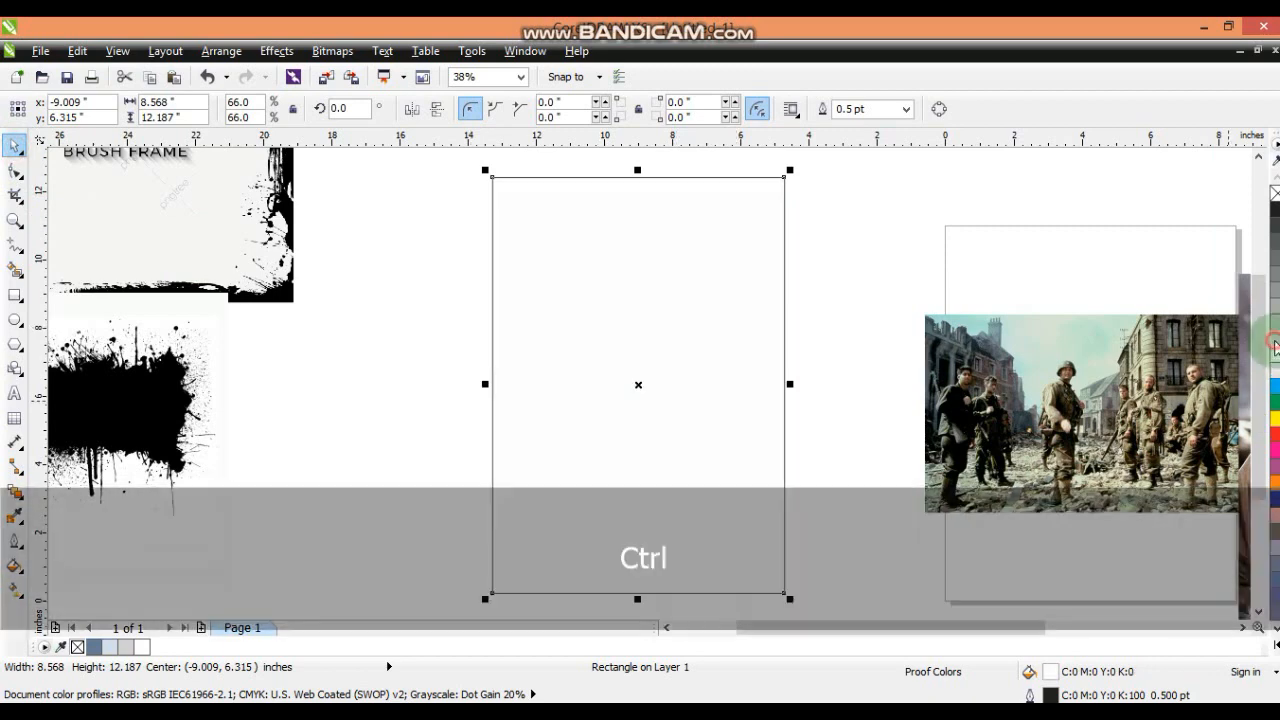
{"action": "left_click", "coordinate": [882, 365]}
{"action": "left_click", "coordinate": [731, 345]}
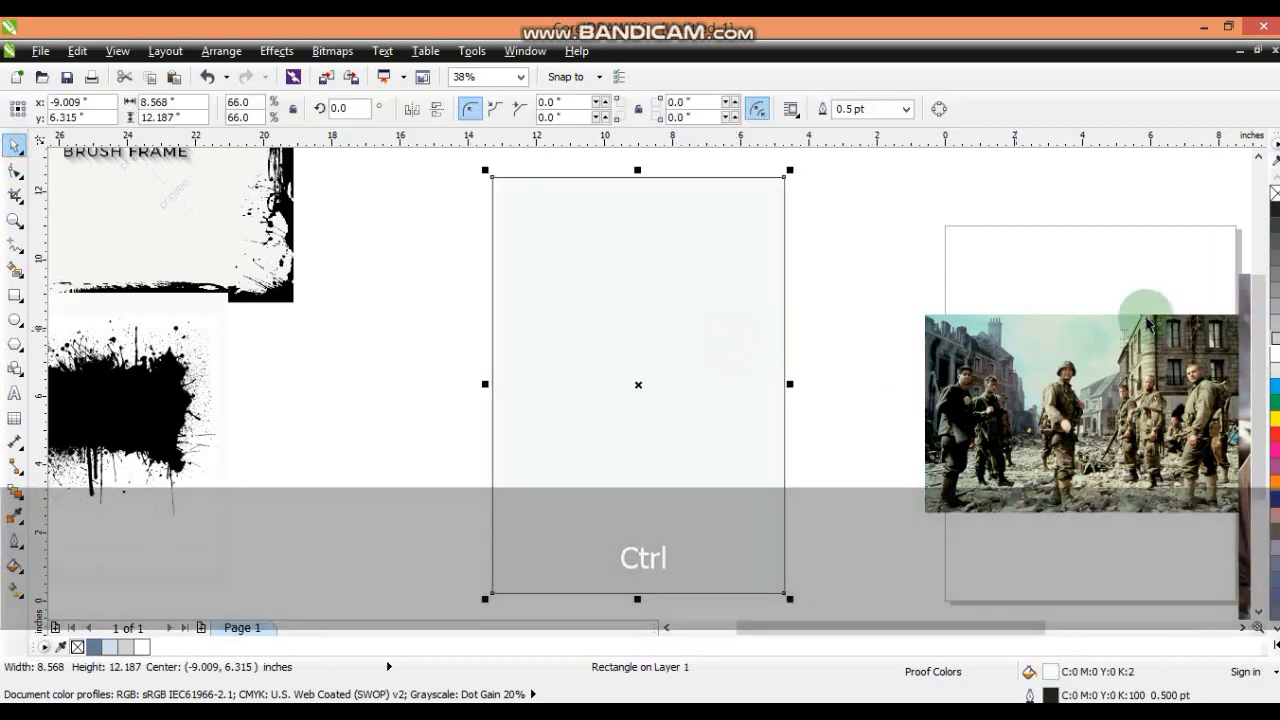
Try removing the outline of the pale grey rectangle.
{"action": "right_click", "coordinate": [1275, 194]}
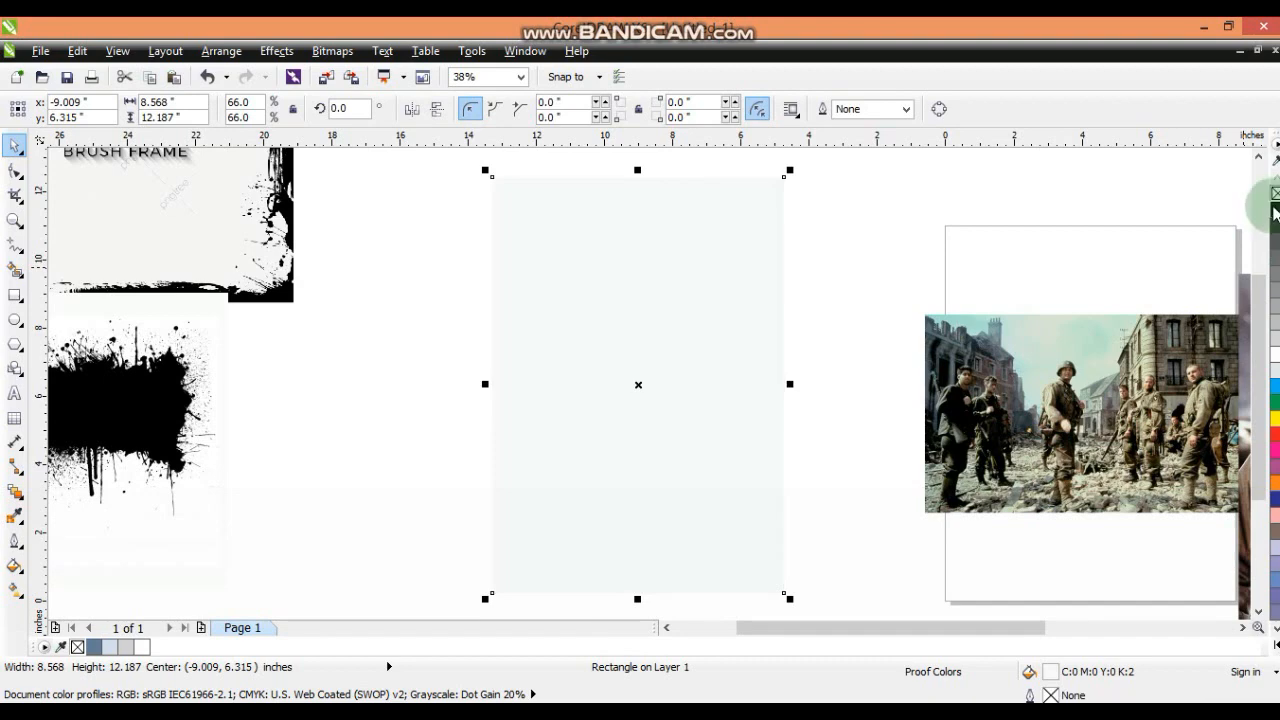
{"action": "left_click", "coordinate": [975, 228]}
{"action": "left_click", "coordinate": [839, 405]}
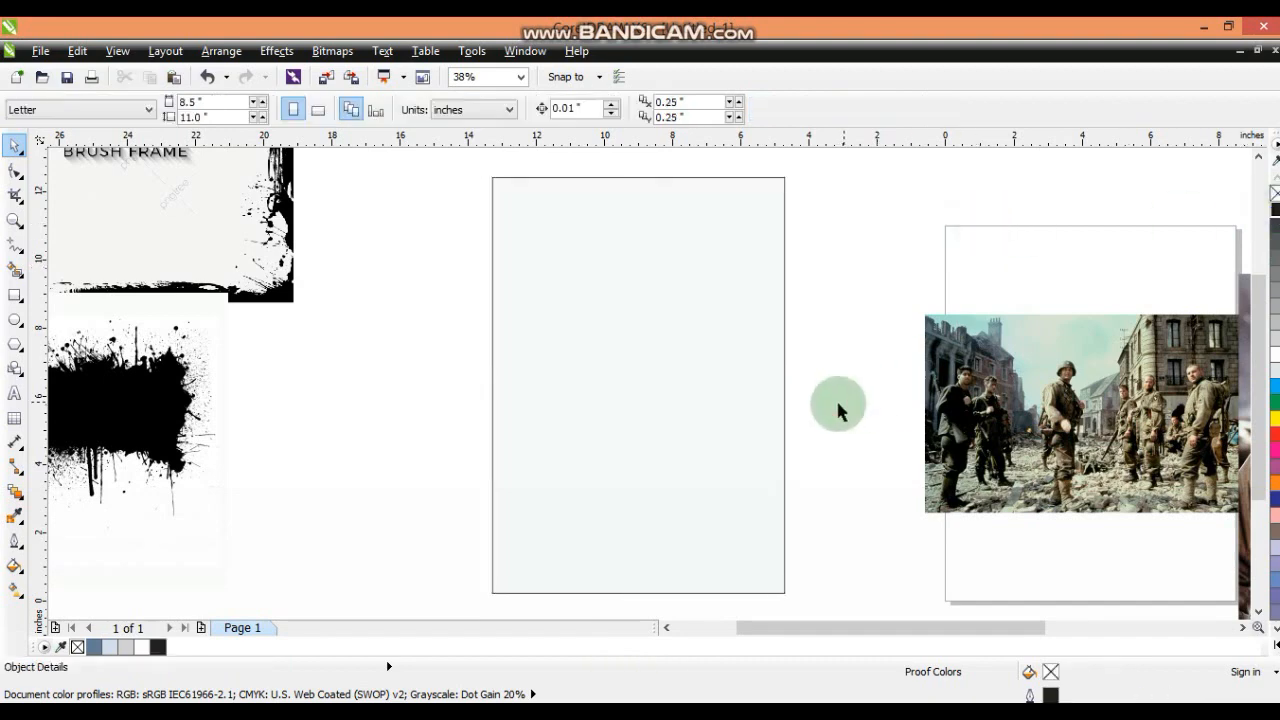
Place the soldier portrait over the pale grey rectangle and bring it to the front of the layer.
{"action": "left_click", "coordinate": [1241, 626]}
{"action": "left_click_drag", "start_coordinate": [891, 505], "coordinate": [429, 465]}
{"action": "key", "text": "shift+Page_Up"}
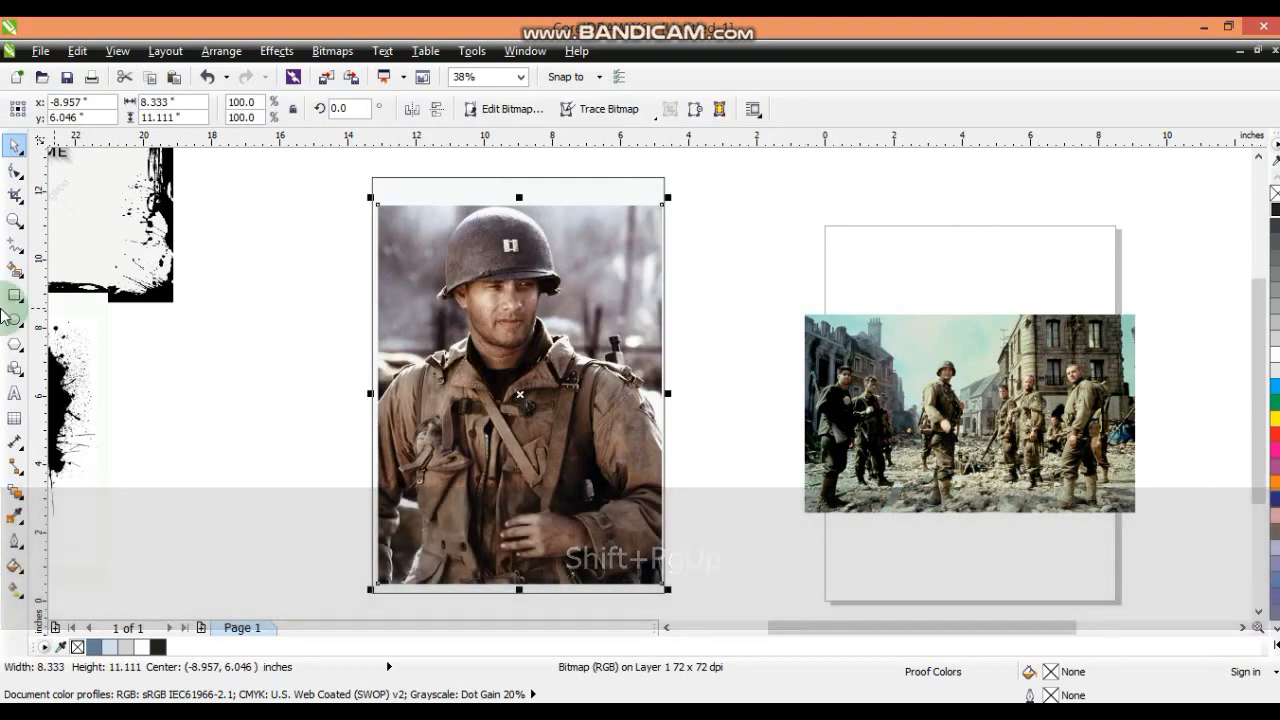
Try converting the soldier portrait to a 300 dpi RGB Color (24-bit) bitmap, and undo the conversion.
{"action": "left_click", "coordinate": [13, 221]}
{"action": "left_click_drag", "start_coordinate": [349, 191], "coordinate": [771, 448]}
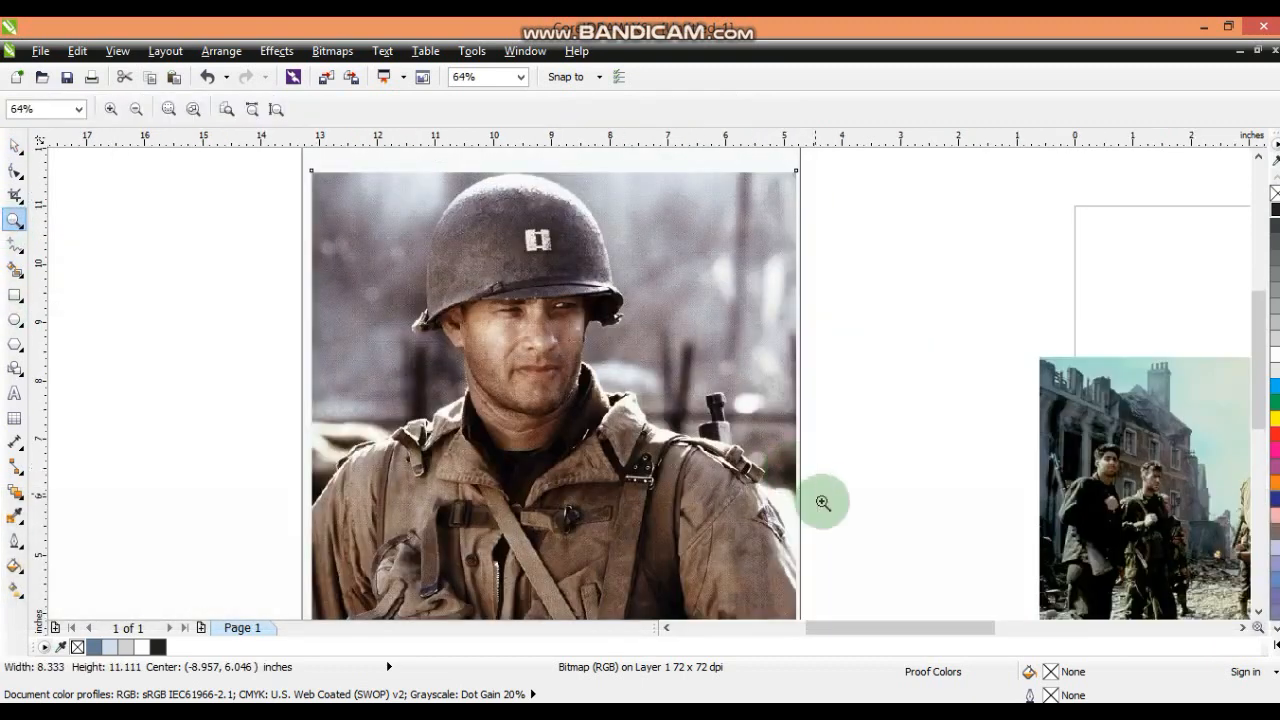
{"action": "left_click", "coordinate": [15, 146]}
{"action": "left_click", "coordinate": [331, 51]}
{"action": "left_click", "coordinate": [380, 73]}
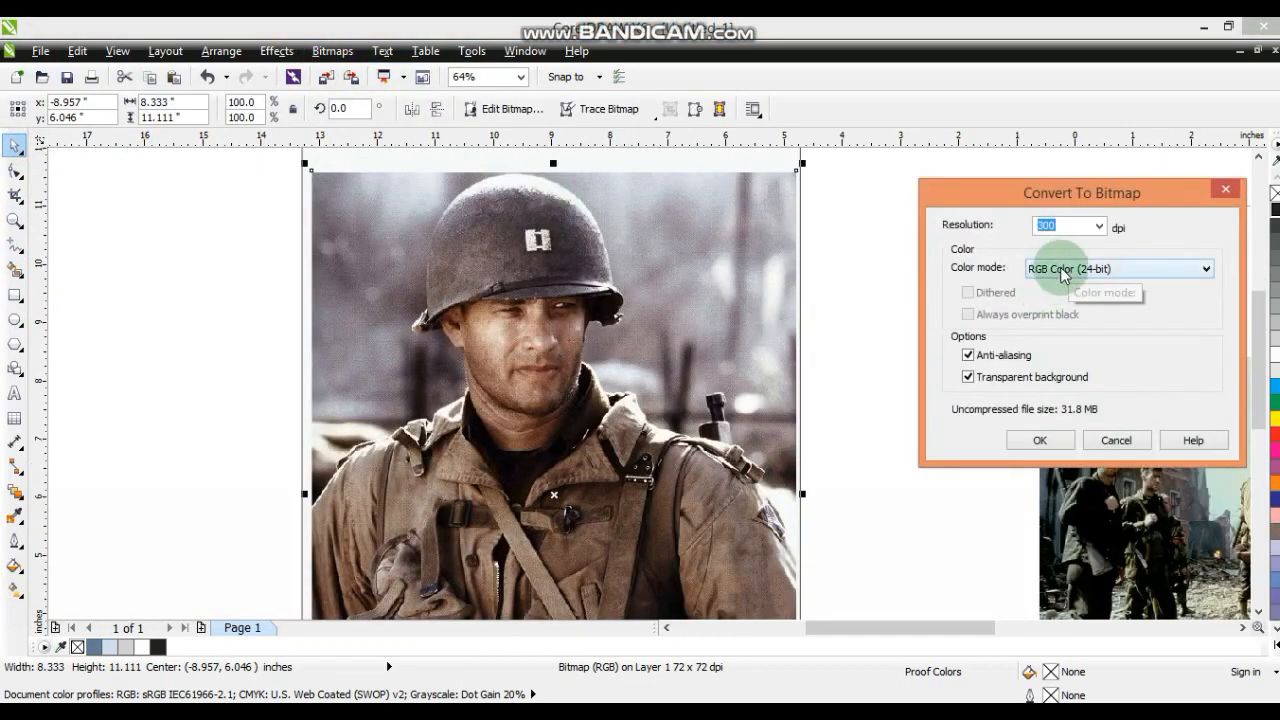
{"action": "left_click", "coordinate": [1040, 440]}
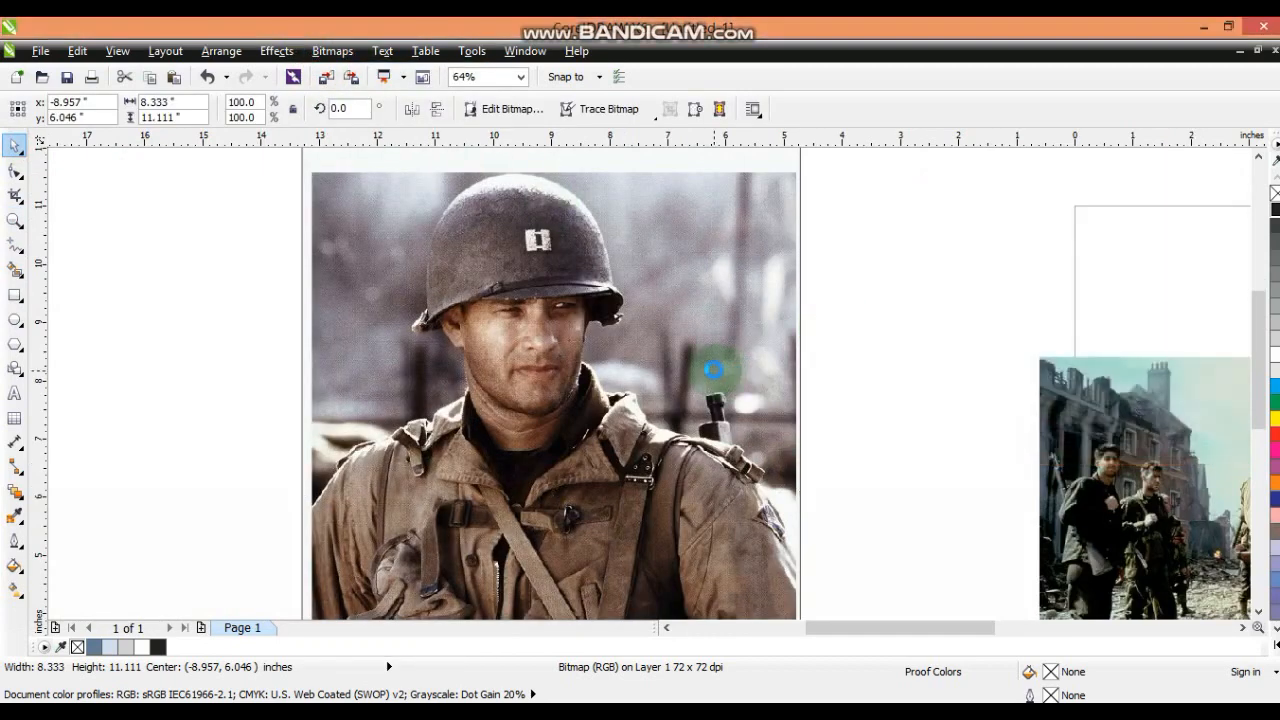
{"action": "key", "text": "ctrl+z"}
Convert the soldier portrait to a 300 dpi bitmap in Grayscale (8-bit) colour mode.
{"action": "left_click", "coordinate": [332, 50]}
{"action": "left_click", "coordinate": [340, 74]}
{"action": "left_click", "coordinate": [1075, 288]}
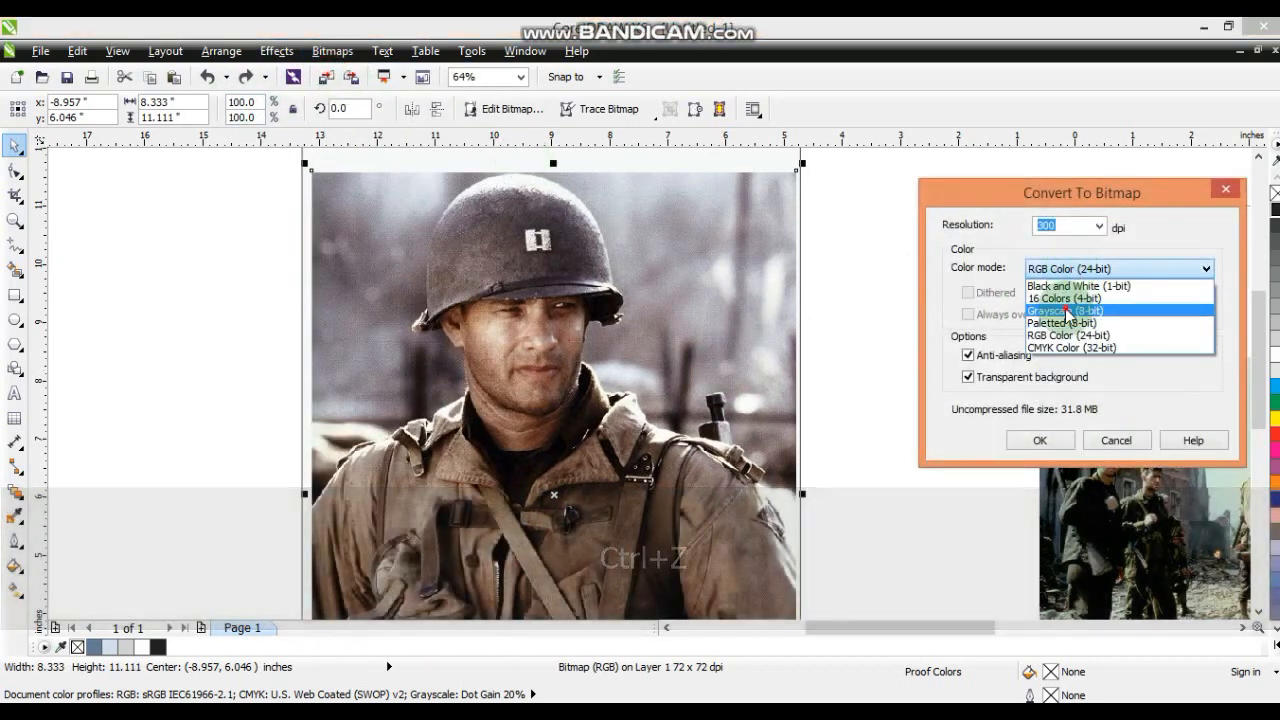
{"action": "left_click", "coordinate": [1068, 311]}
{"action": "left_click", "coordinate": [1040, 440]}
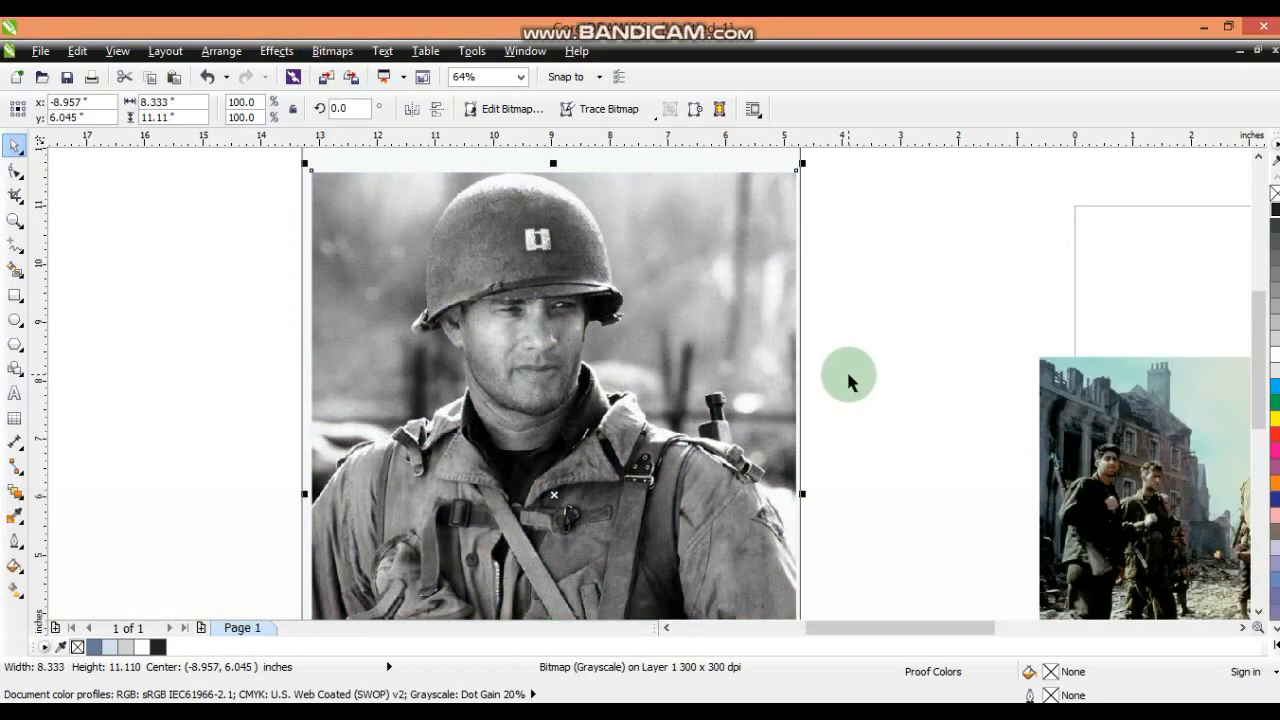
Convert the grayscale portrait back to a 300 dpi bitmap in RGB Color (24-bit) mode.
{"action": "left_click", "coordinate": [332, 51]}
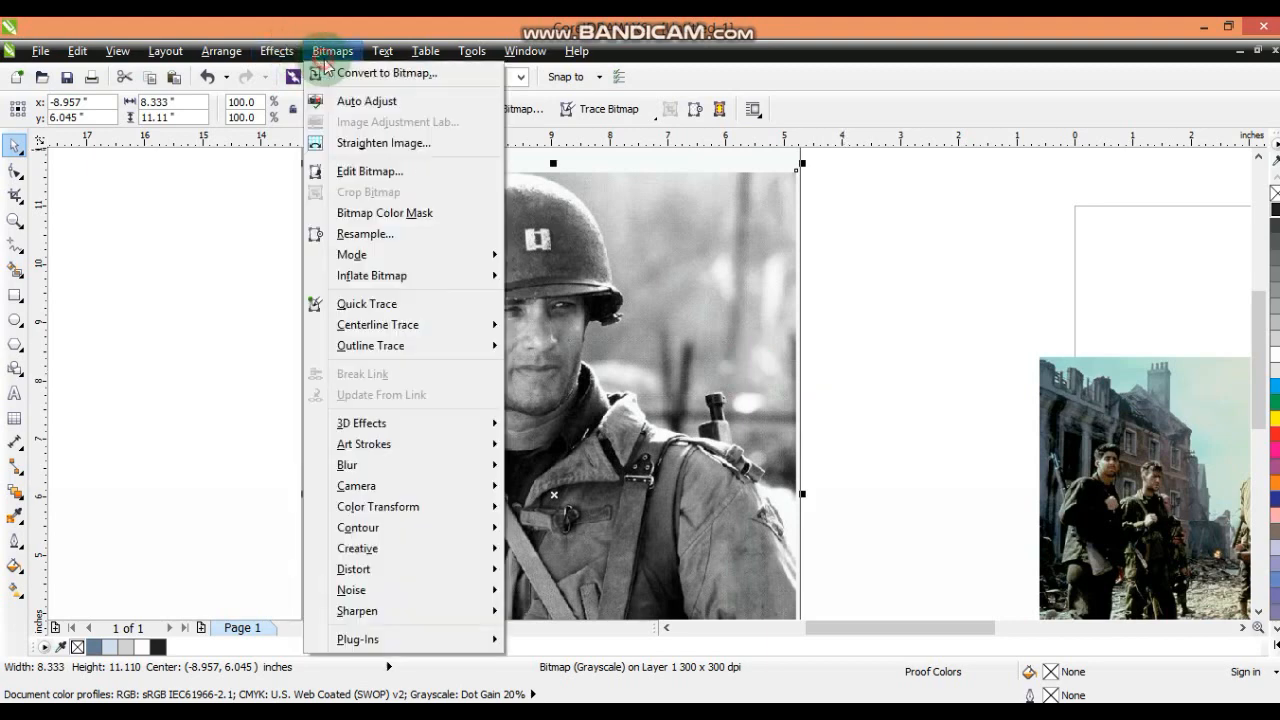
{"action": "left_click", "coordinate": [1005, 440]}
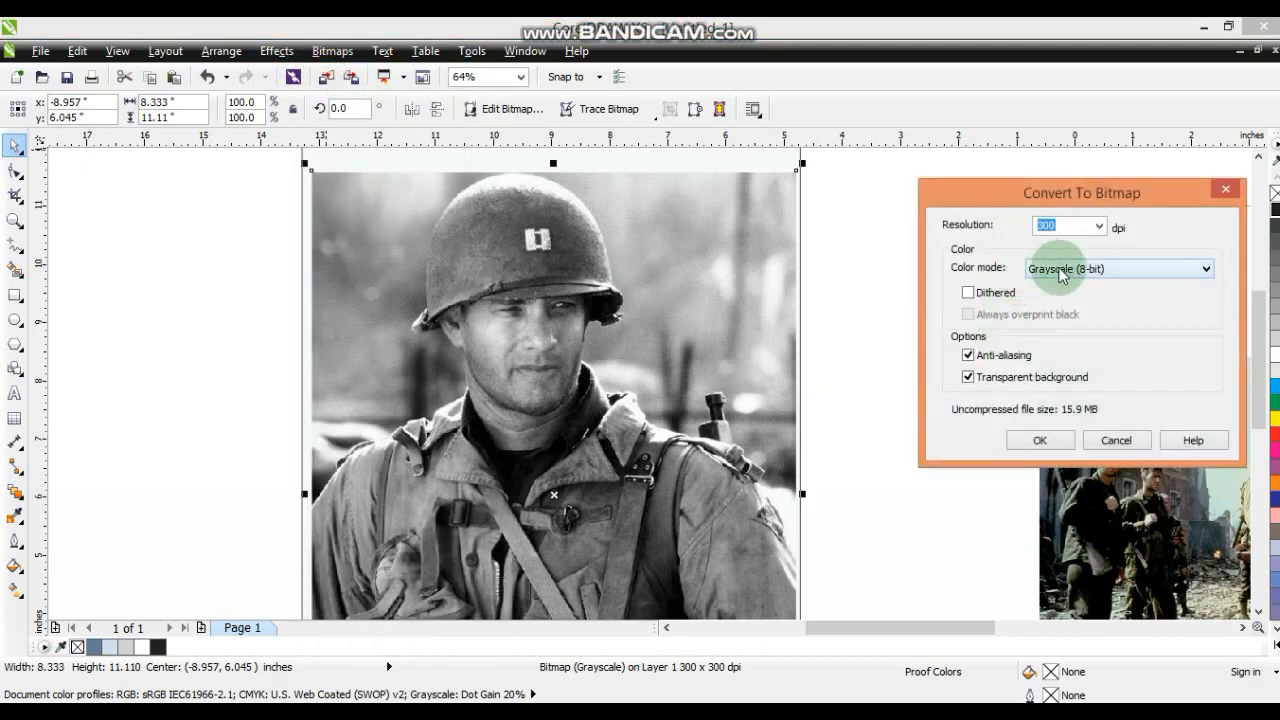
{"action": "left_click", "coordinate": [1040, 268]}
{"action": "left_click", "coordinate": [1043, 343]}
{"action": "left_click", "coordinate": [1040, 440]}
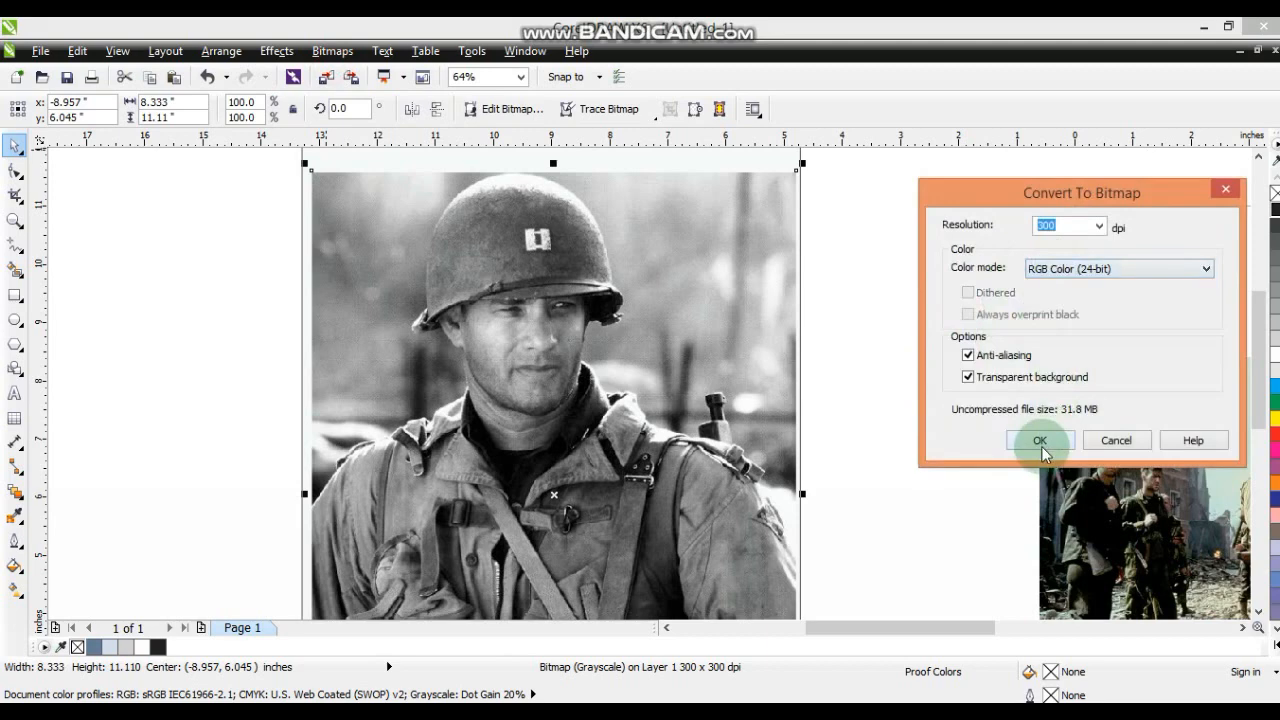
Tint the portrait a cool blue with Color Balance, using Cyan–Red -21, Magenta–Green -7 and a slightly adjusted Yellow–Blue.
{"action": "left_click", "coordinate": [276, 51]}
{"action": "mouse_move", "coordinate": [340, 80]}
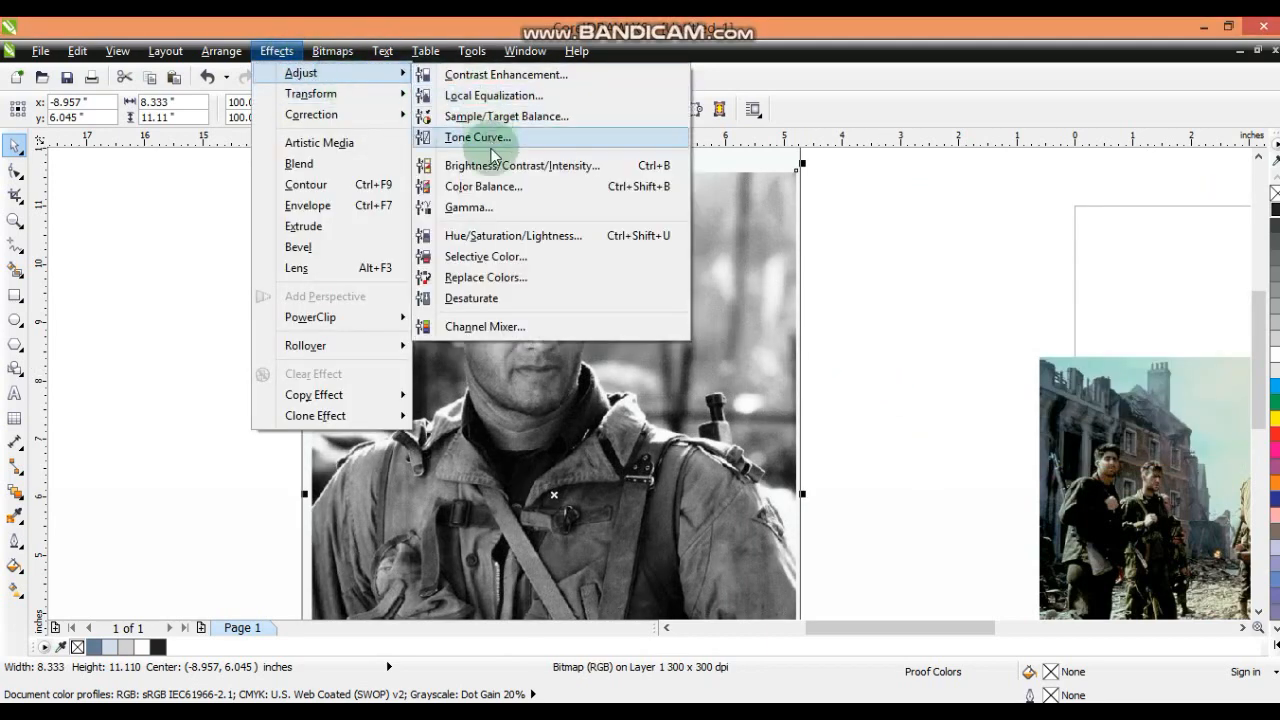
{"action": "left_click", "coordinate": [487, 188]}
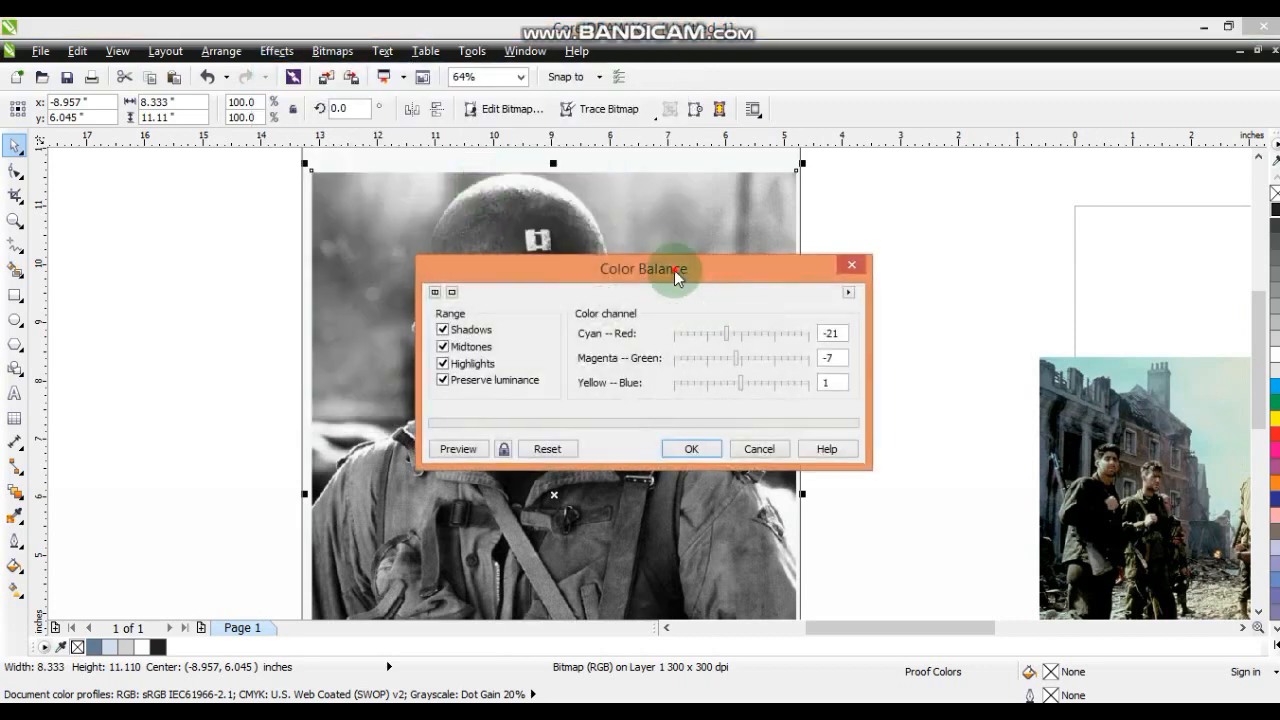
{"action": "left_click_drag", "start_coordinate": [674, 270], "coordinate": [951, 244]}
{"action": "left_click", "coordinate": [781, 422]}
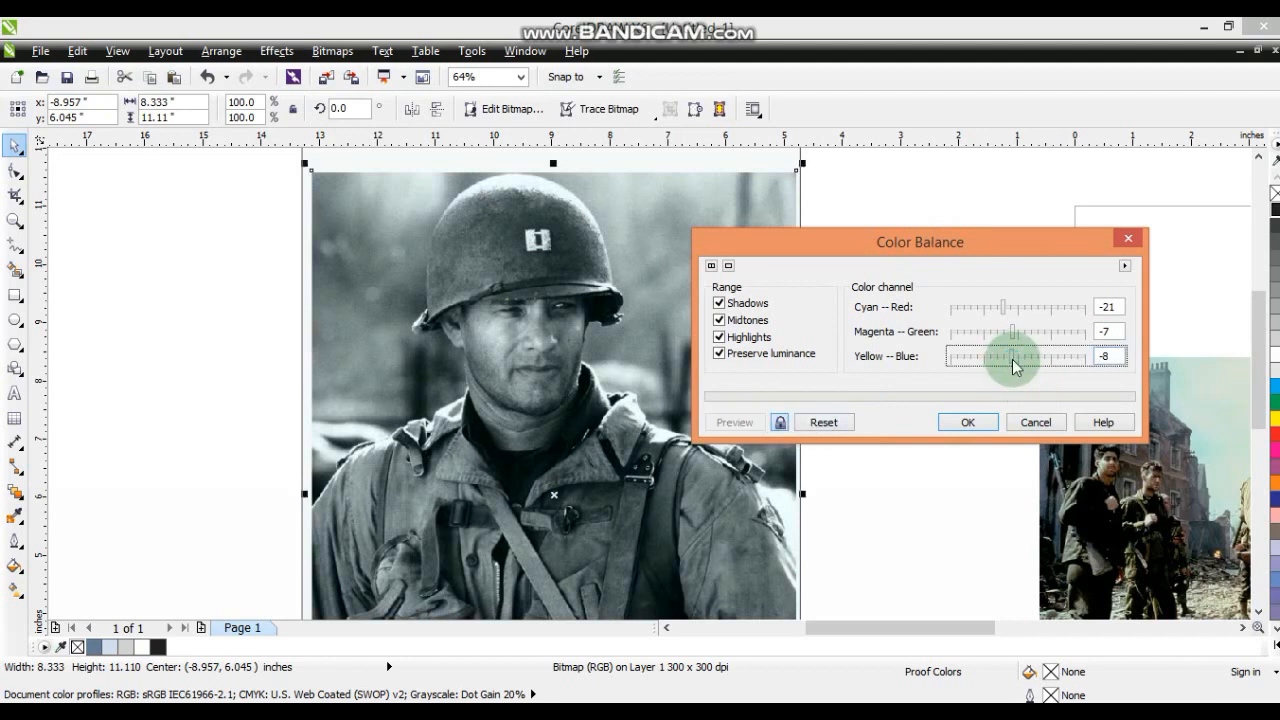
{"action": "left_click_drag", "start_coordinate": [1016, 358], "coordinate": [1020, 358]}
{"action": "left_click", "coordinate": [967, 422]}
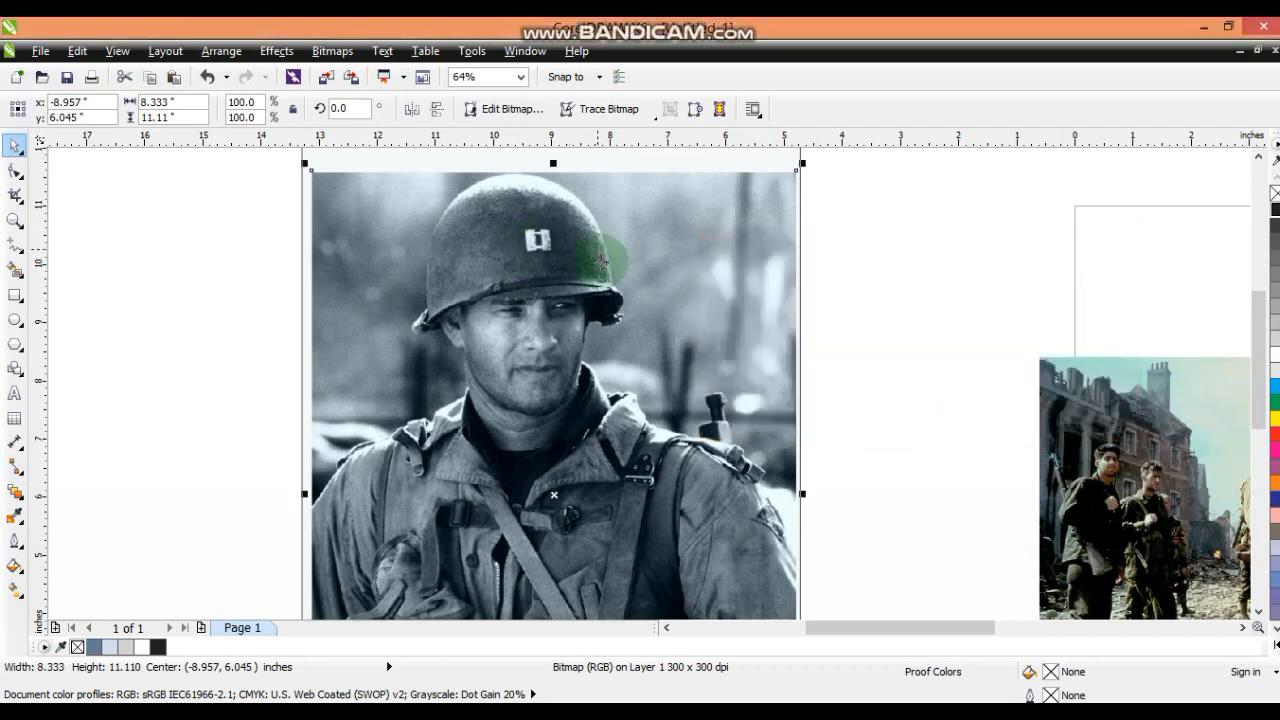
Start a freehand outline across the helmet and down its right edge, past the strap, to the collar beside the jaw.
{"action": "left_click", "coordinate": [15, 220]}
{"action": "left_click_drag", "start_coordinate": [366, 157], "coordinate": [786, 400]}
{"action": "left_click", "coordinate": [15, 243]}
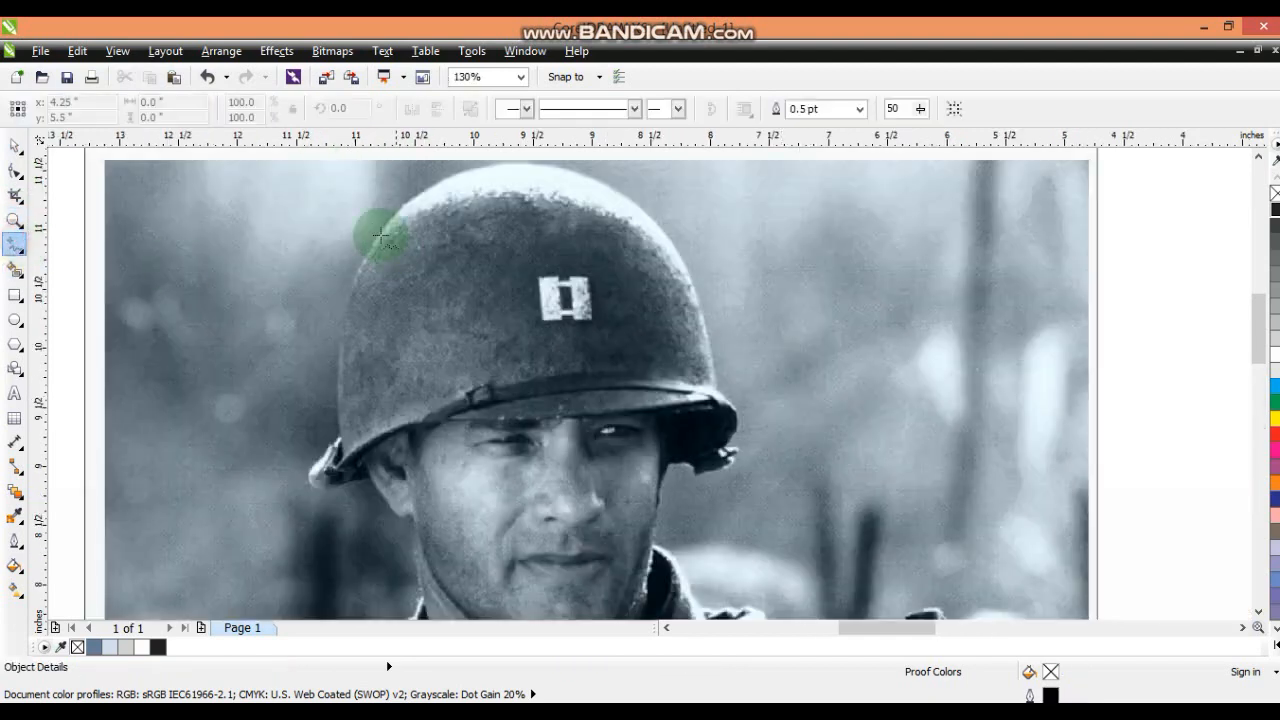
{"action": "left_click", "coordinate": [371, 232]}
{"action": "left_click", "coordinate": [692, 288]}
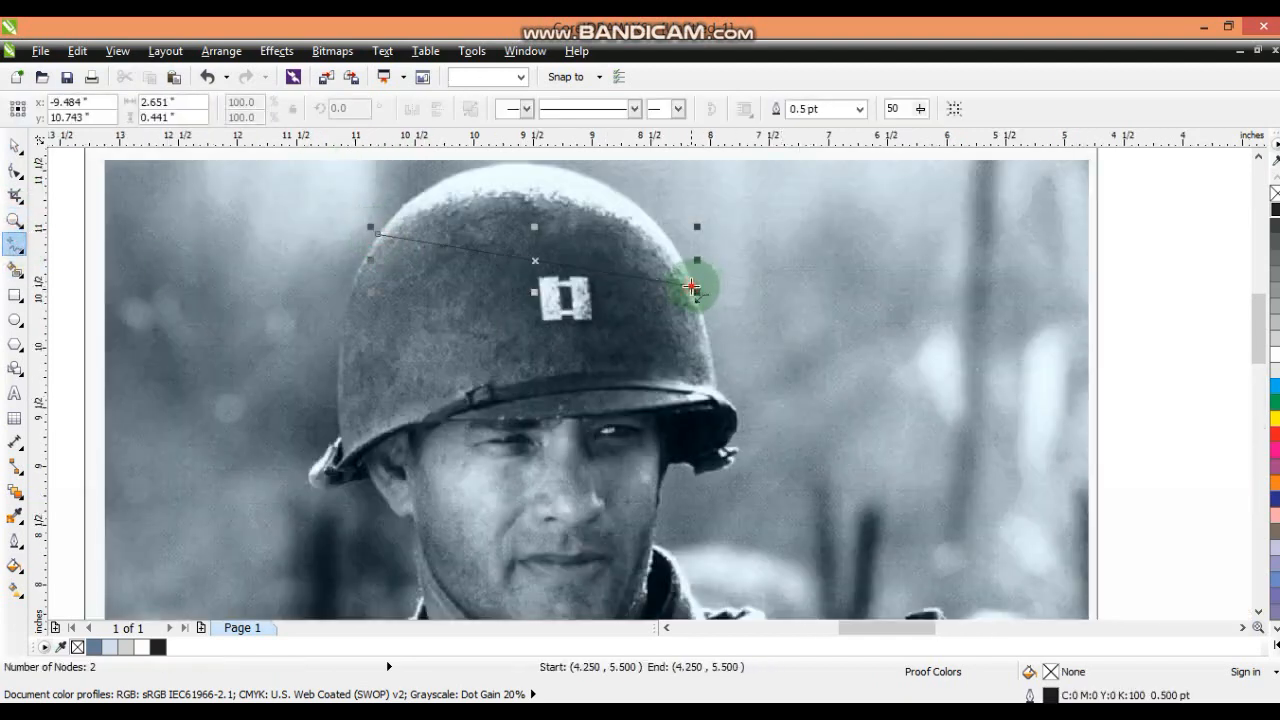
{"action": "left_click", "coordinate": [692, 288]}
{"action": "left_click", "coordinate": [716, 392]}
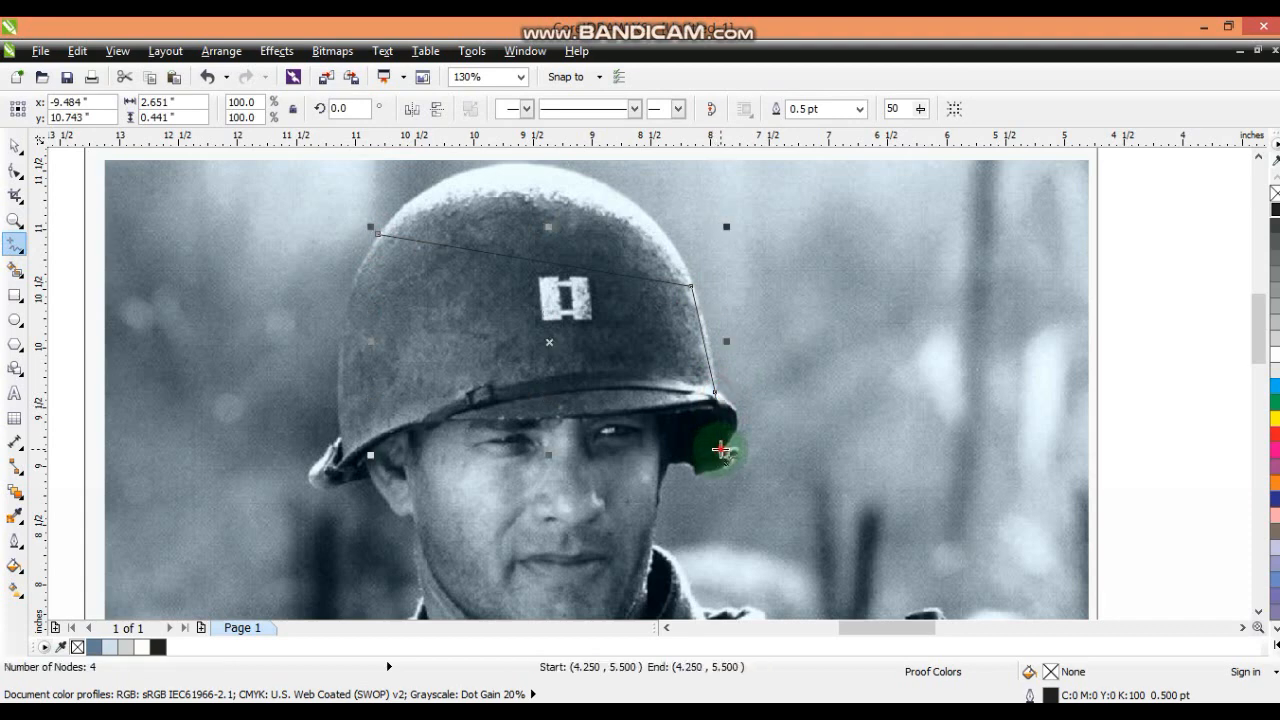
{"action": "left_click", "coordinate": [701, 471]}
{"action": "left_click", "coordinate": [692, 460]}
{"action": "left_click", "coordinate": [669, 462]}
{"action": "left_click", "coordinate": [652, 545]}
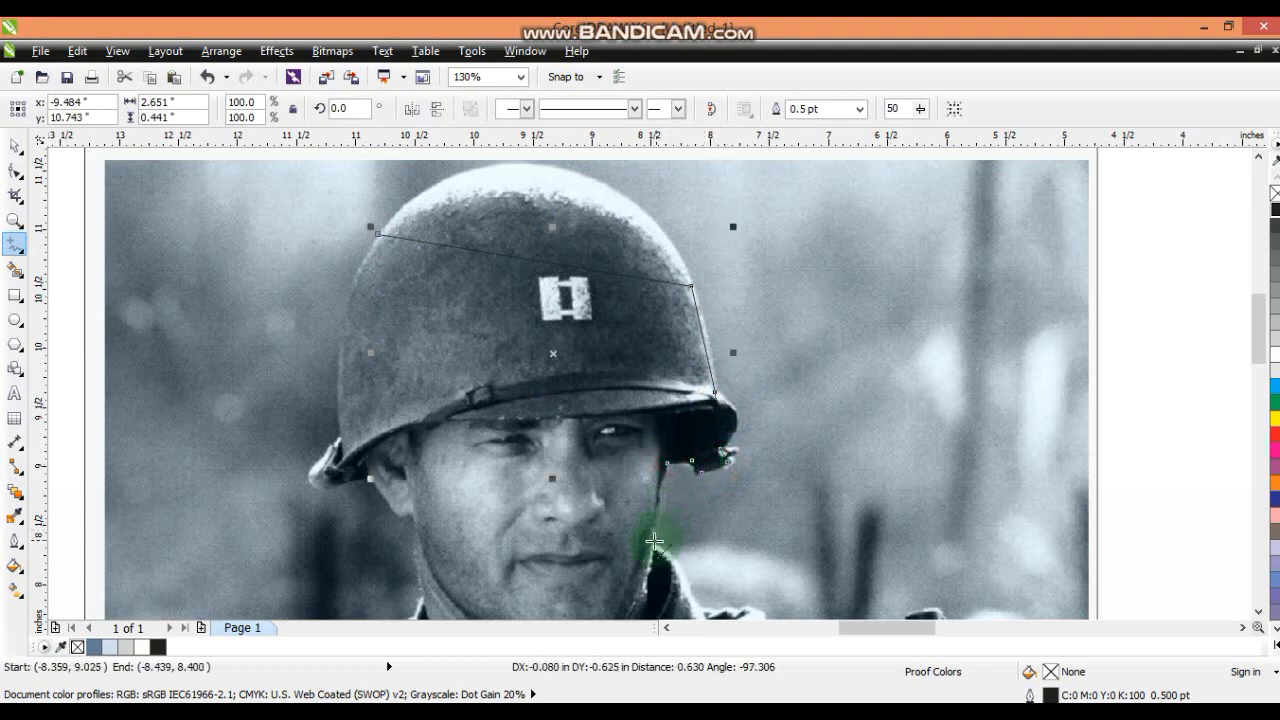
Extend the outline from the helmet's upper left down past the ear to the neck, and set its width to 2 pt.
{"action": "left_click", "coordinate": [346, 218]}
{"action": "left_click", "coordinate": [373, 231]}
{"action": "left_click", "coordinate": [328, 440]}
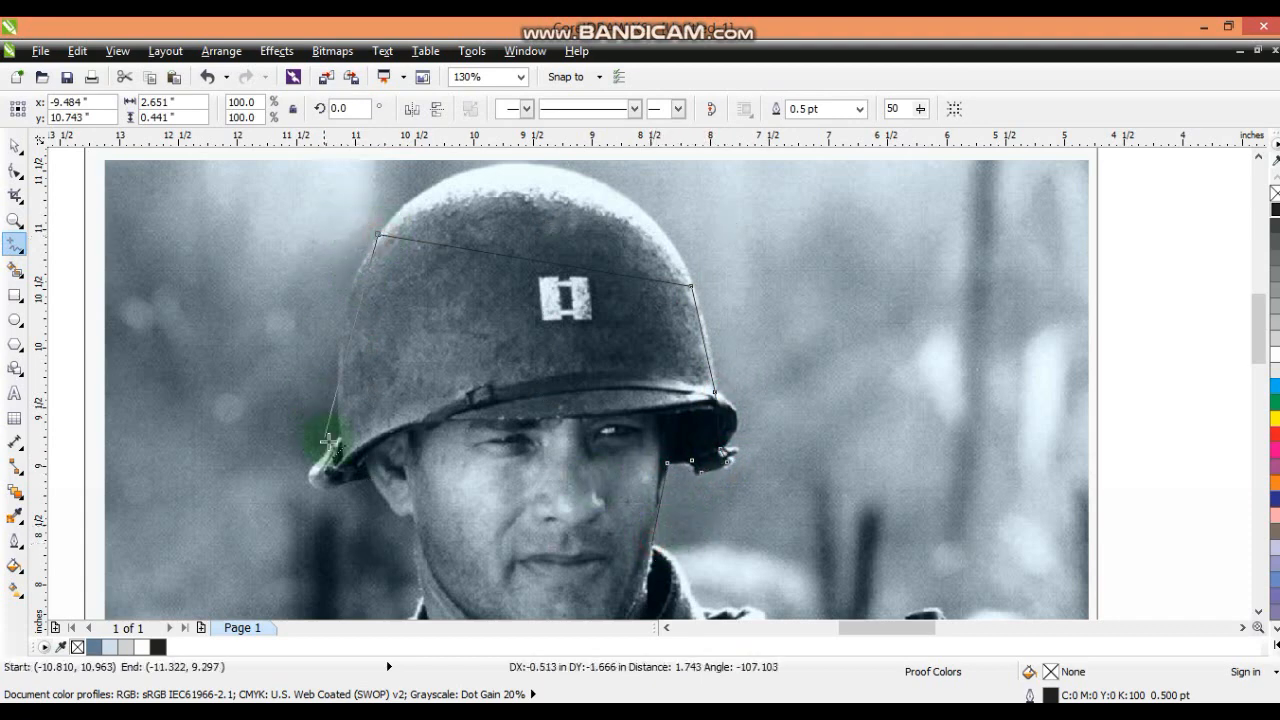
{"action": "left_click", "coordinate": [338, 440]}
{"action": "left_click", "coordinate": [370, 478]}
{"action": "left_click", "coordinate": [370, 478]}
{"action": "left_click", "coordinate": [415, 517]}
{"action": "double_click", "coordinate": [422, 594]}
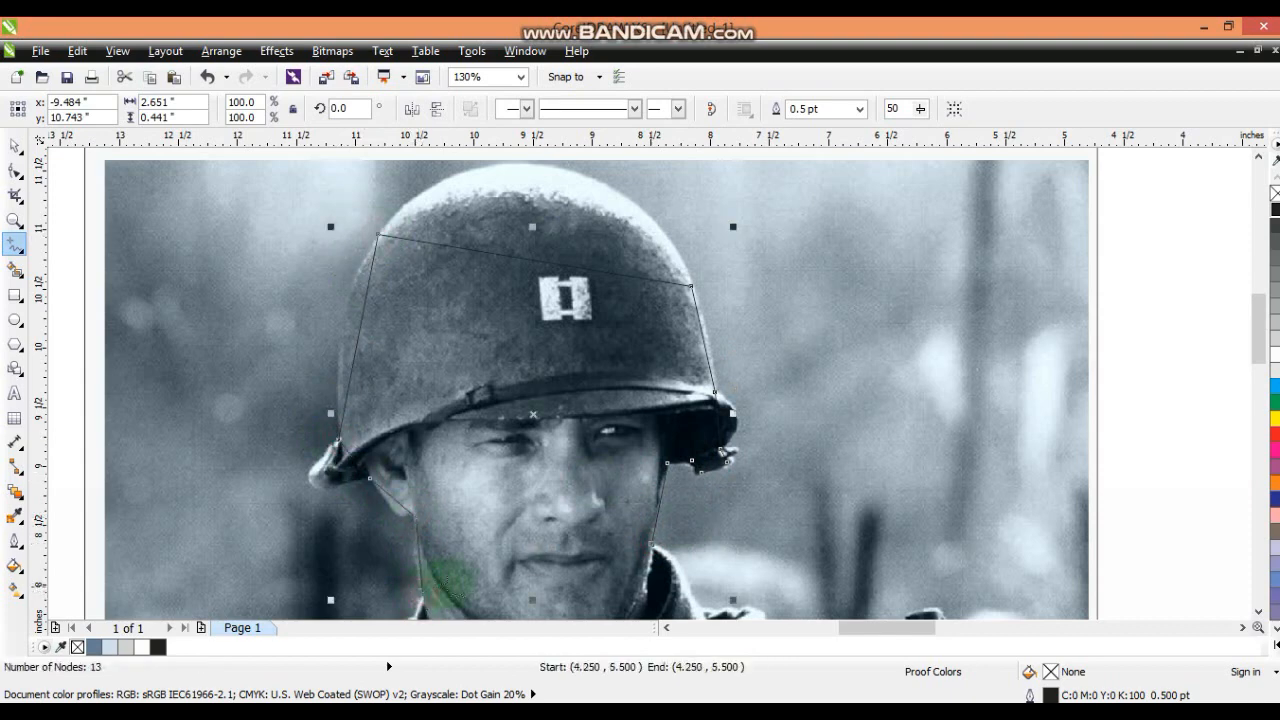
{"action": "left_click", "coordinate": [20, 538]}
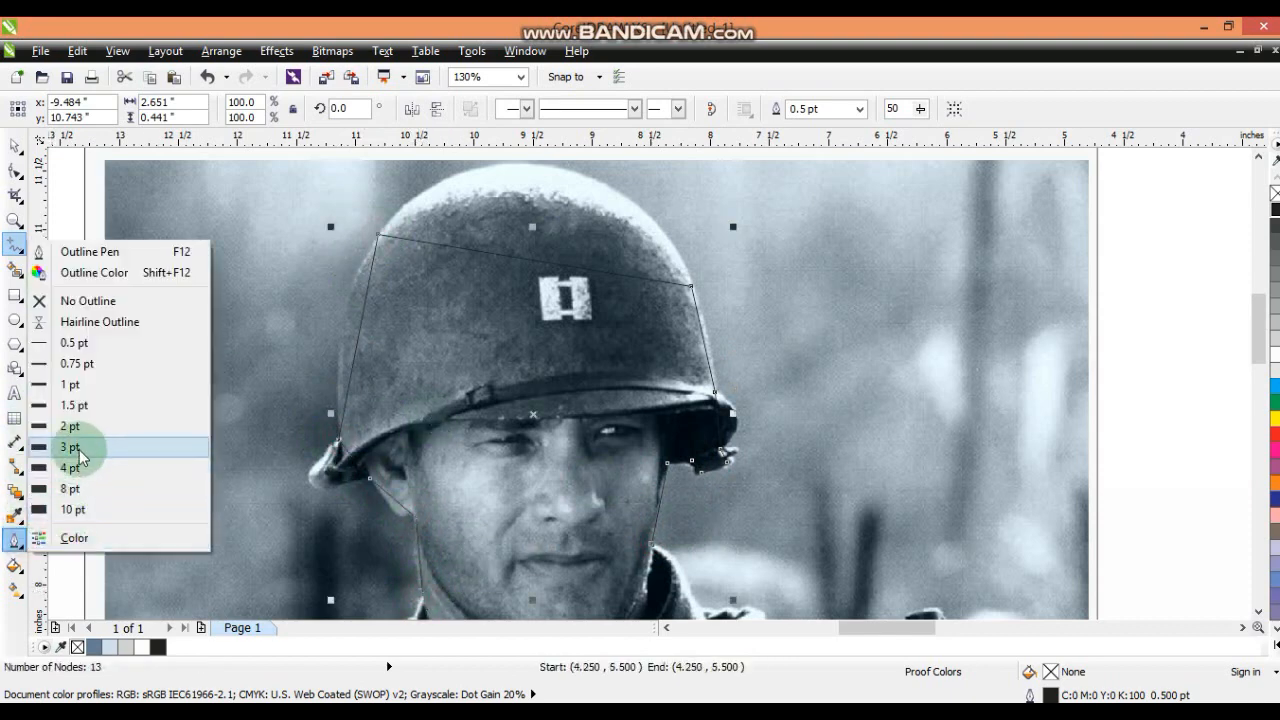
{"action": "left_click", "coordinate": [80, 423]}
Extend the outline from the soldier's neck over the left shoulder down to the photo's left edge.
{"action": "left_click", "coordinate": [13, 224]}
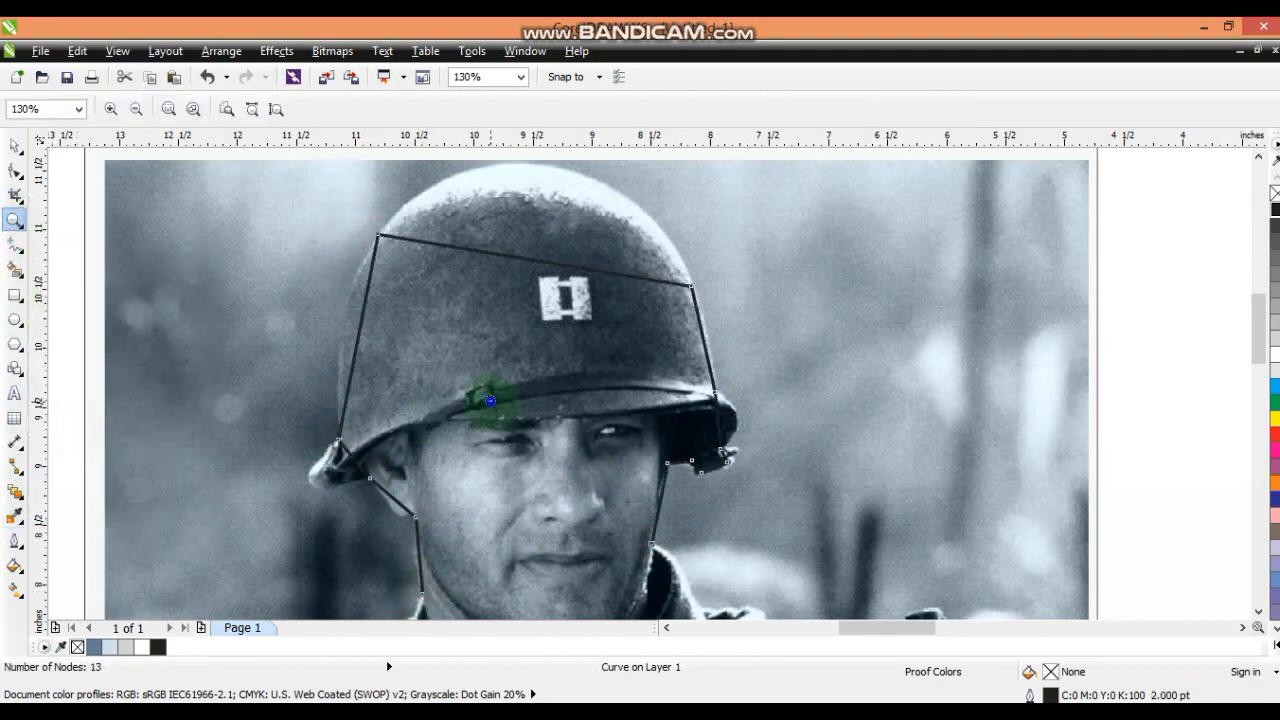
{"action": "right_click", "coordinate": [490, 398]}
{"action": "left_click_drag", "start_coordinate": [206, 302], "coordinate": [828, 616]}
{"action": "left_click", "coordinate": [15, 244]}
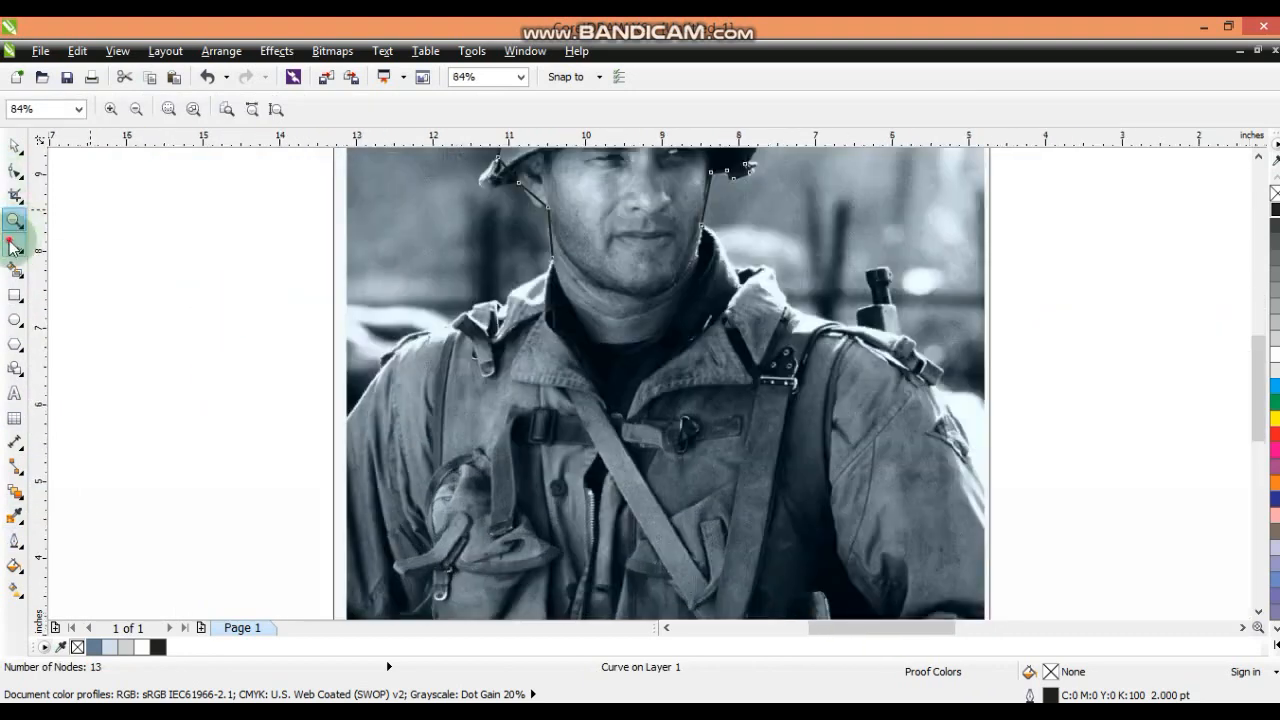
{"action": "left_click", "coordinate": [540, 270]}
{"action": "left_click", "coordinate": [453, 323]}
{"action": "left_click", "coordinate": [378, 377]}
{"action": "left_click", "coordinate": [347, 428]}
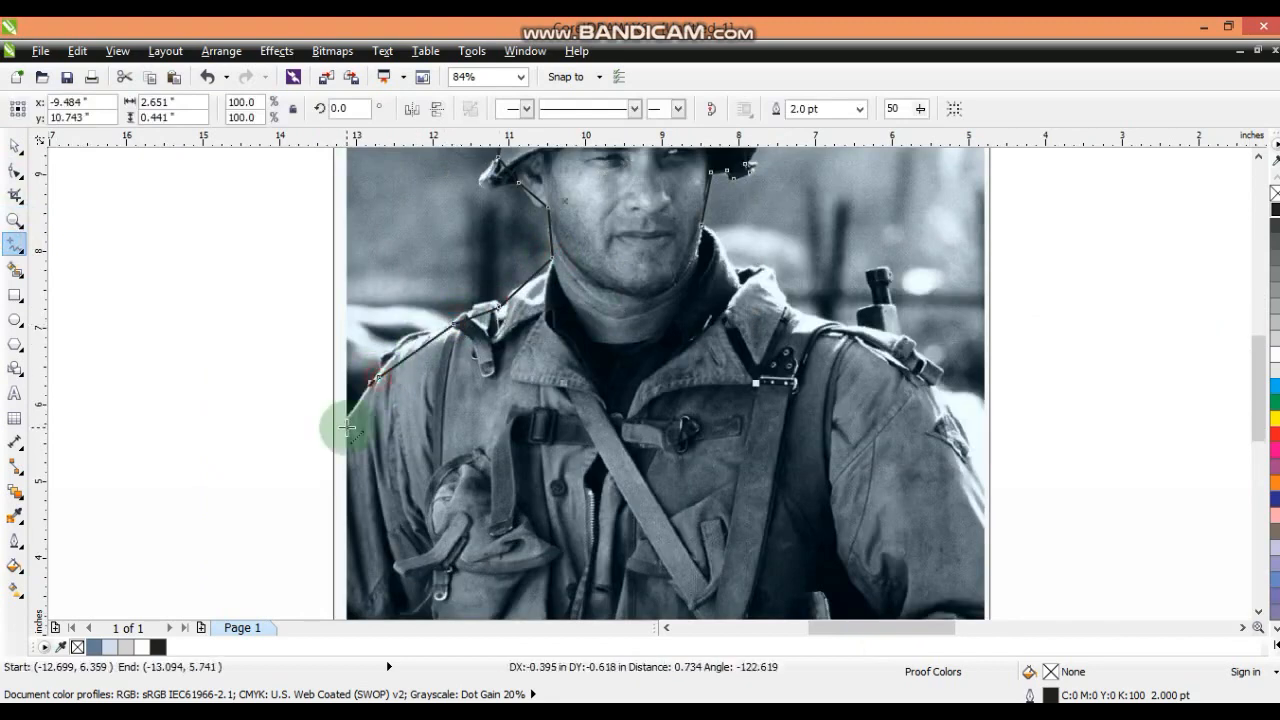
Continue the outline down the photo's left edge, along its bottom edge and up its right edge to the sleeve.
{"action": "left_click", "coordinate": [343, 421]}
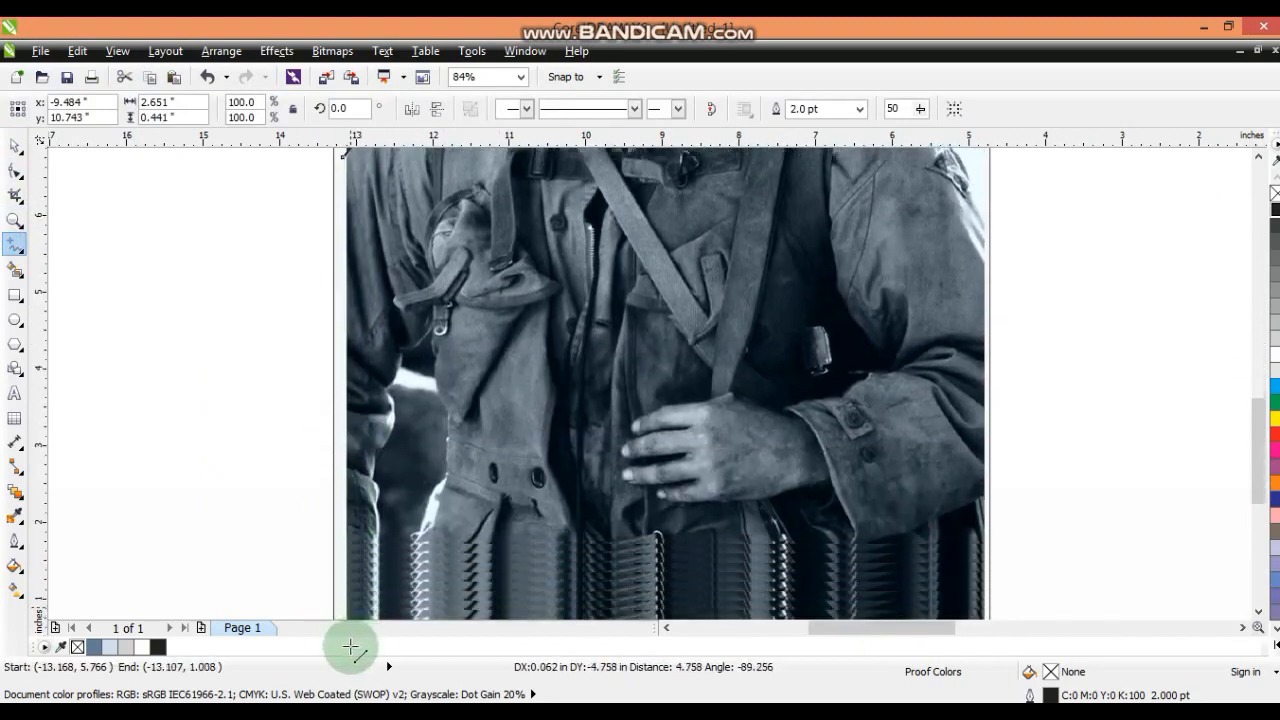
{"action": "left_click", "coordinate": [349, 543]}
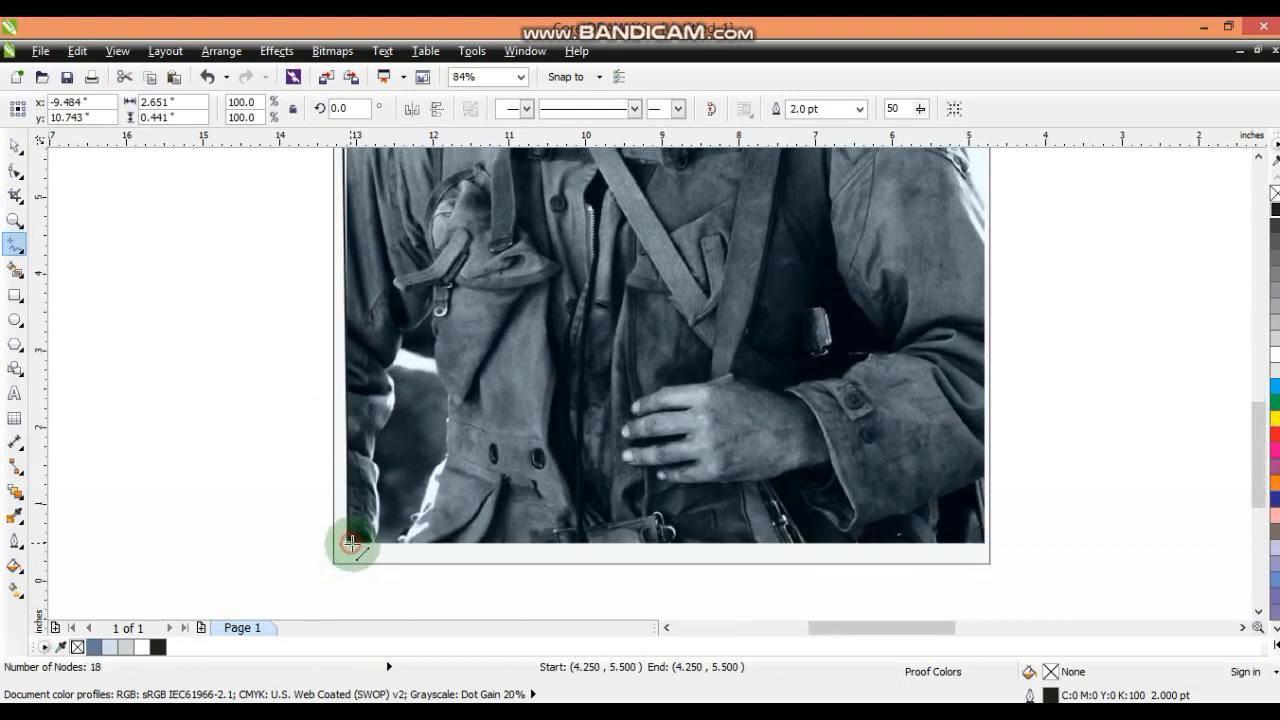
{"action": "double_click", "coordinate": [981, 543]}
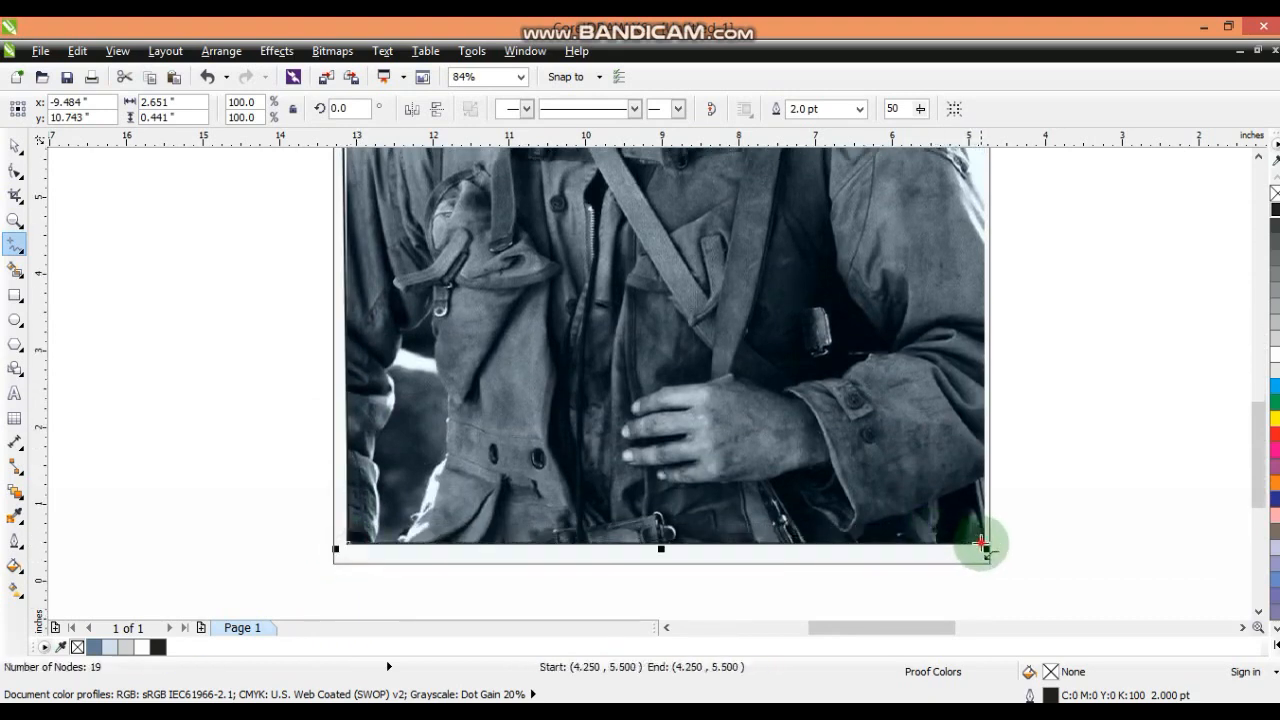
{"action": "left_click", "coordinate": [983, 203]}
Trace the outline up the right sleeve, over the shoulder buckle and around the gun barrel.
{"action": "scroll", "coordinate": [1258, 157], "scroll_direction": "up", "scroll_amount": 5}
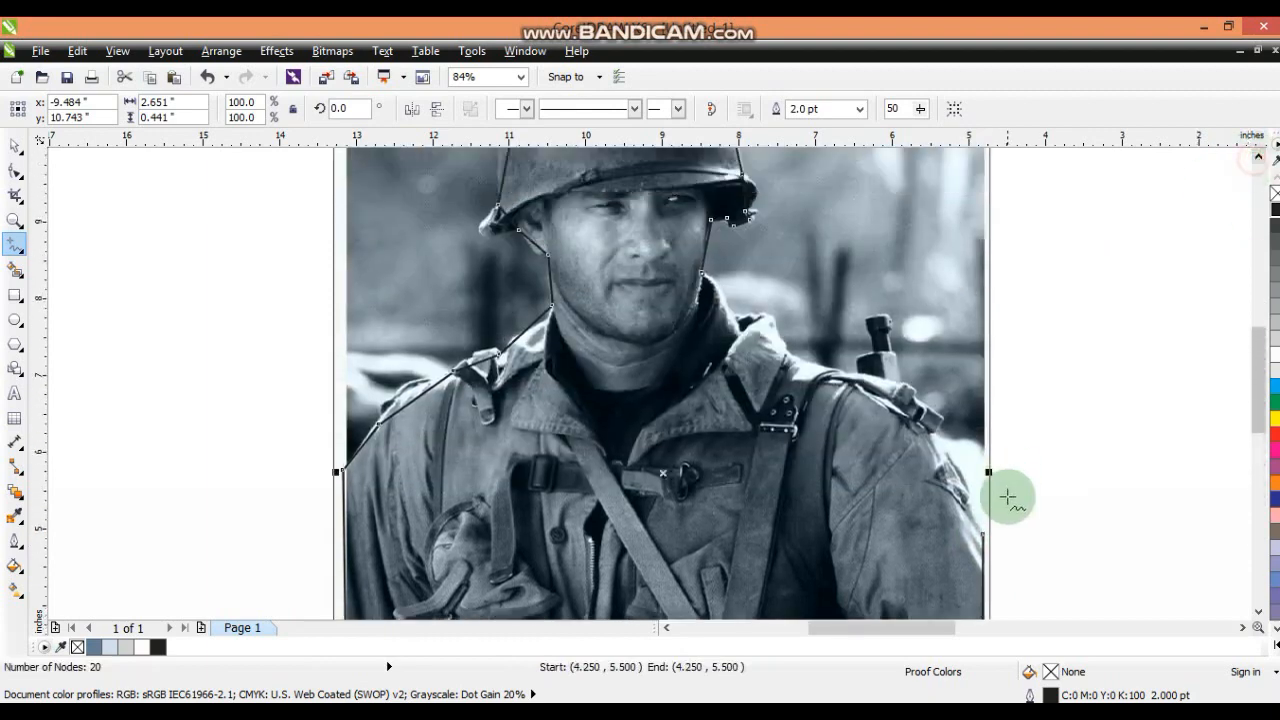
{"action": "left_click", "coordinate": [984, 532]}
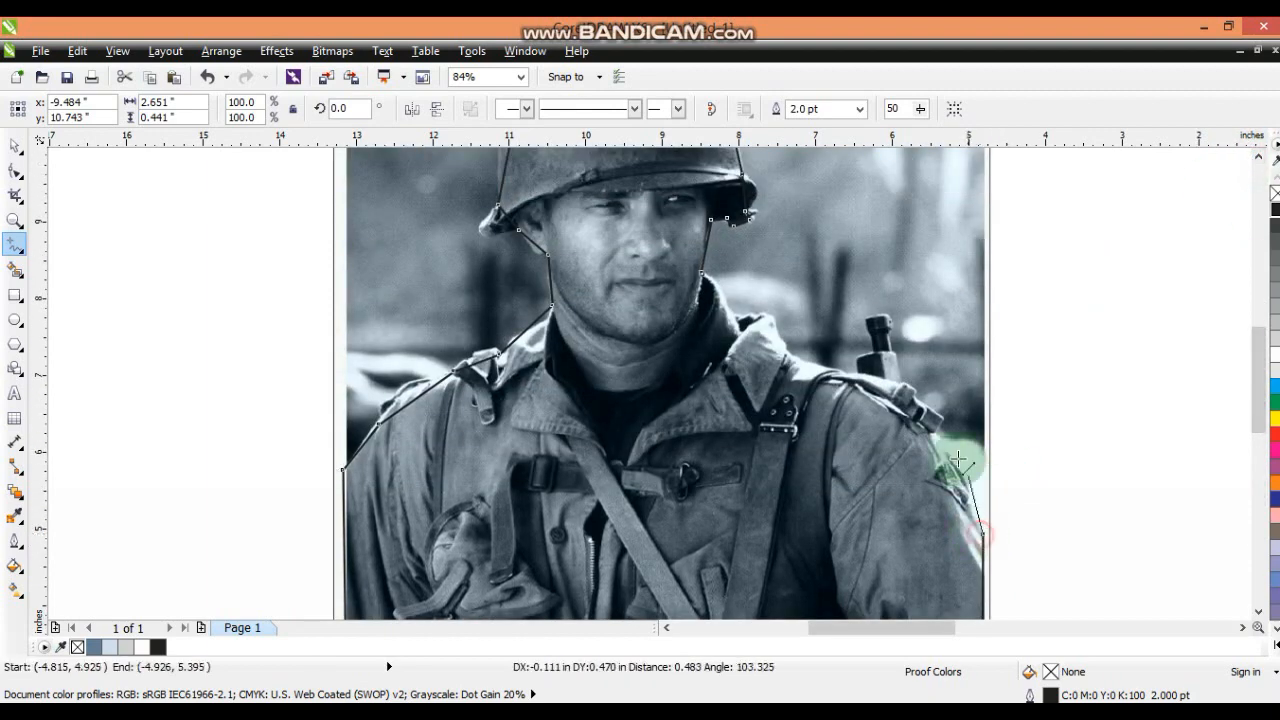
{"action": "left_click", "coordinate": [930, 430]}
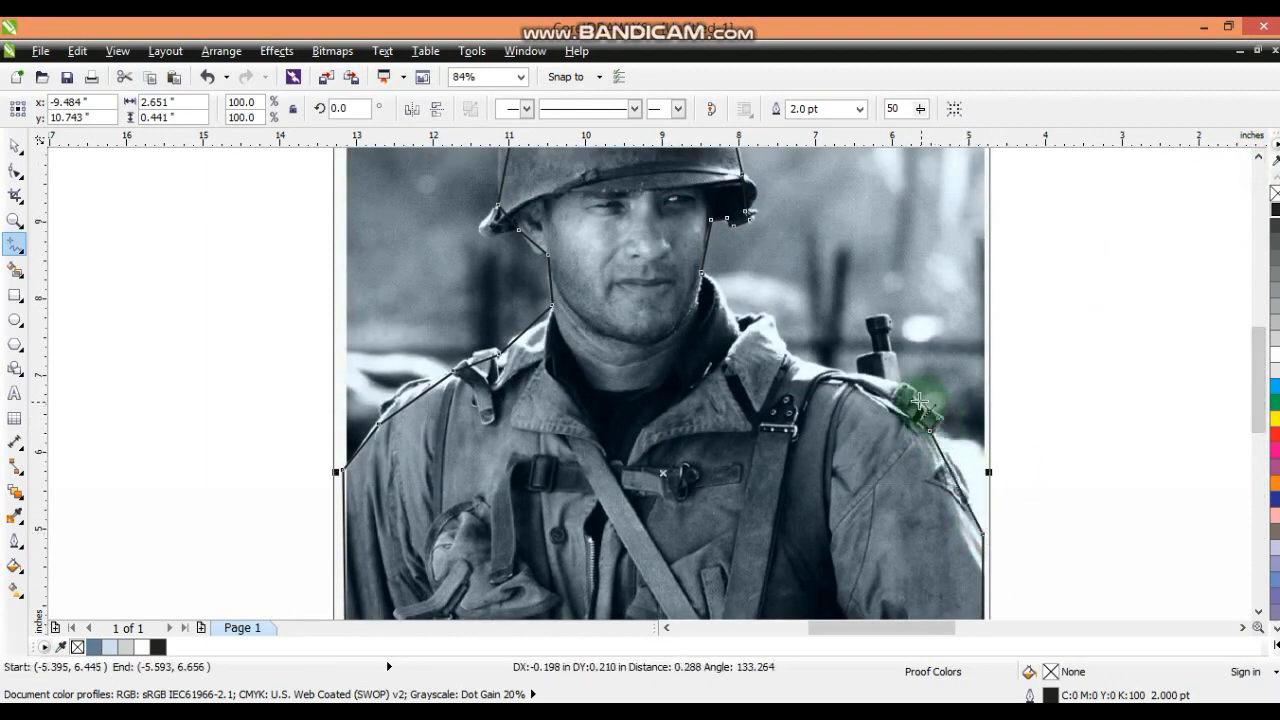
{"action": "left_click", "coordinate": [900, 384]}
{"action": "left_click", "coordinate": [868, 321]}
{"action": "left_click", "coordinate": [863, 361]}
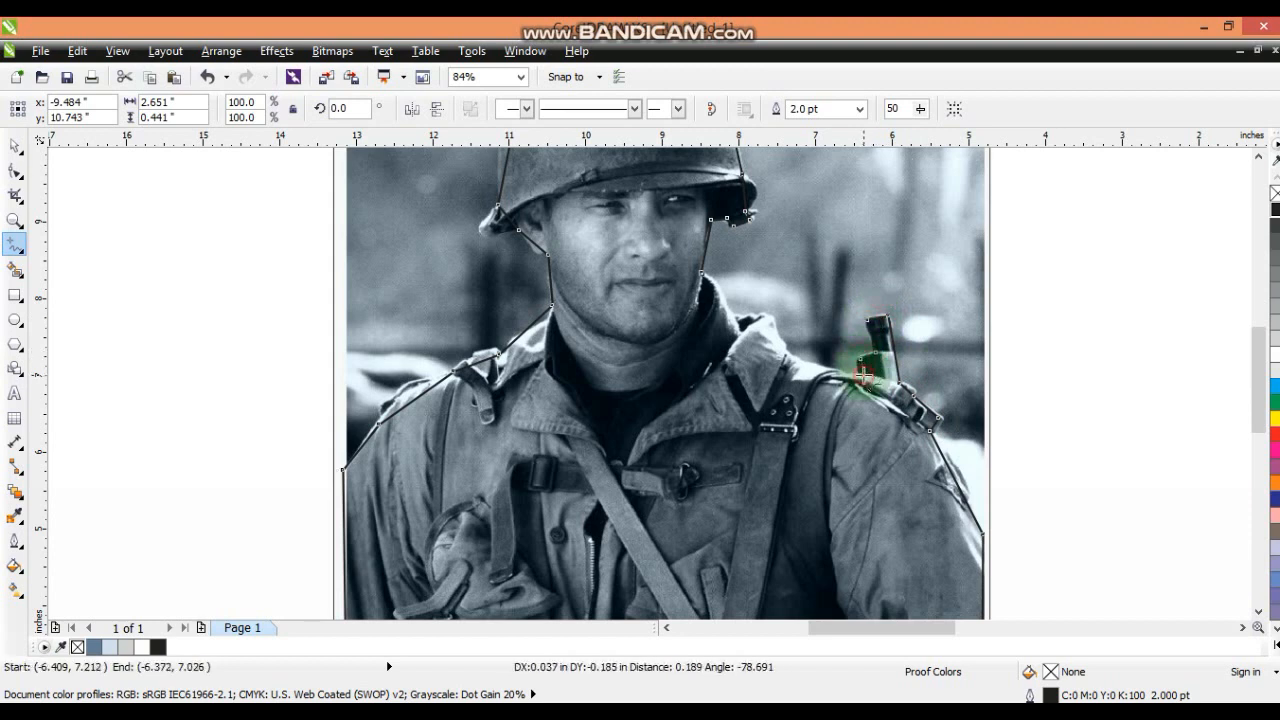
Trace from the gun barrel along the right shoulder and collar, and close the outline beside the jaw.
{"action": "left_click", "coordinate": [864, 375]}
{"action": "left_click", "coordinate": [786, 355]}
{"action": "left_click", "coordinate": [751, 316]}
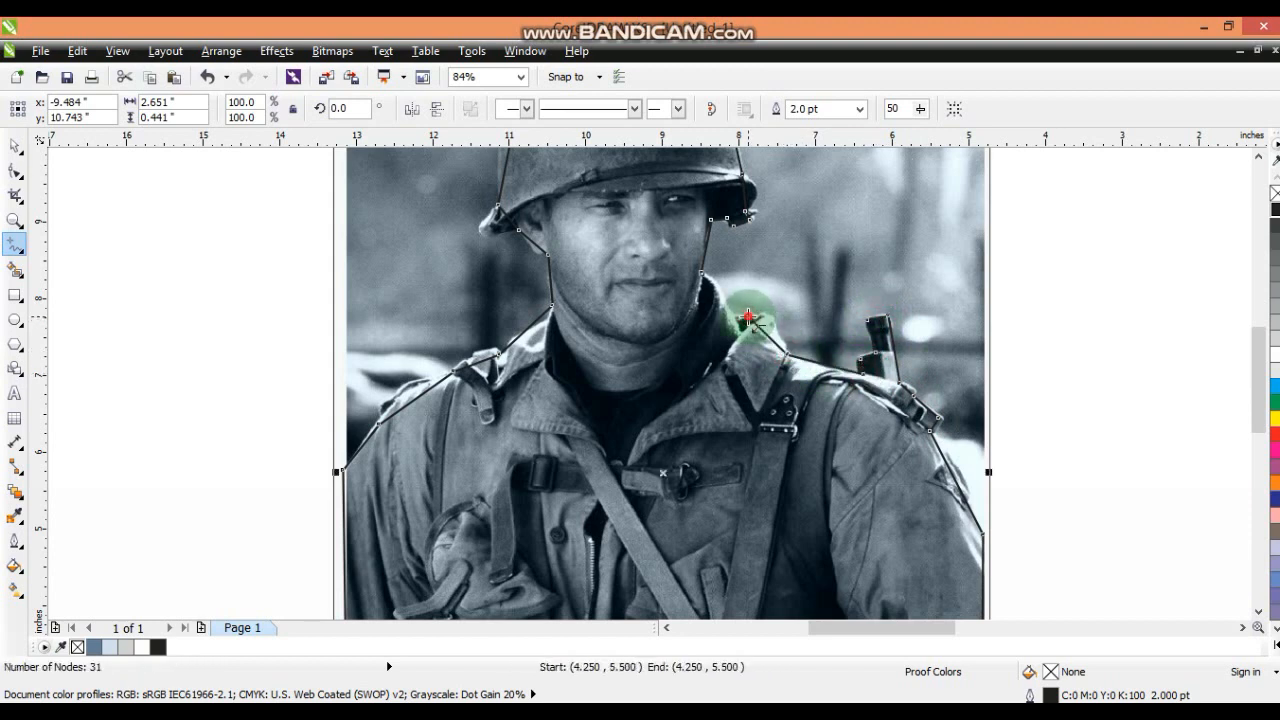
{"action": "left_click", "coordinate": [737, 315]}
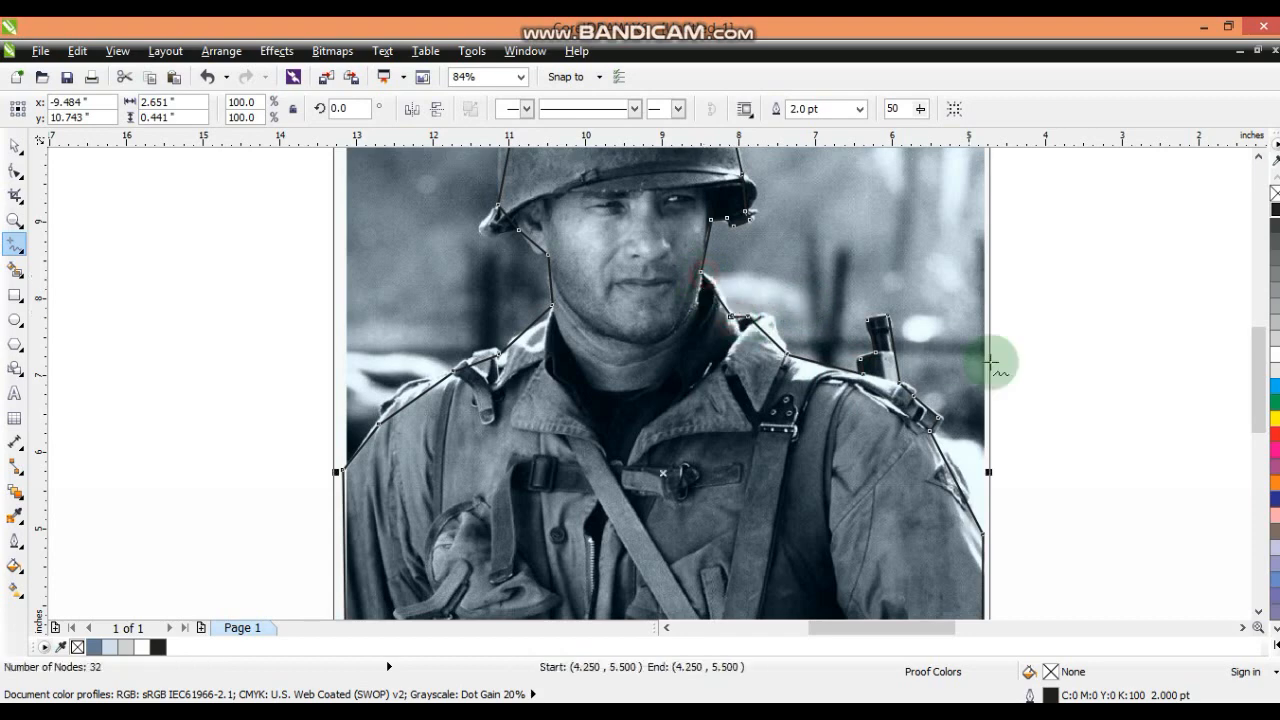
Select all nodes of the closed outline and convert its segments to curves.
{"action": "left_click", "coordinate": [15, 170]}
{"action": "key", "text": "F3"}
{"action": "left_click", "coordinate": [363, 176]}
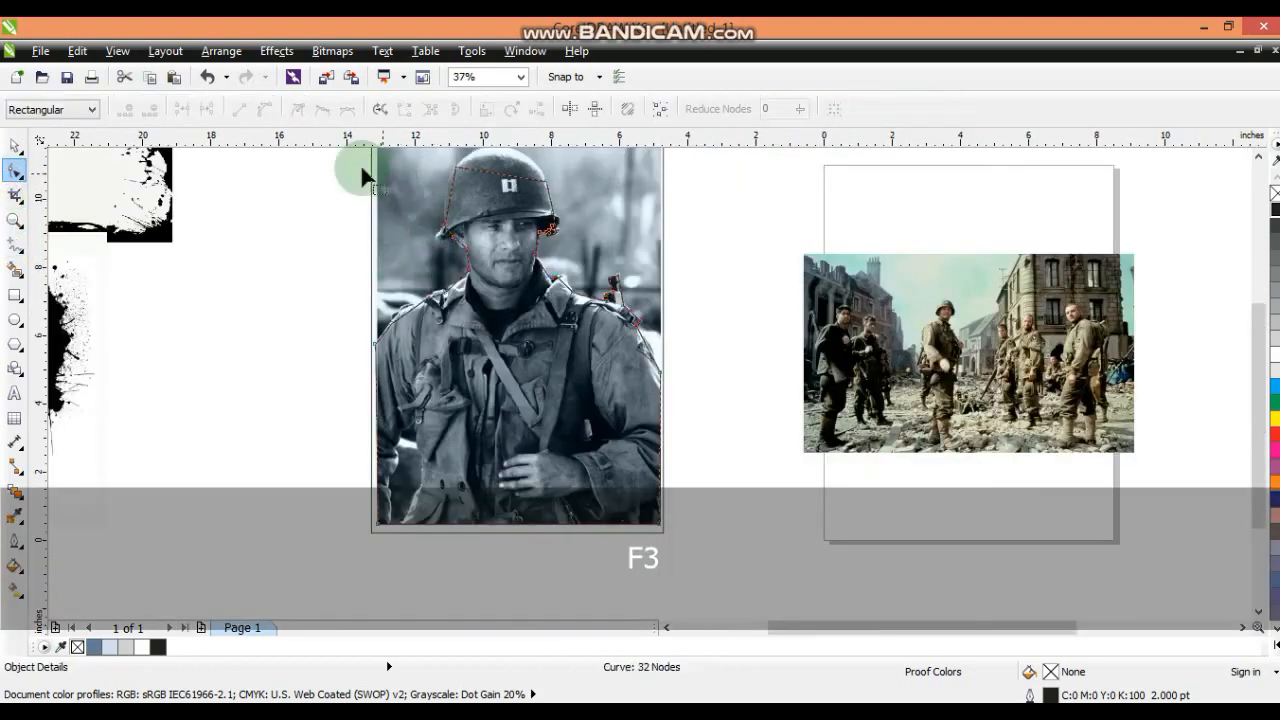
{"action": "left_click_drag", "start_coordinate": [410, 208], "coordinate": [743, 554]}
{"action": "key", "text": "shift+F2"}
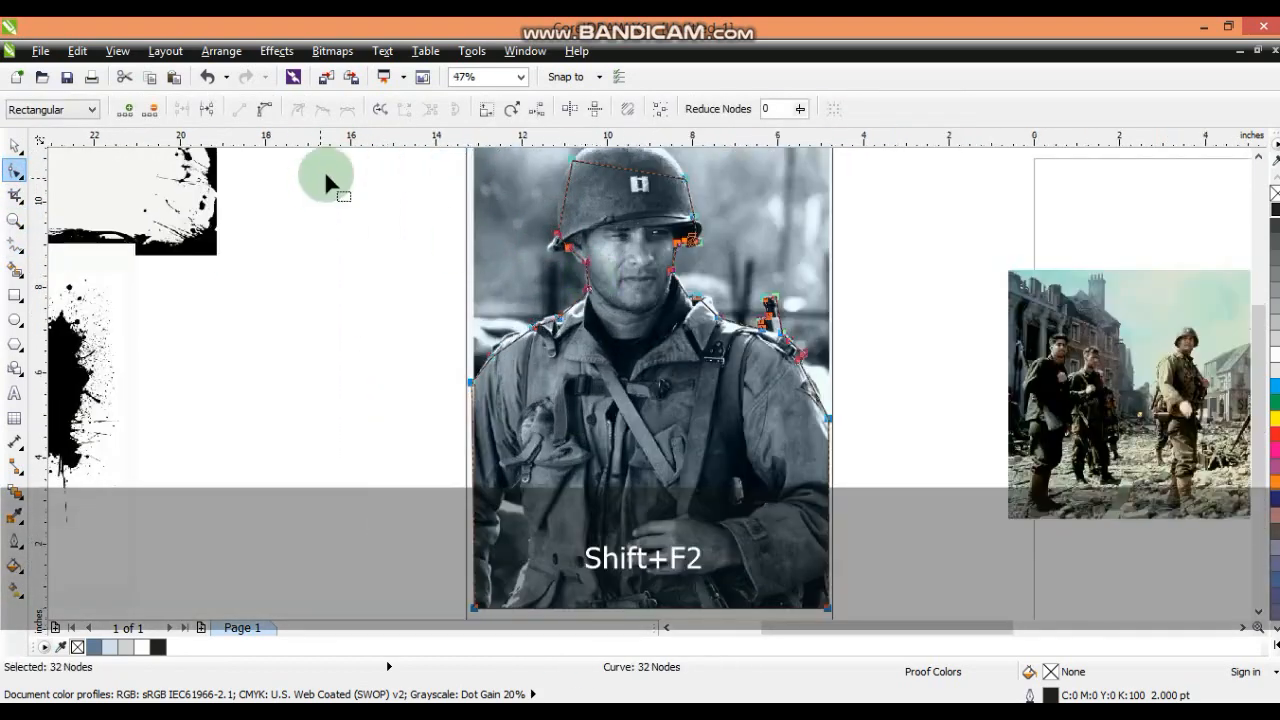
Bend the outline segments to follow the left shoulder, the neck and the helmet brim beside the ear.
{"action": "left_click", "coordinate": [15, 220]}
{"action": "left_click_drag", "start_coordinate": [437, 403], "coordinate": [732, 218]}
{"action": "left_click", "coordinate": [15, 171]}
{"action": "left_click_drag", "start_coordinate": [475, 471], "coordinate": [462, 468]}
{"action": "left_click_drag", "start_coordinate": [545, 435], "coordinate": [589, 411]}
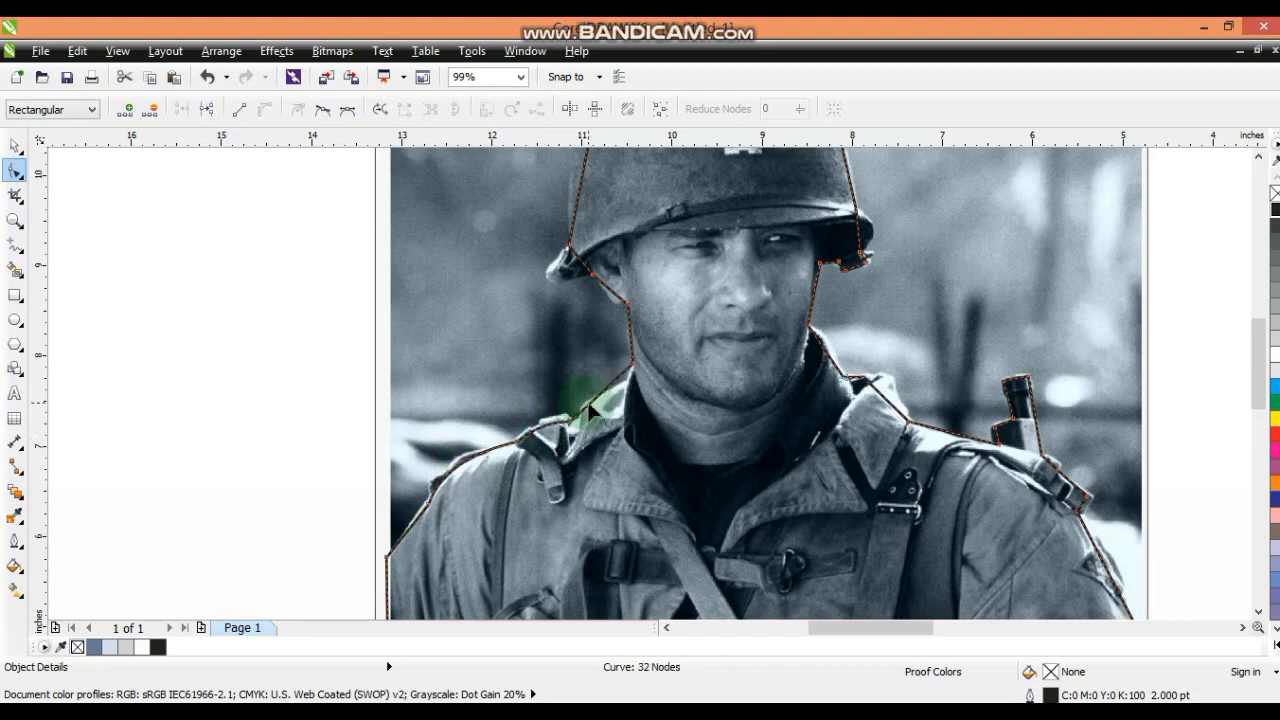
{"action": "left_click_drag", "start_coordinate": [650, 372], "coordinate": [626, 382]}
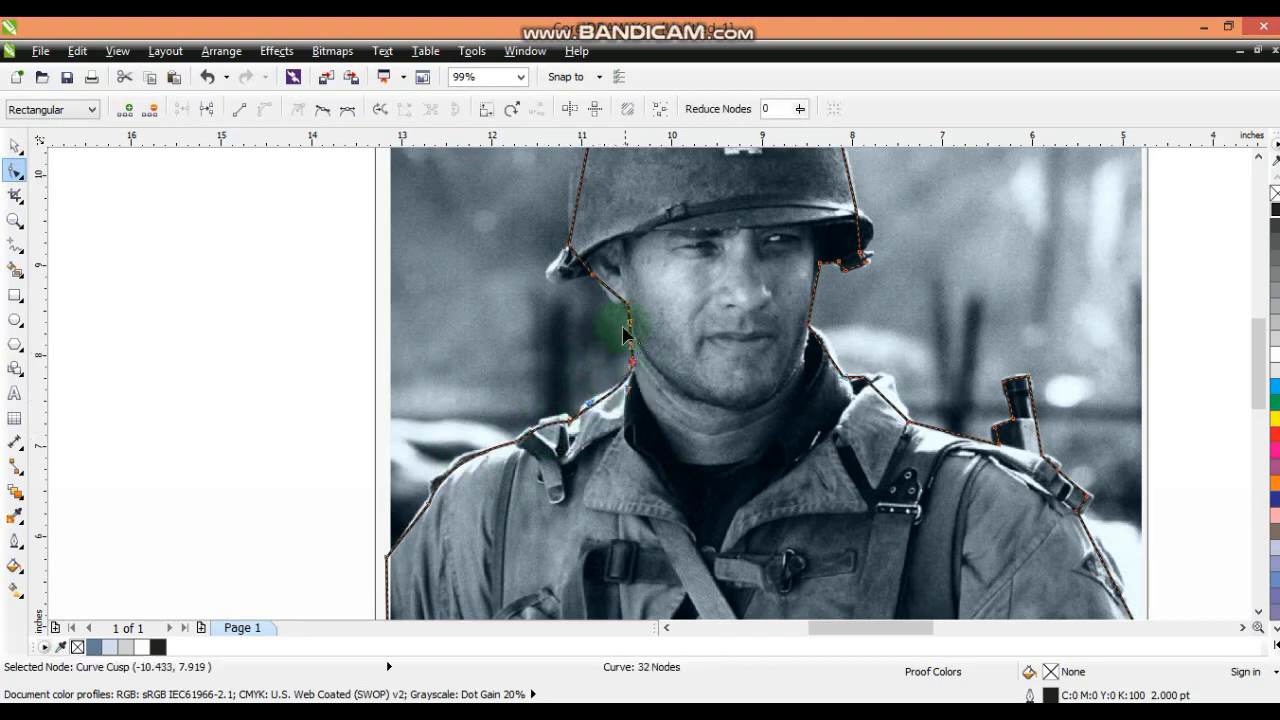
{"action": "left_click_drag", "start_coordinate": [616, 305], "coordinate": [552, 278]}
Bend the outline segments to follow the right helmet brim, the collar, the shoulder buckle and the right sleeve.
{"action": "left_click", "coordinate": [896, 258]}
{"action": "left_click_drag", "start_coordinate": [860, 242], "coordinate": [871, 240]}
{"action": "left_click", "coordinate": [872, 390]}
{"action": "left_click_drag", "start_coordinate": [879, 398], "coordinate": [895, 382]}
{"action": "left_click", "coordinate": [1062, 493]}
{"action": "left_click_drag", "start_coordinate": [1083, 504], "coordinate": [1086, 504]}
{"action": "left_click_drag", "start_coordinate": [1099, 556], "coordinate": [1110, 568]}
Refine the outline's curve around the strap on the left shoulder.
{"action": "left_click", "coordinate": [1276, 258]}
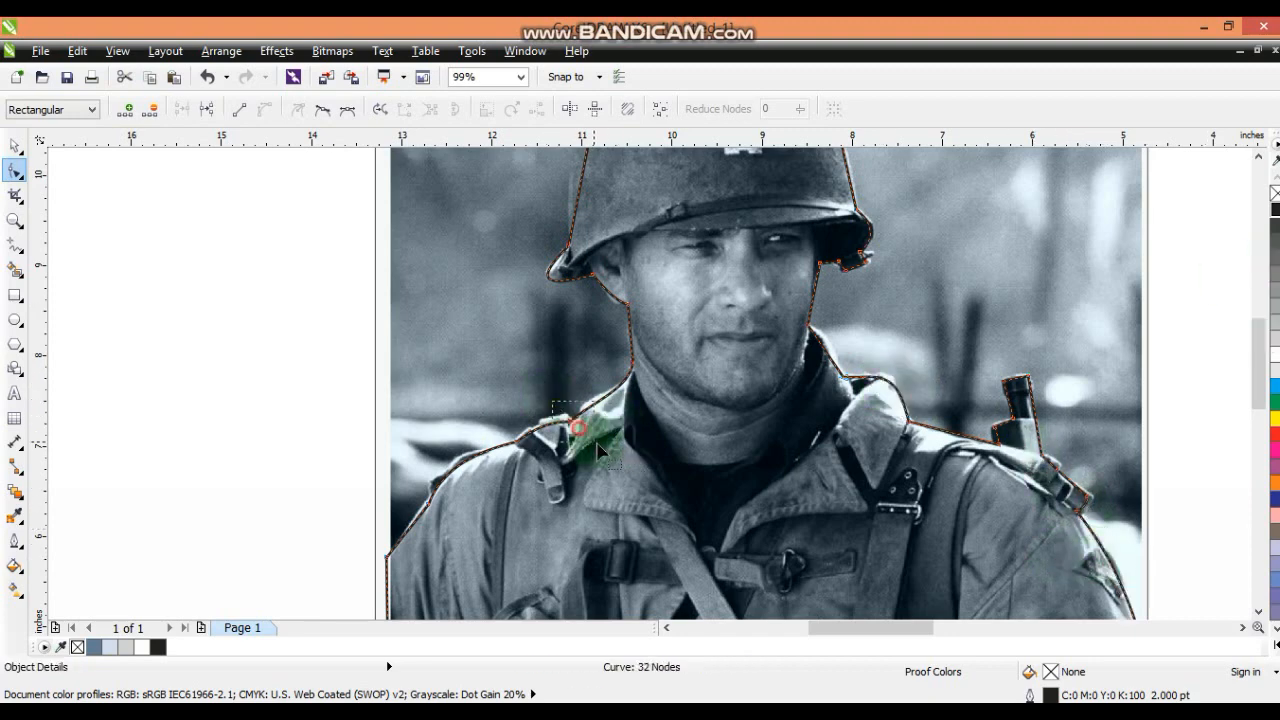
{"action": "left_click", "coordinate": [571, 421]}
{"action": "left_click_drag", "start_coordinate": [591, 406], "coordinate": [587, 399]}
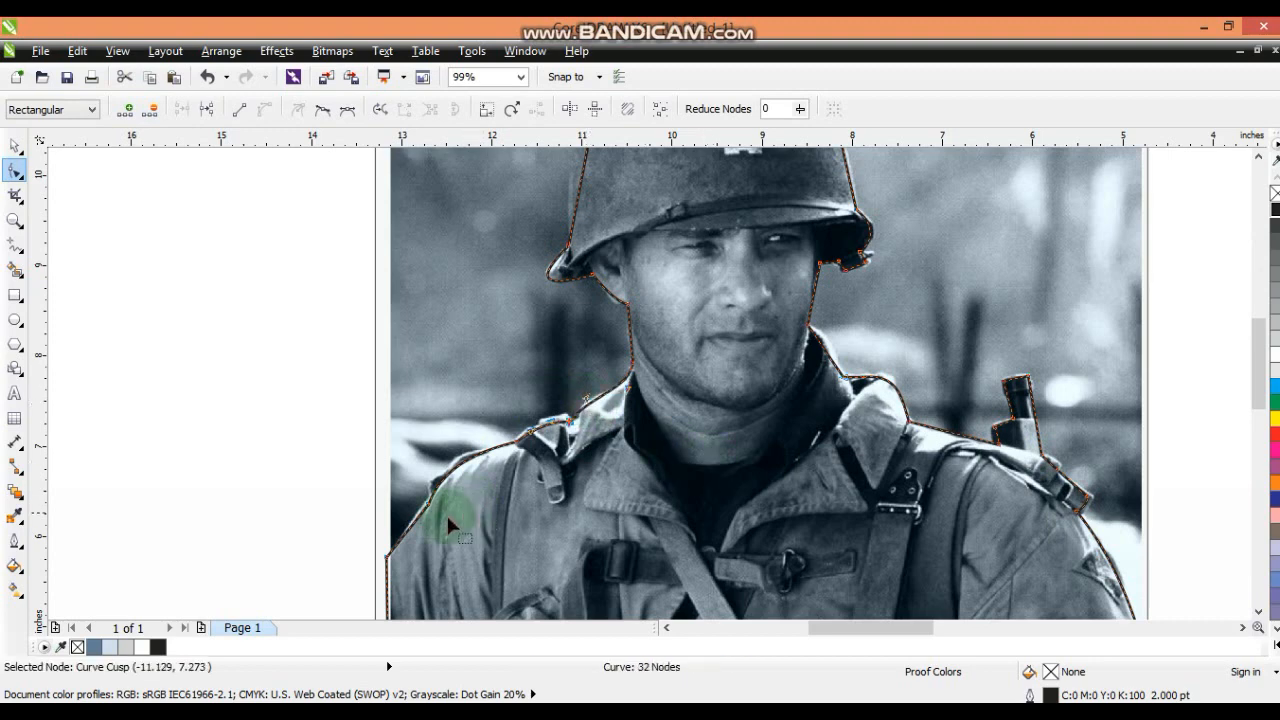
Bend the outline segment along the helmet's left side to match its edge.
{"action": "left_click", "coordinate": [1258, 157]}
{"action": "left_click", "coordinate": [588, 404]}
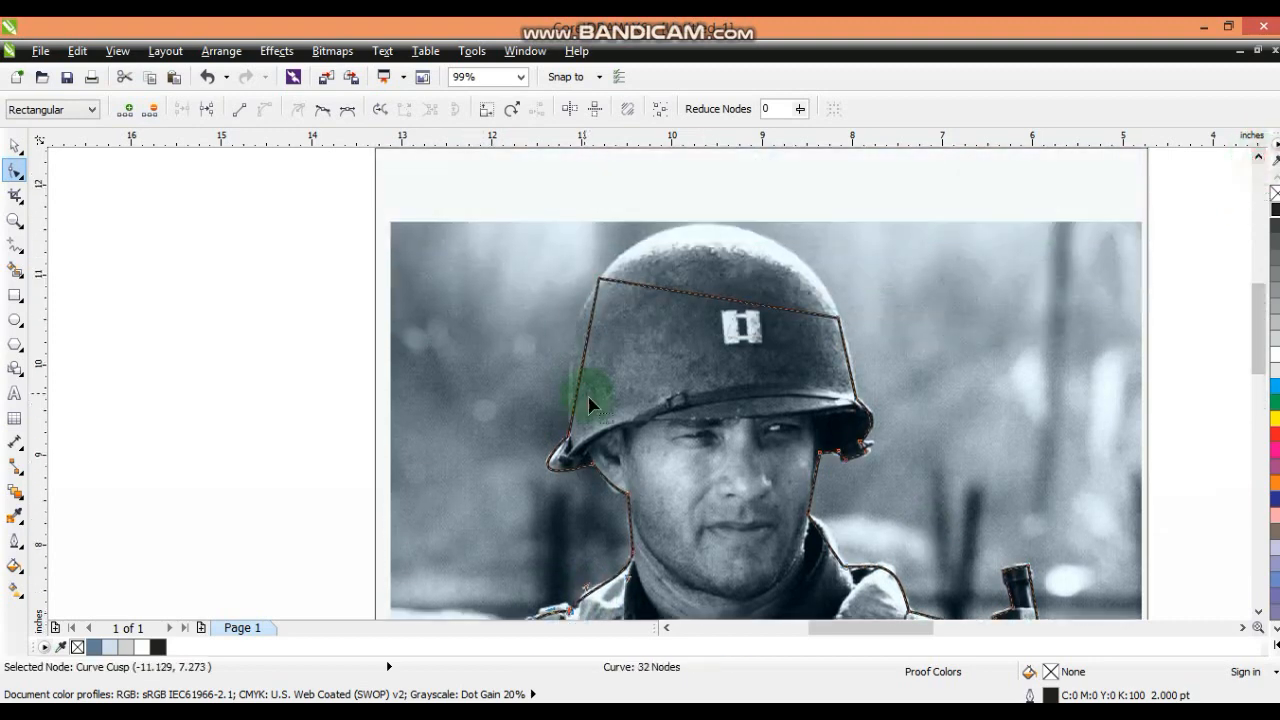
{"action": "left_click_drag", "start_coordinate": [585, 379], "coordinate": [576, 365]}
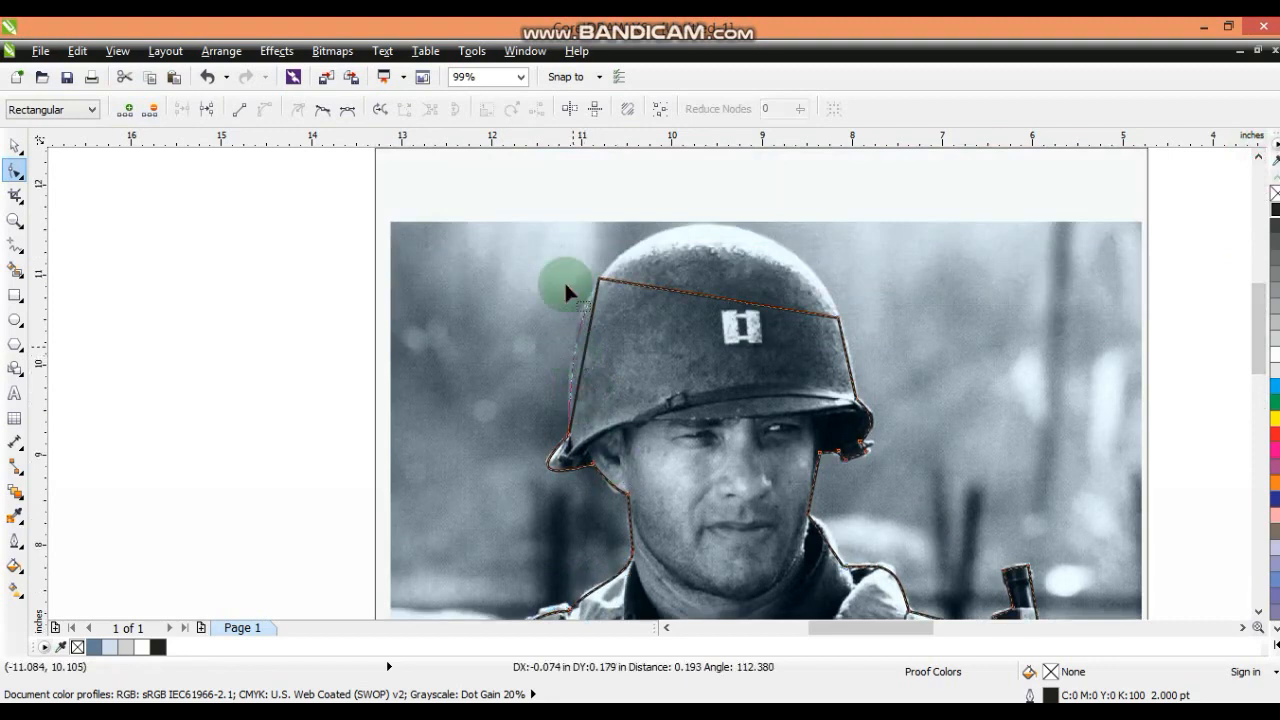
{"action": "left_click_drag", "start_coordinate": [566, 292], "coordinate": [568, 294]}
Curve the outline's top segment over the helmet's dome and refine the left side above the brim.
{"action": "left_click", "coordinate": [697, 304]}
{"action": "left_click_drag", "start_coordinate": [677, 297], "coordinate": [644, 213]}
{"action": "left_click", "coordinate": [760, 303]}
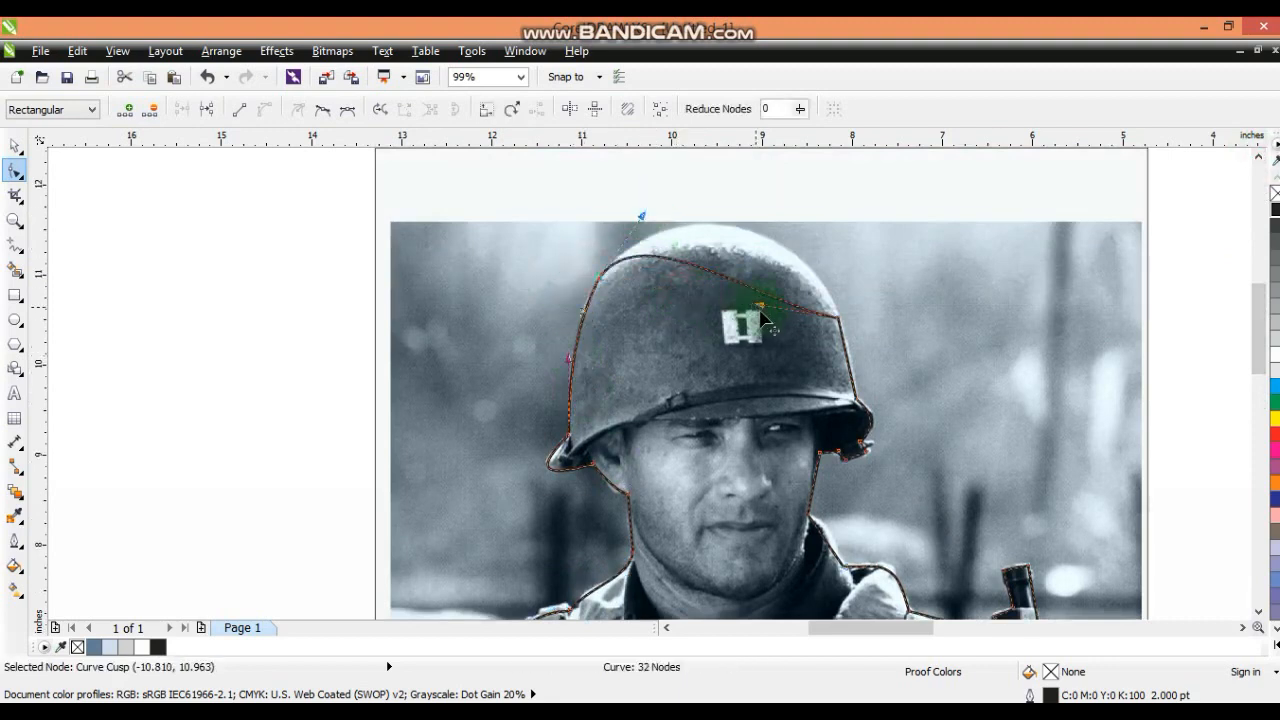
{"action": "left_click_drag", "start_coordinate": [762, 313], "coordinate": [800, 248]}
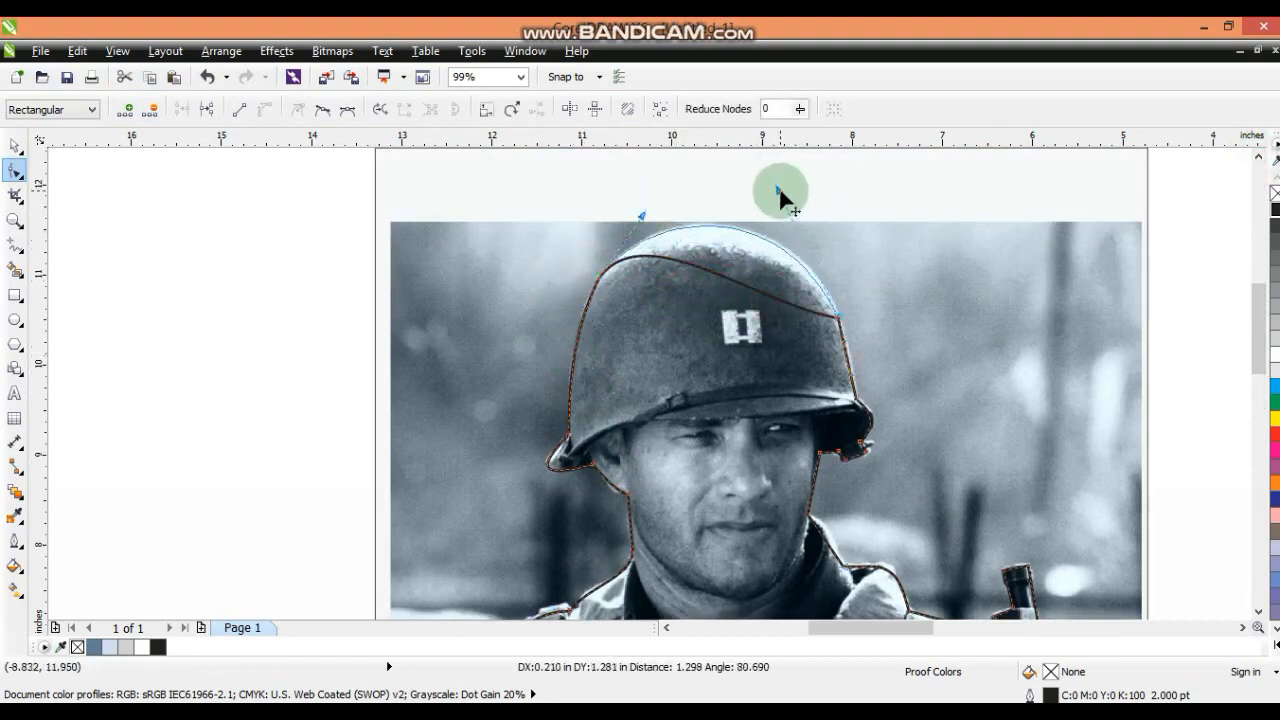
{"action": "left_click_drag", "start_coordinate": [780, 197], "coordinate": [780, 195]}
{"action": "left_click", "coordinate": [566, 436]}
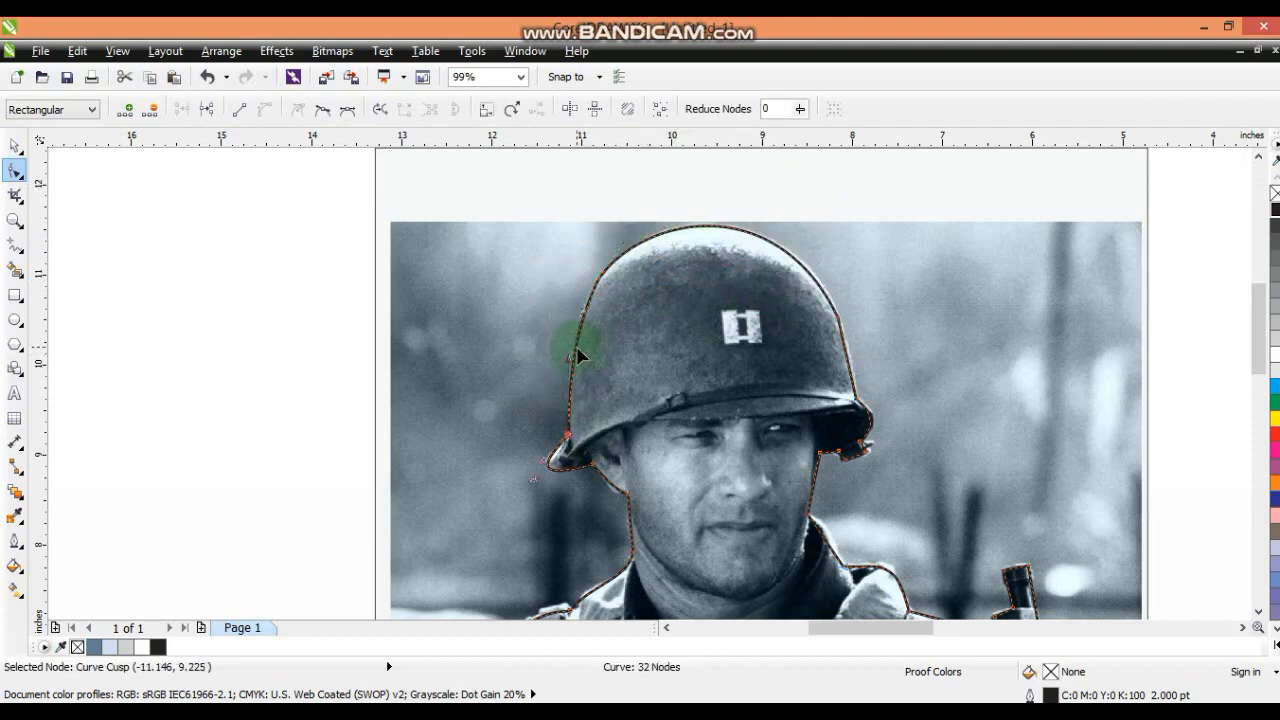
{"action": "left_click_drag", "start_coordinate": [570, 366], "coordinate": [574, 350]}
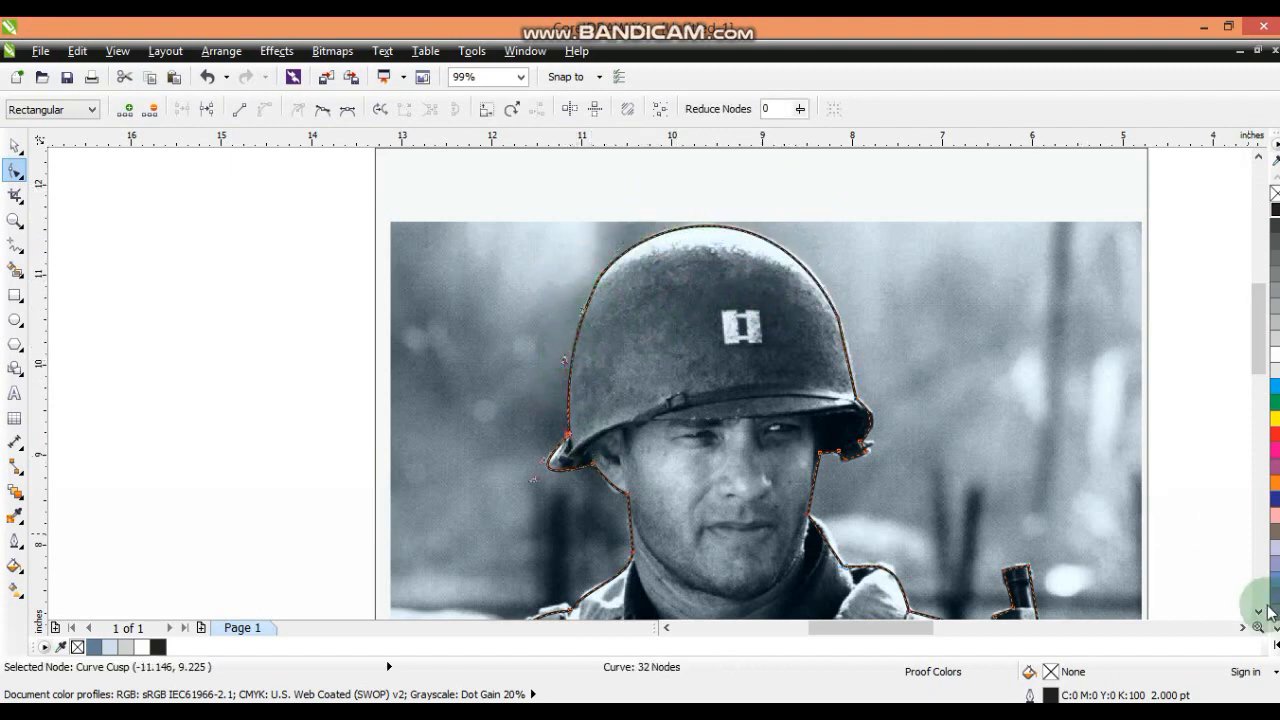
PowerClip the blue portrait inside the traced silhouette and remove the silhouette's outline.
{"action": "scroll", "coordinate": [1262, 615], "scroll_direction": "down", "scroll_amount": 3}
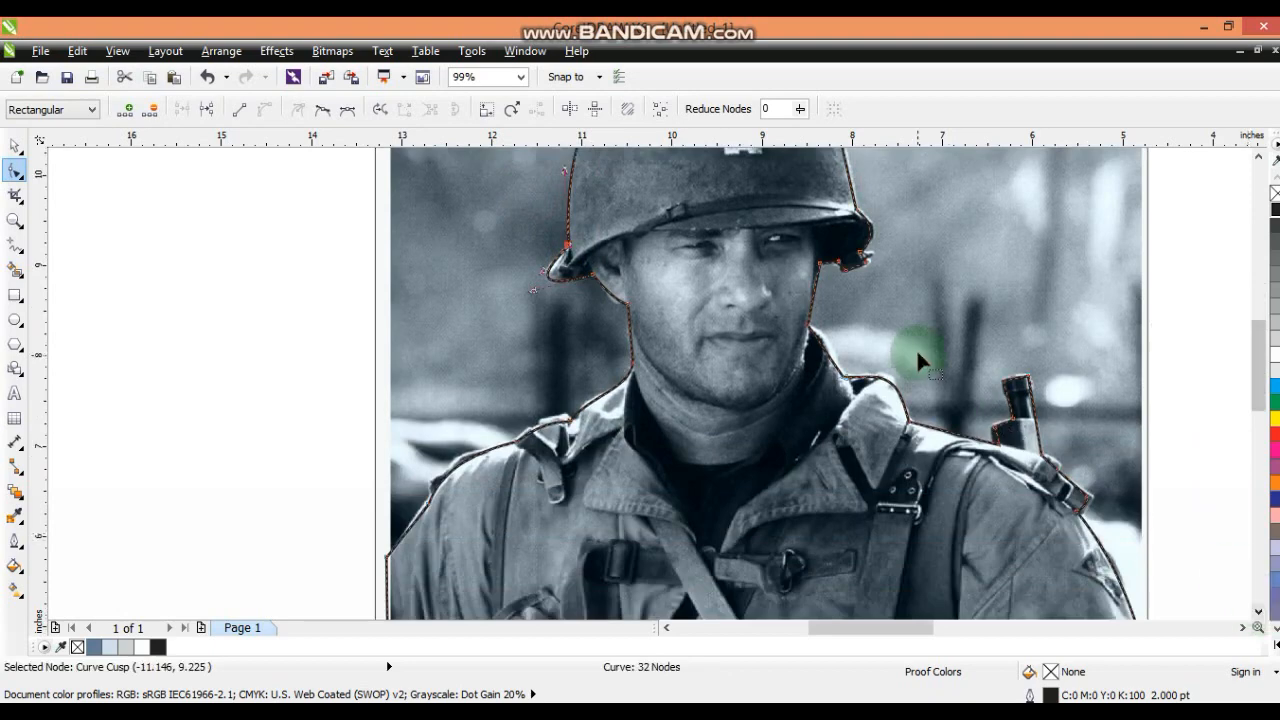
{"action": "key", "text": "shift+F2"}
{"action": "left_click", "coordinate": [12, 148]}
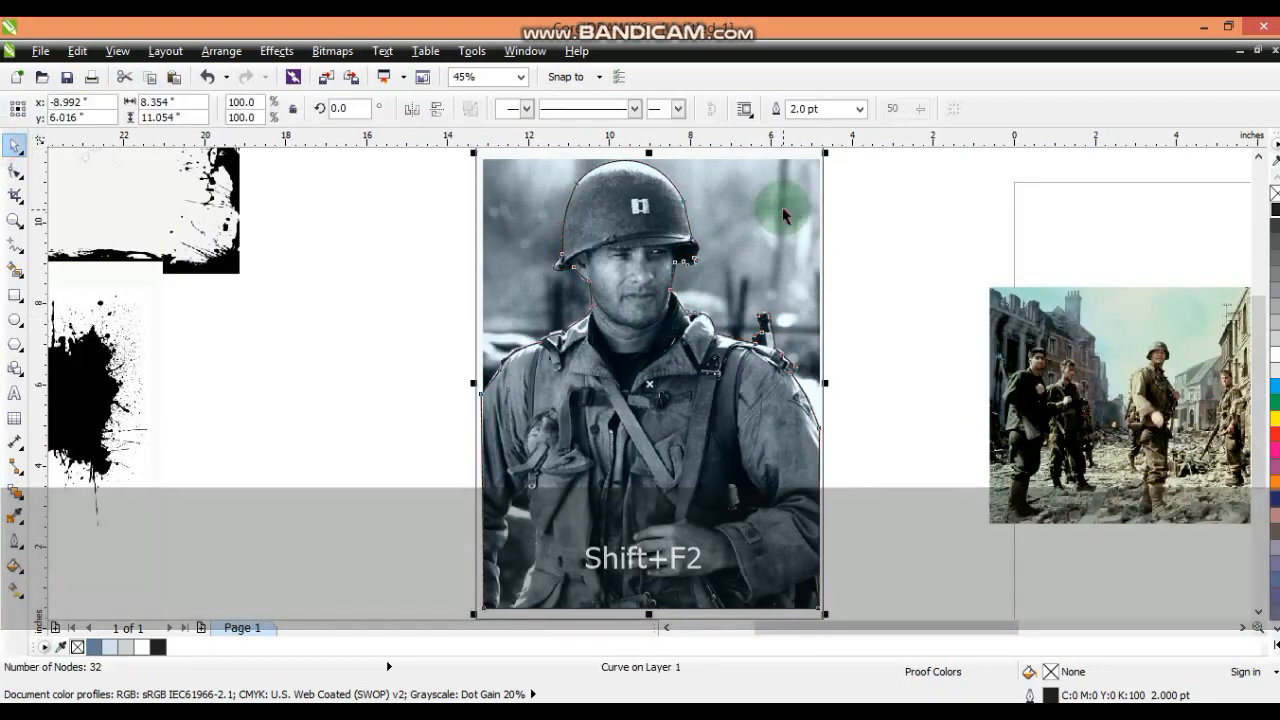
{"action": "left_click", "coordinate": [781, 205]}
{"action": "left_click", "coordinate": [255, 55]}
{"action": "left_click", "coordinate": [337, 314]}
{"action": "left_click", "coordinate": [434, 317]}
{"action": "left_click", "coordinate": [598, 172]}
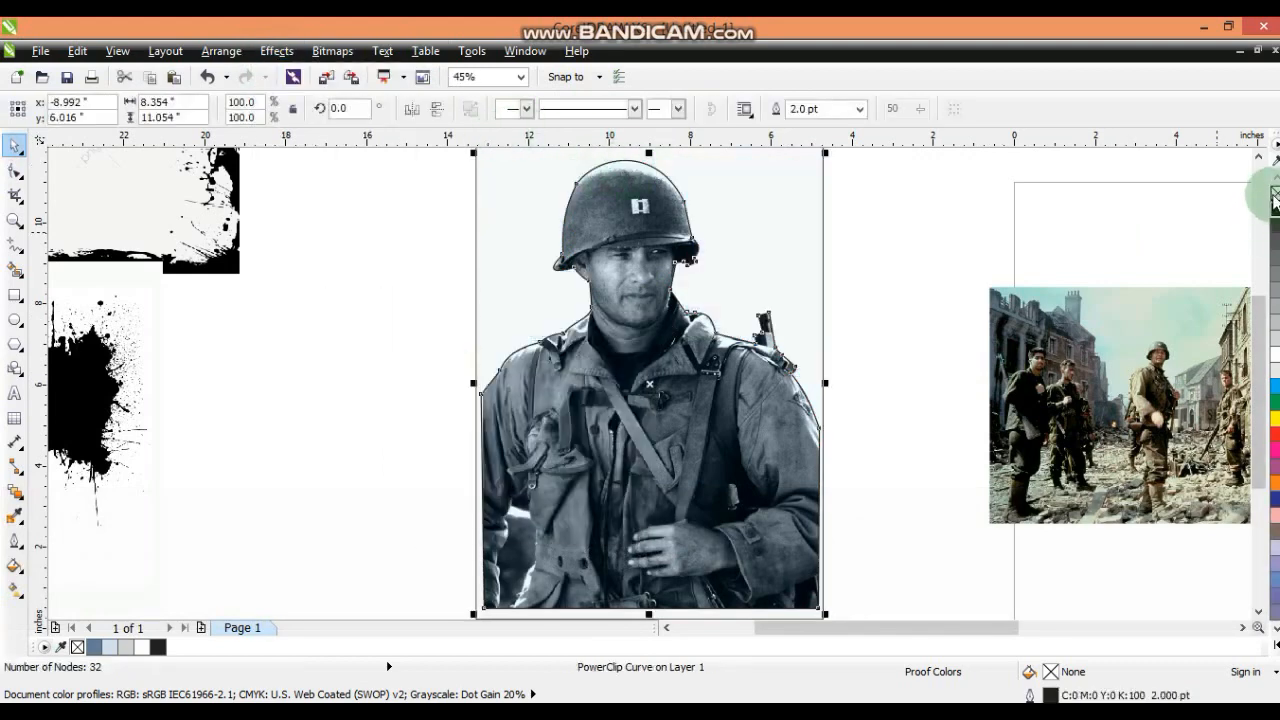
{"action": "left_click", "coordinate": [870, 320]}
Move the soldier cutout off the pale background to its lower left, and shift the black splatter image further left.
{"action": "key", "text": "F3"}
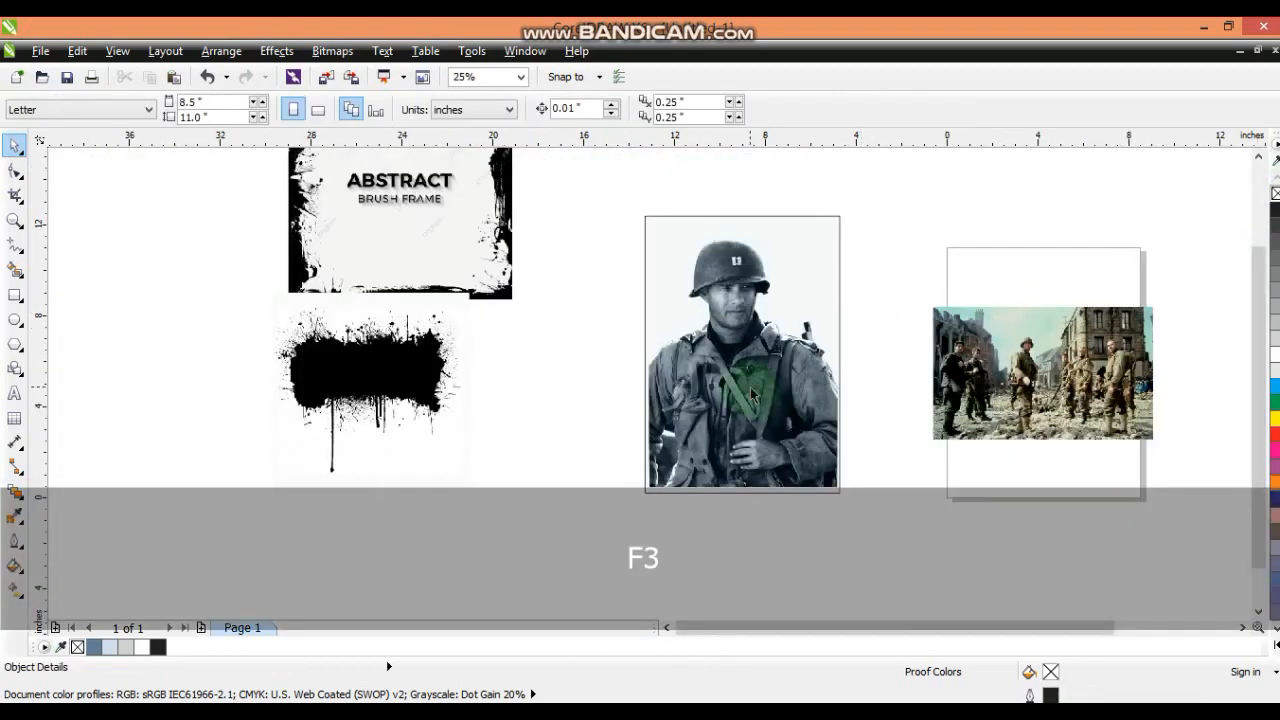
{"action": "left_click_drag", "start_coordinate": [773, 366], "coordinate": [579, 470]}
{"action": "left_click", "coordinate": [348, 380]}
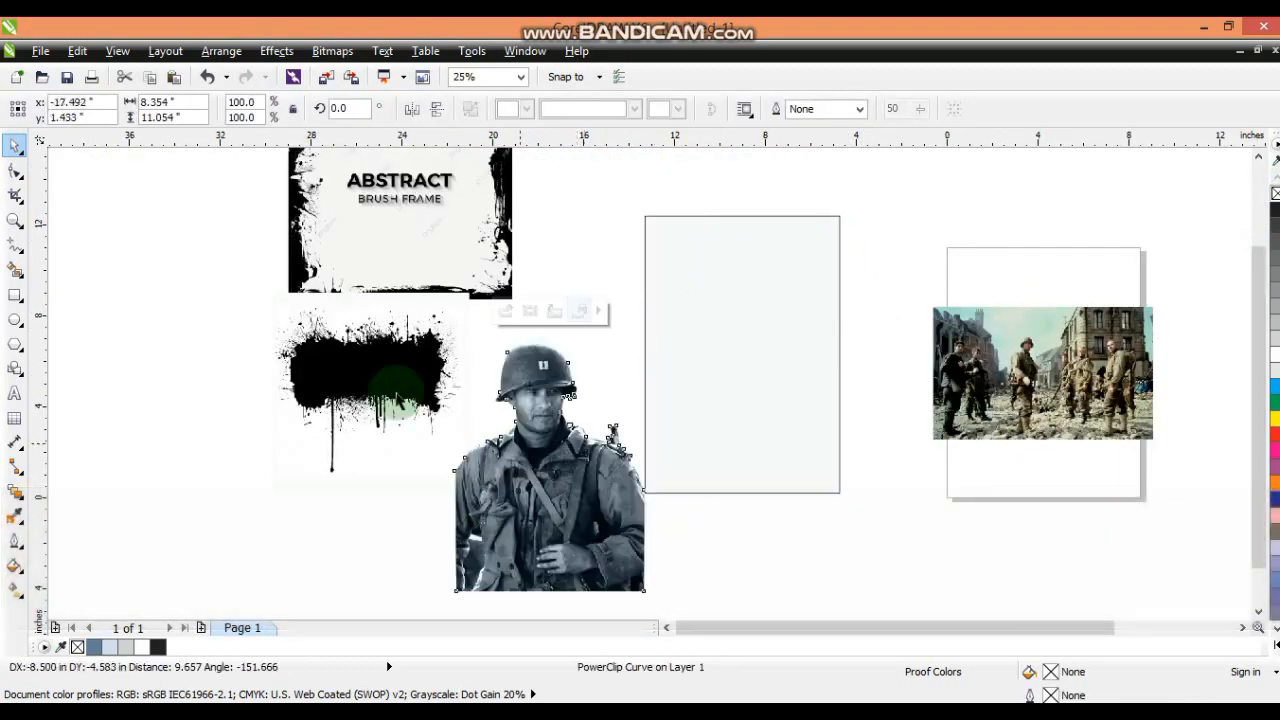
{"action": "left_click", "coordinate": [410, 248]}
{"action": "left_click_drag", "start_coordinate": [379, 369], "coordinate": [314, 469]}
Outline-trace the black splatter bitmap as a low quality image with detail at maximum and the background removed.
{"action": "right_click", "coordinate": [314, 469]}
{"action": "mouse_move", "coordinate": [460, 120]}
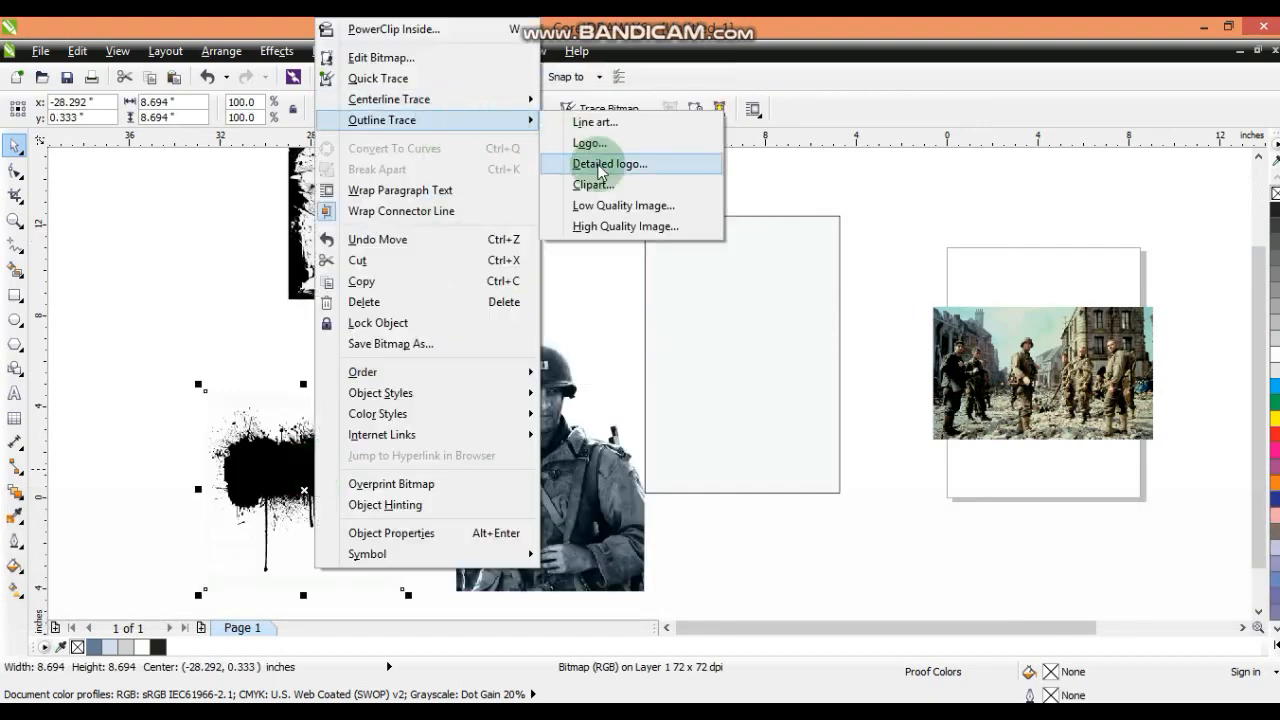
{"action": "left_click", "coordinate": [610, 206]}
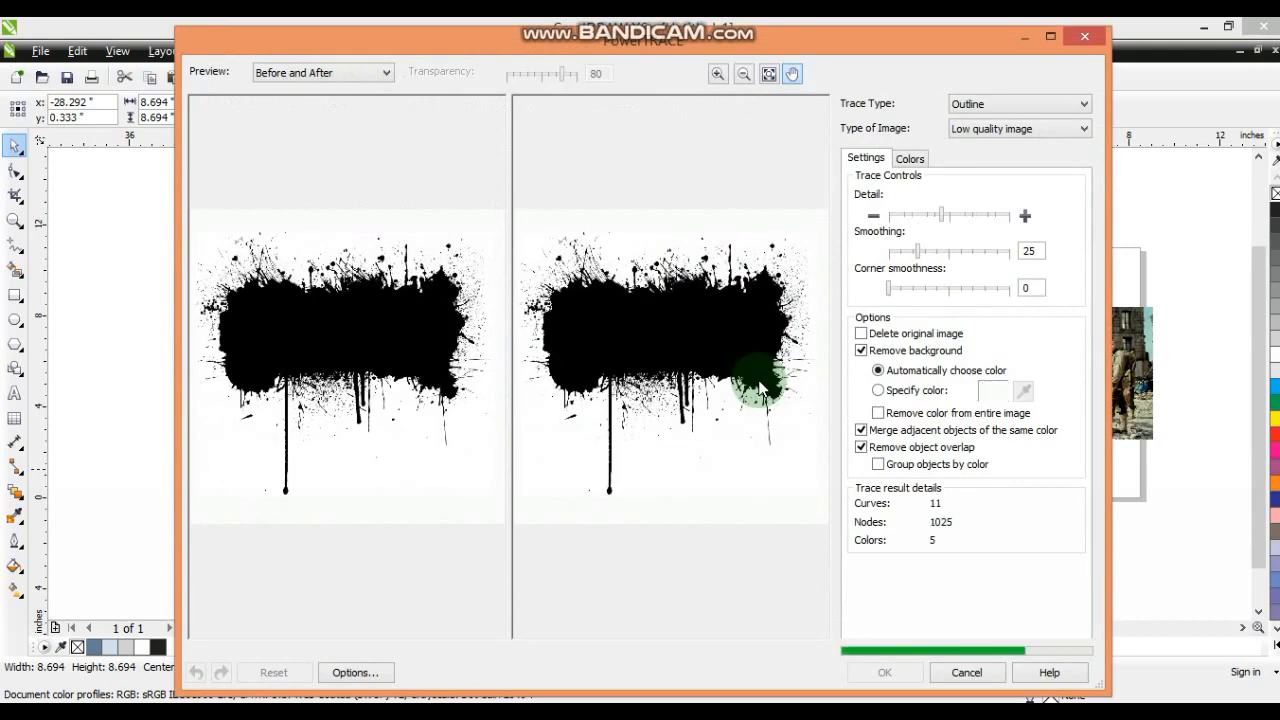
{"action": "mouse_move", "coordinate": [942, 212]}
{"action": "left_mouse_down"}
{"action": "mouse_move", "coordinate": [1006, 210]}
{"action": "mouse_move", "coordinate": [993, 300]}
{"action": "left_mouse_up"}
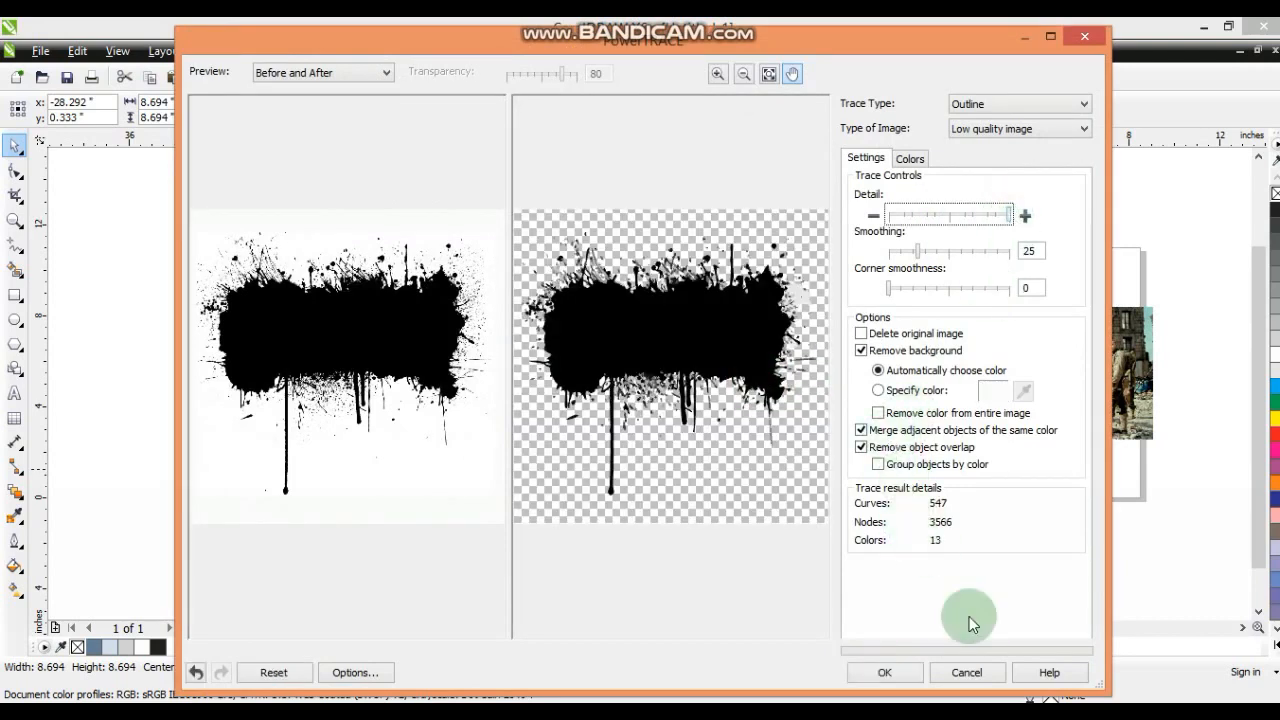
{"action": "left_click", "coordinate": [884, 672]}
Move the traced splatter to the pale background's lower part and delete the original splatter bitmap.
{"action": "left_click_drag", "start_coordinate": [343, 458], "coordinate": [784, 455]}
{"action": "left_click", "coordinate": [252, 452]}
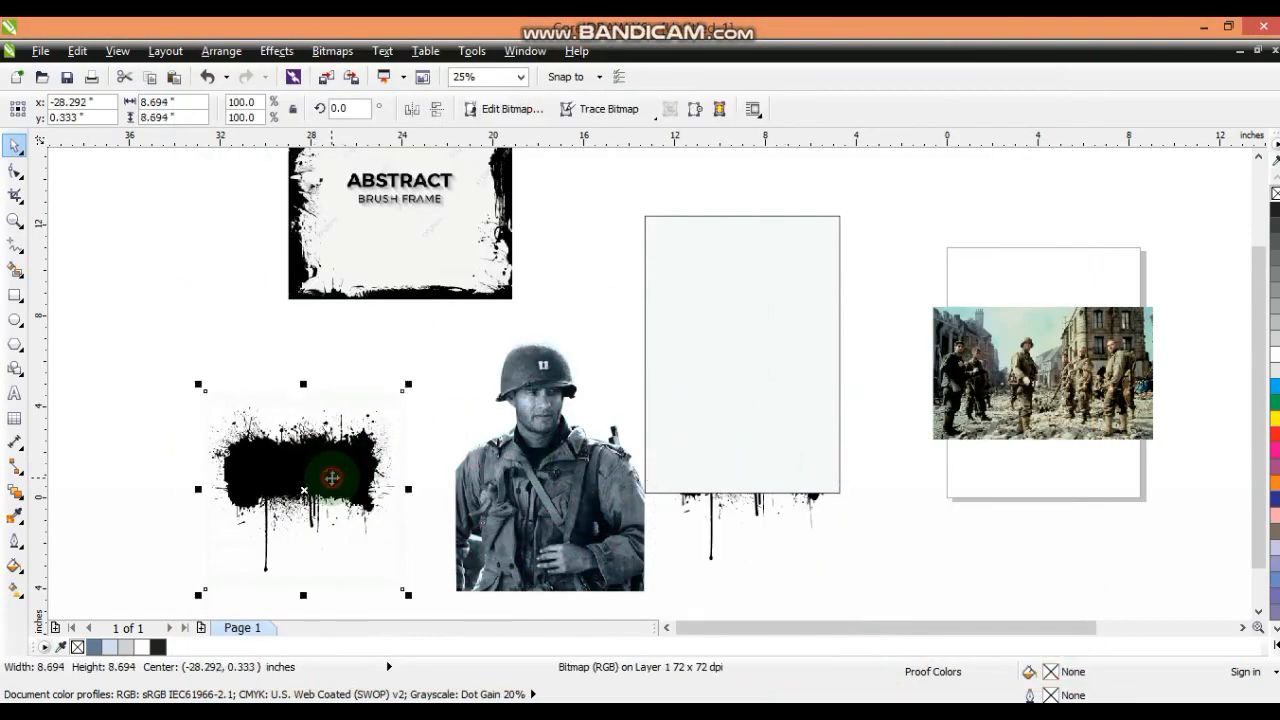
{"action": "key", "text": "Delete"}
Bring the traced splatter to the front, move it up inside the pale background, and enlarge it to about 9.0 by 8.0 inches.
{"action": "key", "text": "shift+Page_Up"}
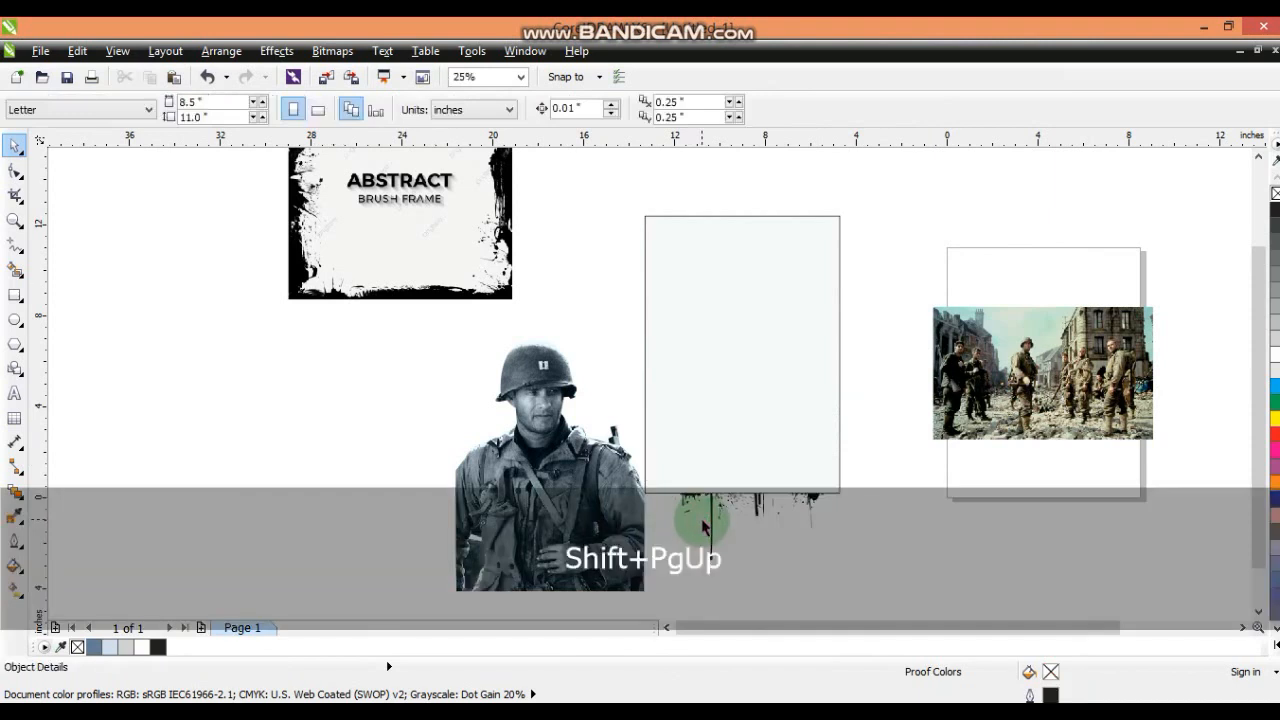
{"action": "left_click", "coordinate": [714, 514]}
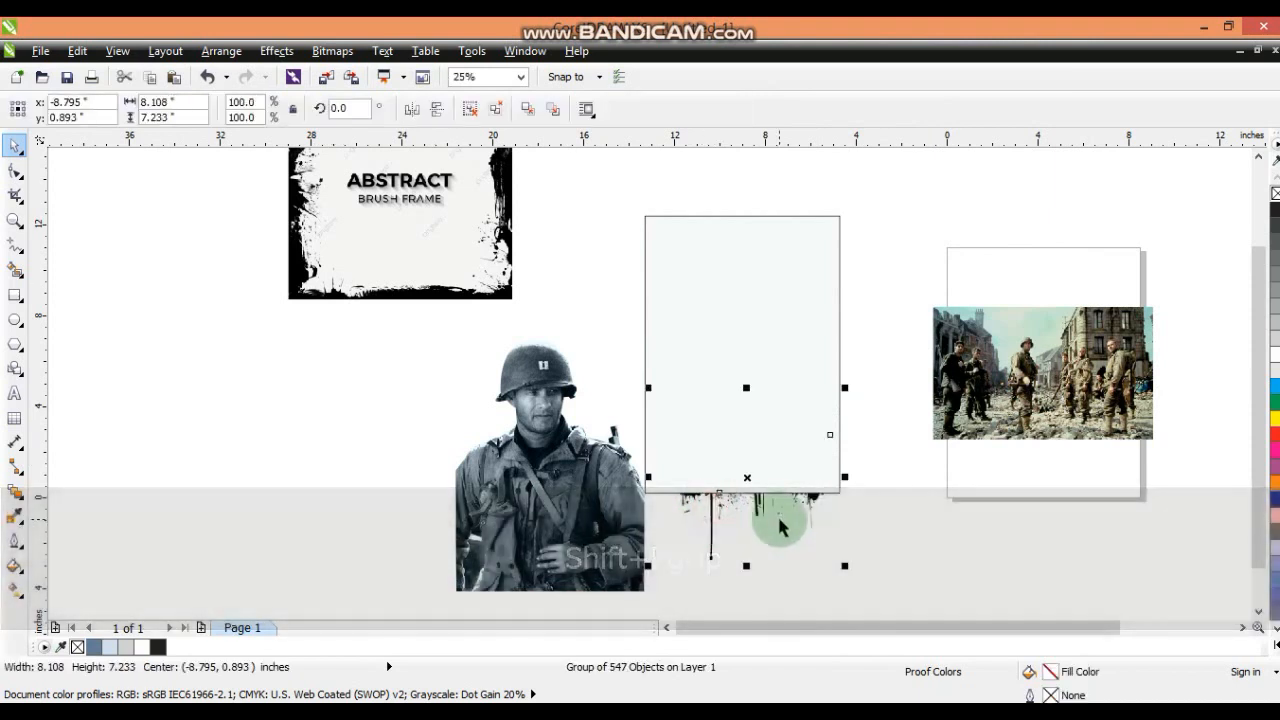
{"action": "key", "text": "shift+Page_Up"}
{"action": "mouse_move", "coordinate": [760, 440]}
{"action": "left_mouse_down"}
{"action": "mouse_move", "coordinate": [748, 337]}
{"action": "mouse_move", "coordinate": [771, 337]}
{"action": "mouse_move", "coordinate": [767, 374]}
{"action": "left_mouse_up"}
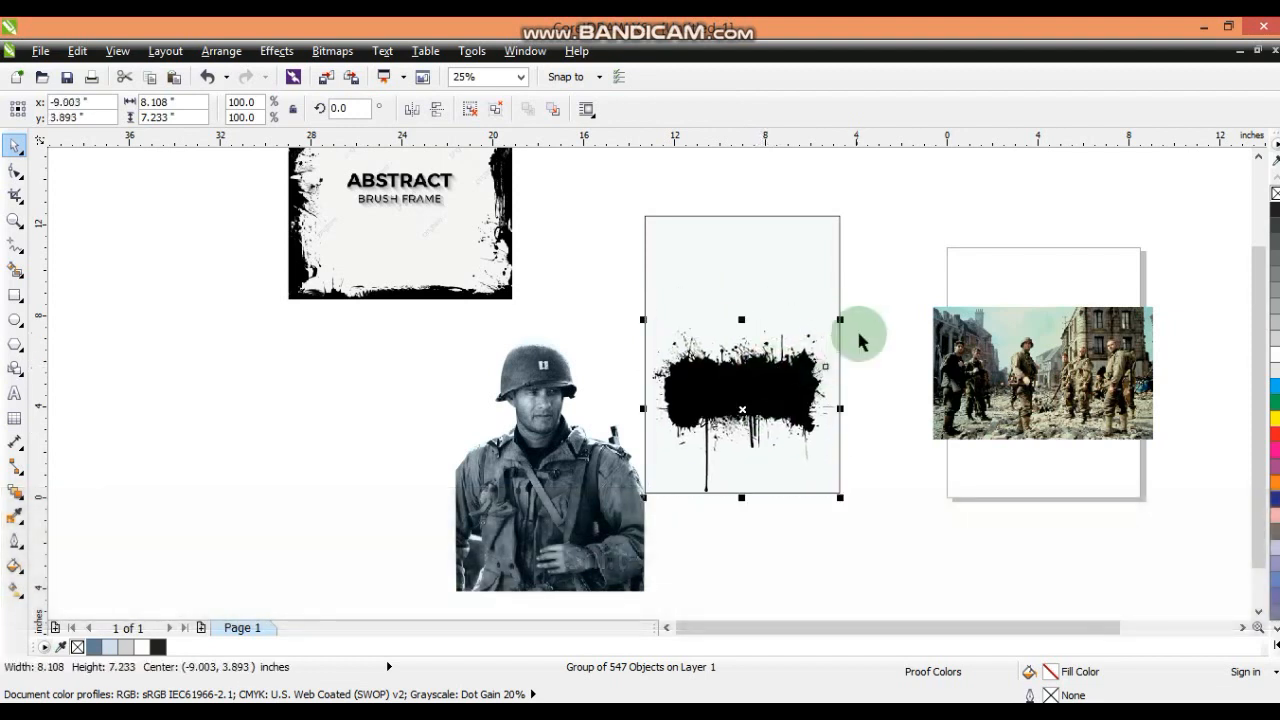
{"action": "left_click_drag", "start_coordinate": [844, 321], "coordinate": [850, 311]}
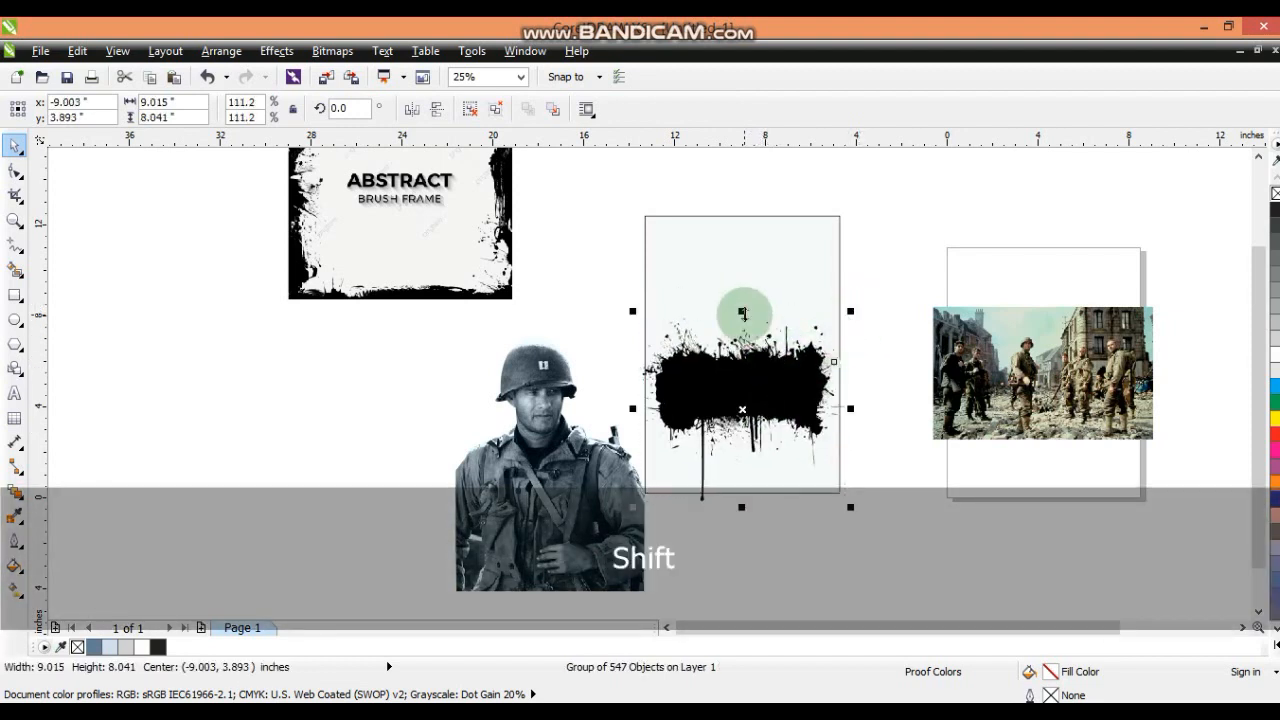
Delete the small stray specks around the splatter, keeping its main black curve.
{"action": "left_click", "coordinate": [711, 292]}
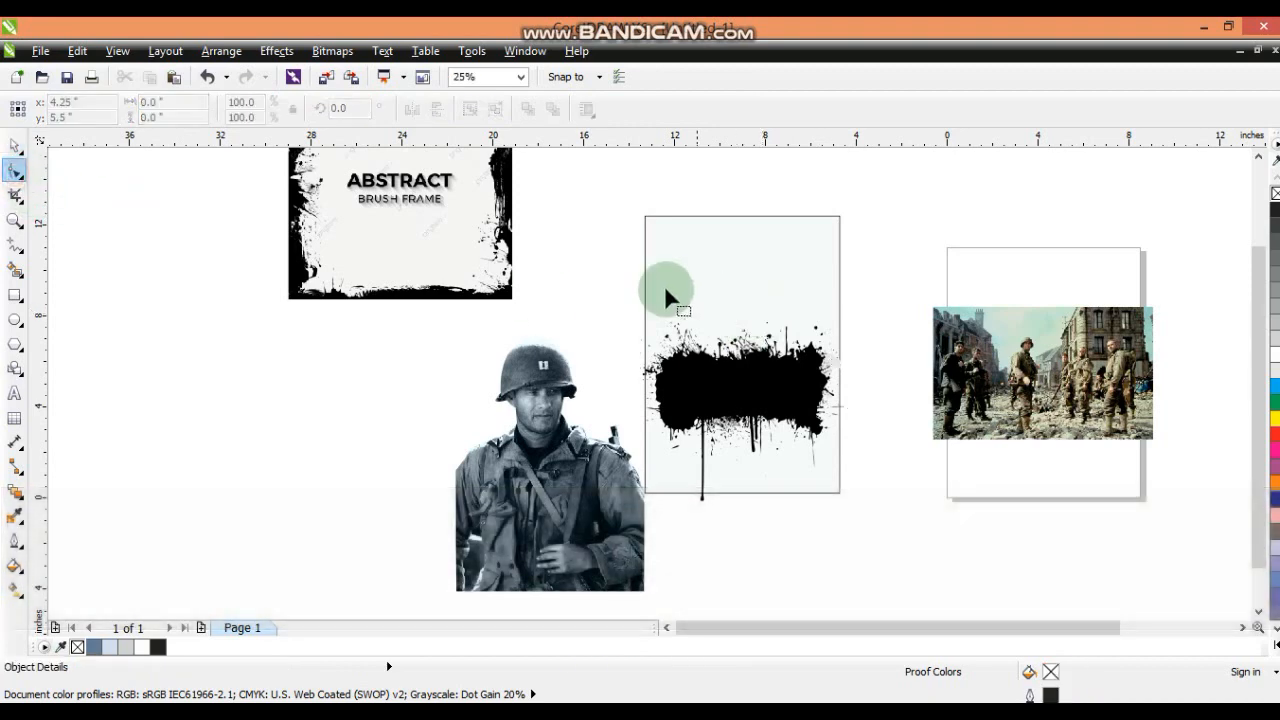
{"action": "key", "text": "Delete"}
{"action": "left_click", "coordinate": [813, 362]}
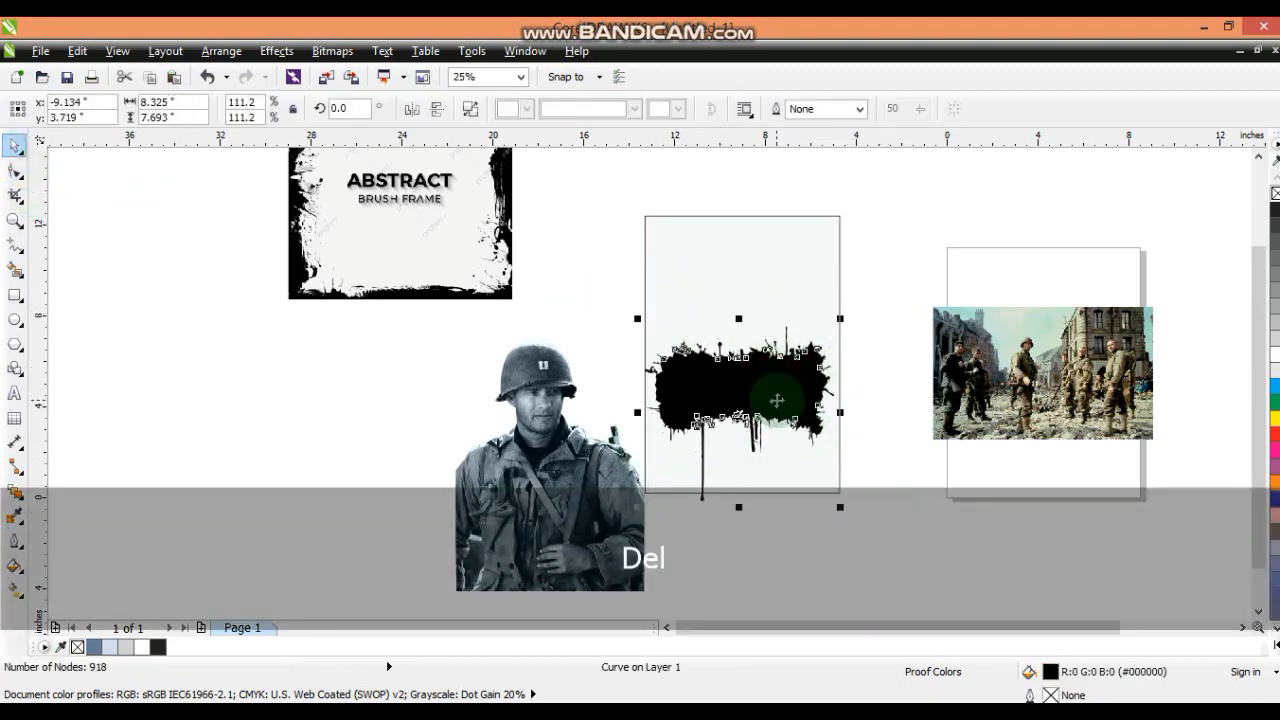
{"action": "left_click", "coordinate": [907, 372]}
{"action": "left_click", "coordinate": [778, 393]}
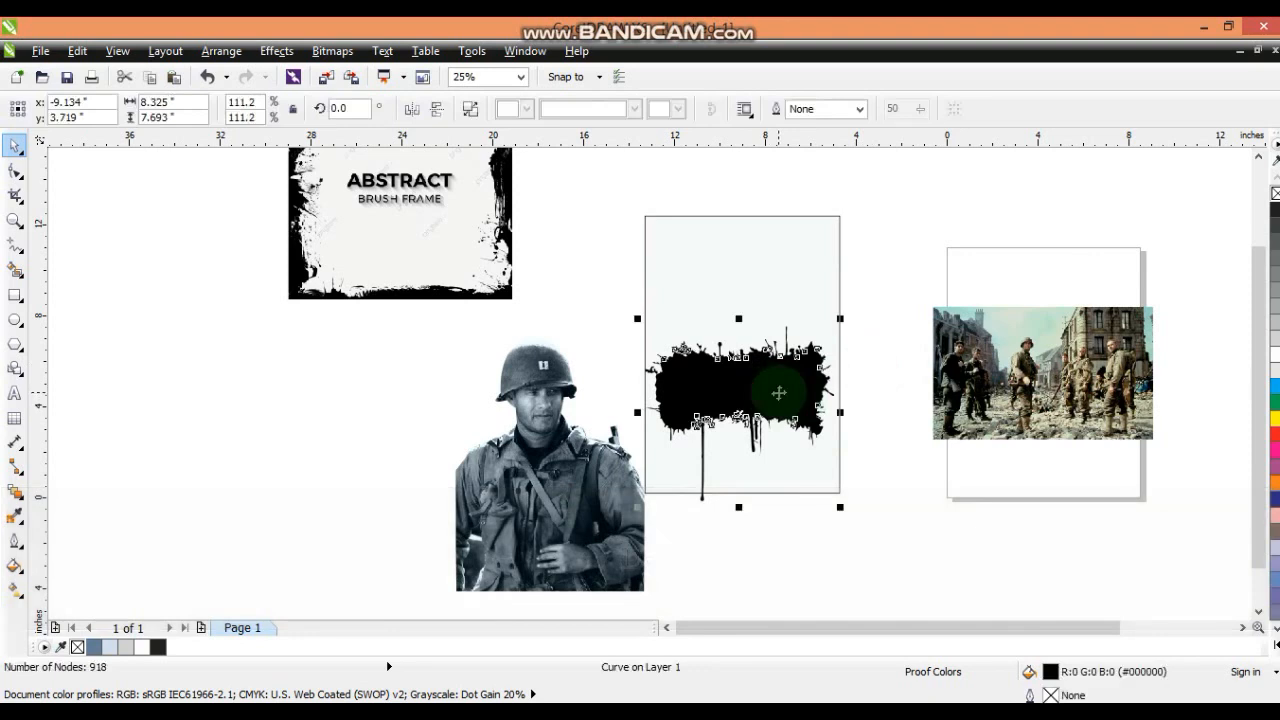
Duplicate the splatter curve higher up, mirror the copy horizontally, and scale it to about 7.1 by 6.6 inches.
{"action": "left_click_drag", "start_coordinate": [778, 393], "coordinate": [776, 345]}
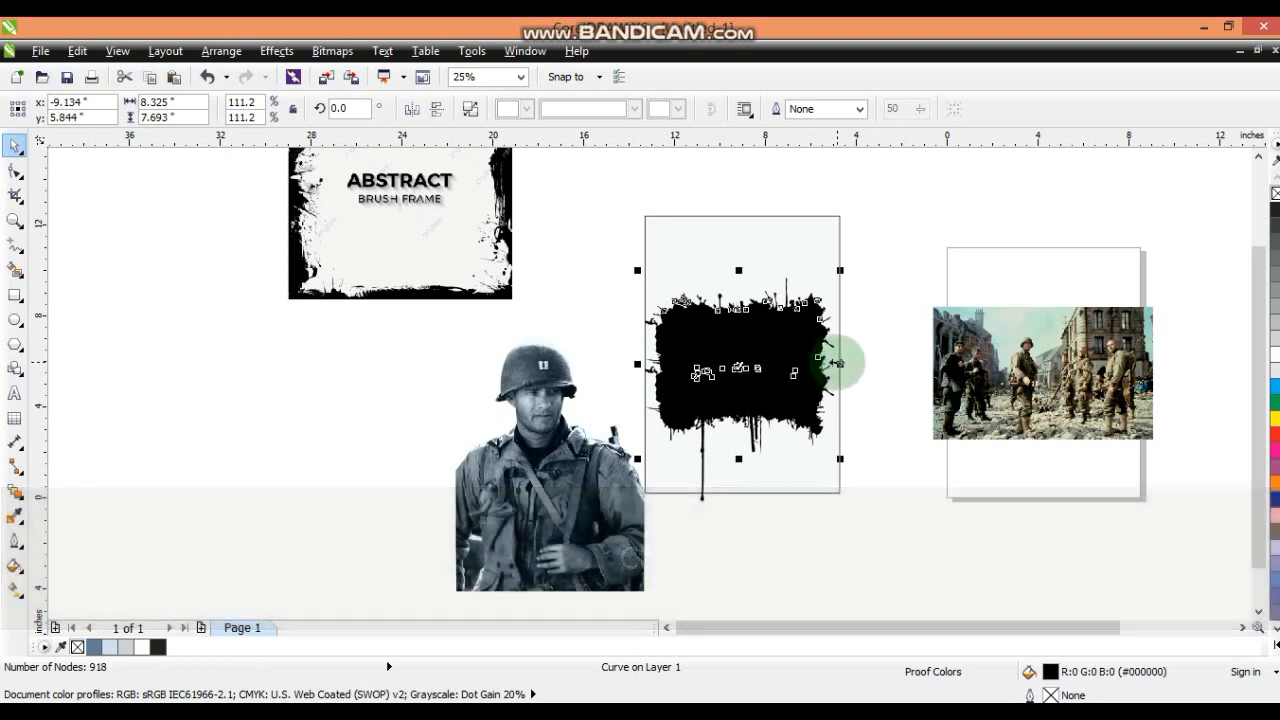
{"action": "left_click", "coordinate": [467, 112]}
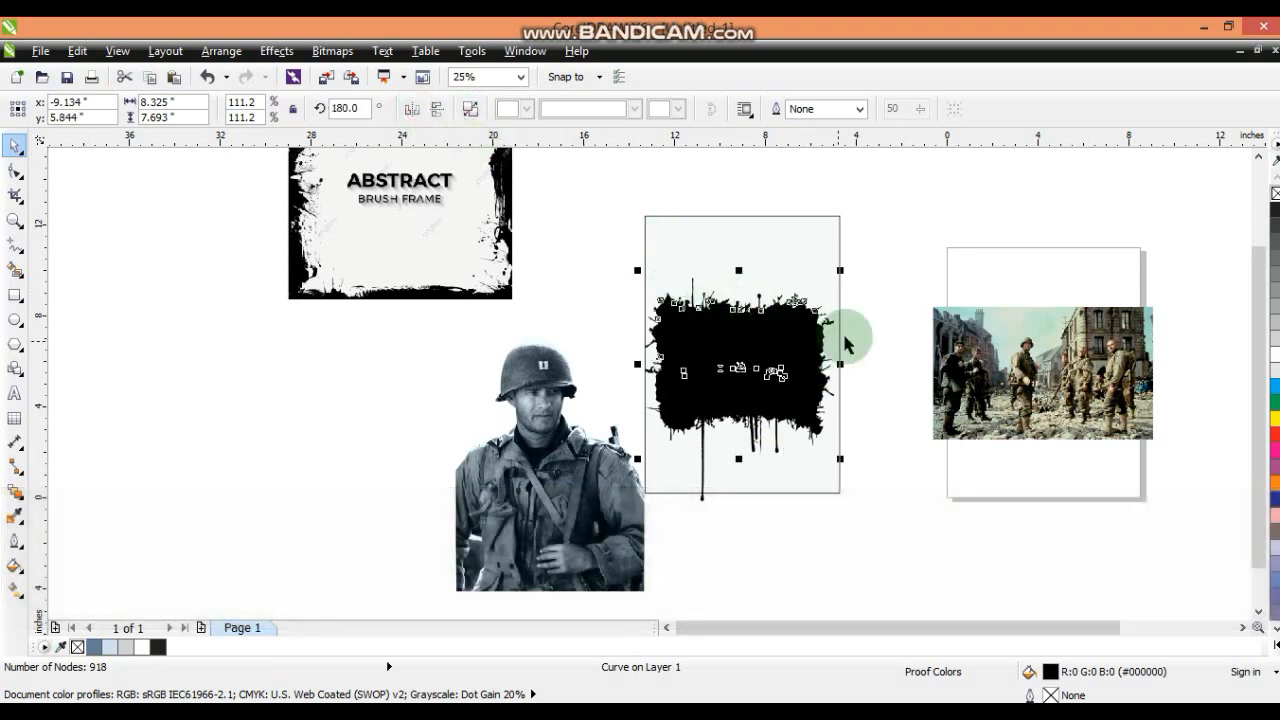
{"action": "left_click_drag", "start_coordinate": [840, 270], "coordinate": [823, 285]}
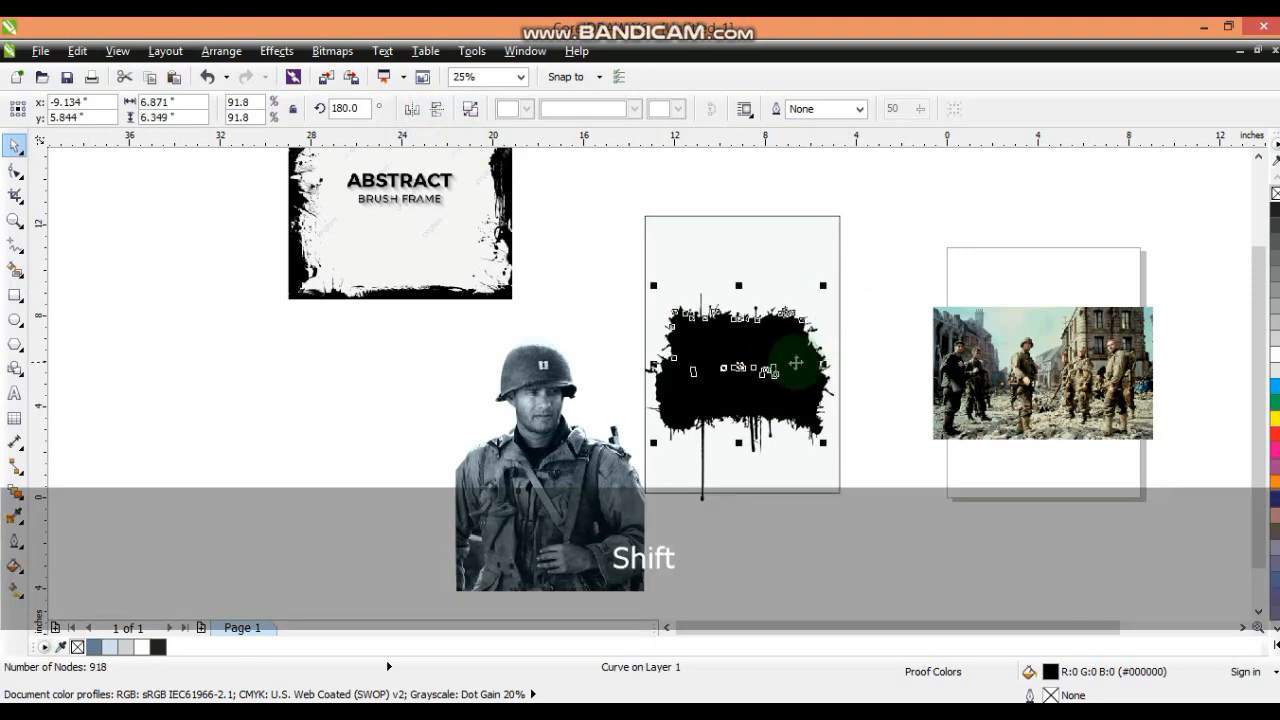
{"action": "left_click_drag", "start_coordinate": [776, 346], "coordinate": [770, 348]}
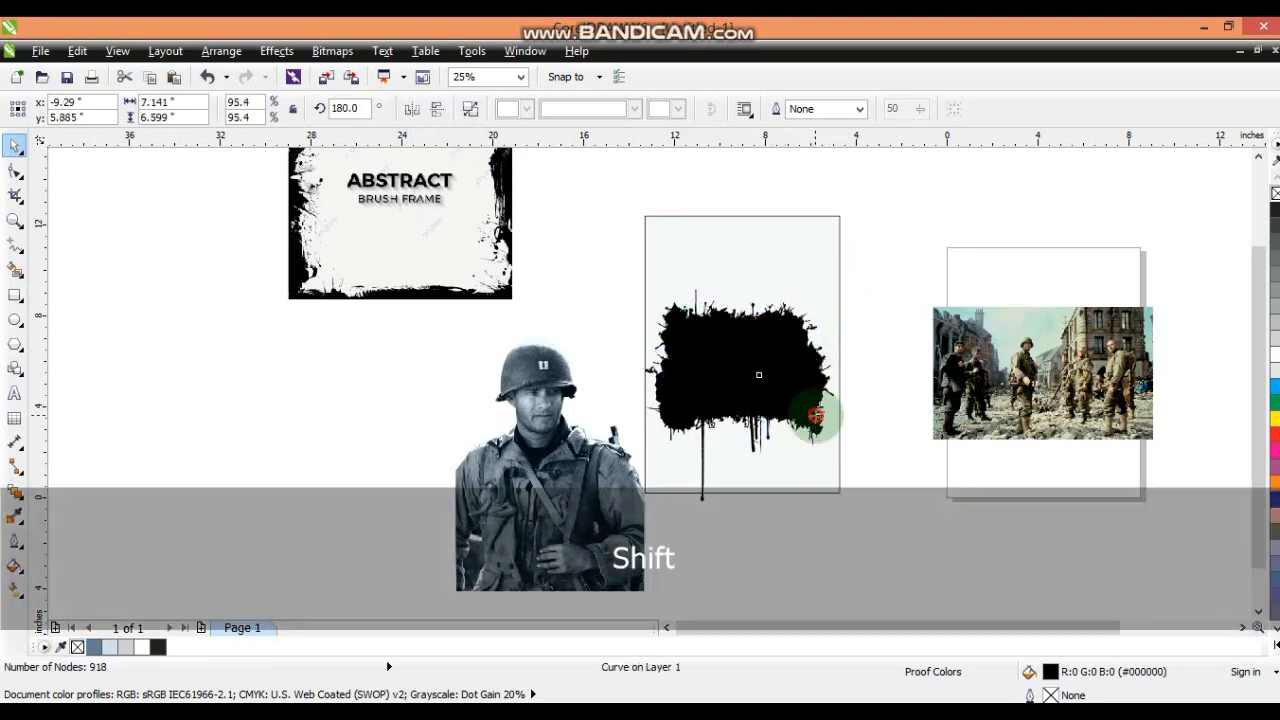
Fine-tune the mirrored copy's position, weld it to the original splatter, and shift the combined shape up 0.5 inch.
{"action": "left_click", "coordinate": [822, 398], "text": "shift"}
{"action": "key", "text": "shift+F2"}
{"action": "key", "text": "Escape"}
{"action": "left_click", "coordinate": [737, 291], "text": "ctrl"}
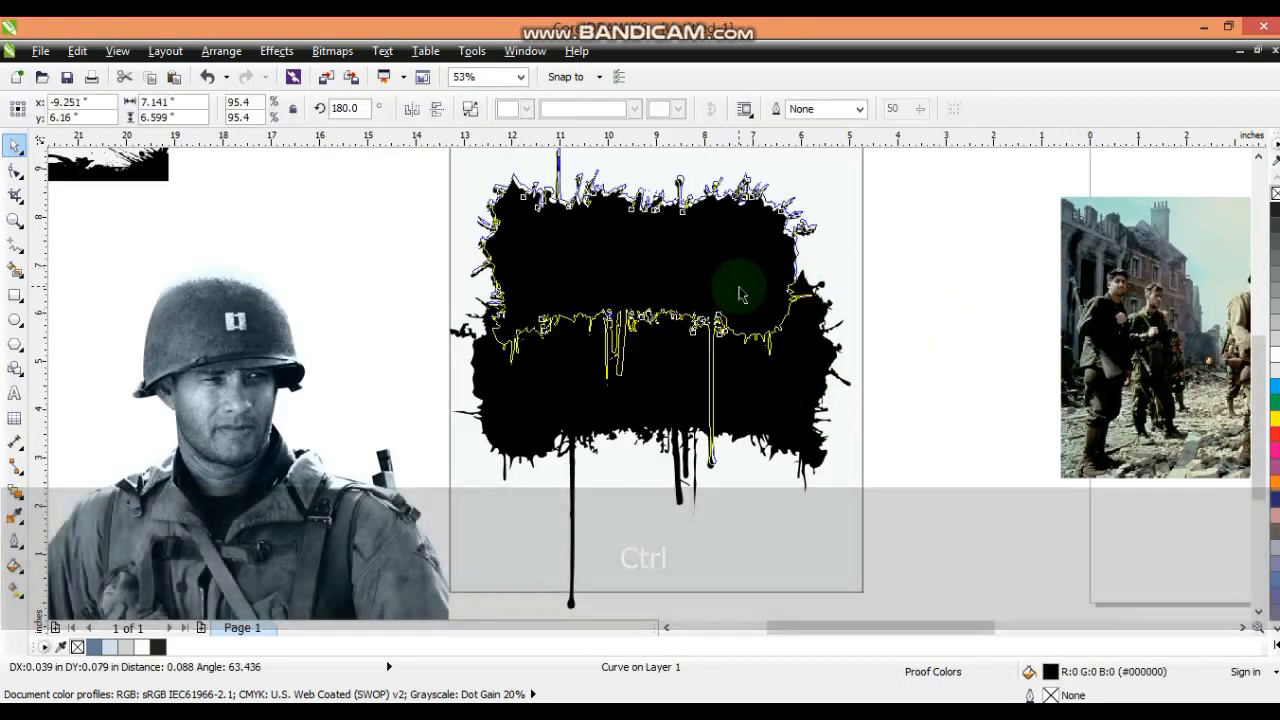
{"action": "key", "text": "F3"}
{"action": "left_click", "coordinate": [781, 391], "text": "shift"}
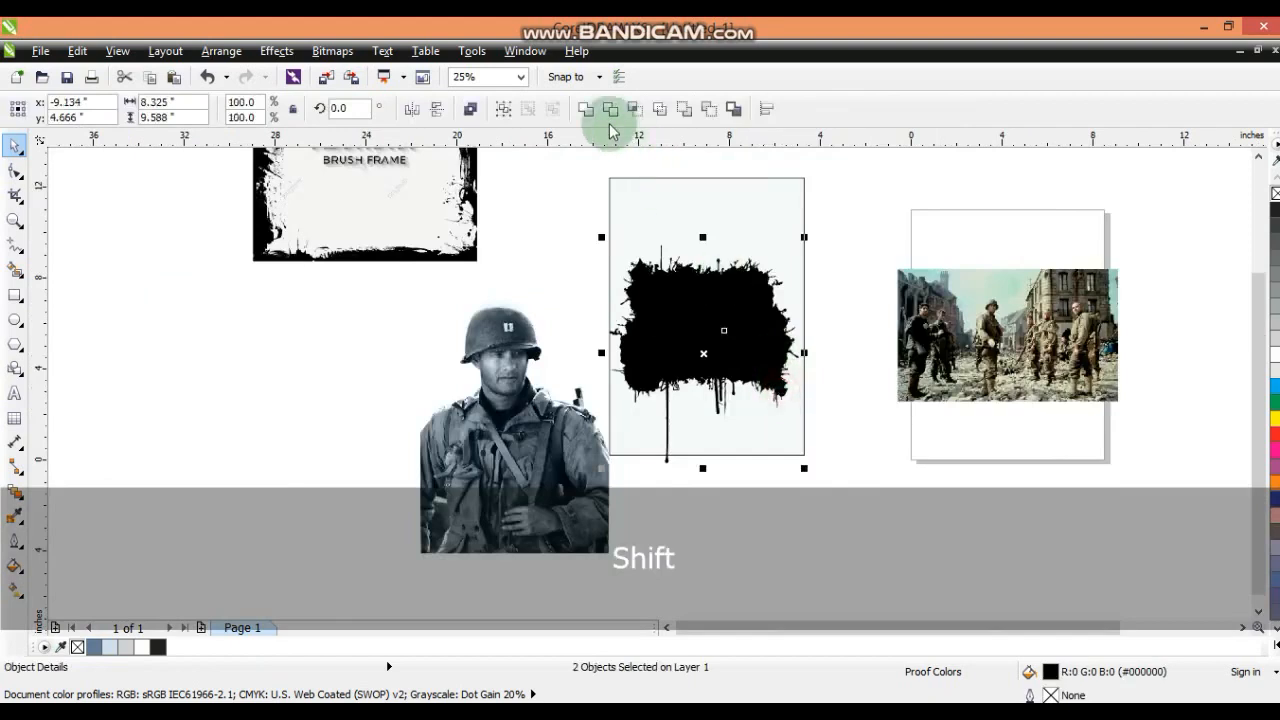
{"action": "left_click", "coordinate": [590, 110]}
{"action": "left_click_drag", "start_coordinate": [730, 340], "coordinate": [729, 329]}
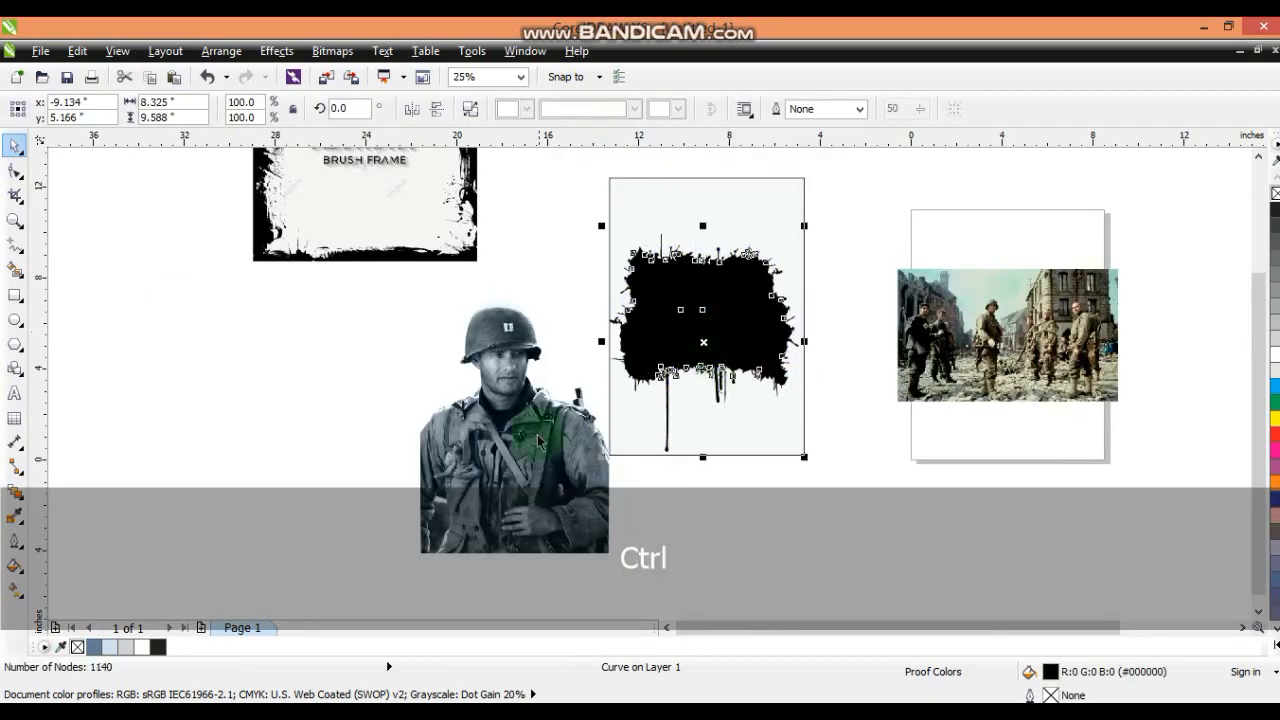
Move the soldier cutout over the splatter, centre it on the pale background, and bring it to the front.
{"action": "left_click_drag", "start_coordinate": [540, 444], "coordinate": [733, 284]}
{"action": "key", "text": "shift+F2"}
{"action": "left_click_drag", "start_coordinate": [821, 157], "coordinate": [819, 197]}
{"action": "left_click", "coordinate": [809, 285], "text": "shift"}
{"action": "key", "text": "c"}
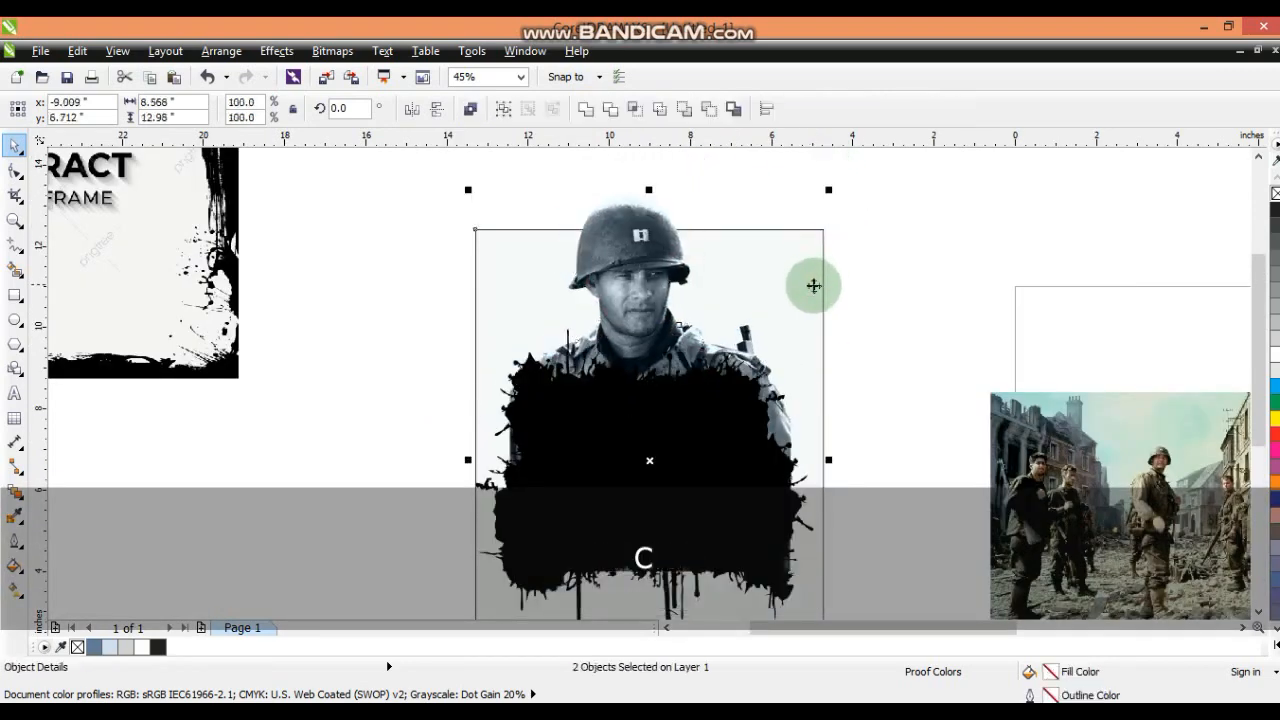
{"action": "key", "text": "shift+F2"}
{"action": "key", "text": "Escape"}
{"action": "left_click", "coordinate": [650, 246]}
{"action": "key", "text": "shift+Page_Up"}
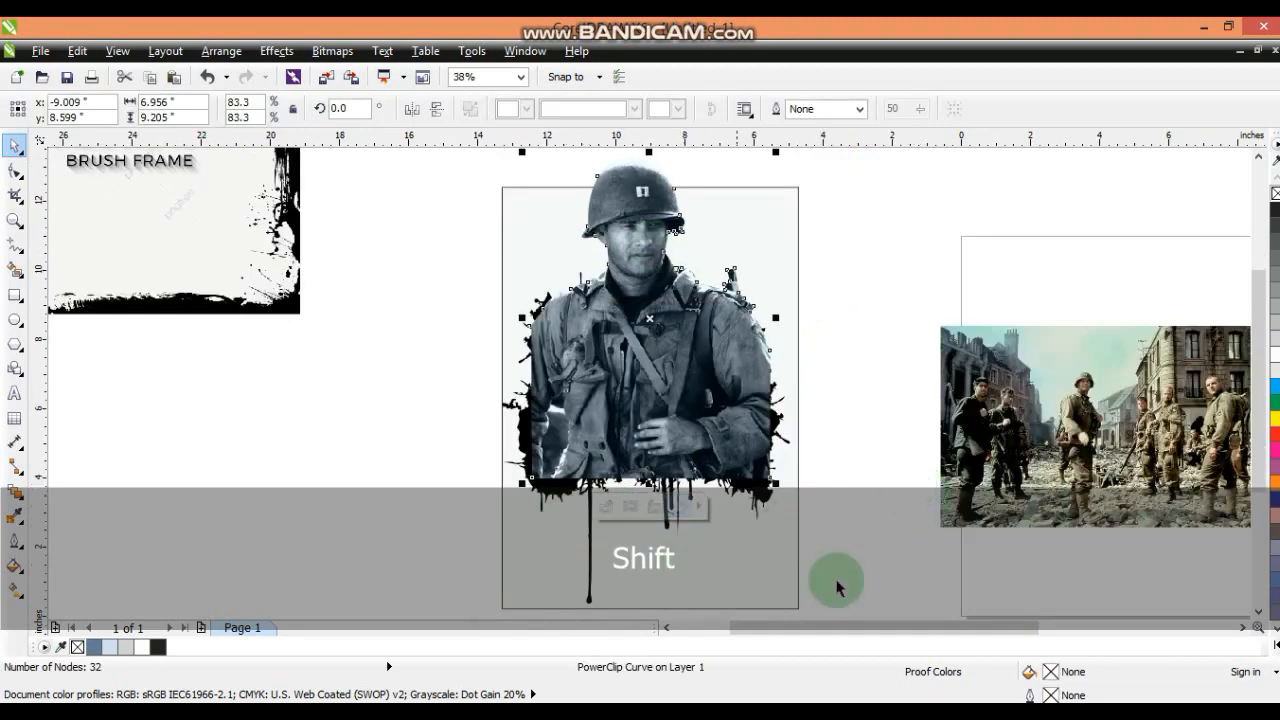
Move the soldier off to the left and shorten the splatter's longest drip by shifting its end nodes up.
{"action": "left_click", "coordinate": [893, 558]}
{"action": "left_click", "coordinate": [775, 511], "text": "shift"}
{"action": "left_click_drag", "start_coordinate": [728, 410], "coordinate": [390, 418]}
{"action": "left_click", "coordinate": [795, 418]}
{"action": "left_click_drag", "start_coordinate": [795, 437], "coordinate": [807, 437]}
{"action": "left_click", "coordinate": [22, 174]}
{"action": "left_click_drag", "start_coordinate": [508, 523], "coordinate": [586, 531]}
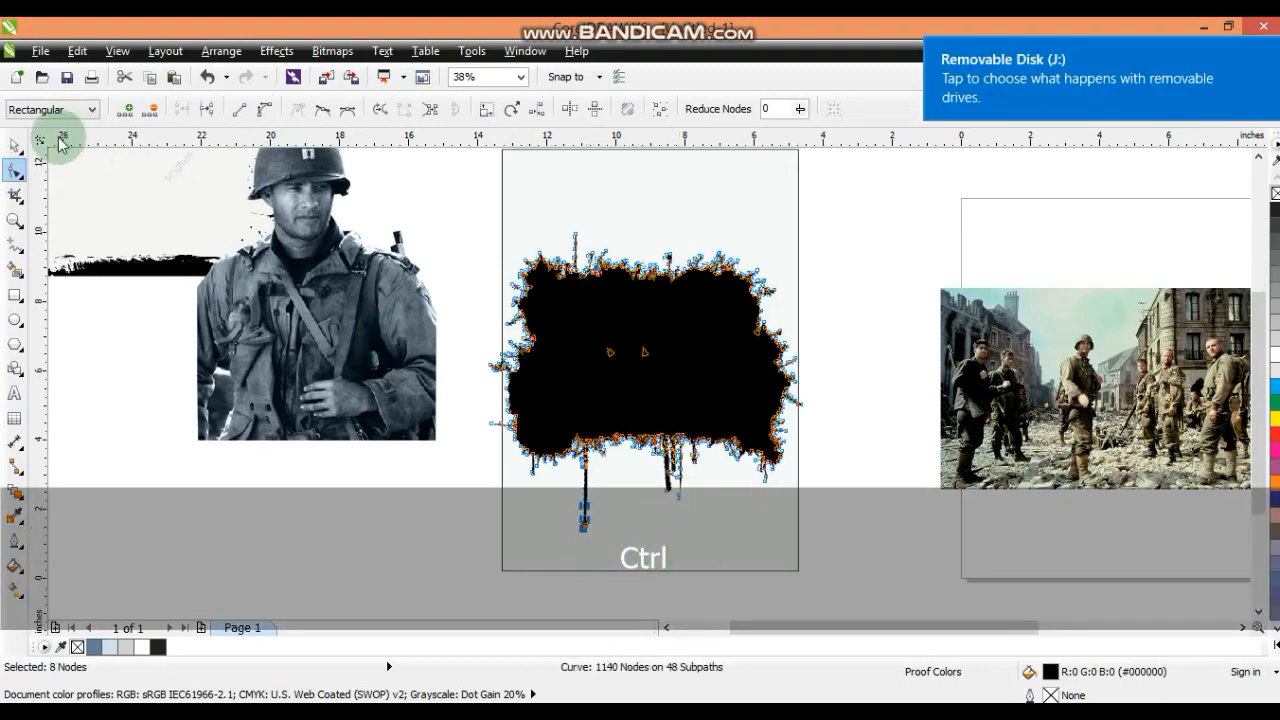
Place the soldier back over the splatter and enlarge him to about 8.0 by 10.6 inches.
{"action": "left_click", "coordinate": [14, 152]}
{"action": "left_click", "coordinate": [694, 383]}
{"action": "left_click_drag", "start_coordinate": [315, 362], "coordinate": [634, 369]}
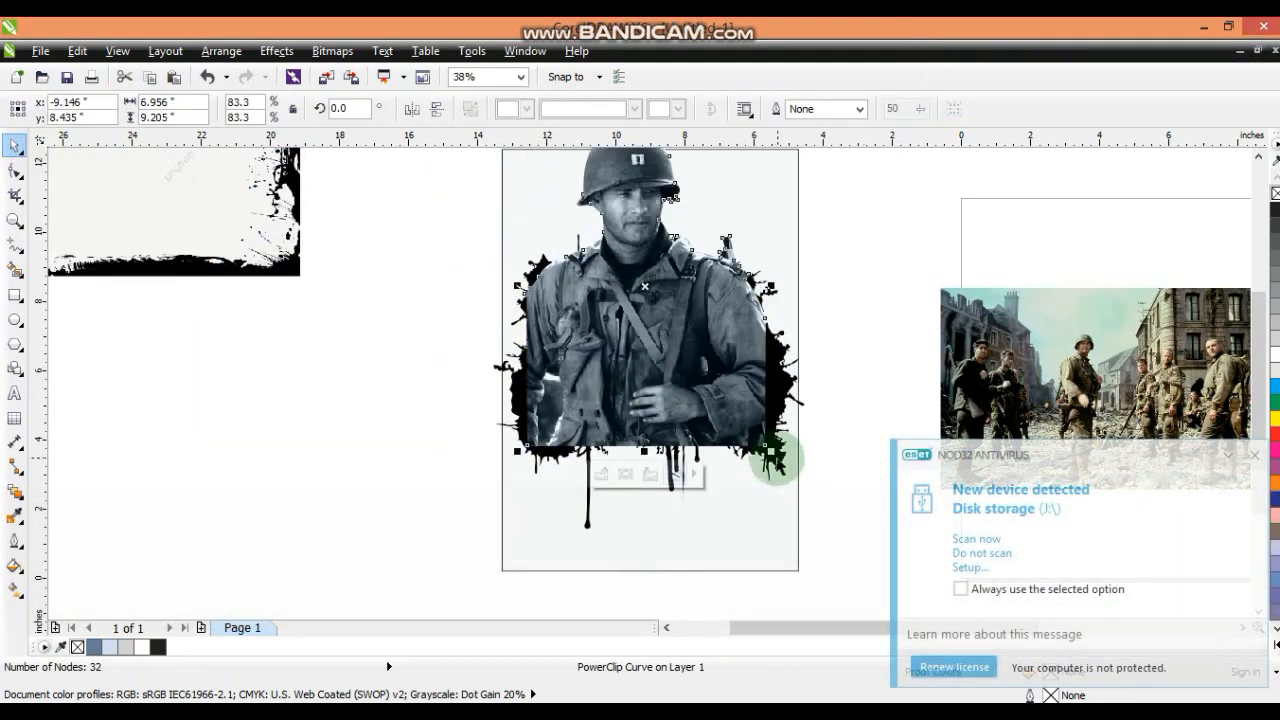
{"action": "left_click_drag", "start_coordinate": [776, 457], "coordinate": [808, 486]}
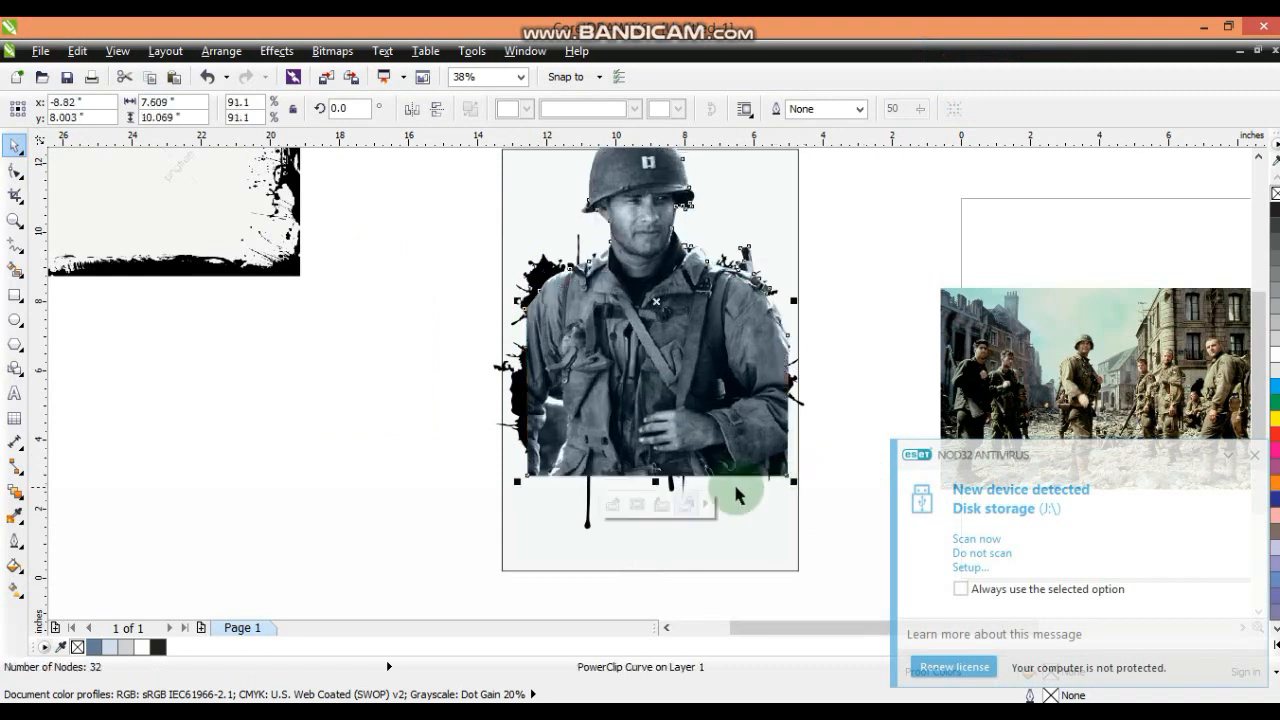
{"action": "left_click_drag", "start_coordinate": [516, 486], "coordinate": [497, 507]}
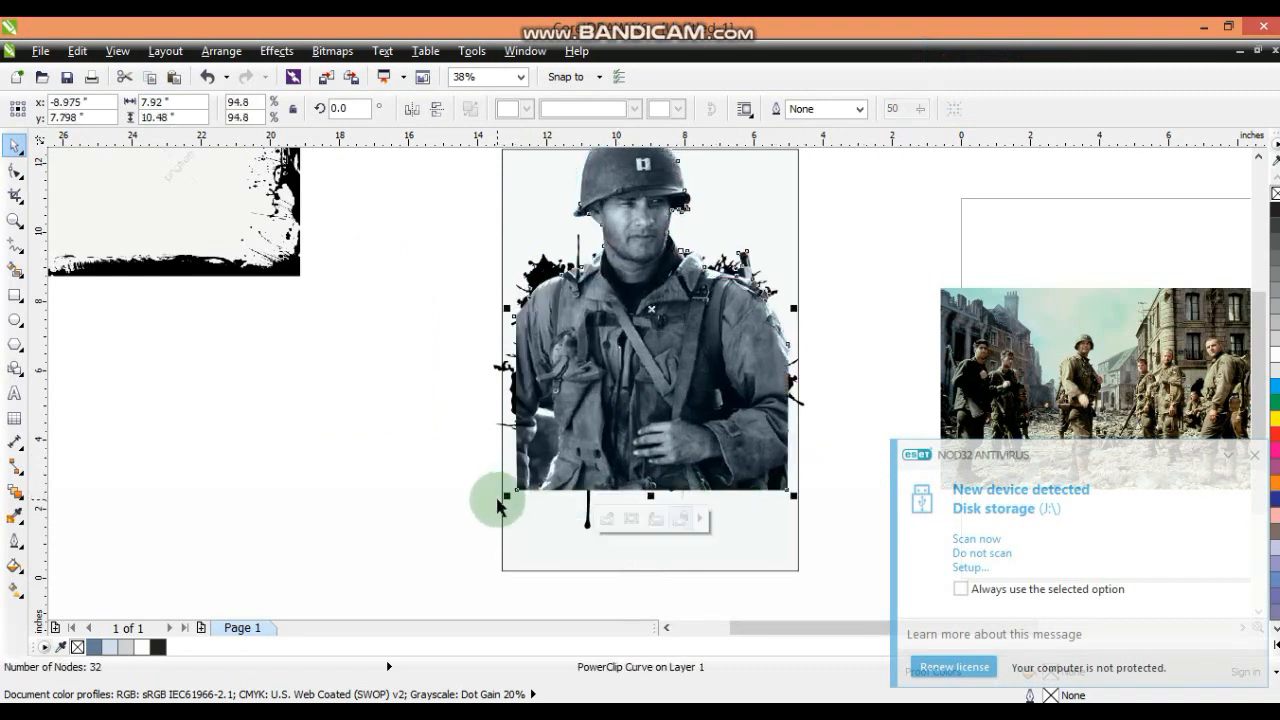
{"action": "key", "text": "ctrl"}
{"action": "left_click_drag", "start_coordinate": [643, 419], "coordinate": [645, 414]}
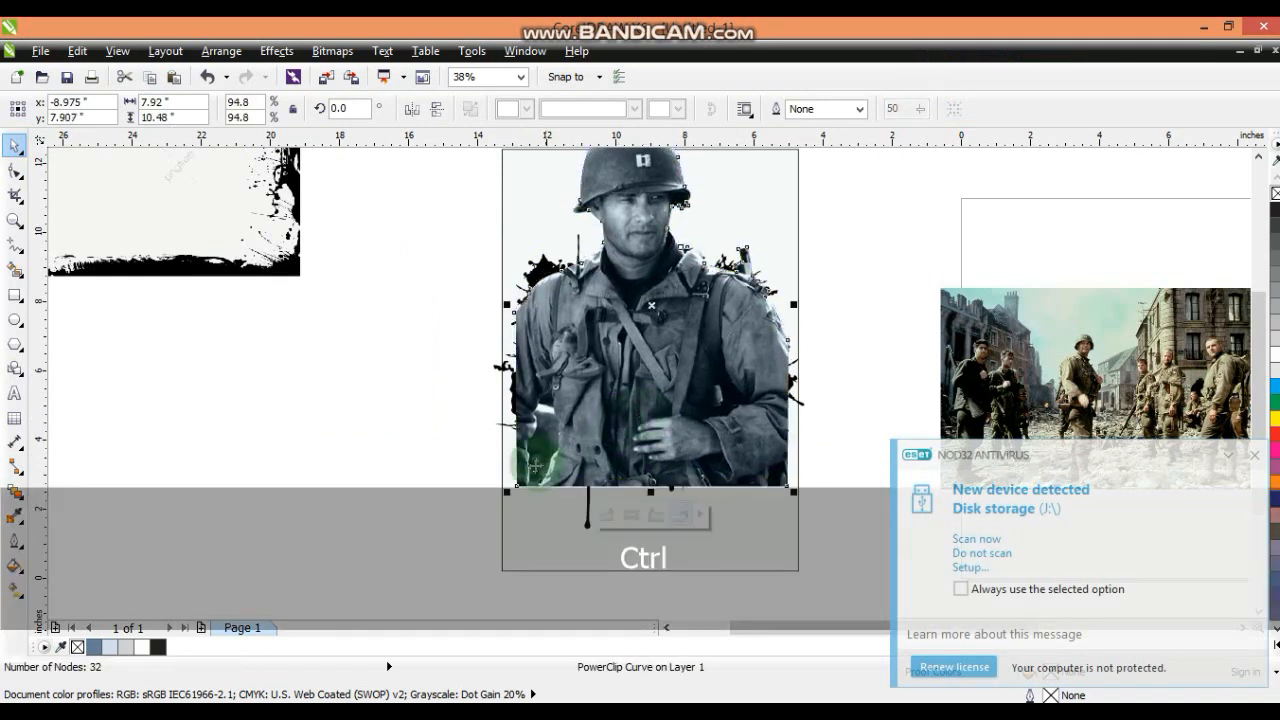
{"action": "left_click_drag", "start_coordinate": [507, 490], "coordinate": [502, 496]}
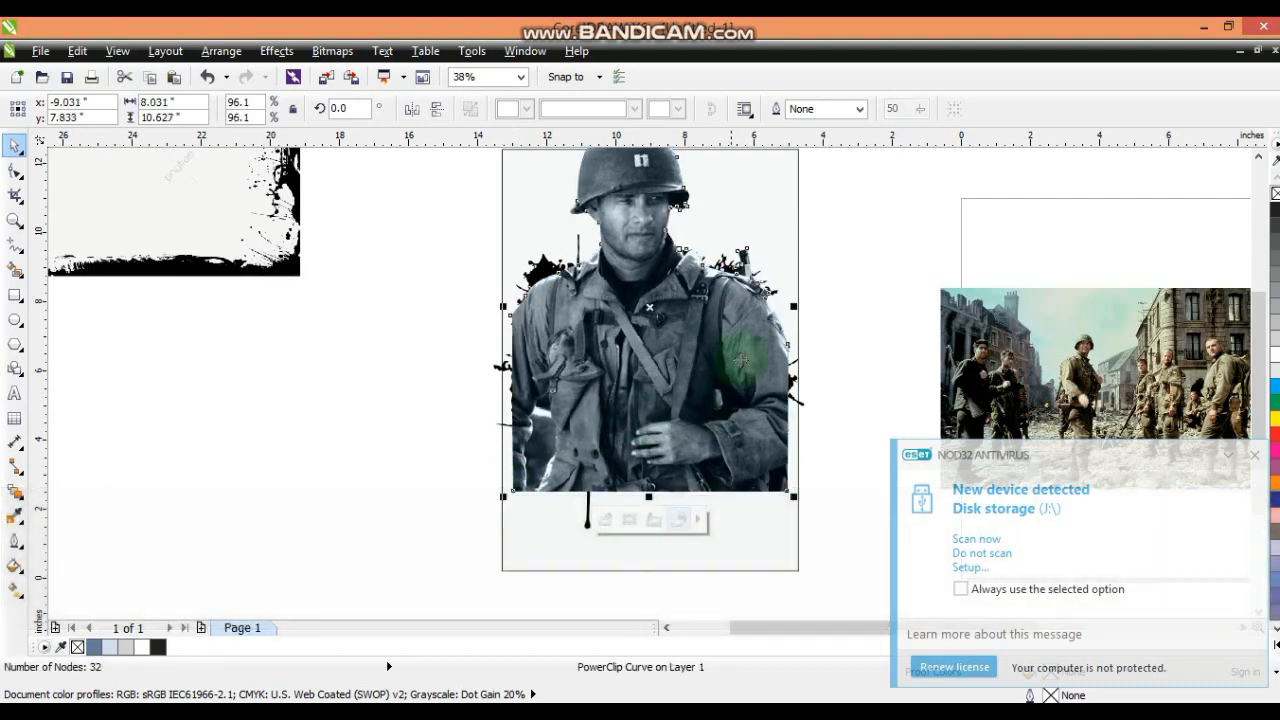
Scale the soldier and splatter down together to about 7.7 by 10.1 inches so they fit within the pale background.
{"action": "left_click", "coordinate": [1258, 157]}
{"action": "left_click", "coordinate": [1258, 157]}
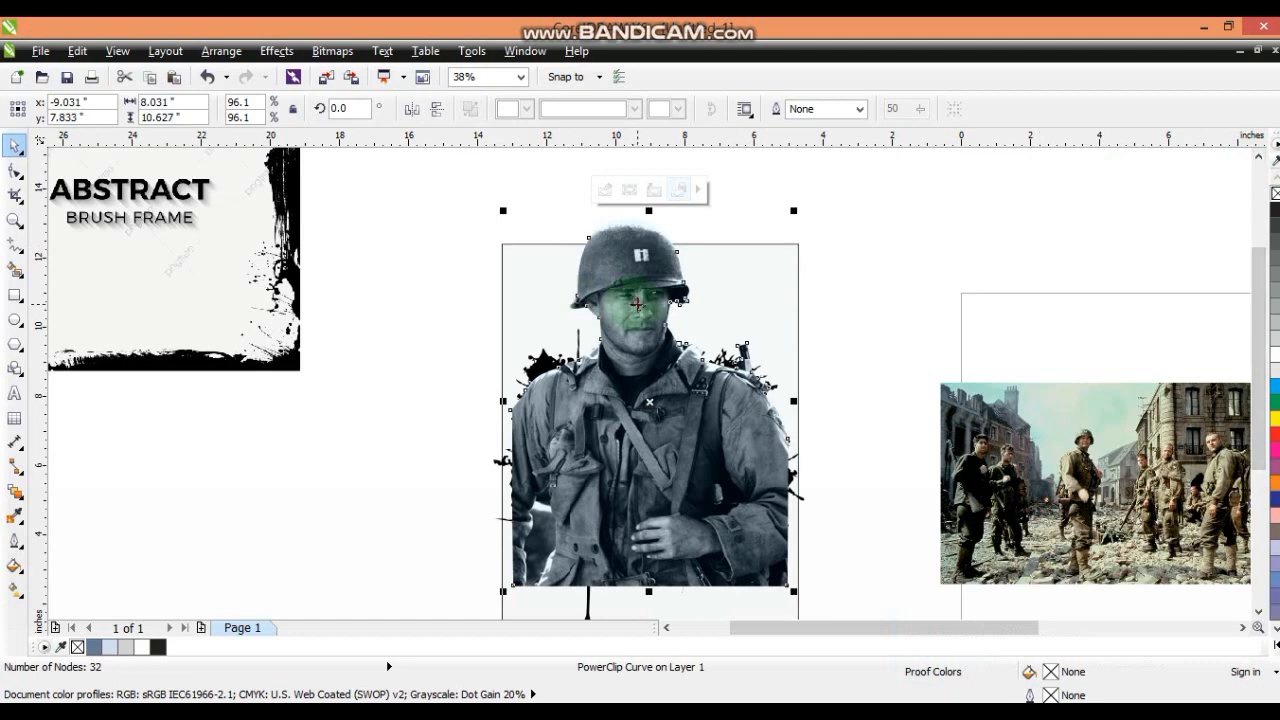
{"action": "left_click", "coordinate": [590, 607], "text": "shift"}
{"action": "left_click_drag", "start_coordinate": [812, 214], "coordinate": [805, 241]}
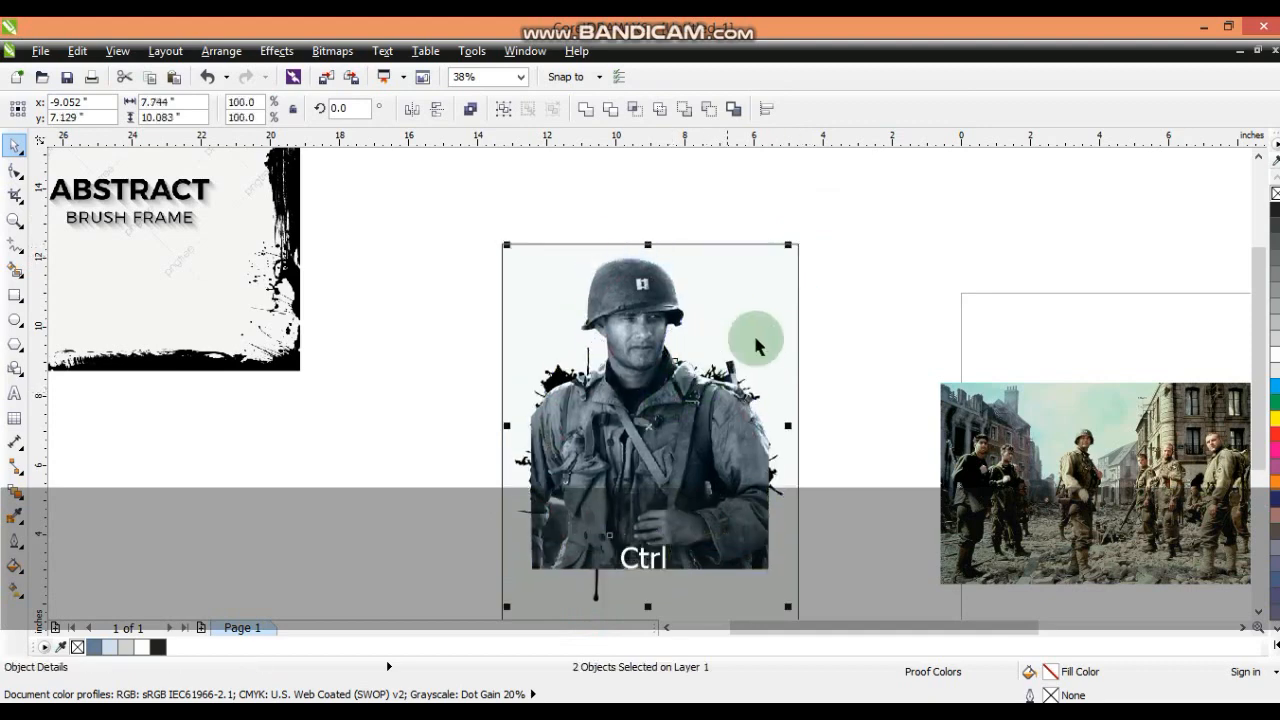
{"action": "key", "text": "shift+F2"}
{"action": "key", "text": "Escape"}
{"action": "left_click", "coordinate": [672, 366]}
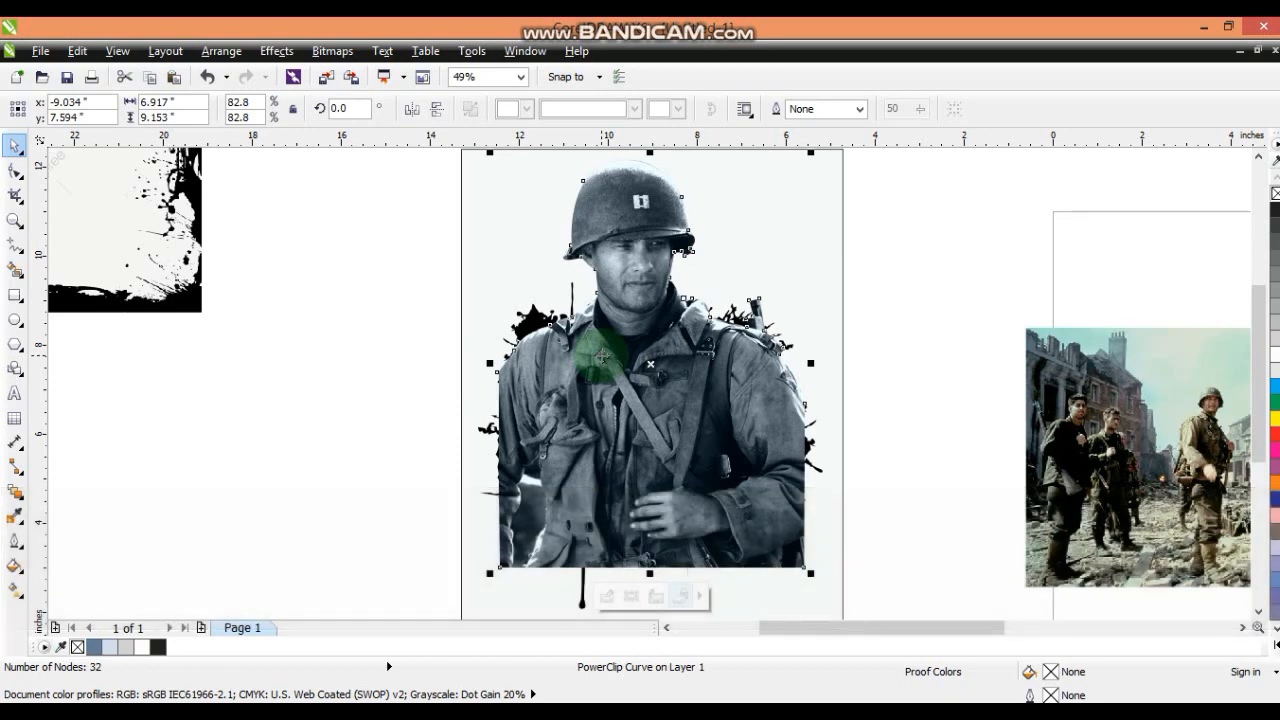
{"action": "key", "text": "KP_Add"}
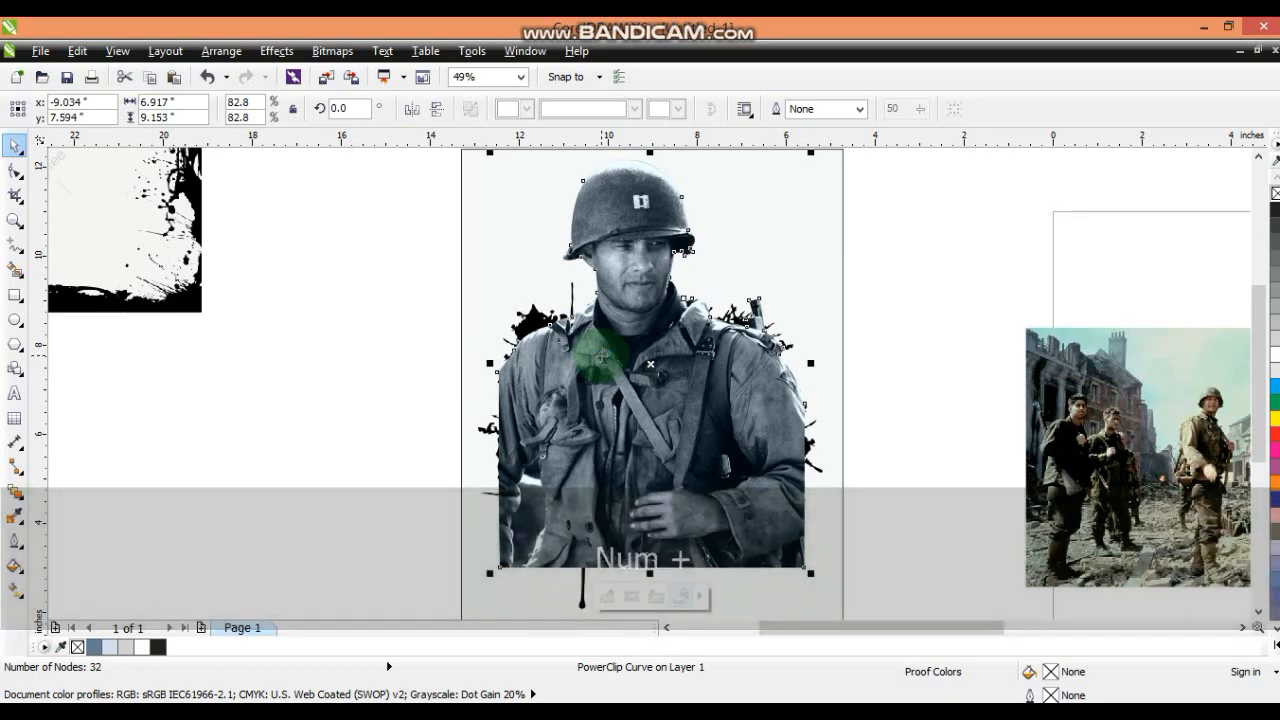
{"action": "key", "text": "ctrl+z"}
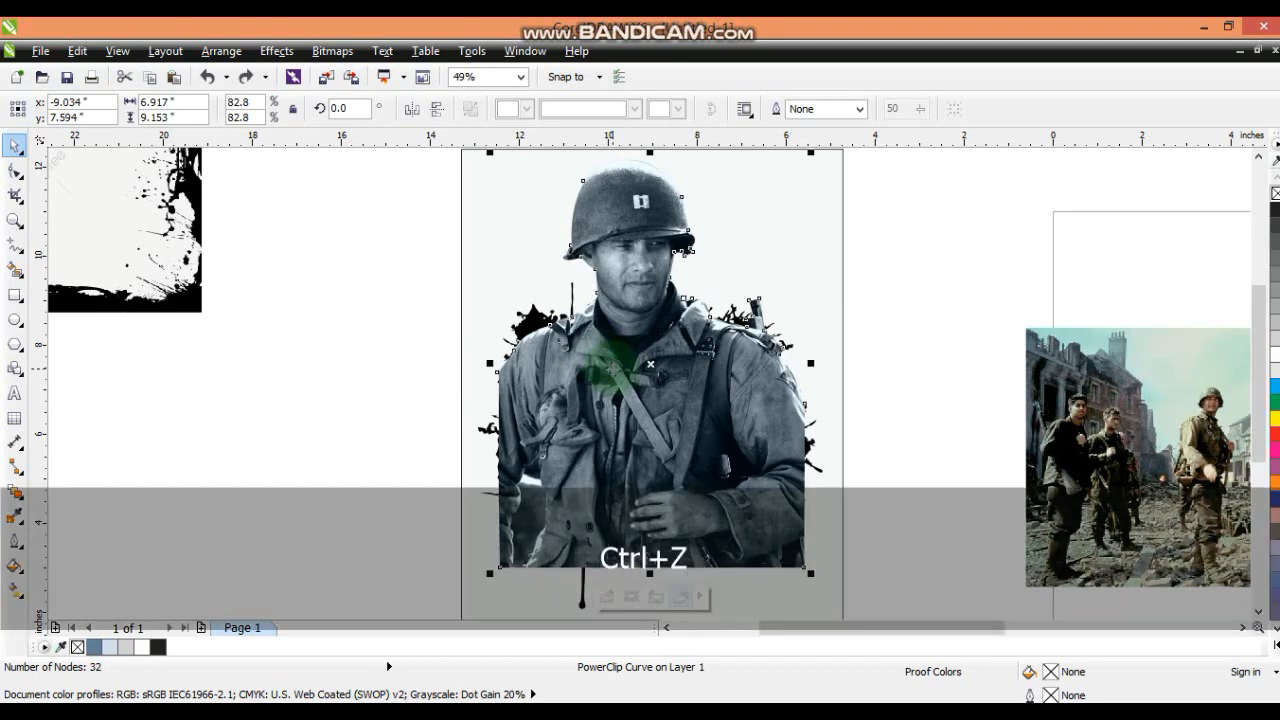
Edit the soldier's PowerClip contents and apply a linear transparency to the photo, fading it out downward from the collar to mid-torso.
{"action": "right_click", "coordinate": [616, 366]}
{"action": "left_click", "coordinate": [686, 94]}
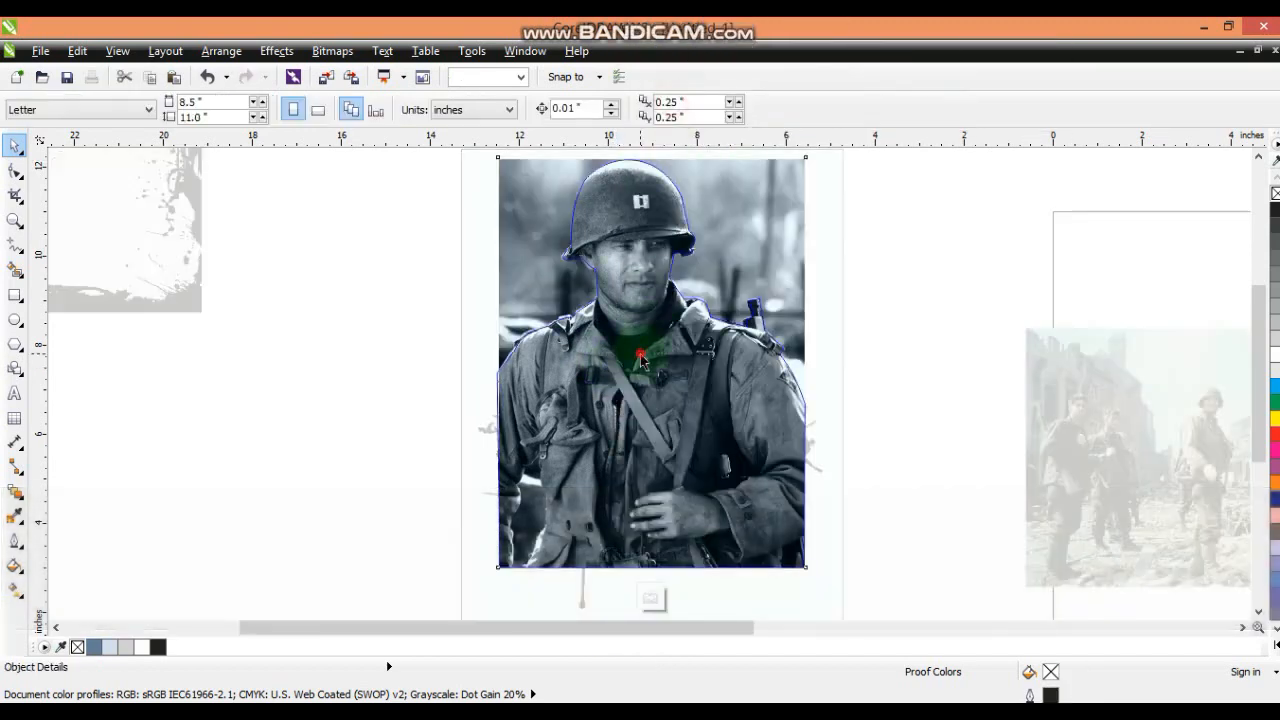
{"action": "left_click", "coordinate": [641, 360]}
{"action": "left_click", "coordinate": [15, 492]}
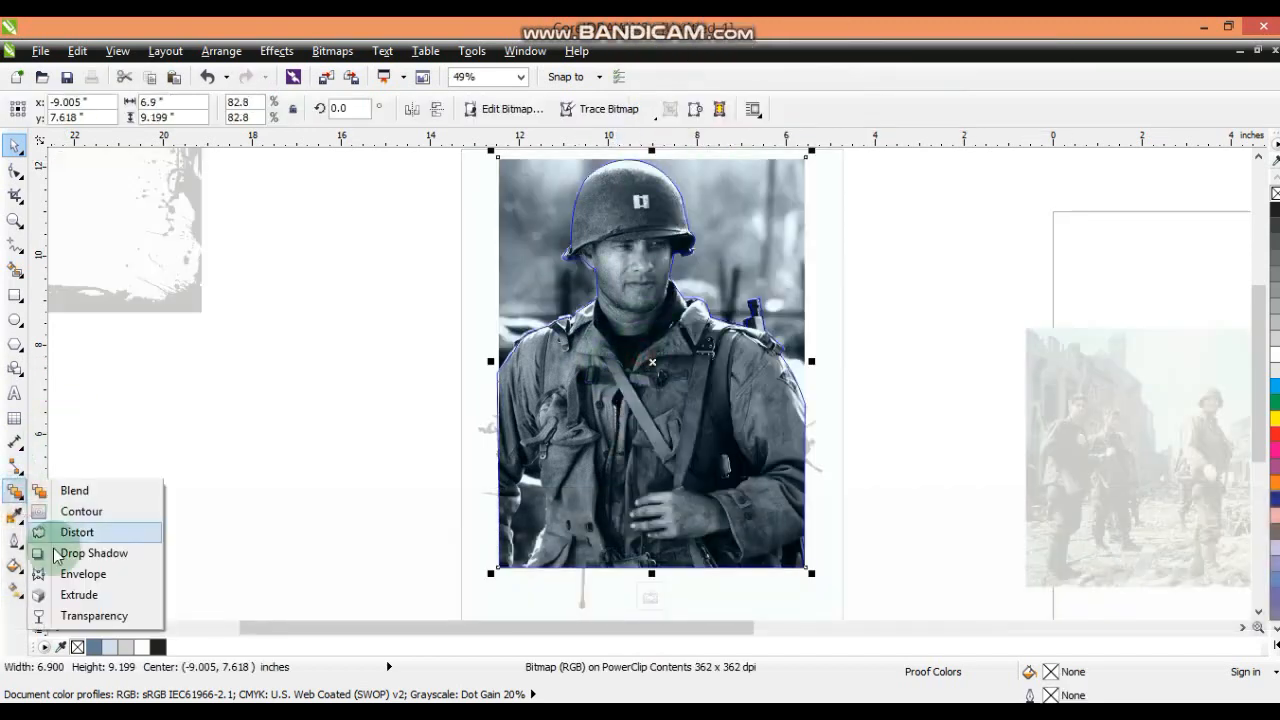
{"action": "left_click", "coordinate": [86, 614]}
{"action": "left_click", "coordinate": [610, 362]}
{"action": "left_click_drag", "start_coordinate": [616, 339], "coordinate": [616, 469]}
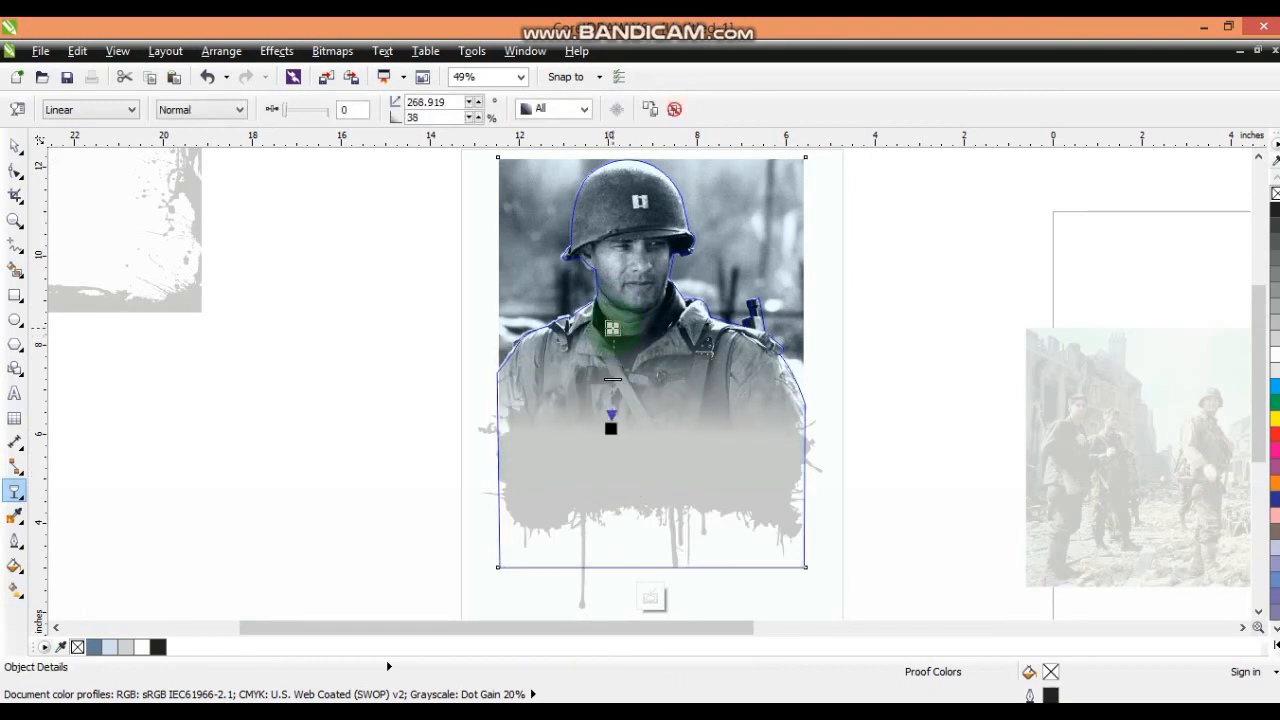
Finish editing the soldier's PowerClip contents and clear the selection.
{"action": "left_click", "coordinate": [13, 147]}
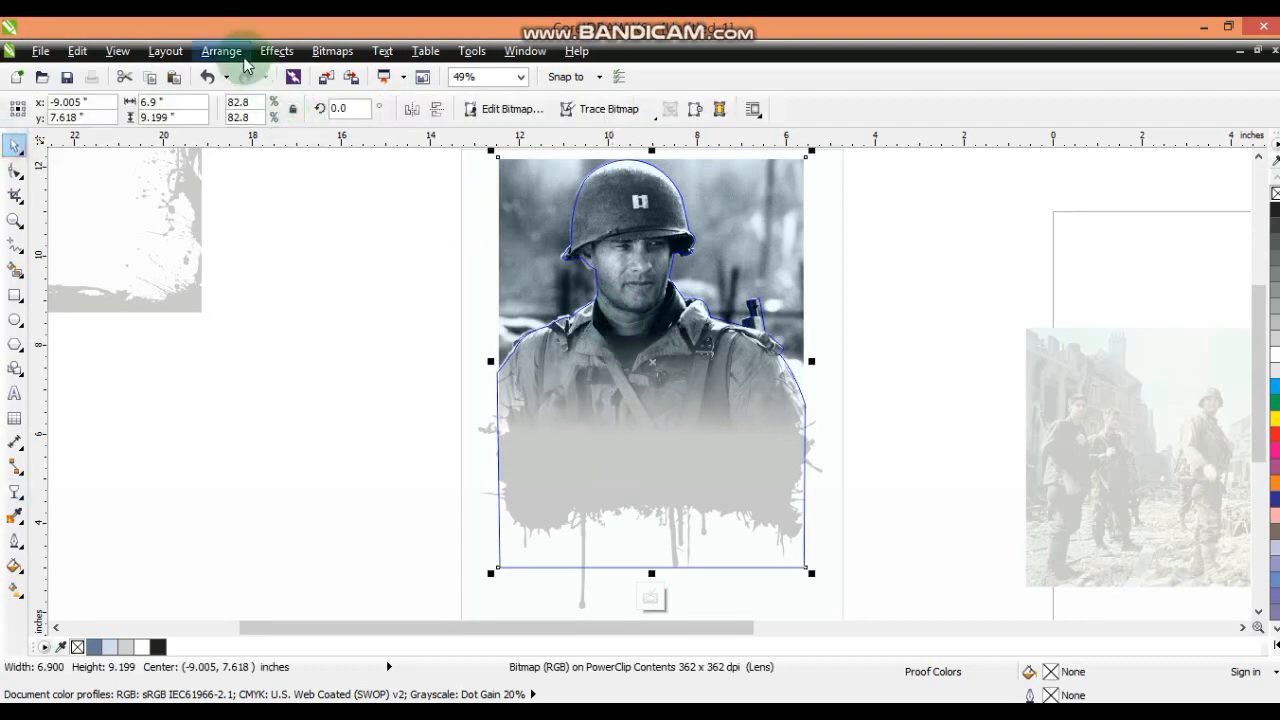
{"action": "right_click", "coordinate": [622, 273]}
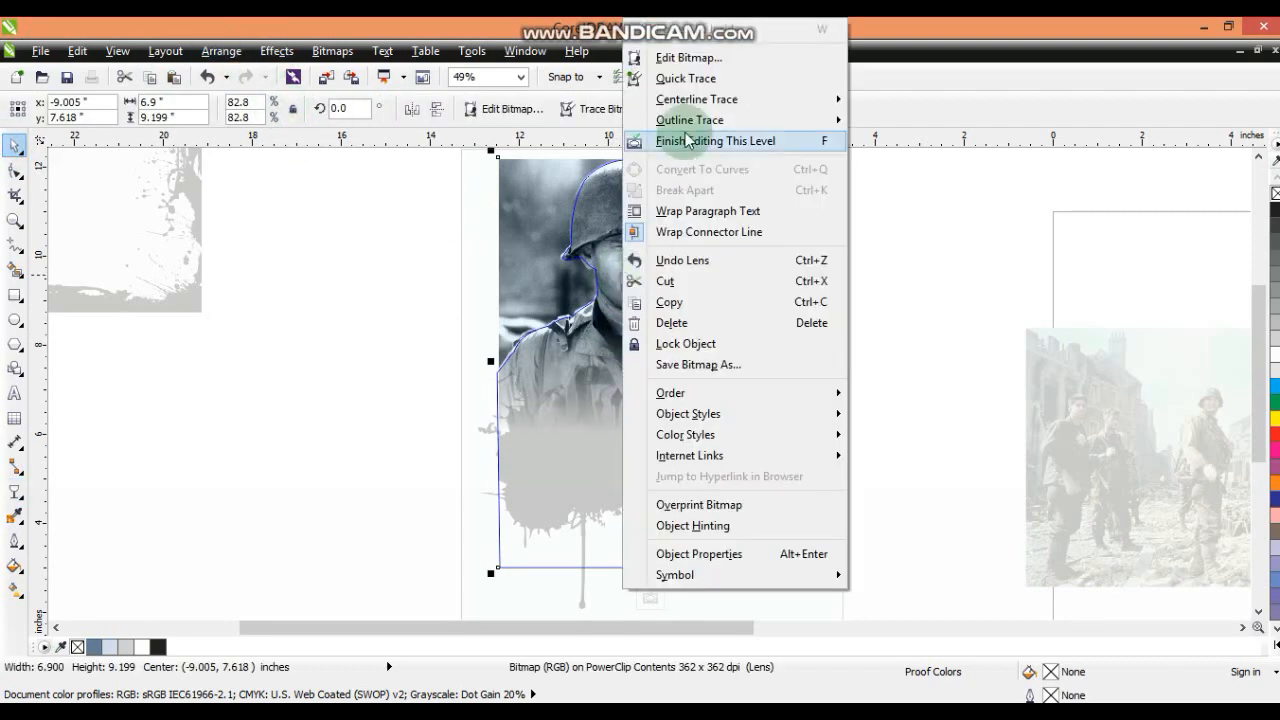
{"action": "left_click", "coordinate": [634, 137]}
{"action": "left_click", "coordinate": [914, 276]}
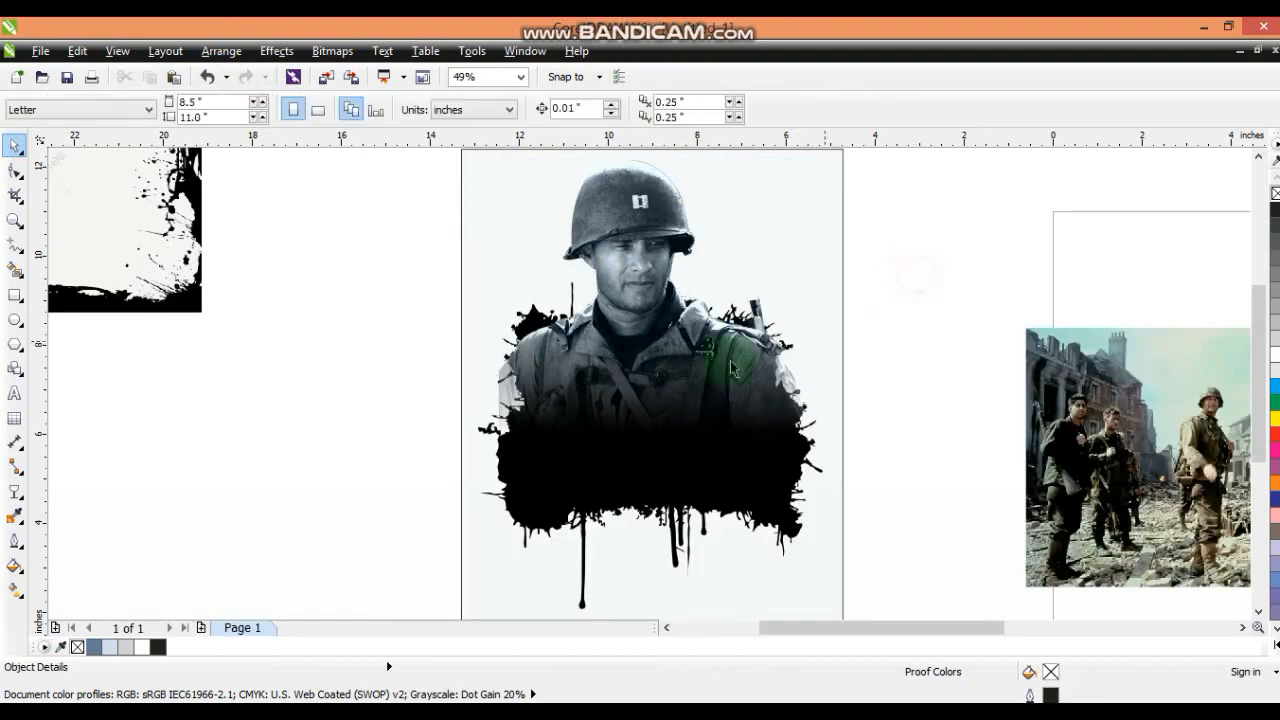
{"action": "left_click", "coordinate": [675, 368]}
{"action": "left_click", "coordinate": [938, 380]}
Draw a closed freehand shape about 1.2 by 2.25 inches around the pale sleeve sticking out at the splatter's left edge.
{"action": "left_click", "coordinate": [14, 219]}
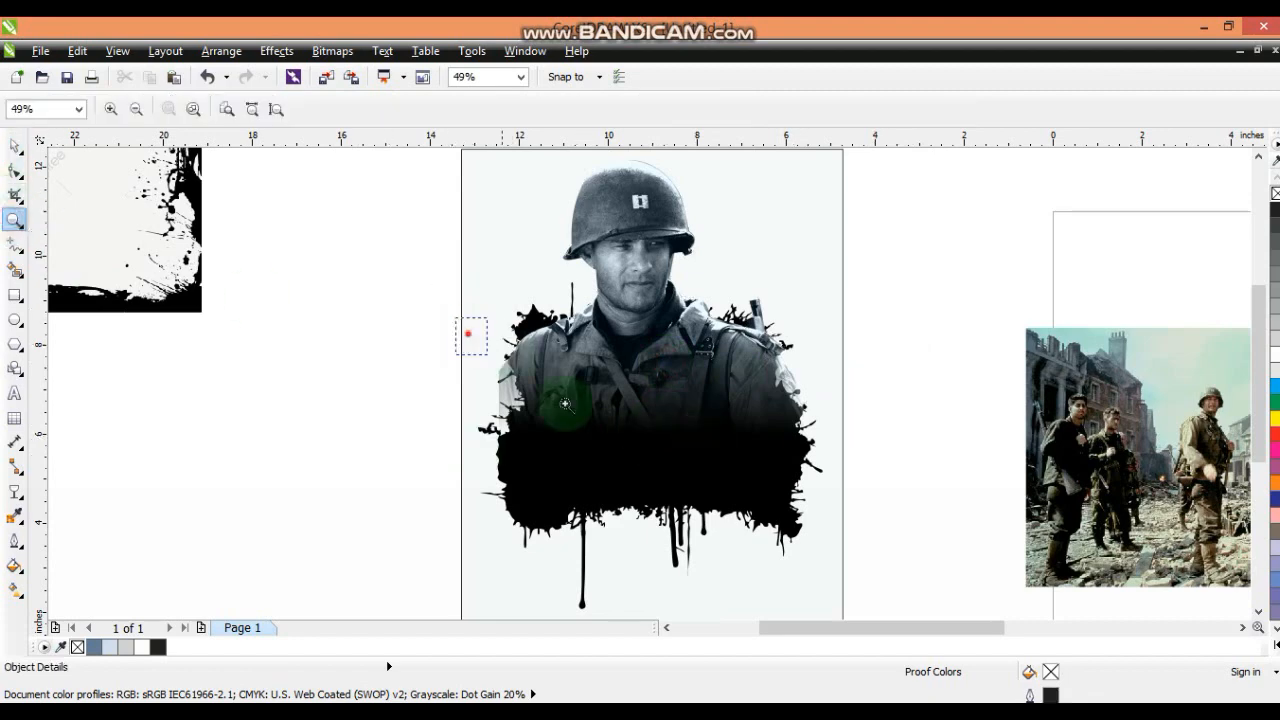
{"action": "left_click_drag", "start_coordinate": [466, 334], "coordinate": [815, 495]}
{"action": "left_click", "coordinate": [14, 147]}
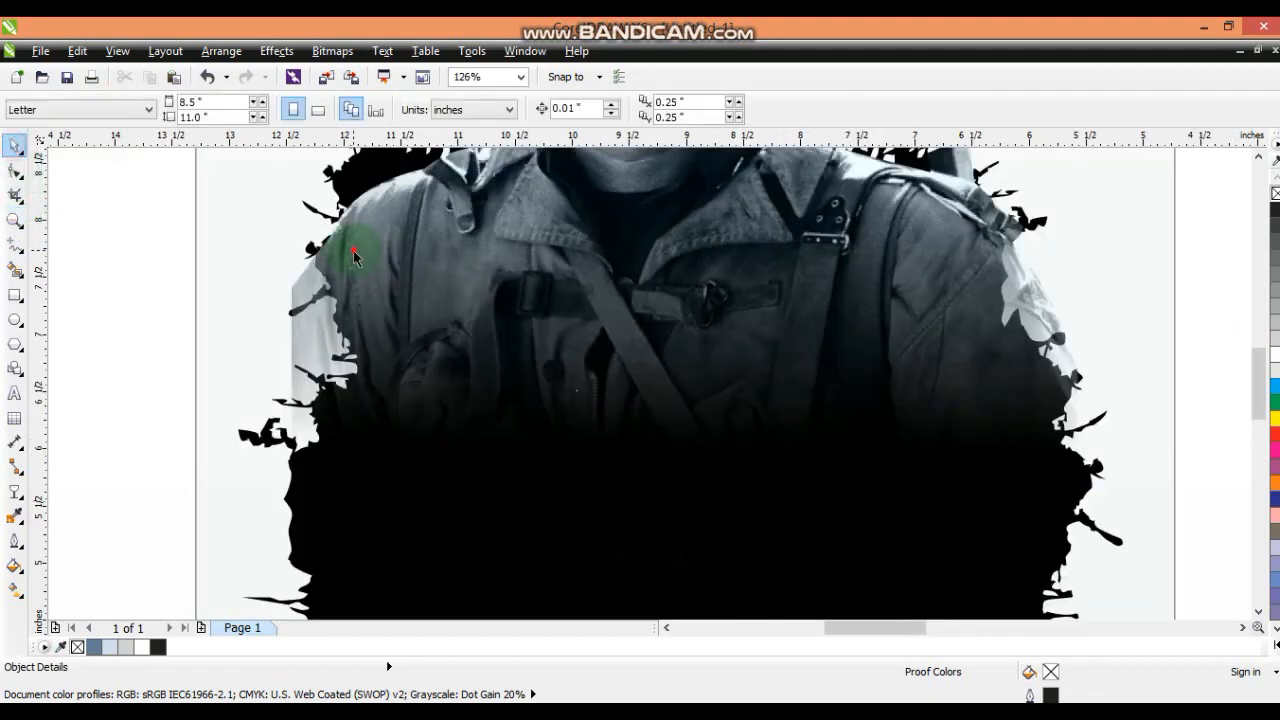
{"action": "left_click", "coordinate": [354, 250]}
{"action": "left_click", "coordinate": [14, 172]}
{"action": "left_click", "coordinate": [316, 254]}
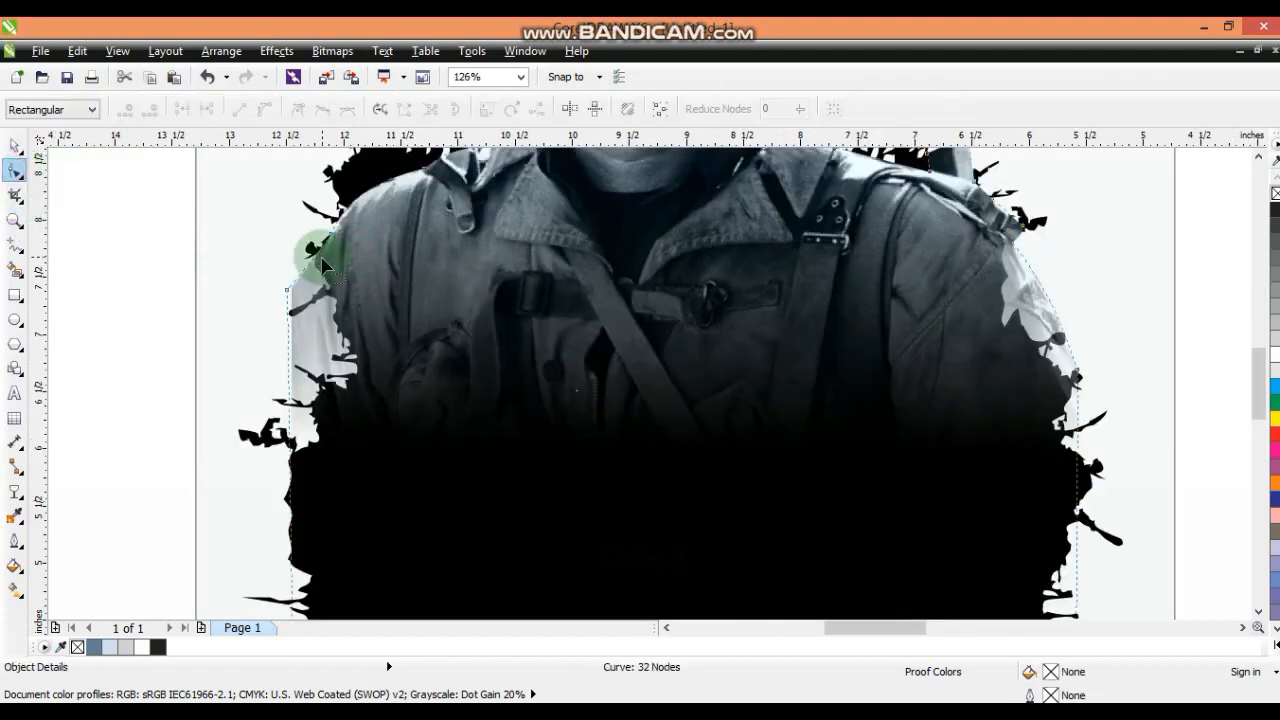
{"action": "left_click", "coordinate": [14, 245]}
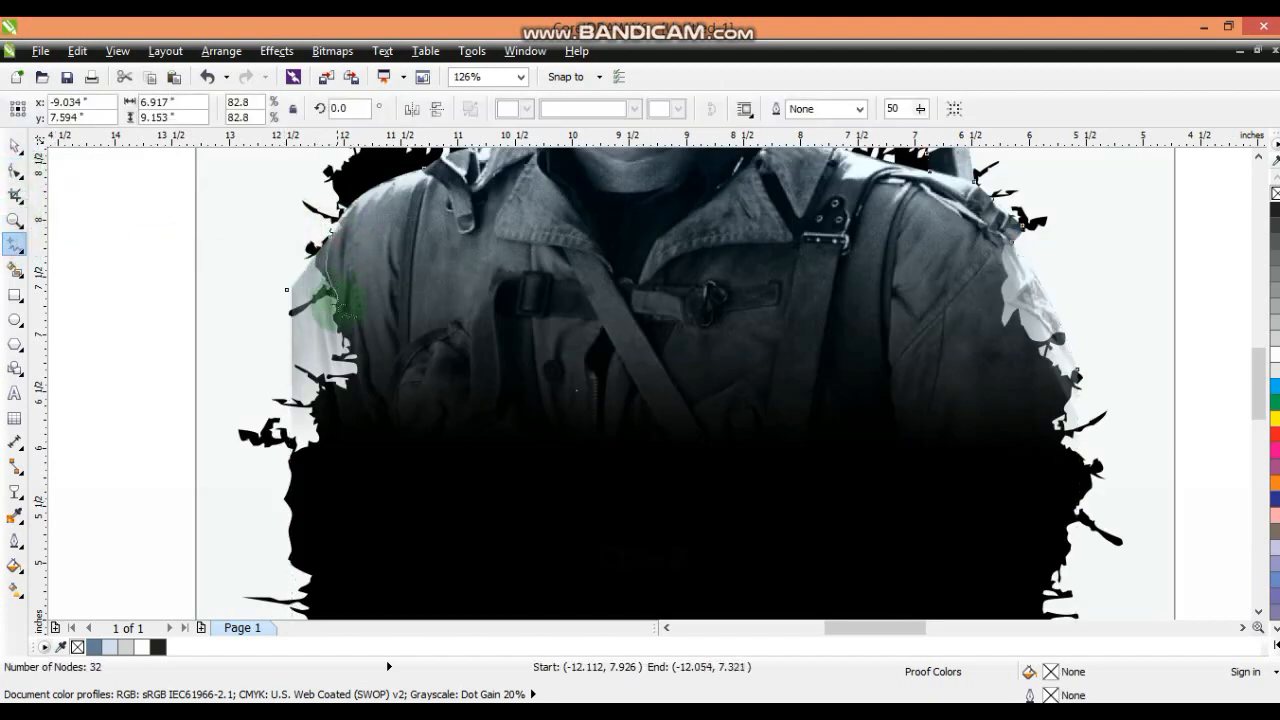
{"action": "mouse_move", "coordinate": [268, 455]}
{"action": "left_mouse_down"}
{"action": "mouse_move", "coordinate": [216, 293]}
{"action": "mouse_move", "coordinate": [277, 205]}
{"action": "left_mouse_up"}
Trim the protruding sleeve off the soldier cutout with the freehand shape, delete the shape, and clear the selection.
{"action": "left_click", "coordinate": [14, 145]}
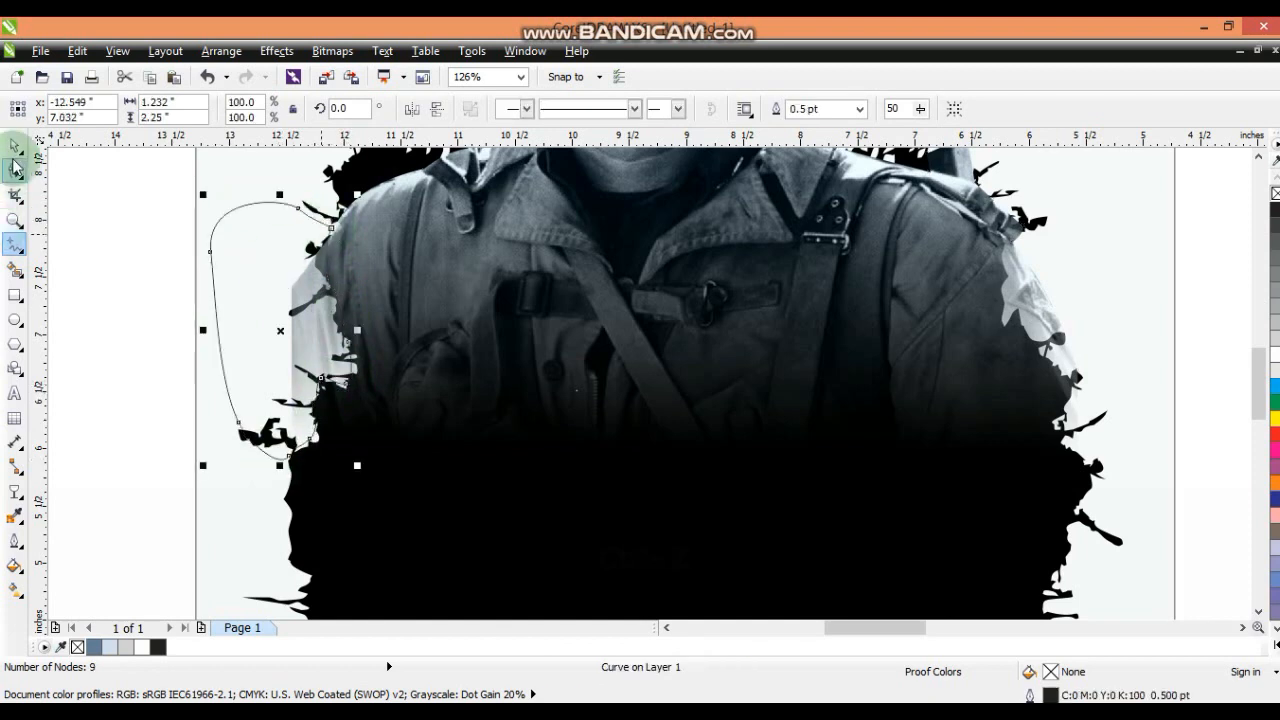
{"action": "left_click", "coordinate": [440, 193], "text": "shift"}
{"action": "left_click", "coordinate": [610, 108]}
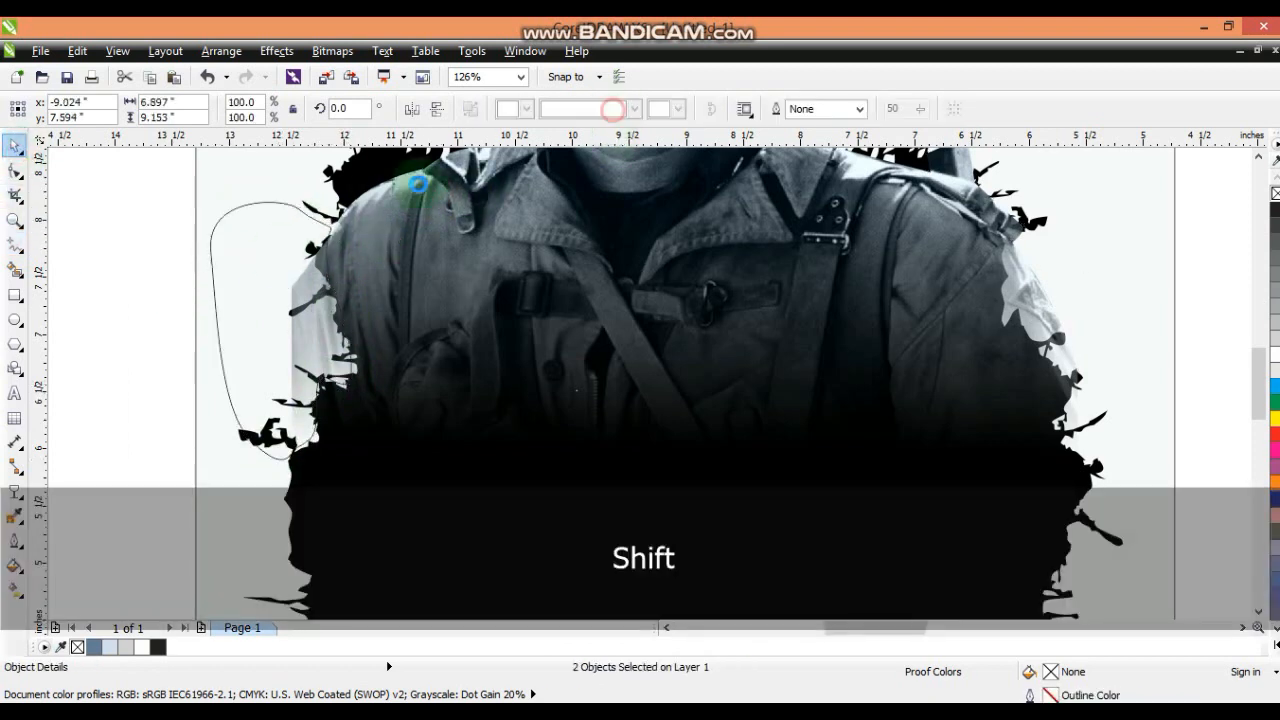
{"action": "left_click", "coordinate": [127, 205]}
{"action": "left_click", "coordinate": [243, 215]}
{"action": "key", "text": "Delete"}
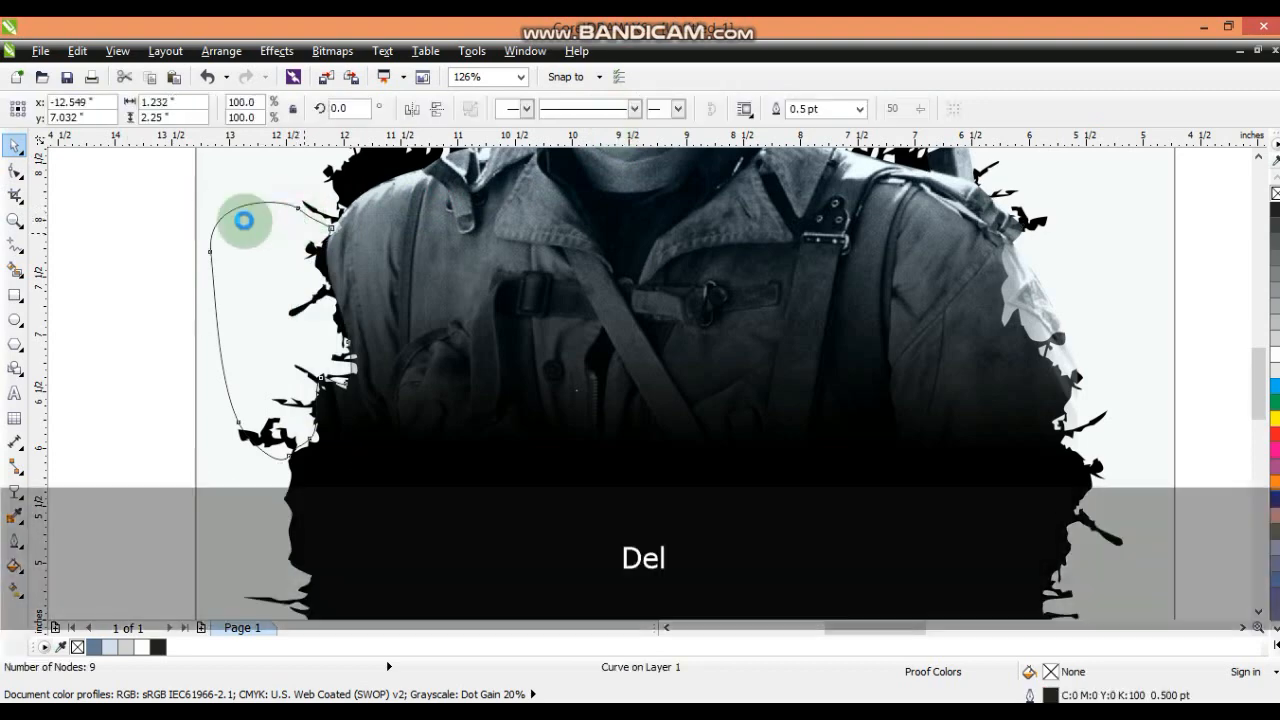
{"action": "key", "text": "F3"}
{"action": "left_click", "coordinate": [408, 337]}
{"action": "left_click", "coordinate": [905, 362]}
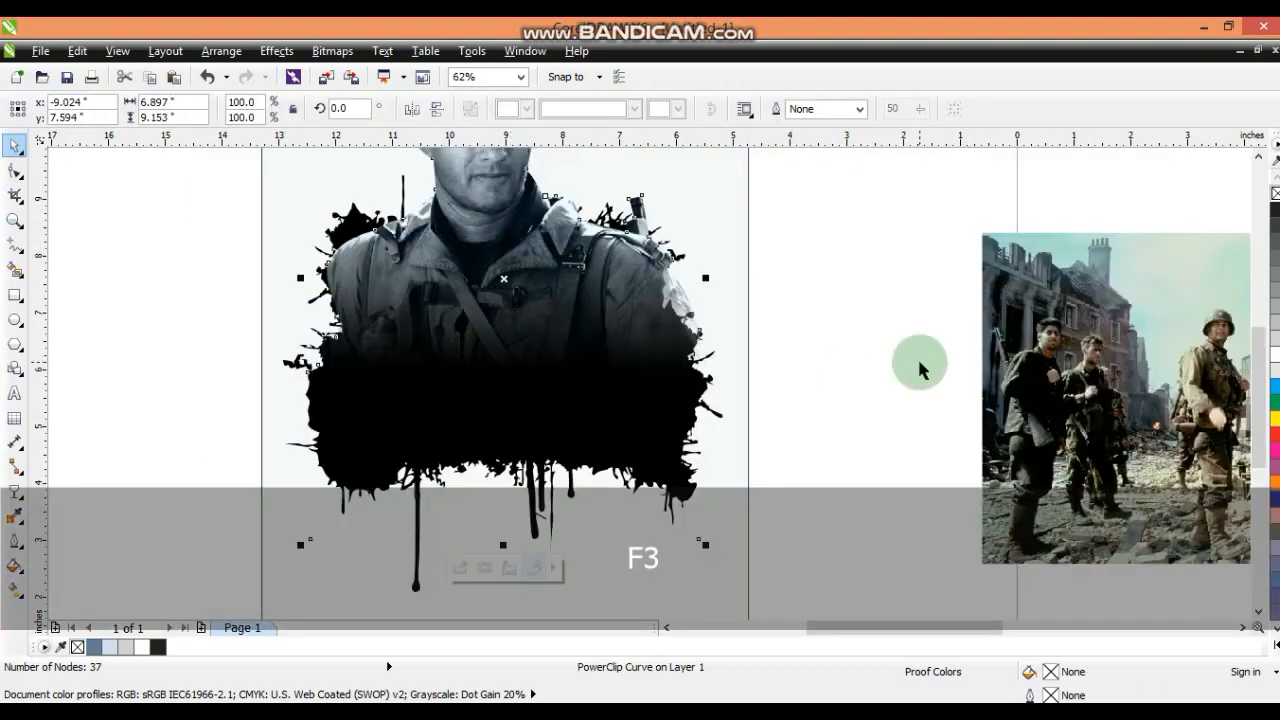
{"action": "key", "text": "F3"}
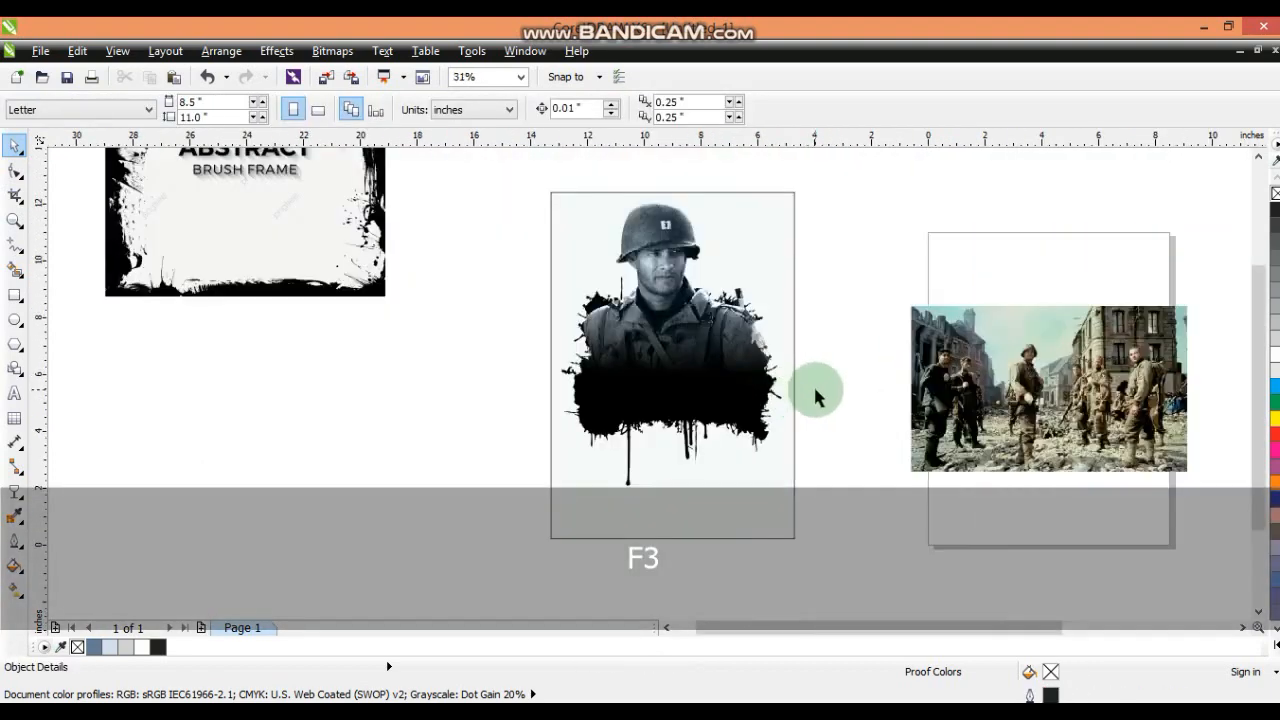
Move the color photo of the soldiers in ruins over the poster's lower half and bring it to the front.
{"action": "left_click_drag", "start_coordinate": [1110, 393], "coordinate": [747, 412]}
{"action": "key", "text": "shift"}
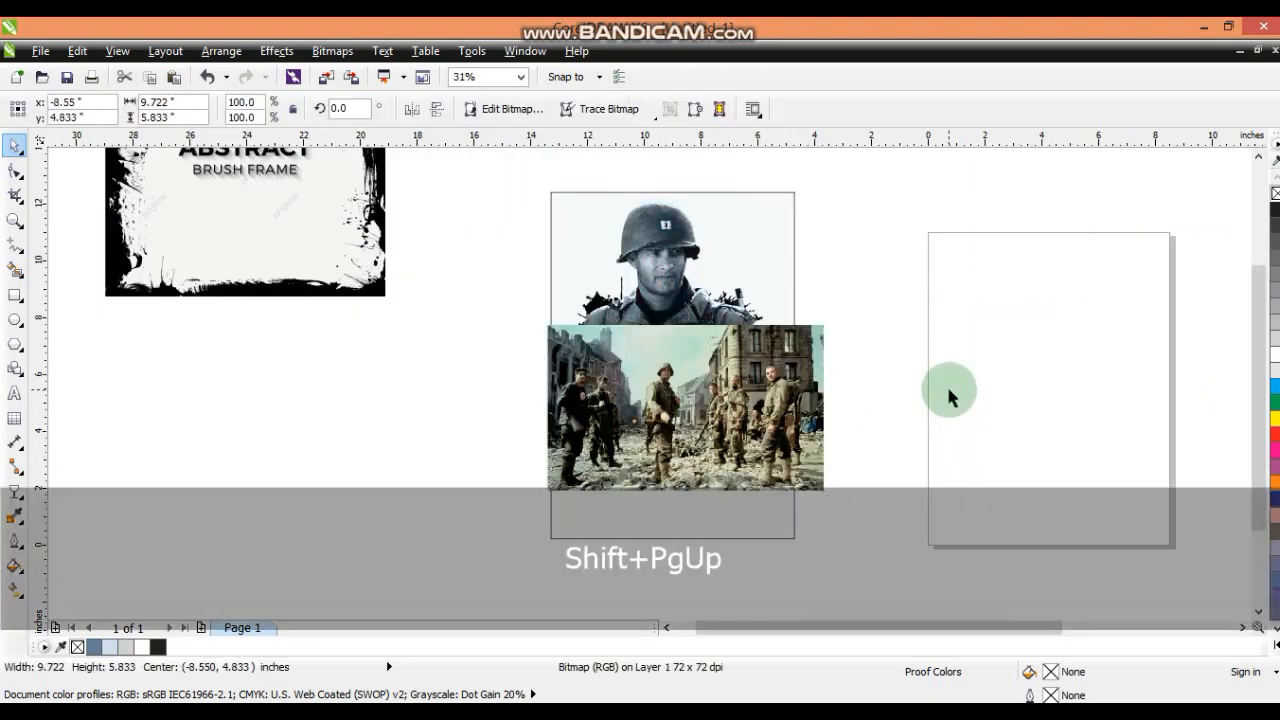
{"action": "key", "text": "shift+F2"}
Convert the ruins photo to a grayscale bitmap and back to an RGB bitmap at 300 dpi.
{"action": "left_click", "coordinate": [332, 51]}
{"action": "left_click", "coordinate": [390, 71]}
{"action": "left_click", "coordinate": [1071, 268]}
{"action": "left_click", "coordinate": [1068, 311]}
{"action": "left_click", "coordinate": [1040, 440]}
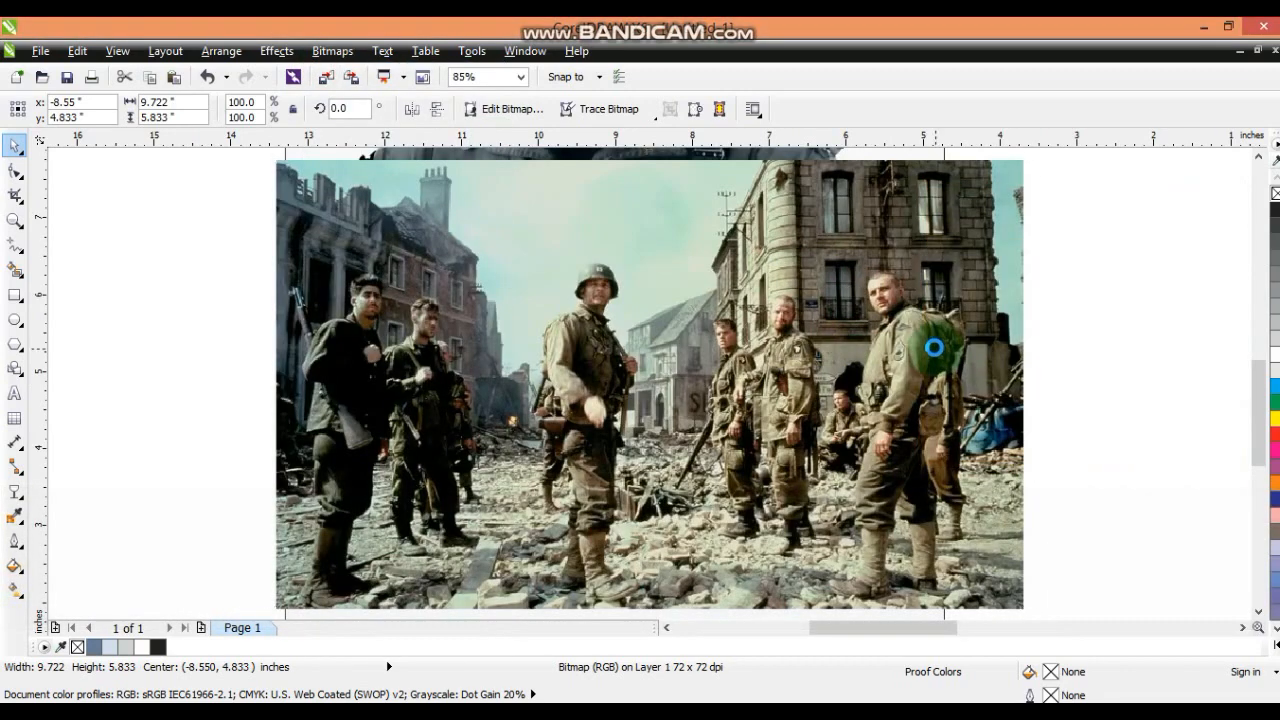
{"action": "left_click", "coordinate": [332, 51]}
{"action": "left_click", "coordinate": [390, 71]}
{"action": "left_click", "coordinate": [1060, 268]}
{"action": "left_click", "coordinate": [1050, 334]}
{"action": "left_click", "coordinate": [1038, 436]}
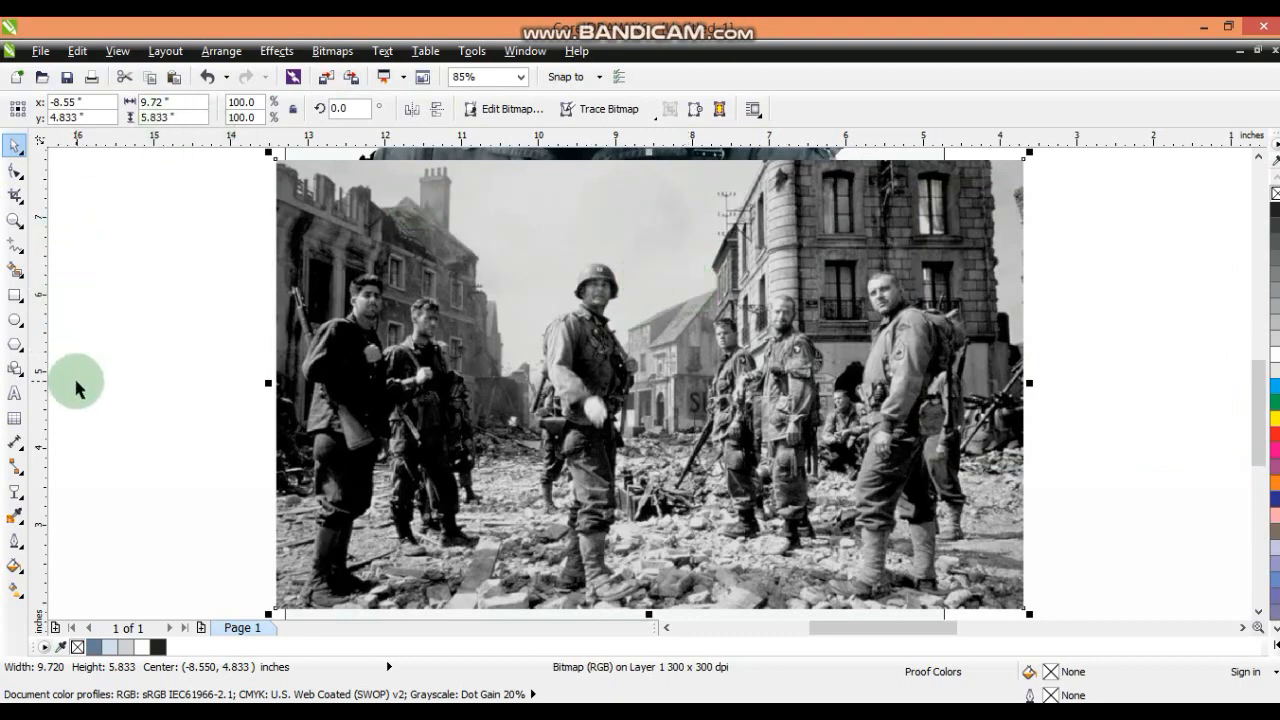
Apply Color Balance to the ruins photo with Cyan–Red -21, Magenta–Green -7 and Yellow–Blue 3.
{"action": "left_click", "coordinate": [277, 52]}
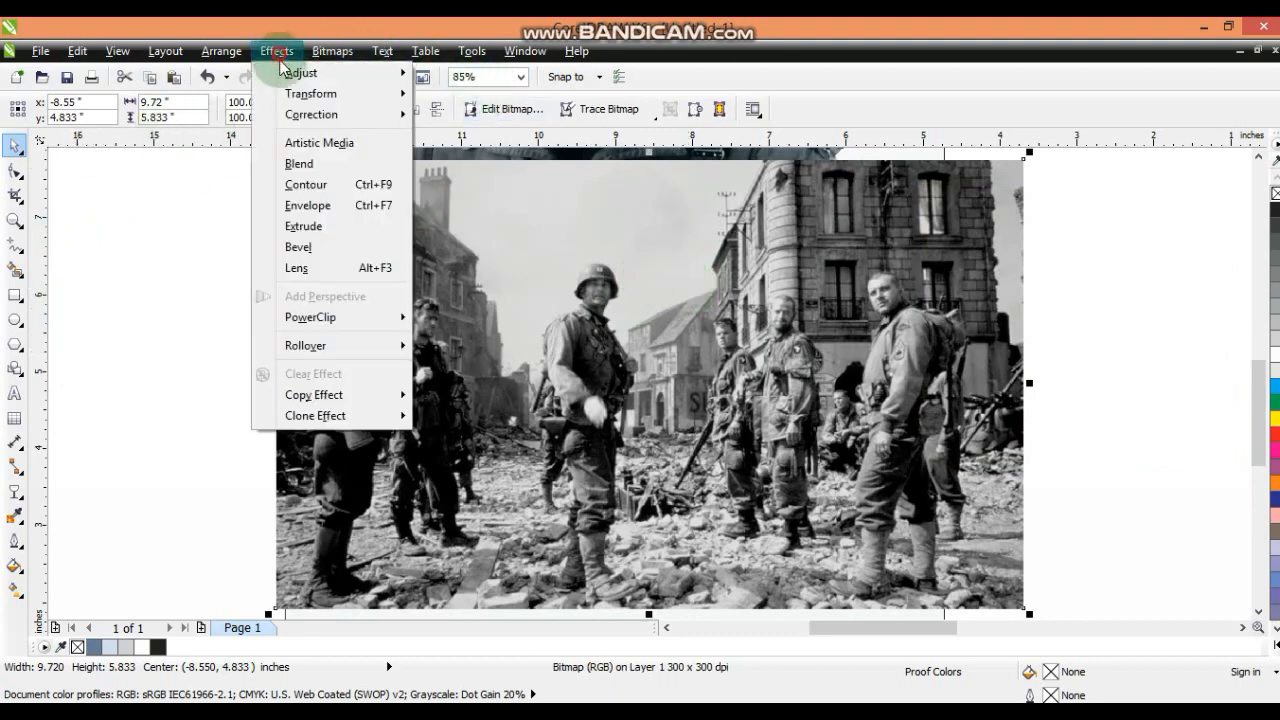
{"action": "mouse_move", "coordinate": [300, 73]}
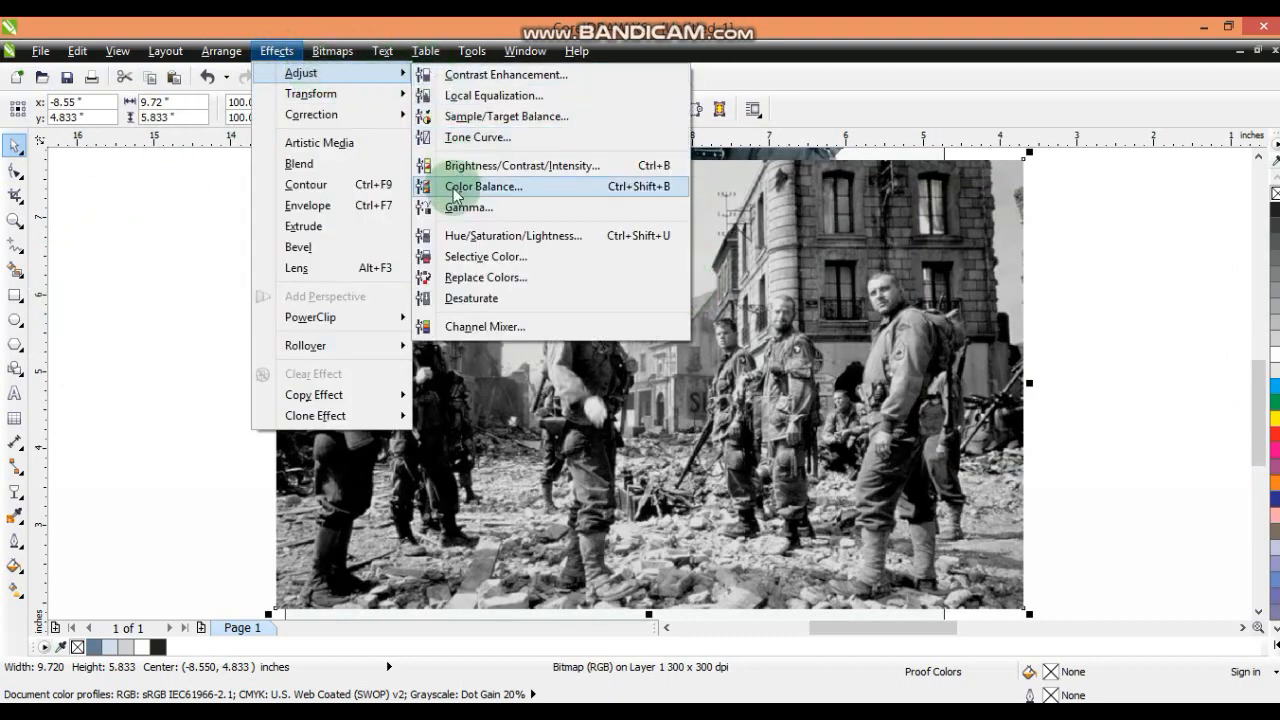
{"action": "left_click", "coordinate": [455, 187]}
{"action": "left_click_drag", "start_coordinate": [607, 272], "coordinate": [883, 352]}
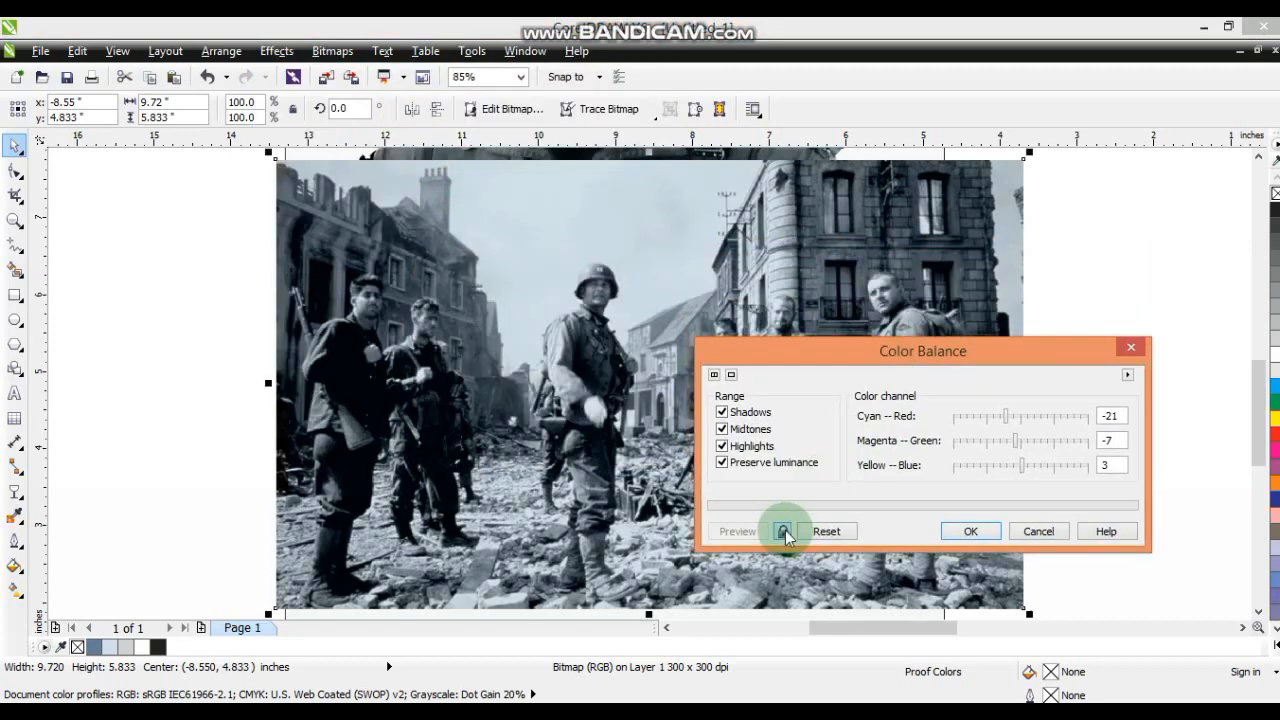
{"action": "left_click", "coordinate": [971, 532]}
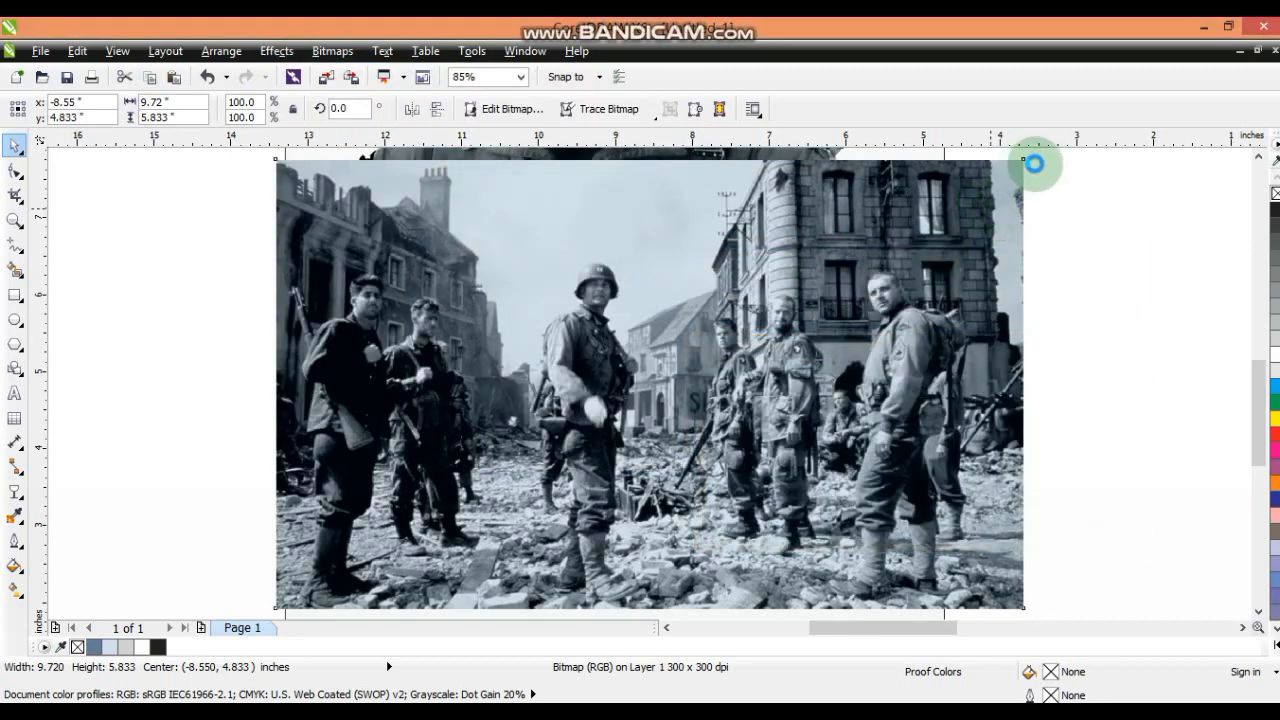
Scale the ruins photo to about 7.4 by 4.5 inches and place it over the soldier's chest and the splatter.
{"action": "left_click_drag", "start_coordinate": [1030, 152], "coordinate": [851, 264]}
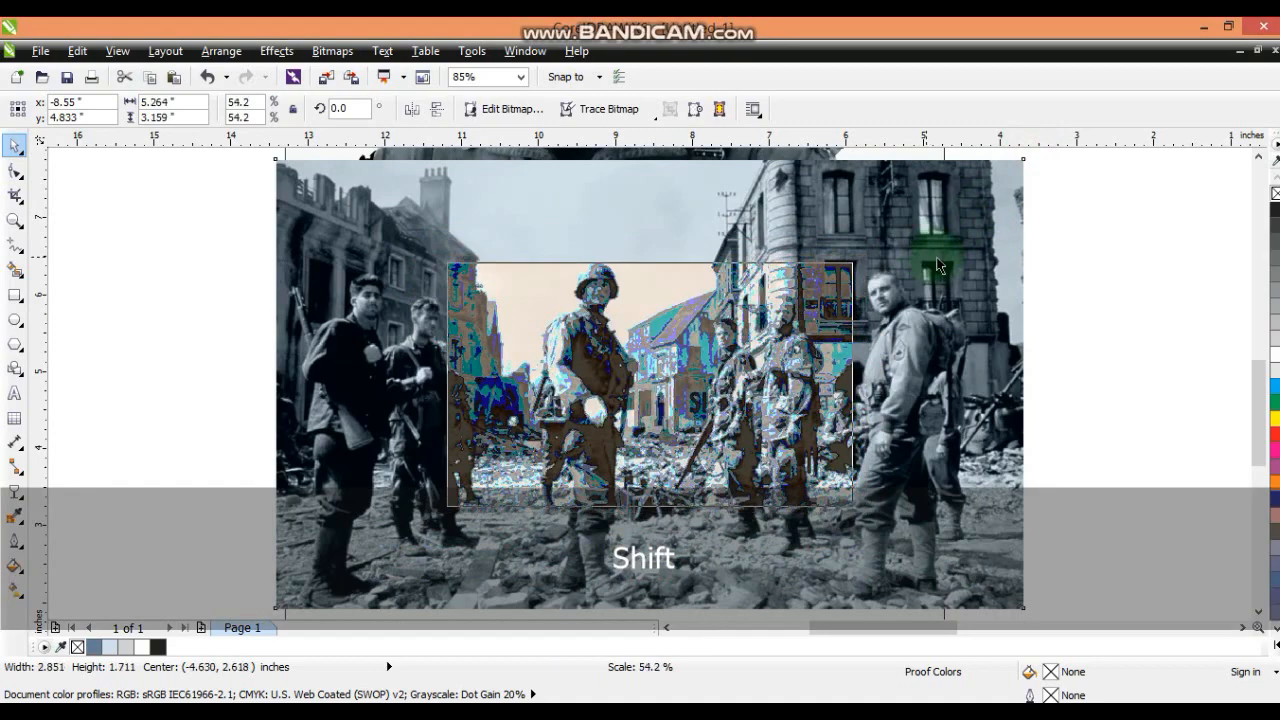
{"action": "left_click", "coordinate": [1257, 155]}
{"action": "left_click", "coordinate": [1257, 155]}
{"action": "left_click_drag", "start_coordinate": [776, 394], "coordinate": [661, 386]}
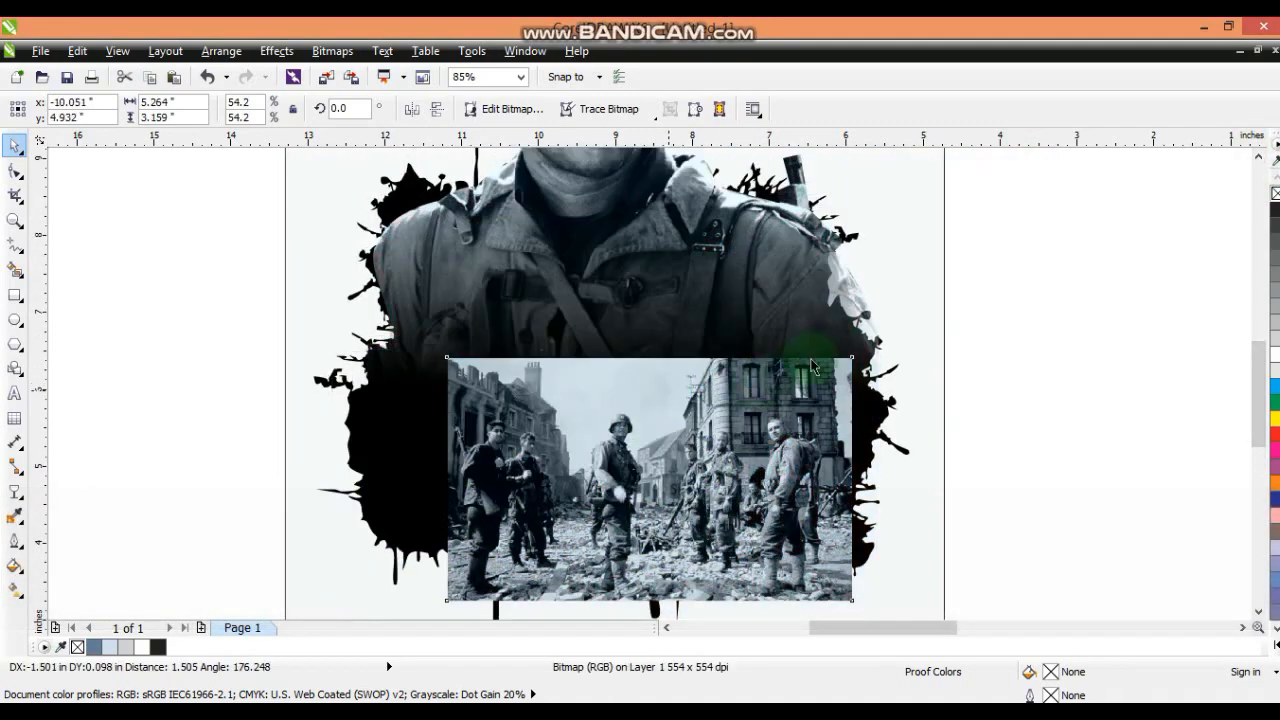
{"action": "left_click_drag", "start_coordinate": [745, 343], "coordinate": [916, 246]}
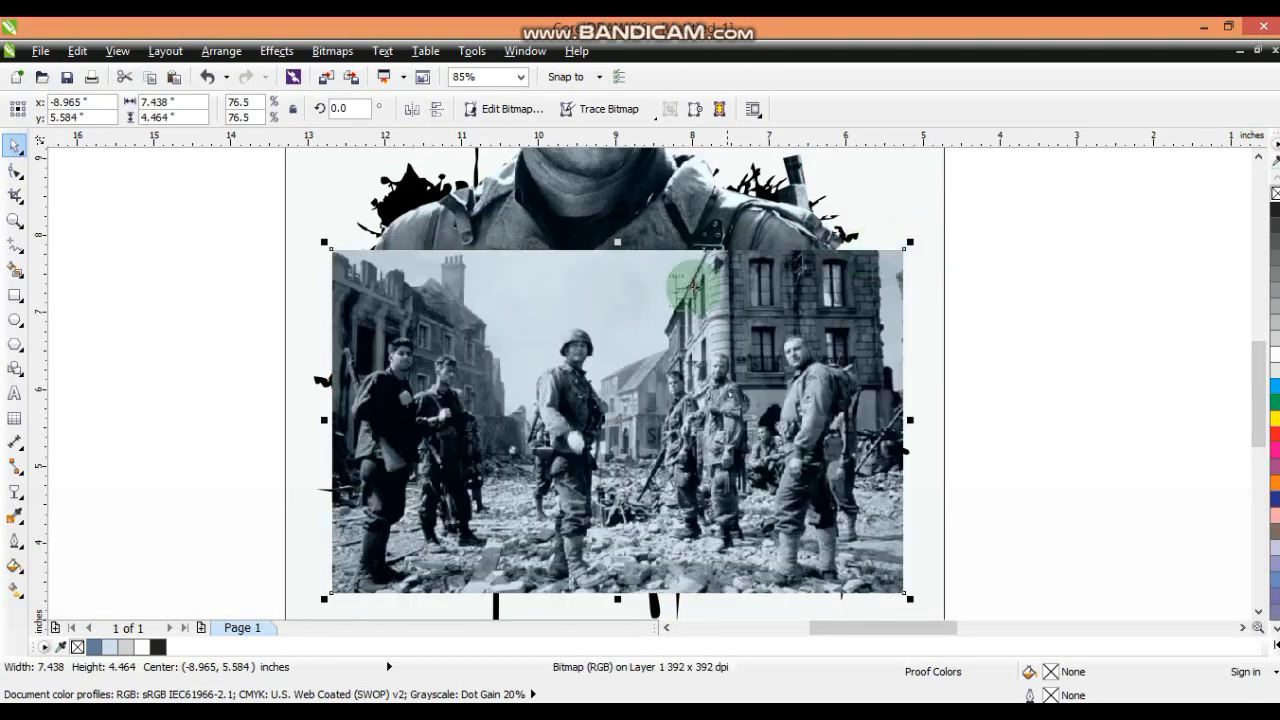
Apply a vertical linear transparency to the ruins photo so its upper part fades out into the soldier's chest.
{"action": "left_click", "coordinate": [15, 490]}
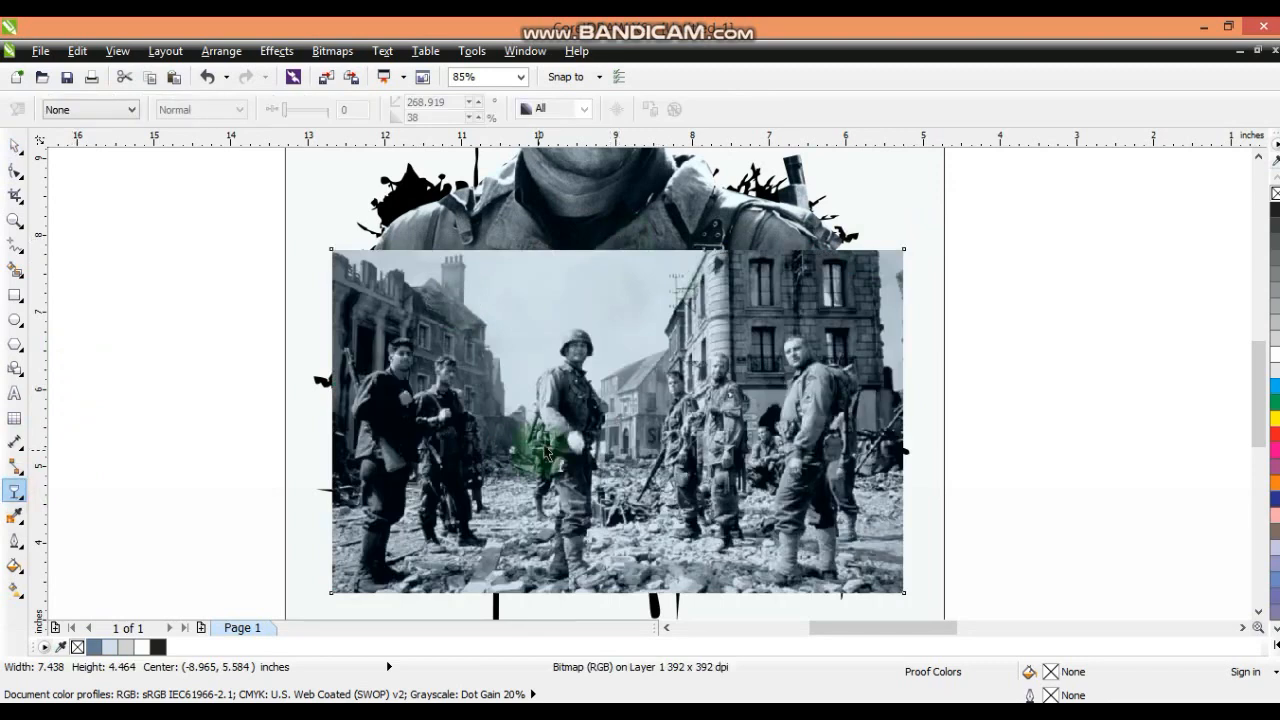
{"action": "left_click_drag", "start_coordinate": [578, 421], "coordinate": [581, 284]}
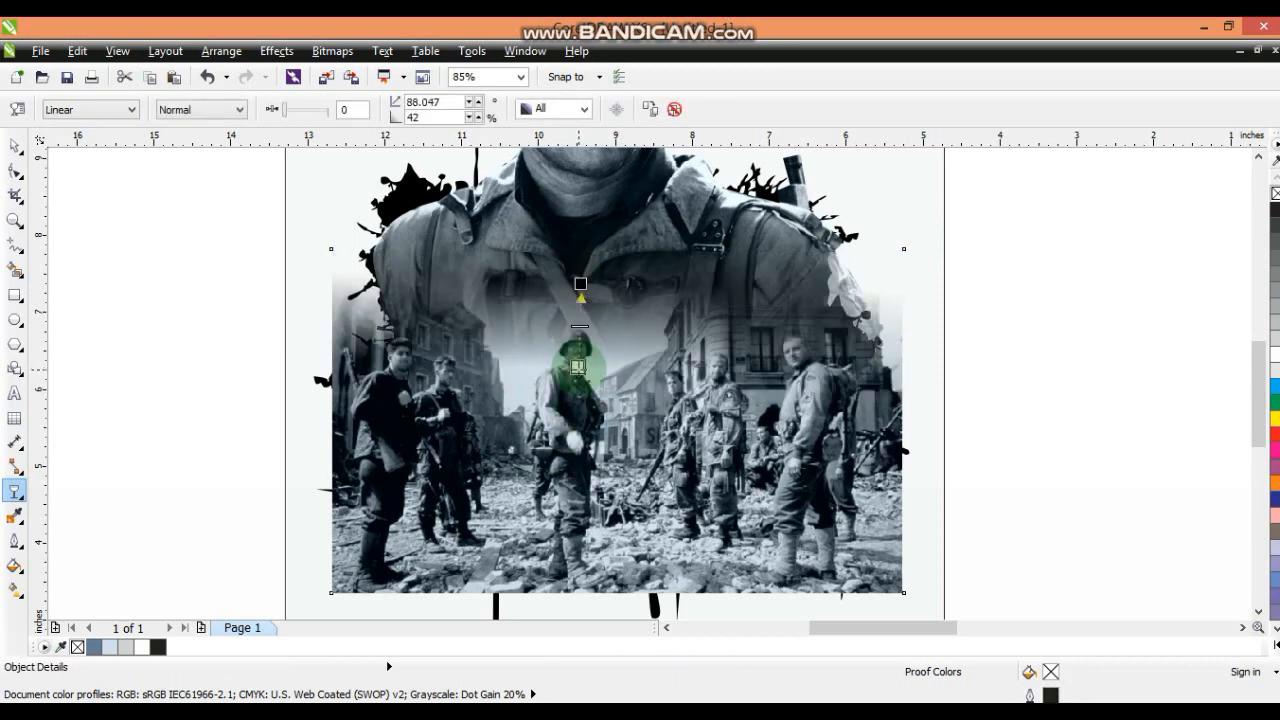
{"action": "left_click", "coordinate": [15, 147]}
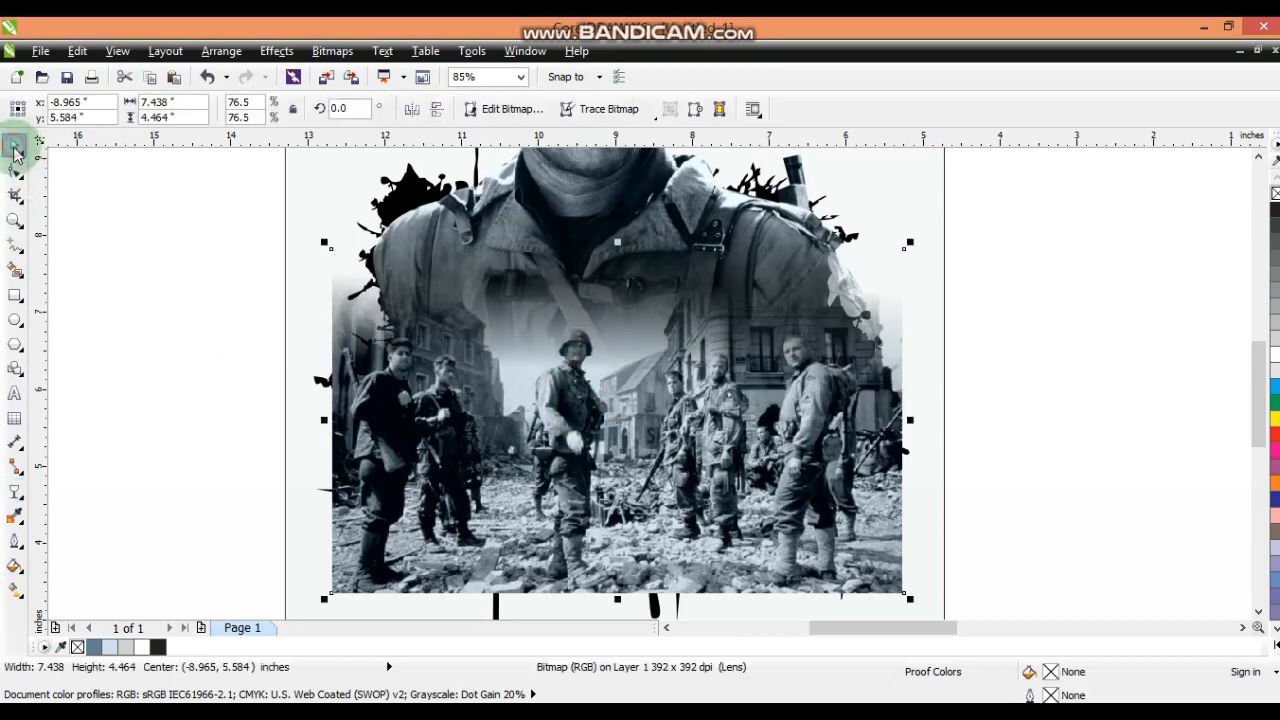
PowerClip the faded ruins photo inside the black ink splatter and clear the selection.
{"action": "left_click", "coordinate": [325, 430]}
{"action": "left_click", "coordinate": [274, 55]}
{"action": "mouse_move", "coordinate": [330, 314]}
{"action": "left_click", "coordinate": [423, 320]}
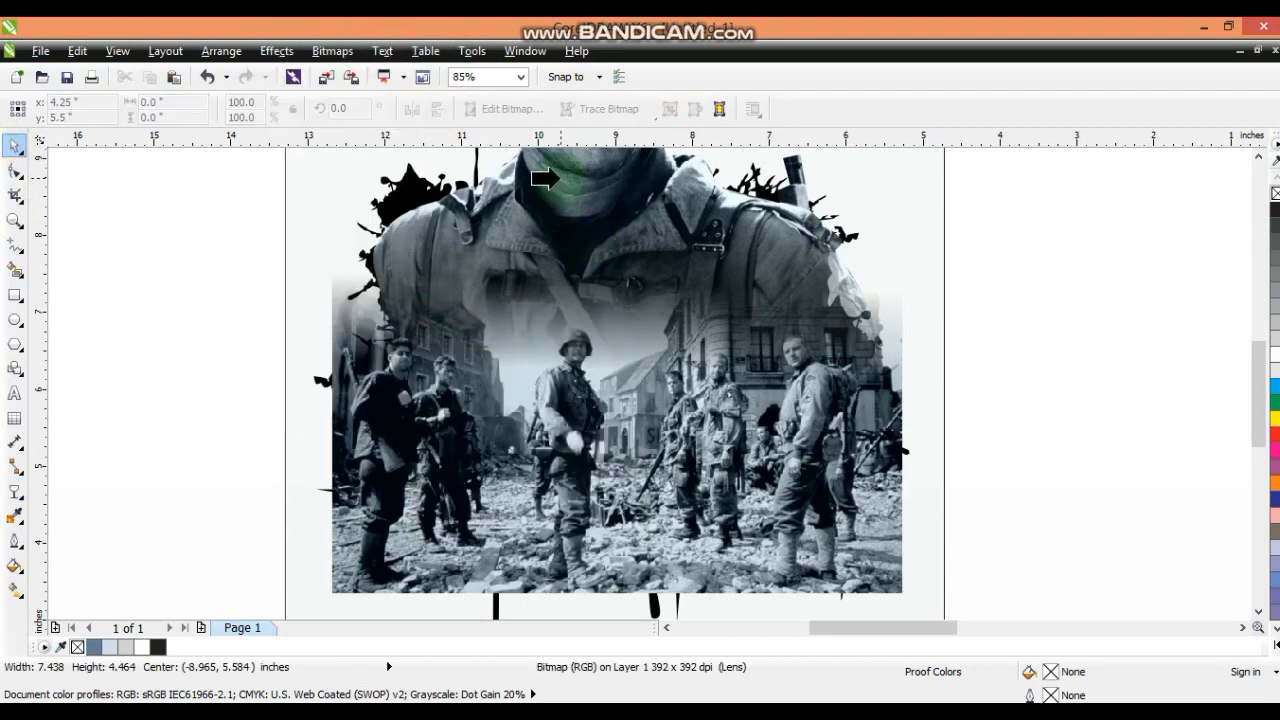
{"action": "left_click", "coordinate": [405, 178]}
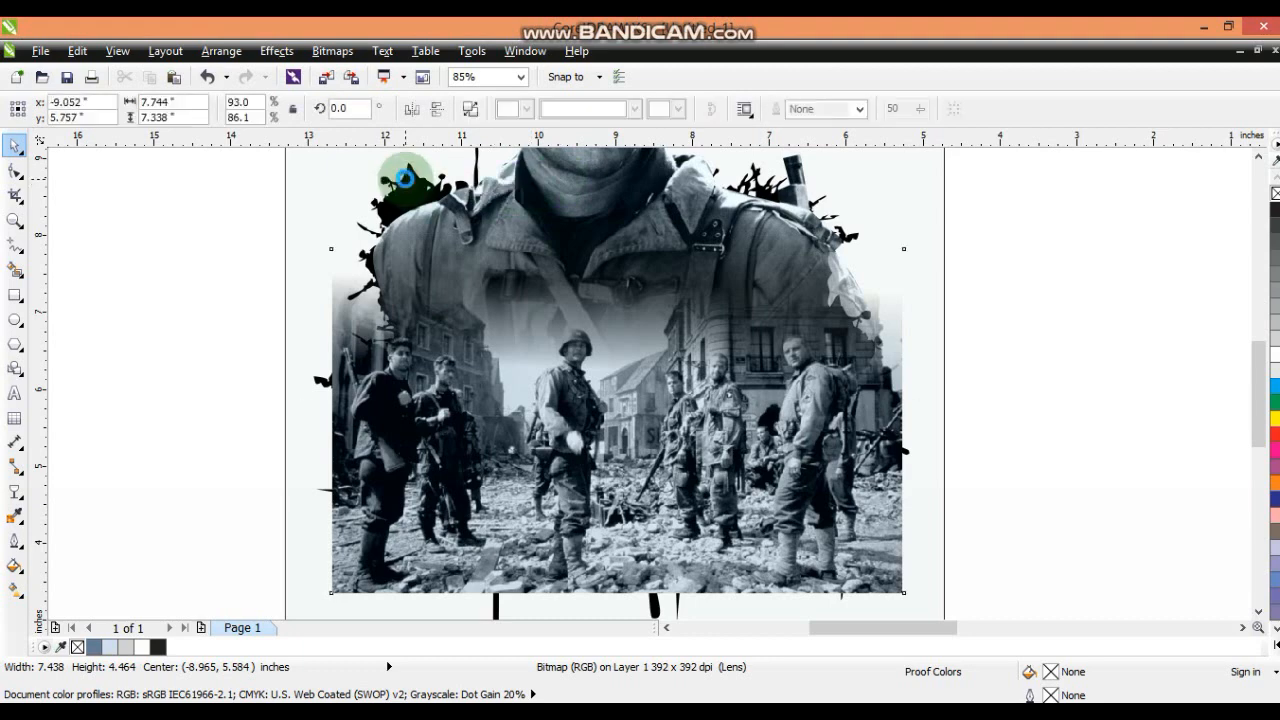
{"action": "left_click", "coordinate": [240, 280]}
{"action": "key", "text": "F3"}
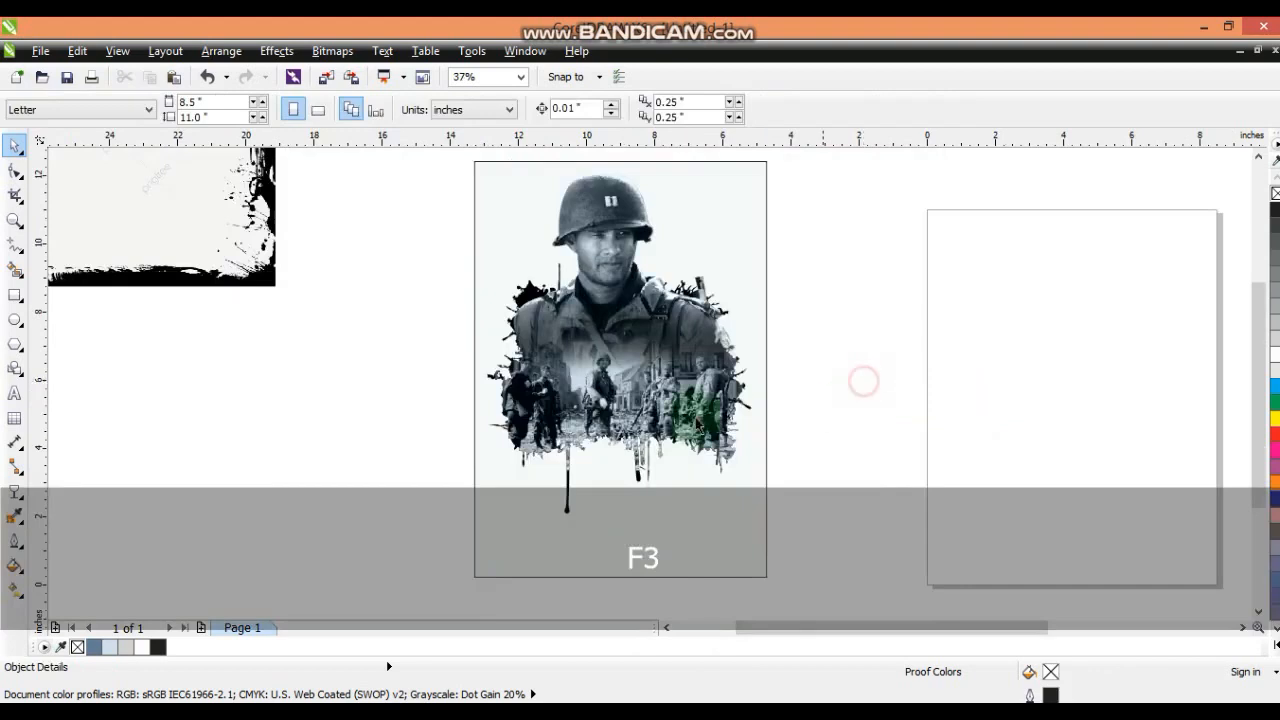
Duplicate the soldier cutout in place and start PowerClipping the copy into a frame.
{"action": "left_click", "coordinate": [15, 219]}
{"action": "left_click_drag", "start_coordinate": [391, 245], "coordinate": [820, 534]}
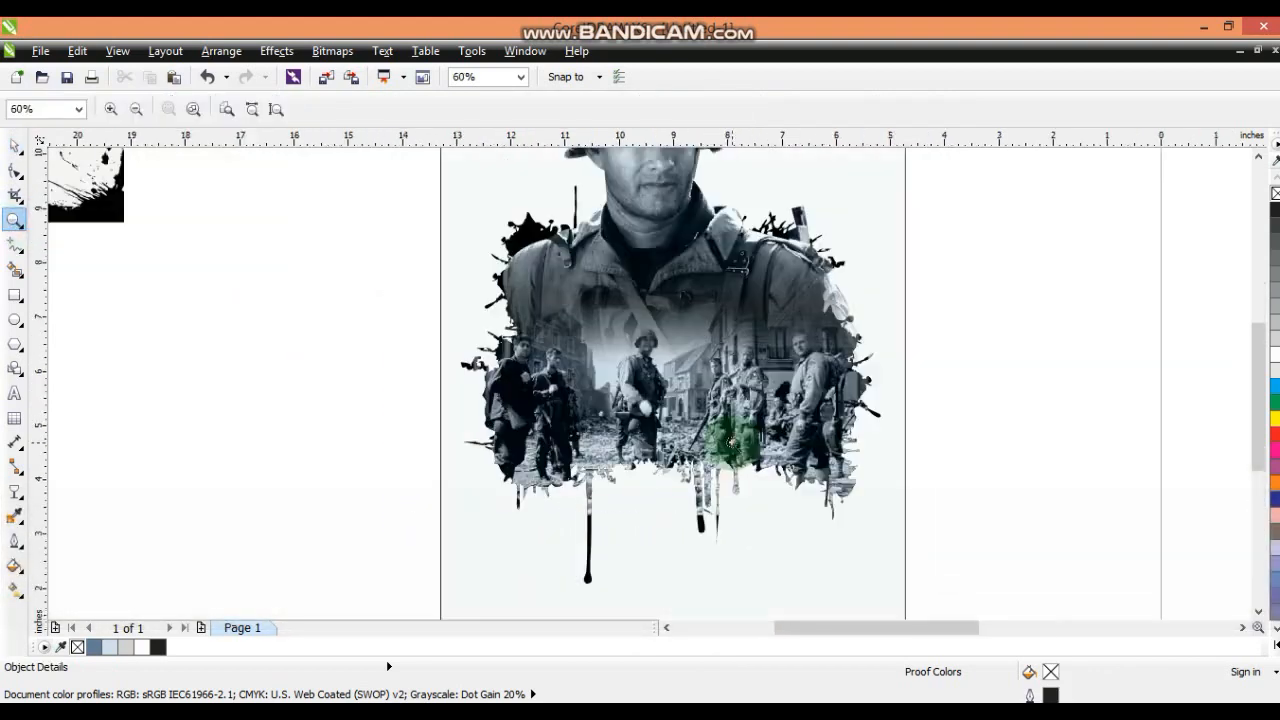
{"action": "left_click", "coordinate": [15, 145]}
{"action": "left_click", "coordinate": [683, 203]}
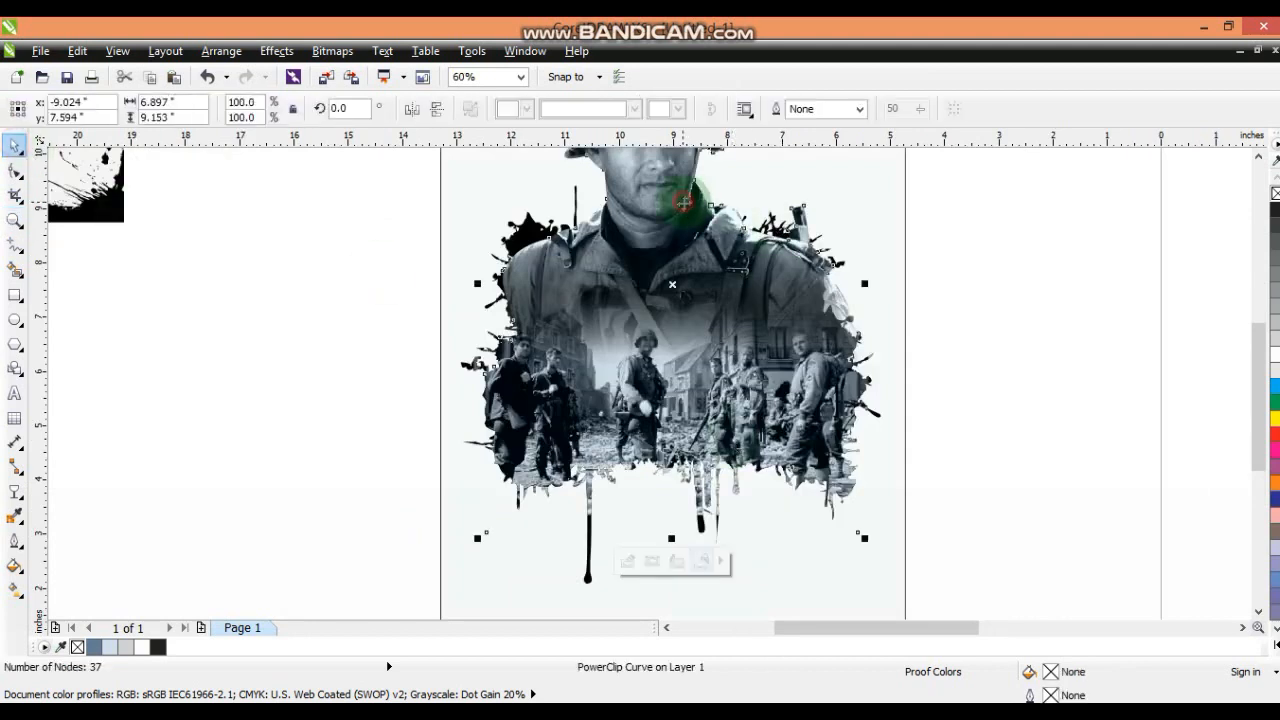
{"action": "key", "text": "KP_Add"}
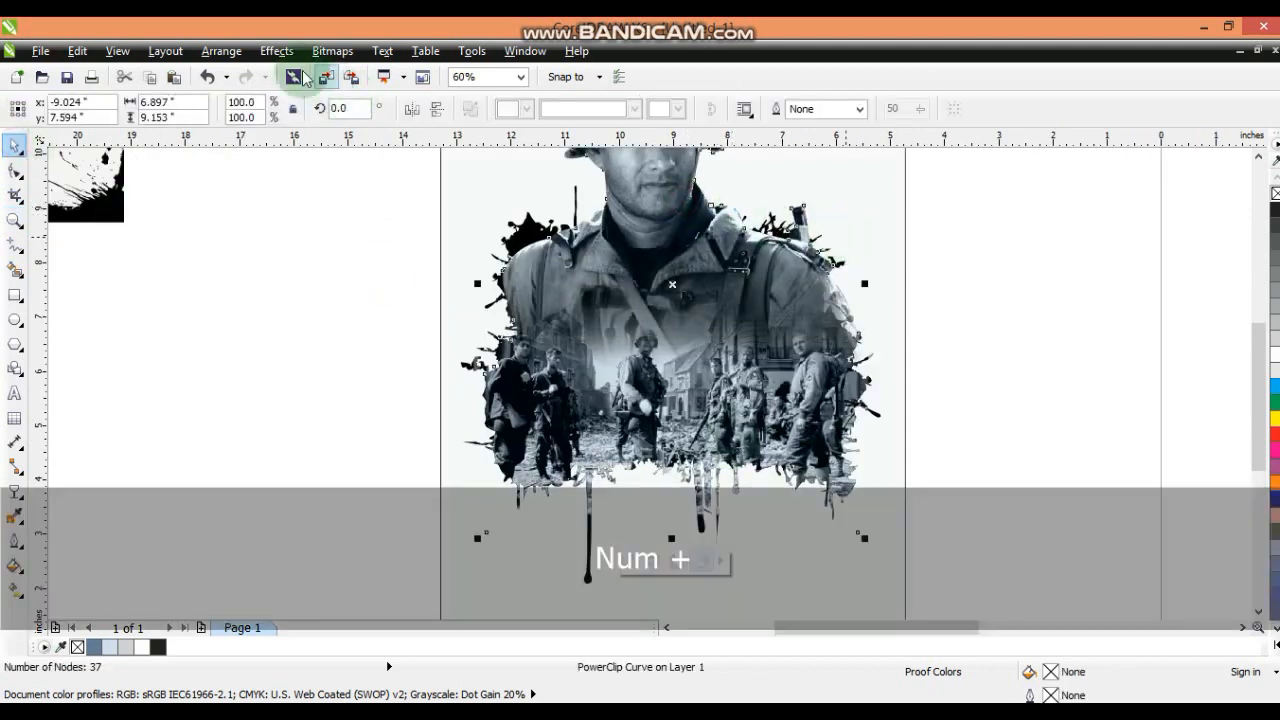
{"action": "left_click", "coordinate": [274, 52]}
{"action": "mouse_move", "coordinate": [350, 320]}
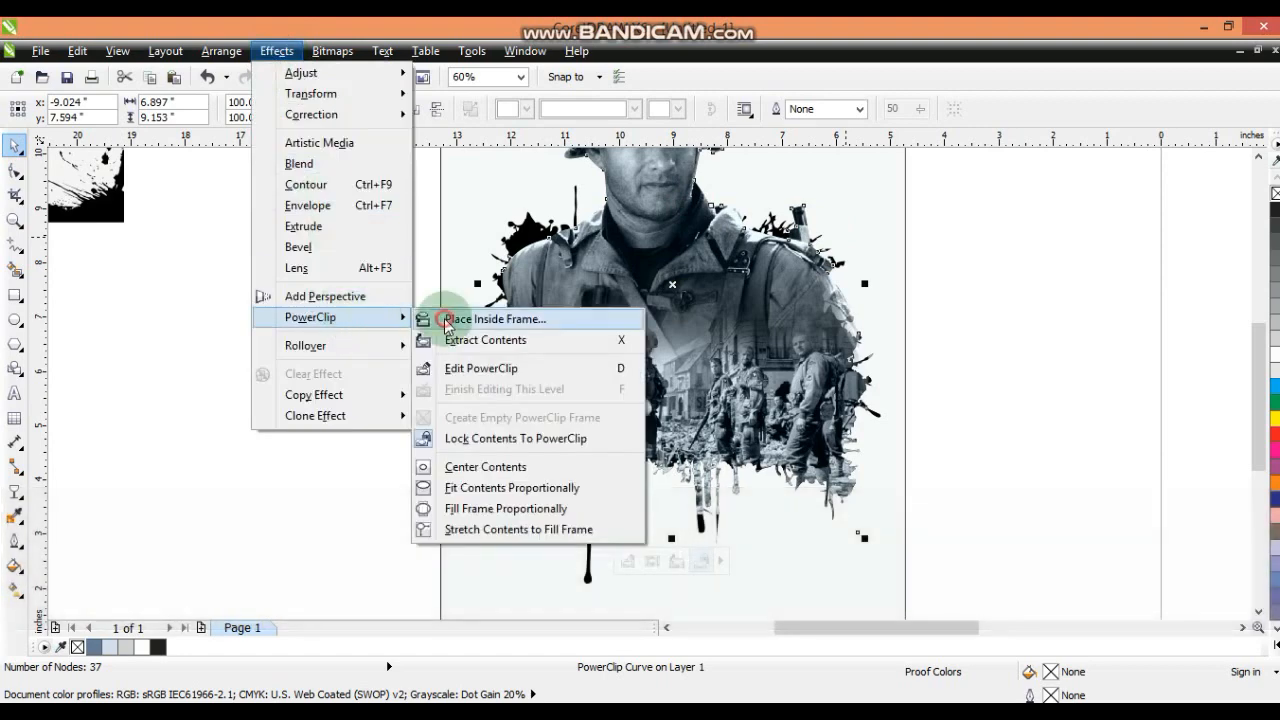
{"action": "left_click", "coordinate": [440, 317]}
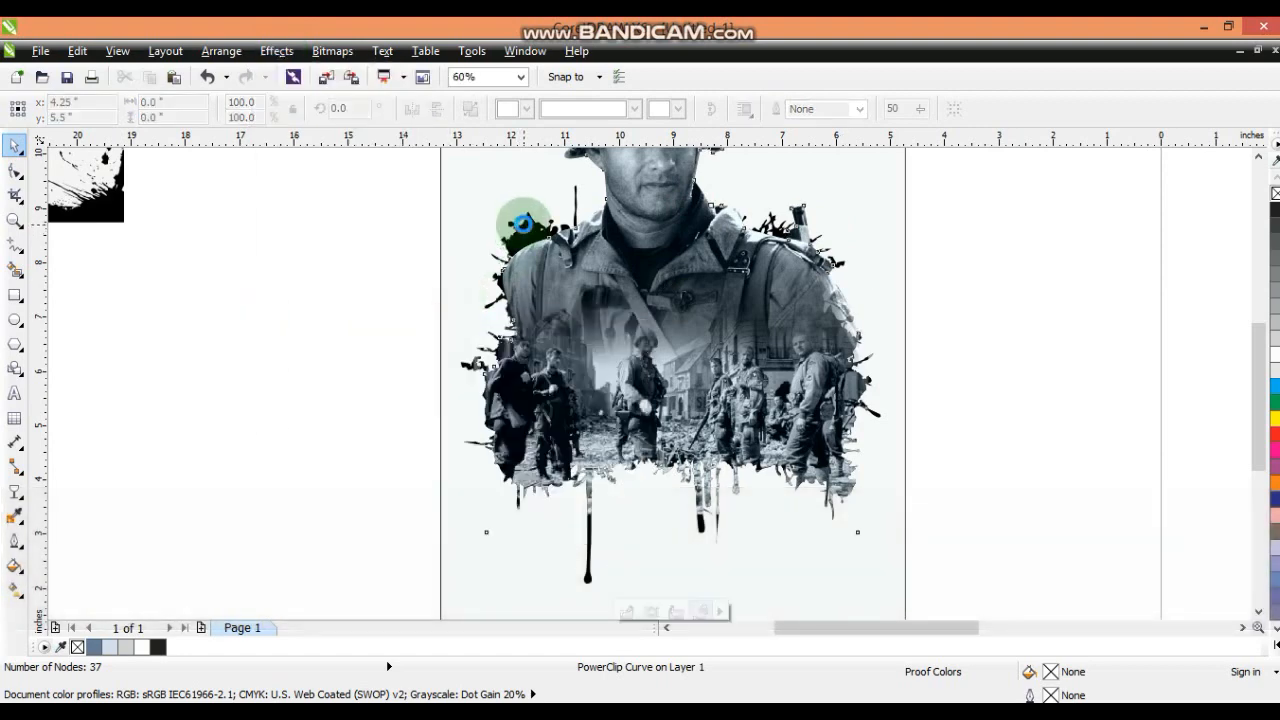
Place the copy inside the ink splatter, edit the splatter's contents, extract the copy's soldier photo from its frame, and select that photo.
{"action": "right_click", "coordinate": [524, 225]}
{"action": "left_click", "coordinate": [571, 102]}
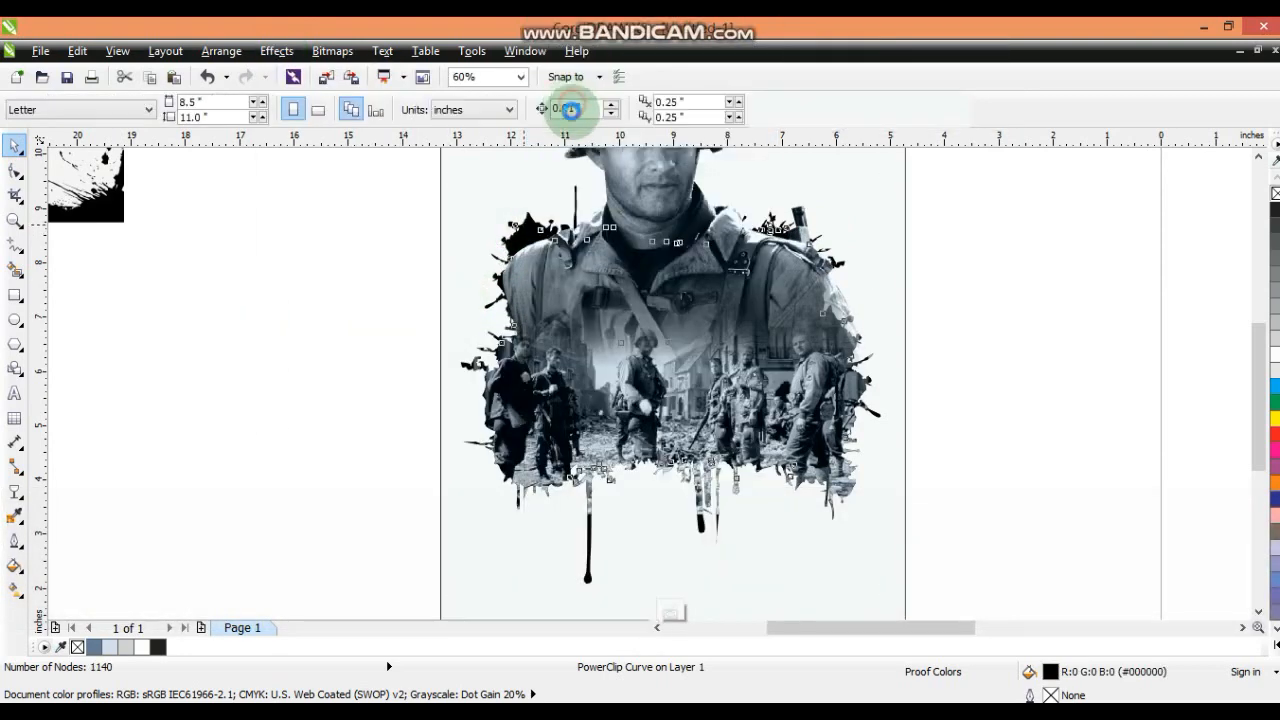
{"action": "right_click", "coordinate": [665, 170]}
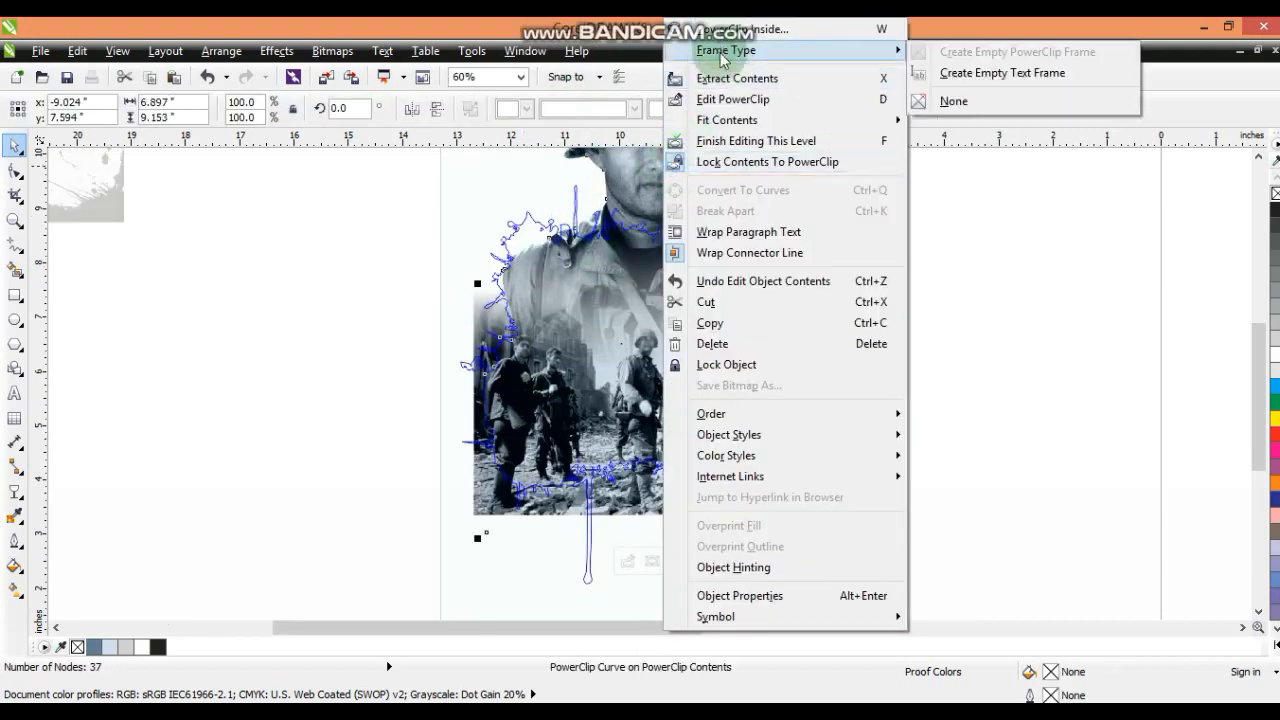
{"action": "left_click", "coordinate": [726, 80]}
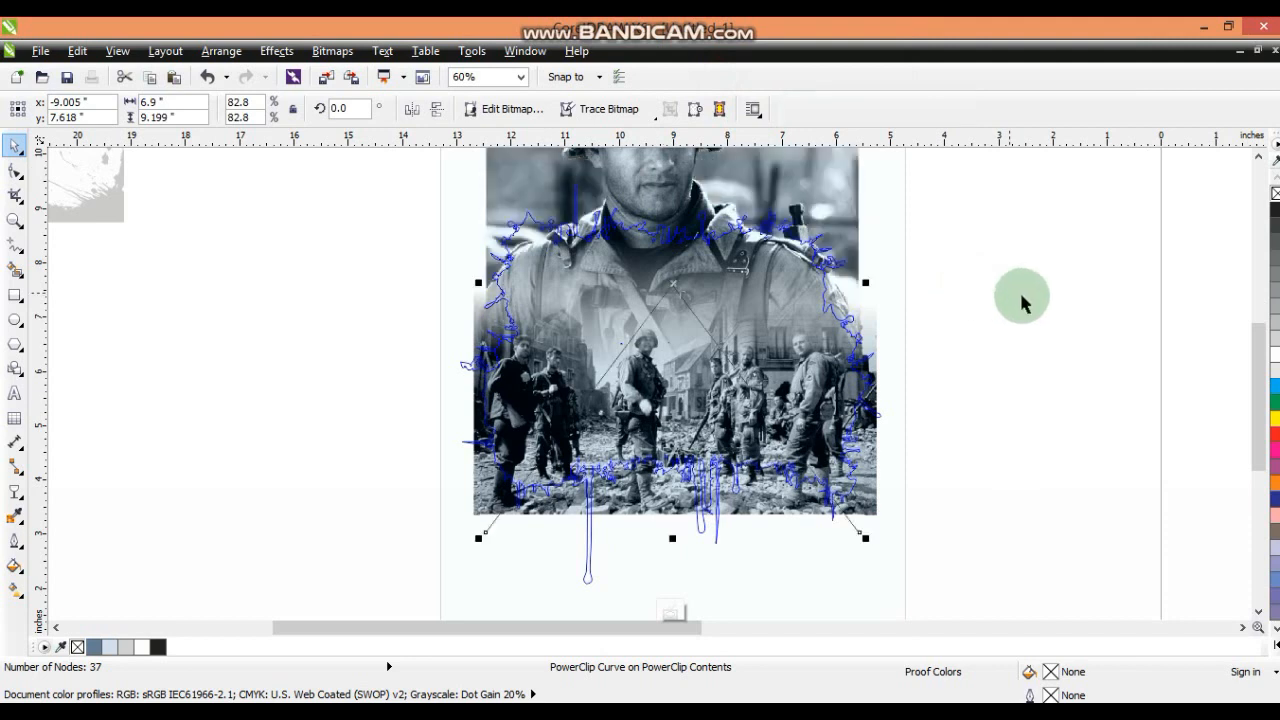
{"action": "left_click", "coordinate": [1052, 310]}
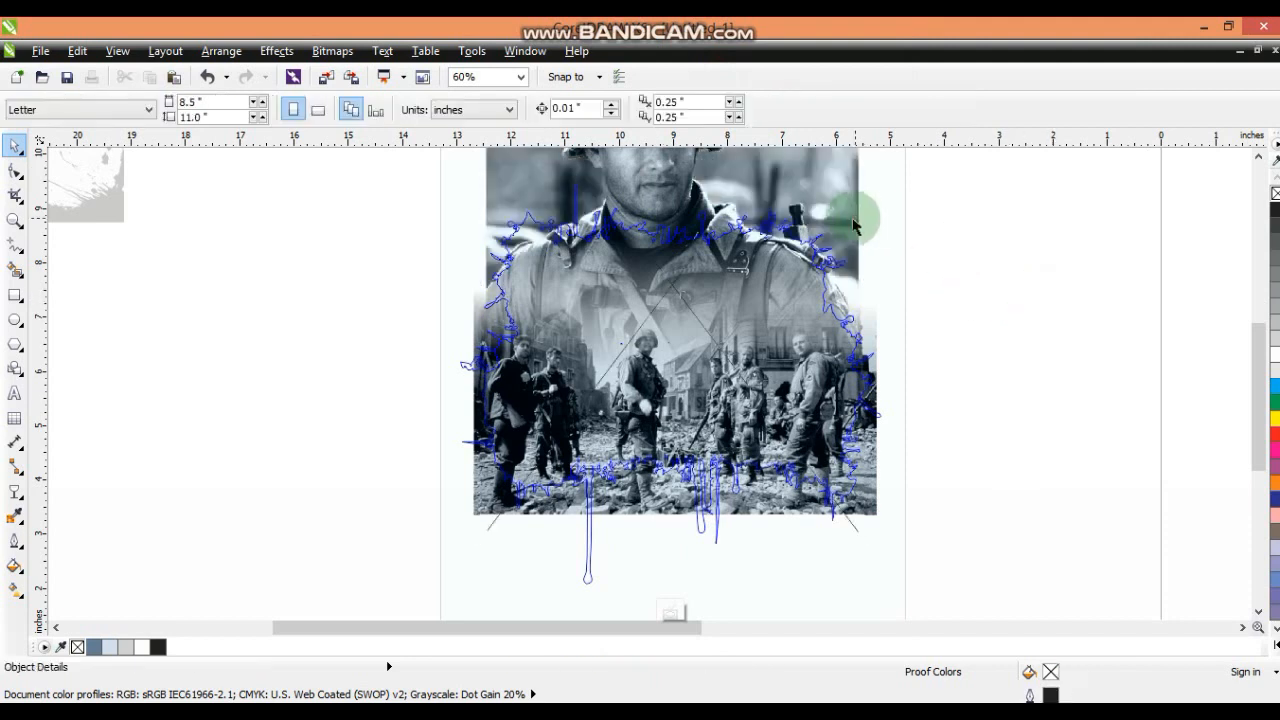
{"action": "left_click", "coordinate": [839, 165]}
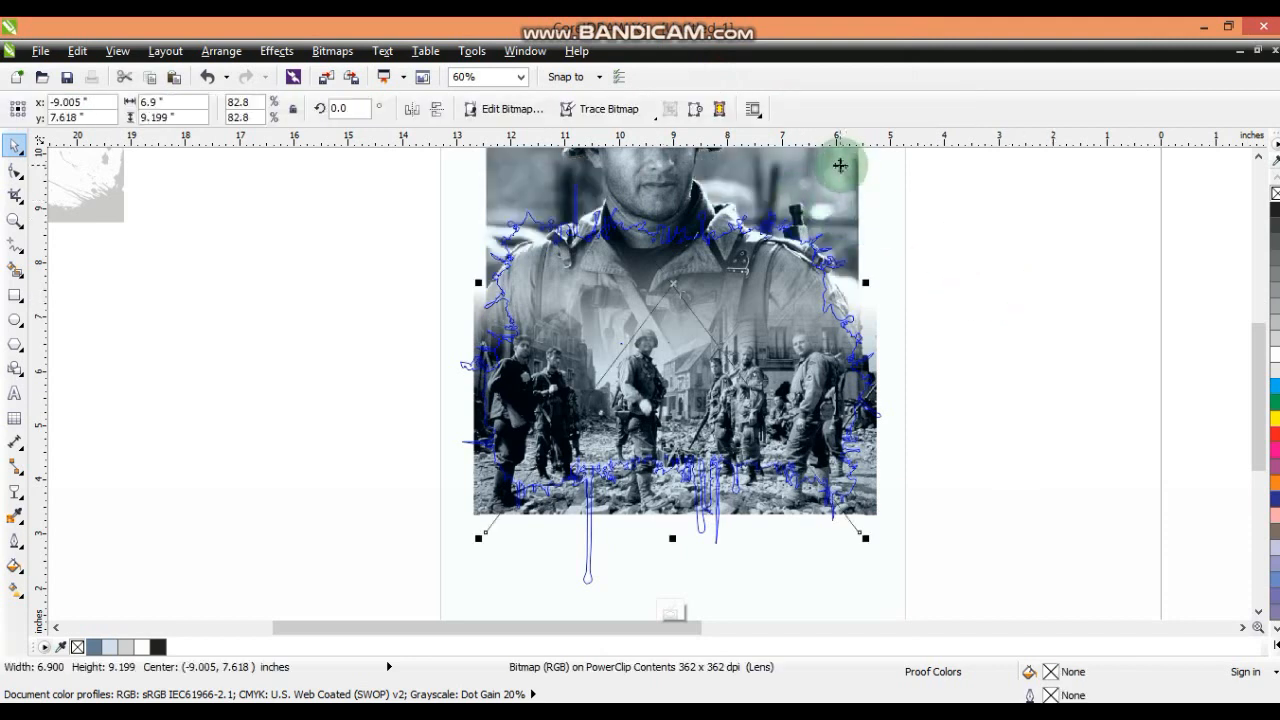
Send the extracted soldier photo to the back of the splatter's contents and delete its empty cutout frame.
{"action": "key", "text": "shift+Page_Down"}
{"action": "left_click", "coordinate": [1003, 260]}
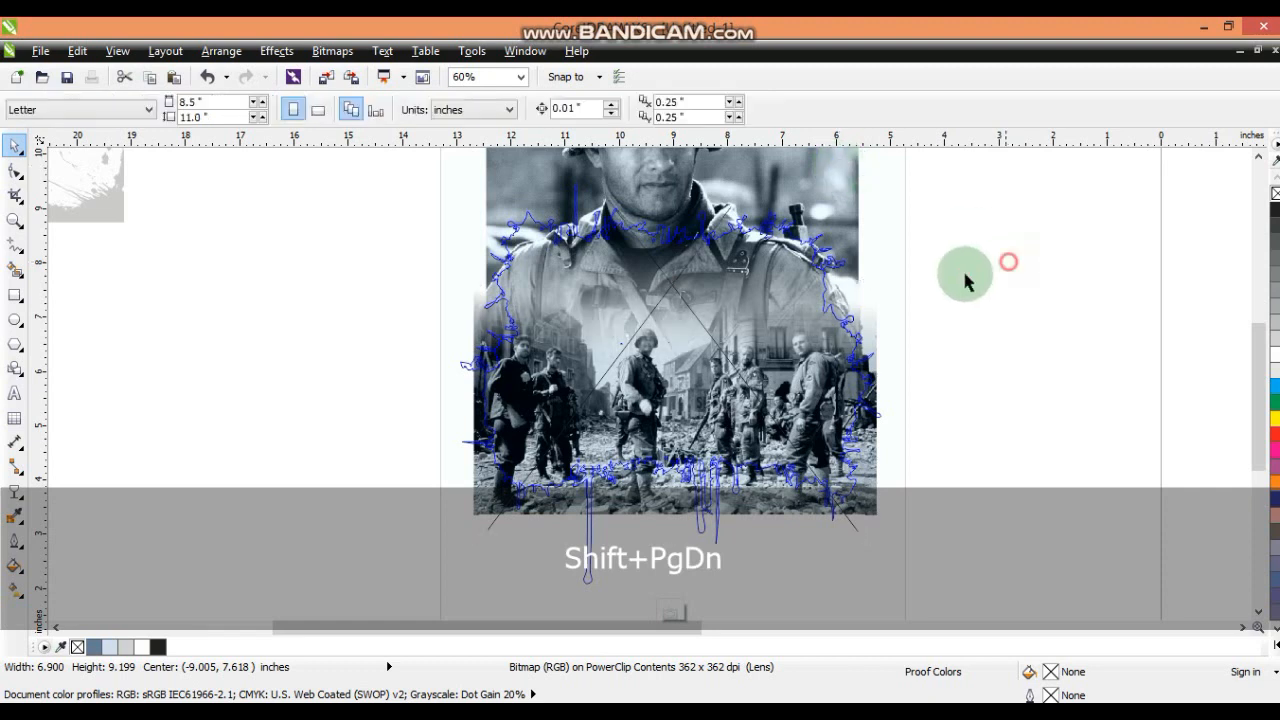
{"action": "left_click", "coordinate": [743, 296]}
{"action": "key", "text": "Delete"}
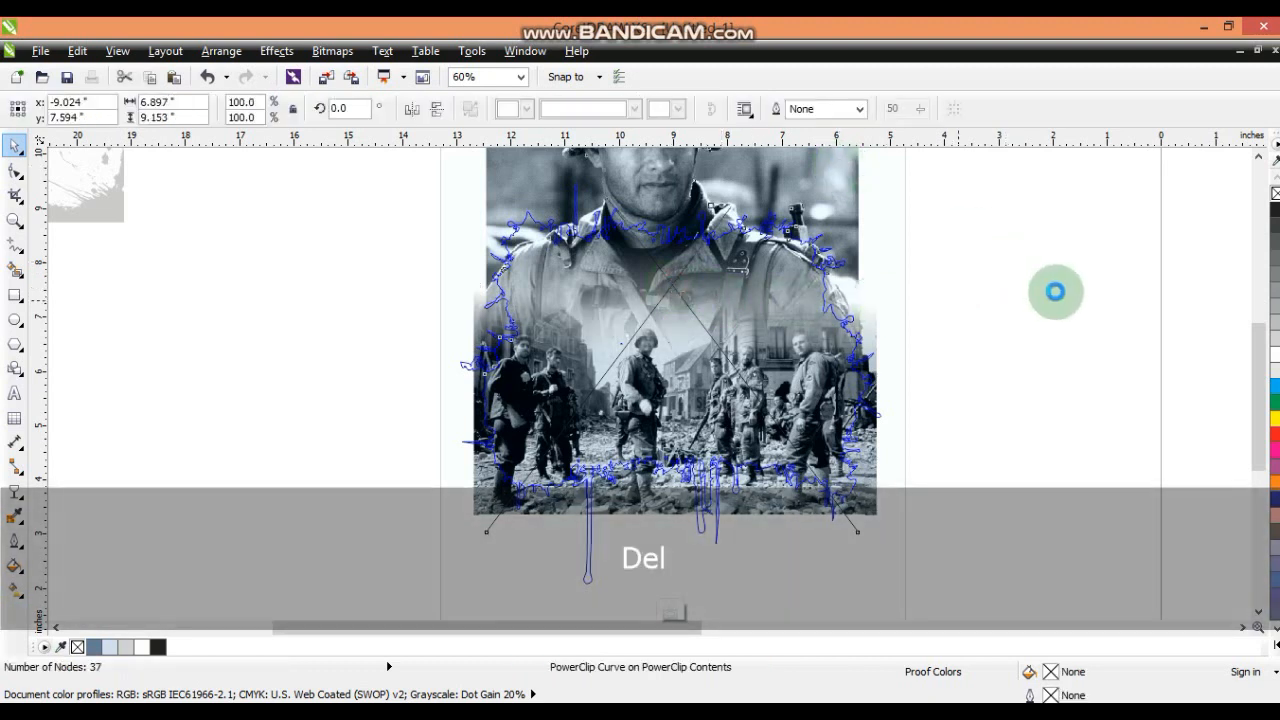
{"action": "left_click", "coordinate": [1055, 291]}
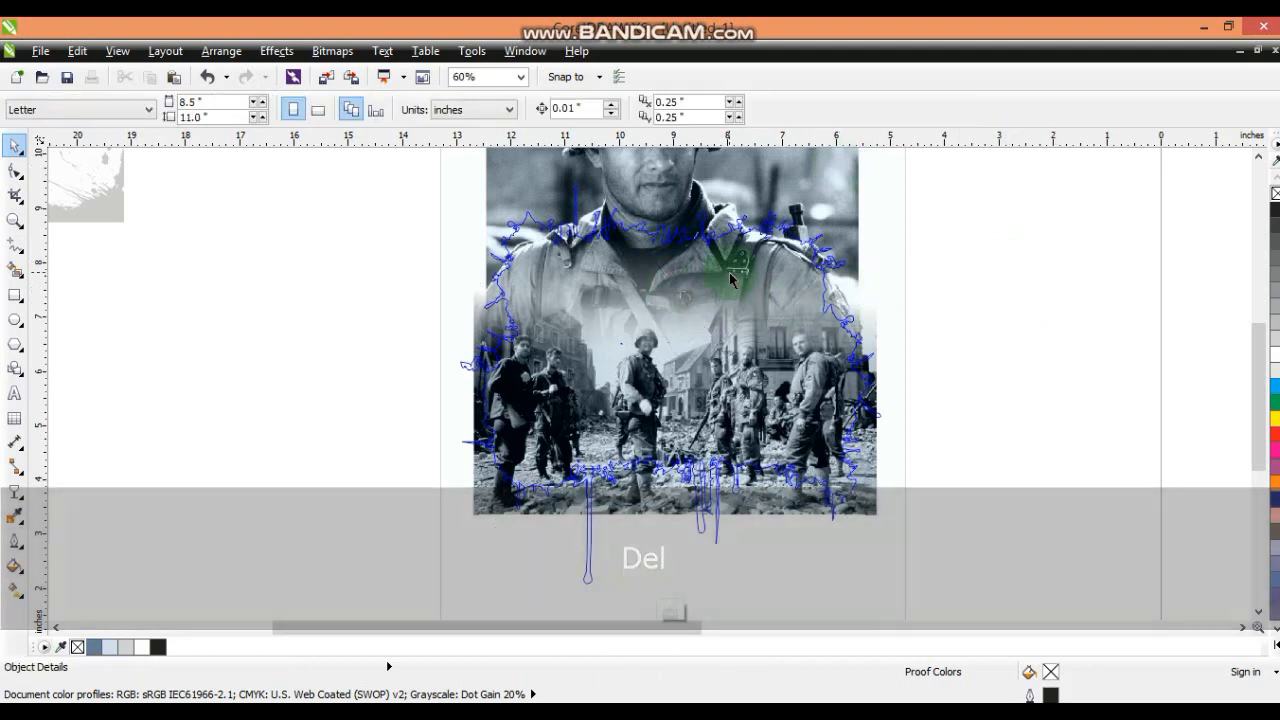
Make a vertically mirrored copy of the ruins photo directly below it to fill the drips, and finish editing the splatter.
{"action": "left_click", "coordinate": [811, 513]}
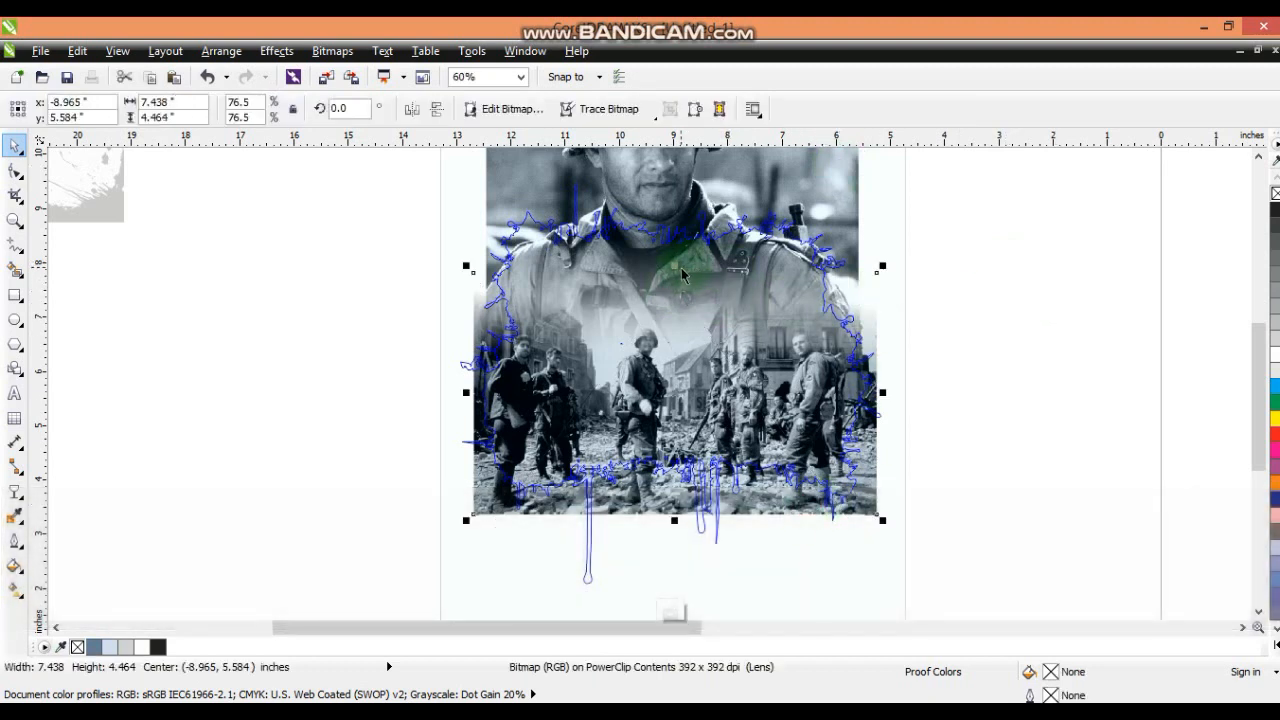
{"action": "left_click_drag", "start_coordinate": [675, 268], "coordinate": [634, 546]}
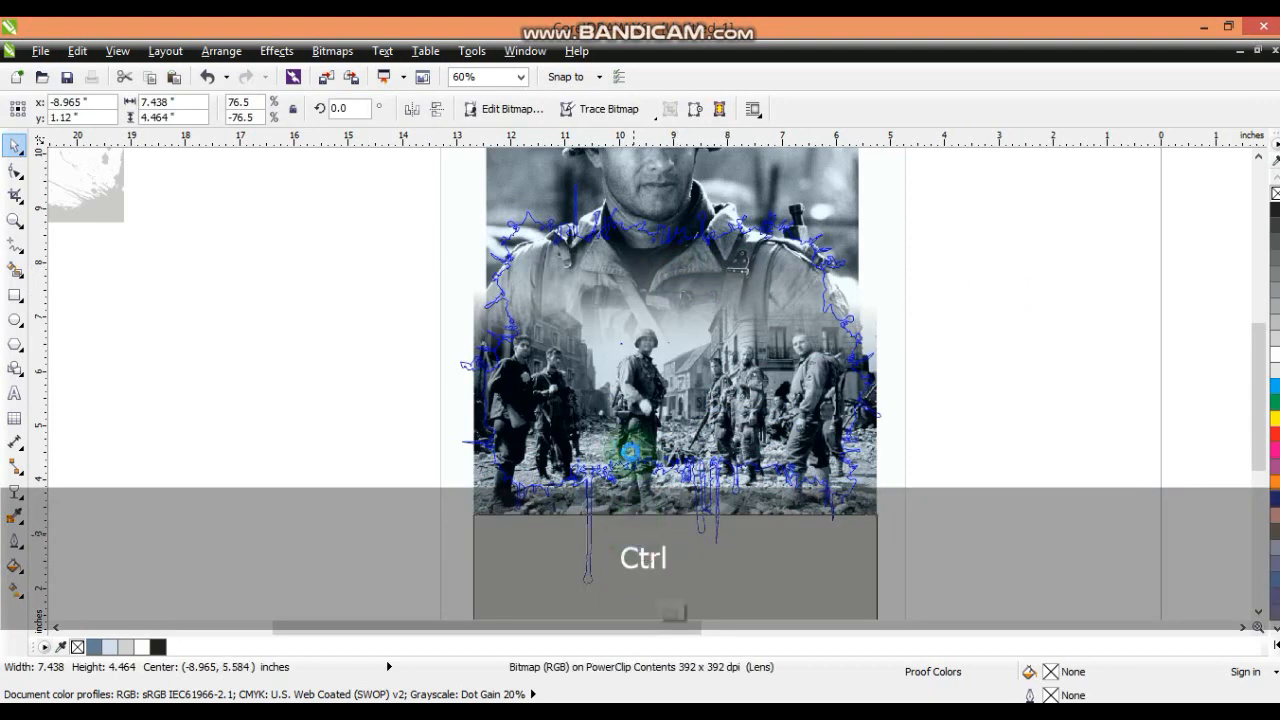
{"action": "key", "text": "f"}
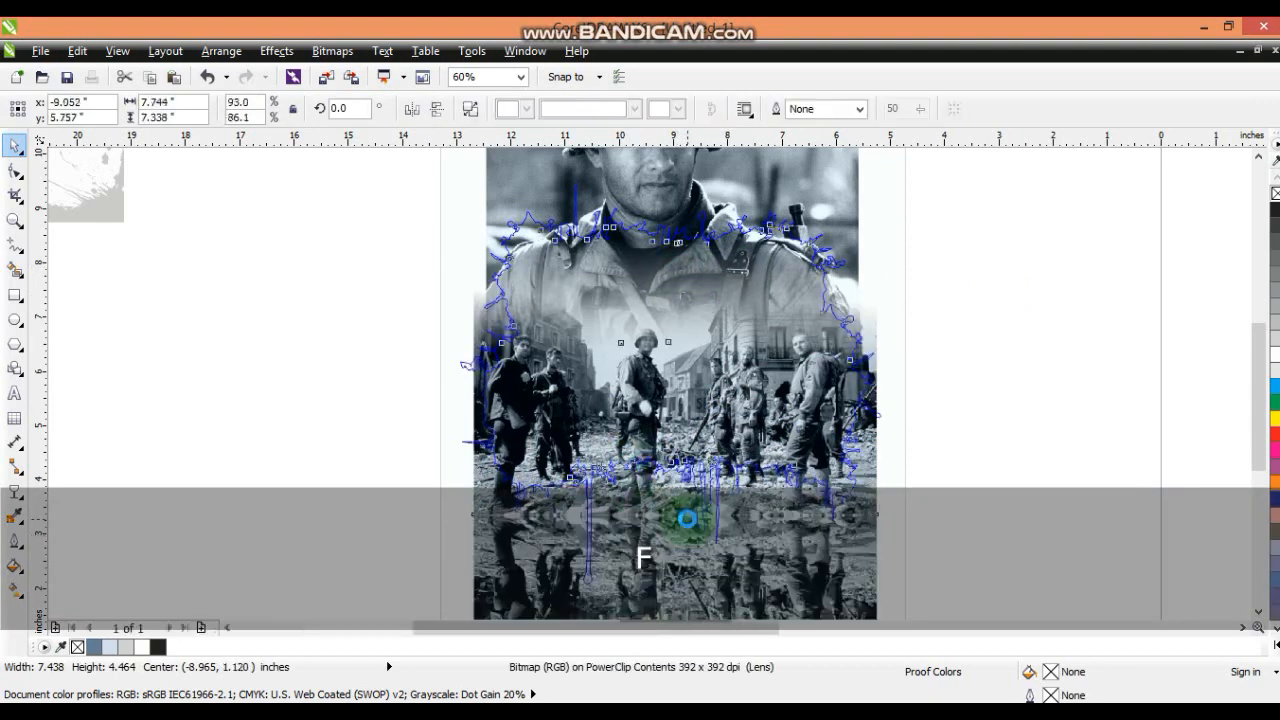
{"action": "left_click", "coordinate": [954, 442]}
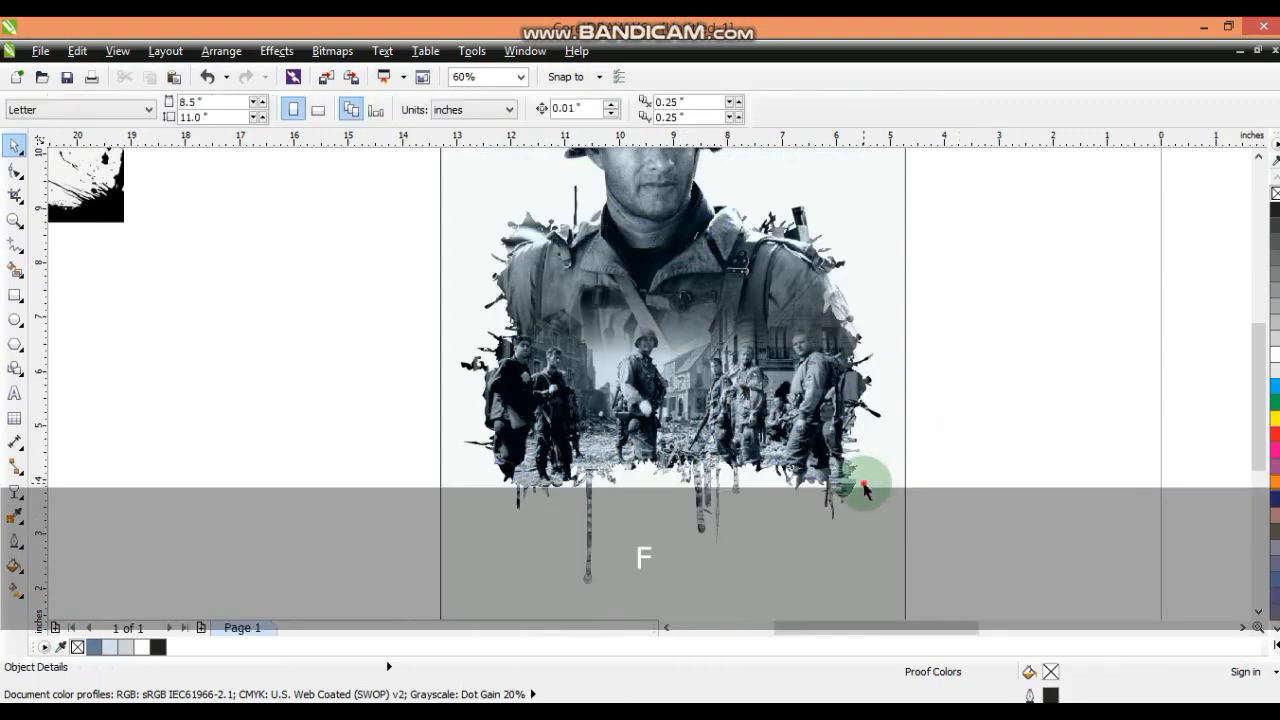
Fill the poster's background rectangle with 20% black.
{"action": "left_click", "coordinate": [862, 484], "text": "shift"}
{"action": "key", "text": "shift+F2"}
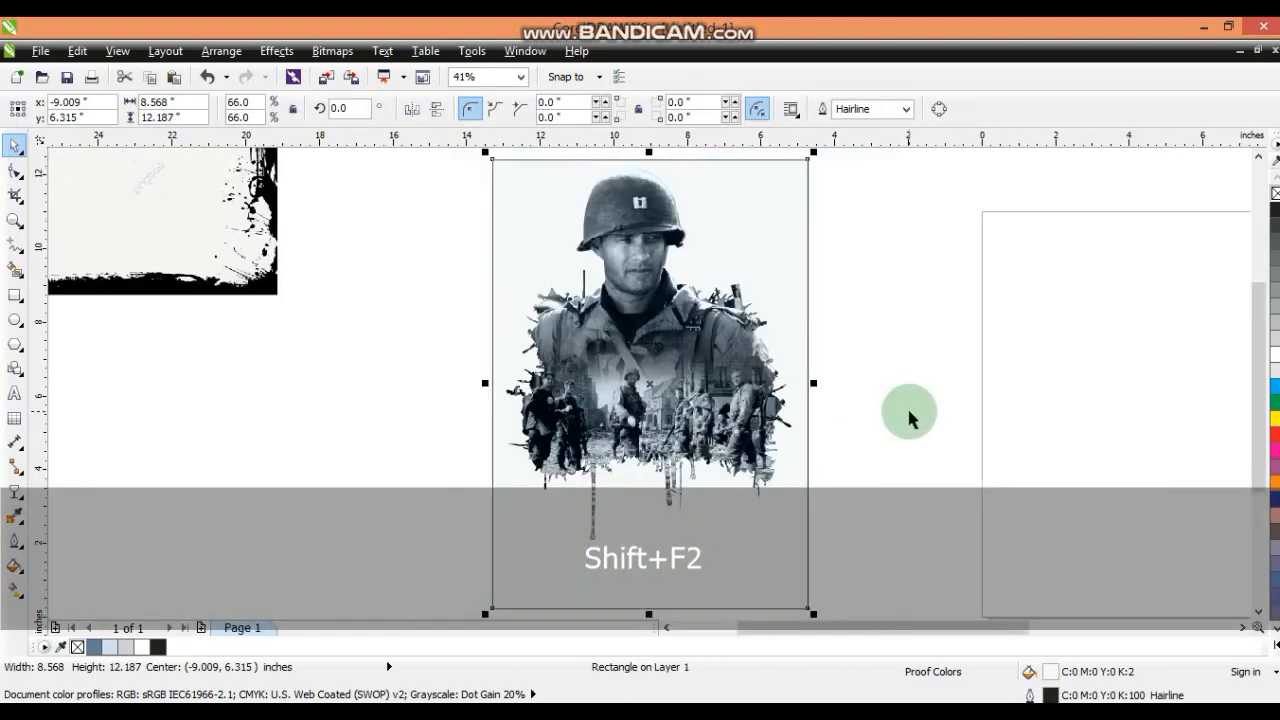
{"action": "left_click_drag", "start_coordinate": [398, 163], "coordinate": [799, 545]}
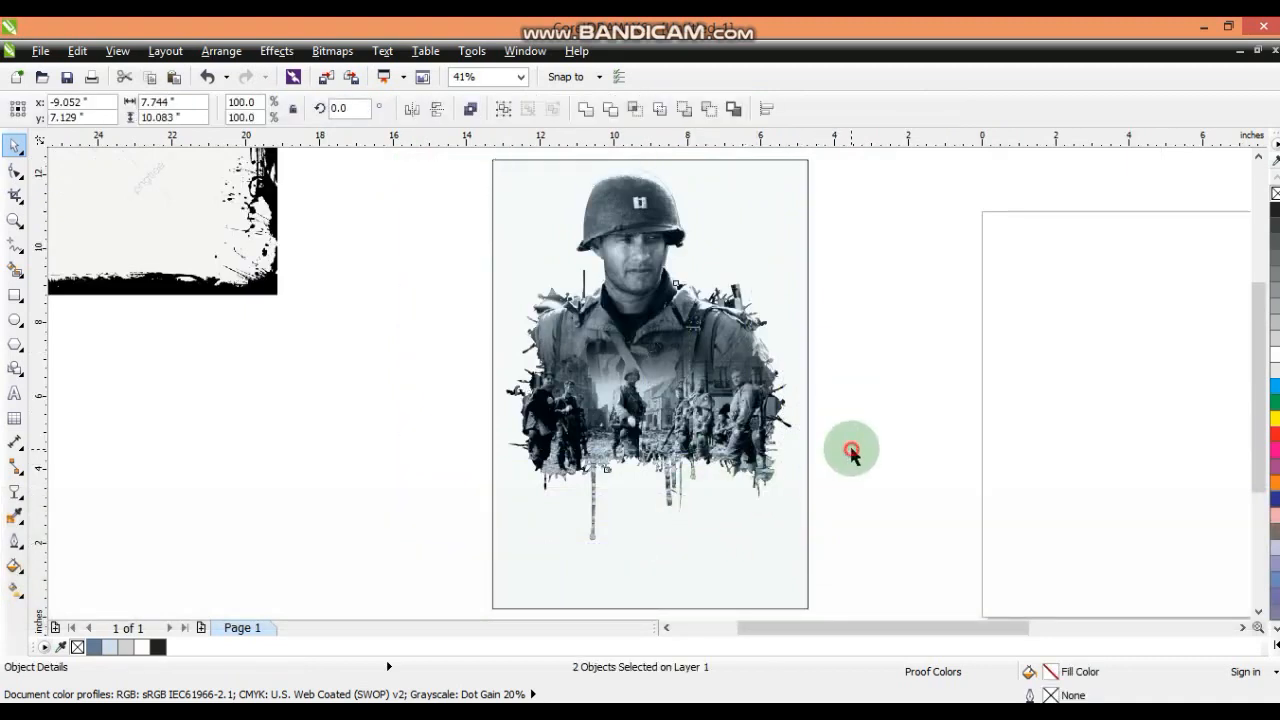
{"action": "left_click", "coordinate": [789, 515]}
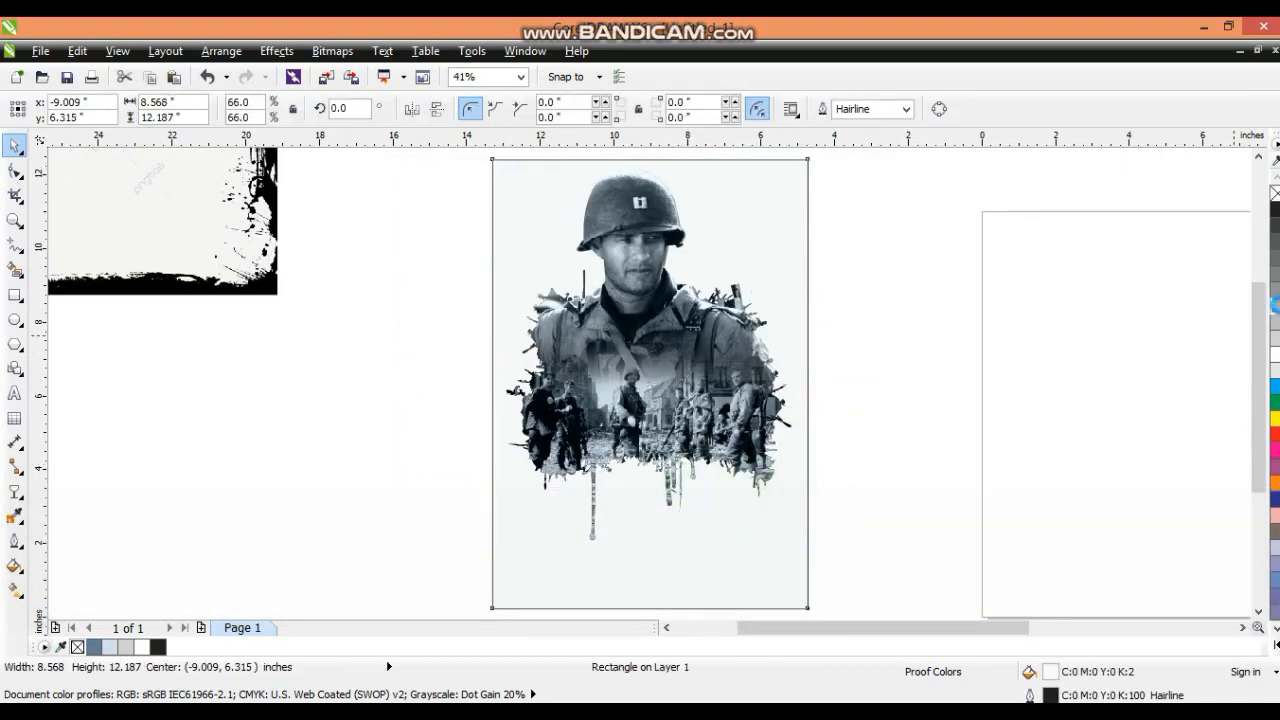
{"action": "left_click", "coordinate": [1276, 306]}
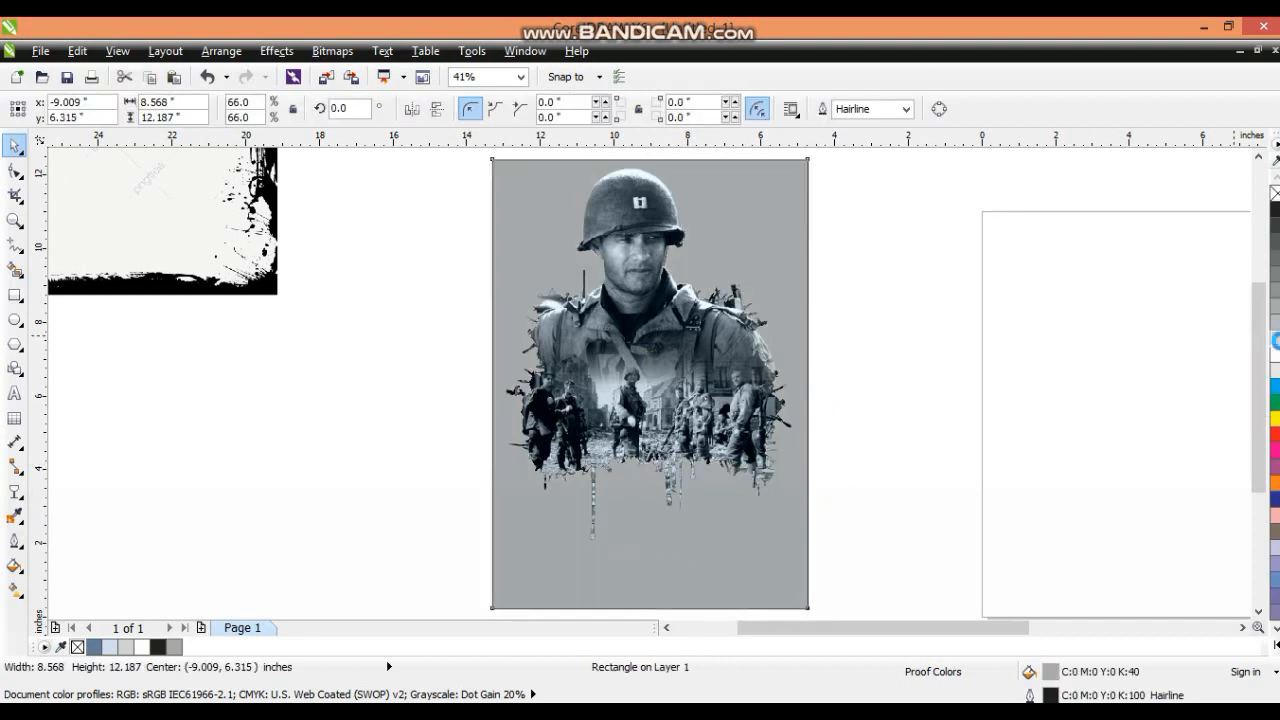
{"action": "left_click", "coordinate": [1276, 334]}
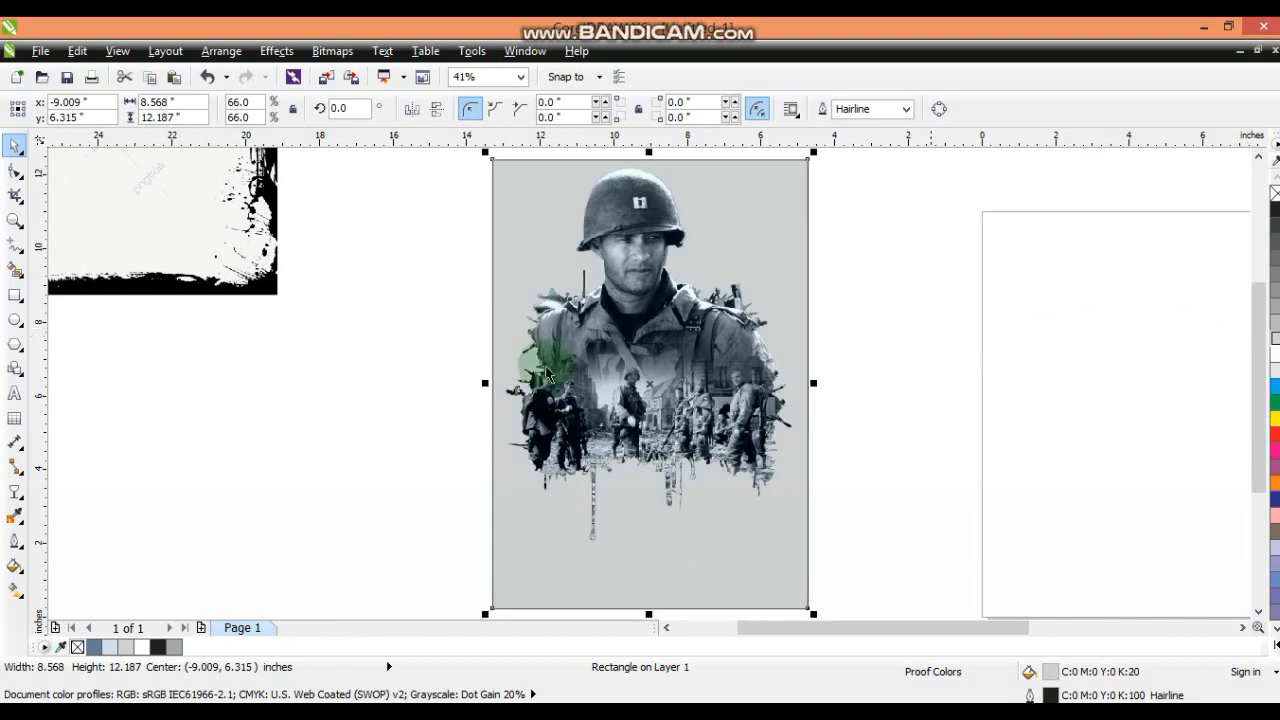
Give the background rectangle a radial fountain fill from 20% black outside to white in the centre behind the soldier.
{"action": "left_click", "coordinate": [15, 590]}
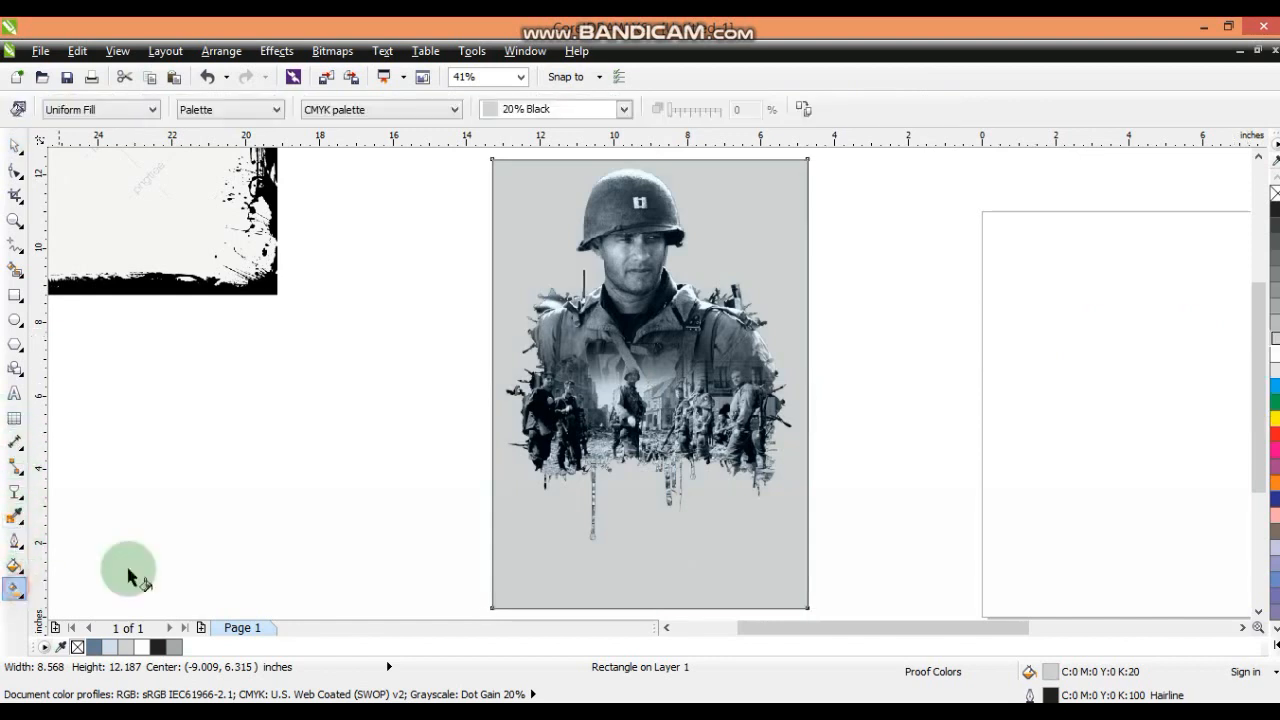
{"action": "left_click_drag", "start_coordinate": [635, 330], "coordinate": [645, 437]}
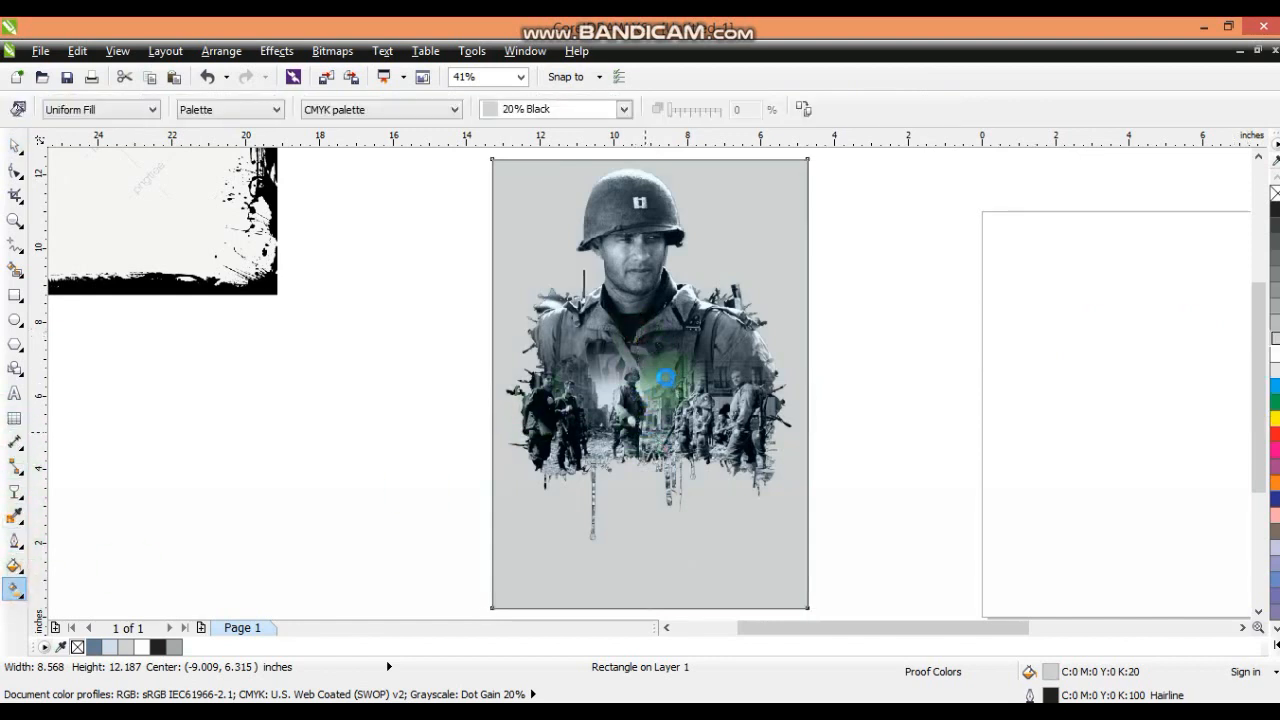
{"action": "left_click", "coordinate": [130, 109]}
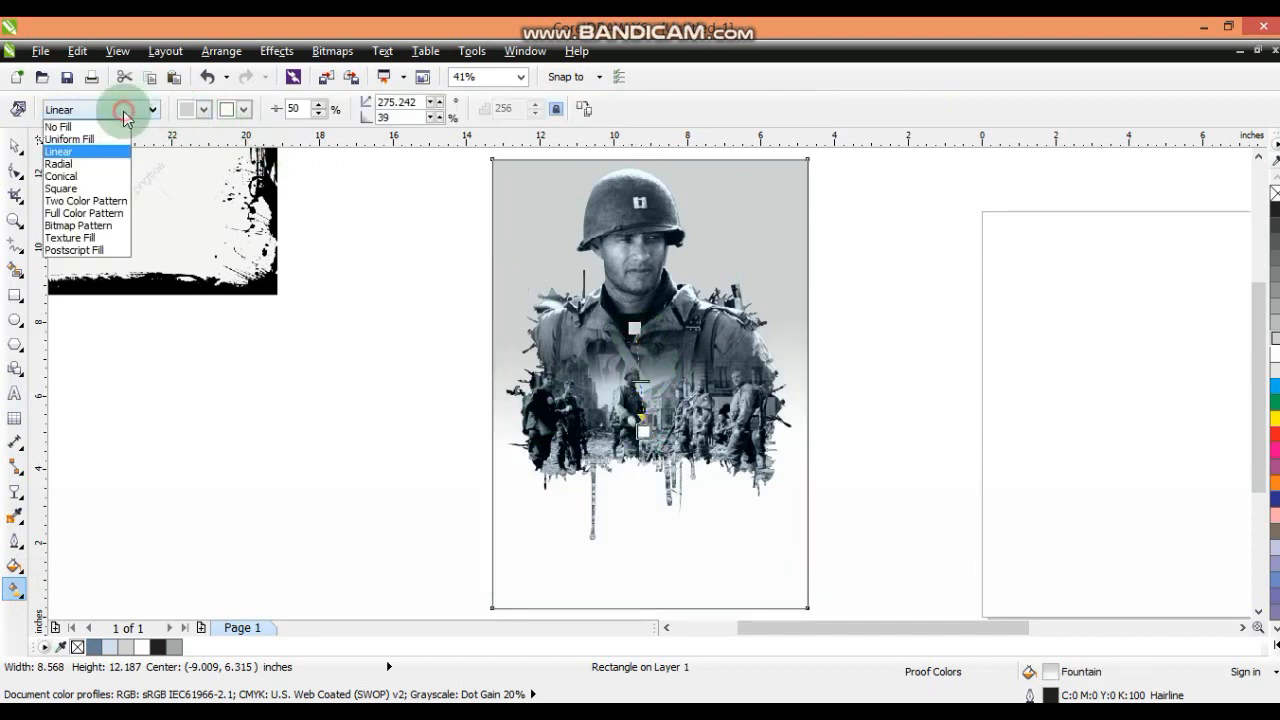
{"action": "left_click", "coordinate": [69, 165]}
{"action": "left_click_drag", "start_coordinate": [649, 423], "coordinate": [674, 472]}
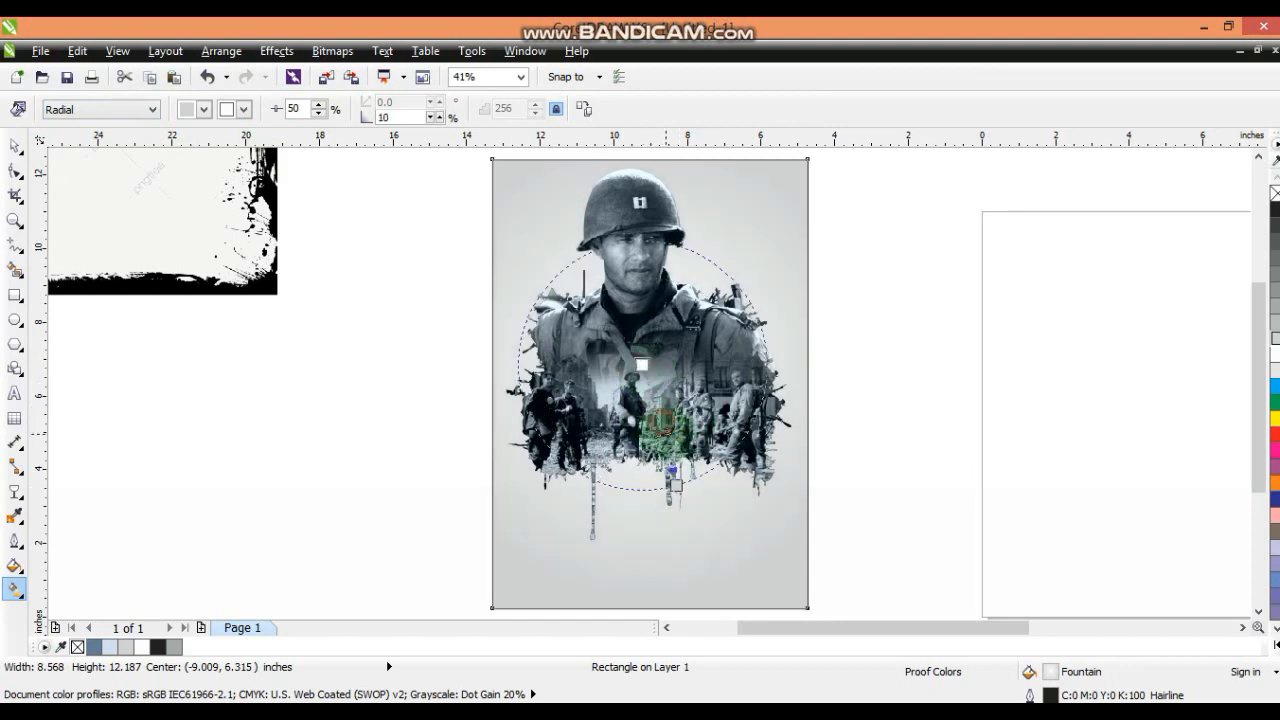
{"action": "left_click", "coordinate": [15, 145]}
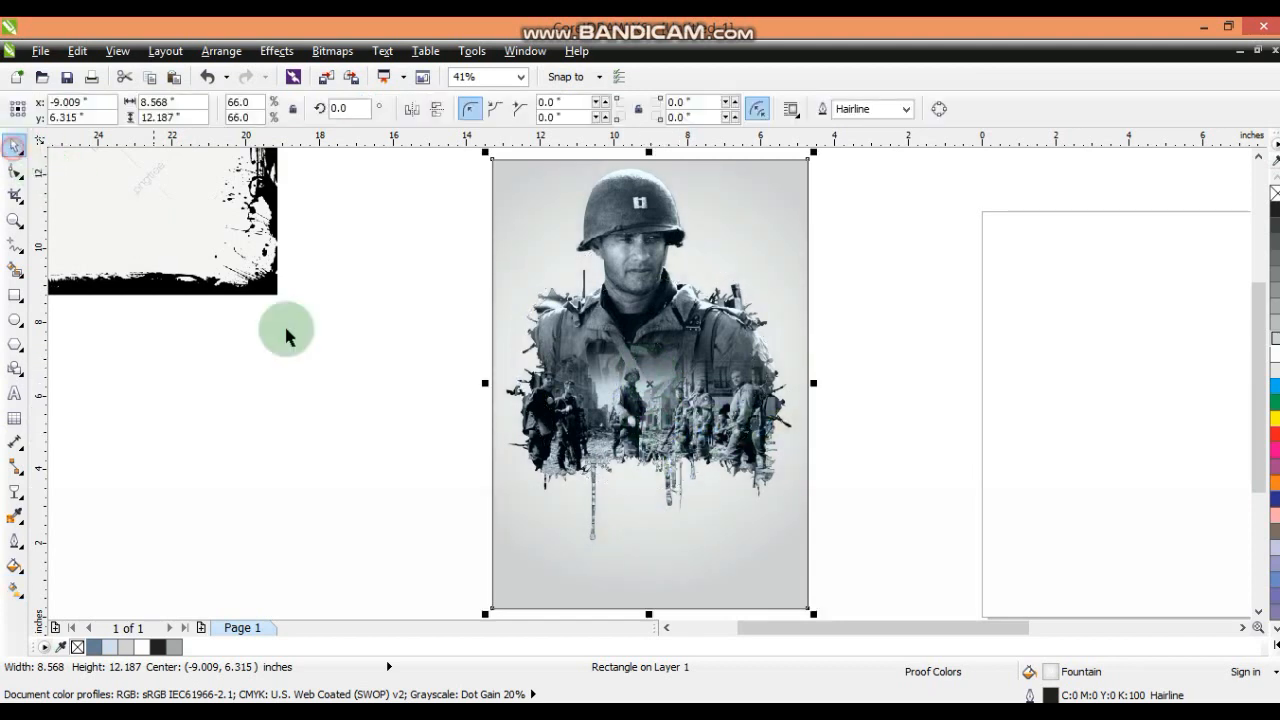
{"action": "left_click", "coordinate": [342, 365]}
Try setting the transparency to None on the soldier photo inside the main cutout.
{"action": "left_click", "coordinate": [15, 220]}
{"action": "left_click_drag", "start_coordinate": [418, 254], "coordinate": [838, 503]}
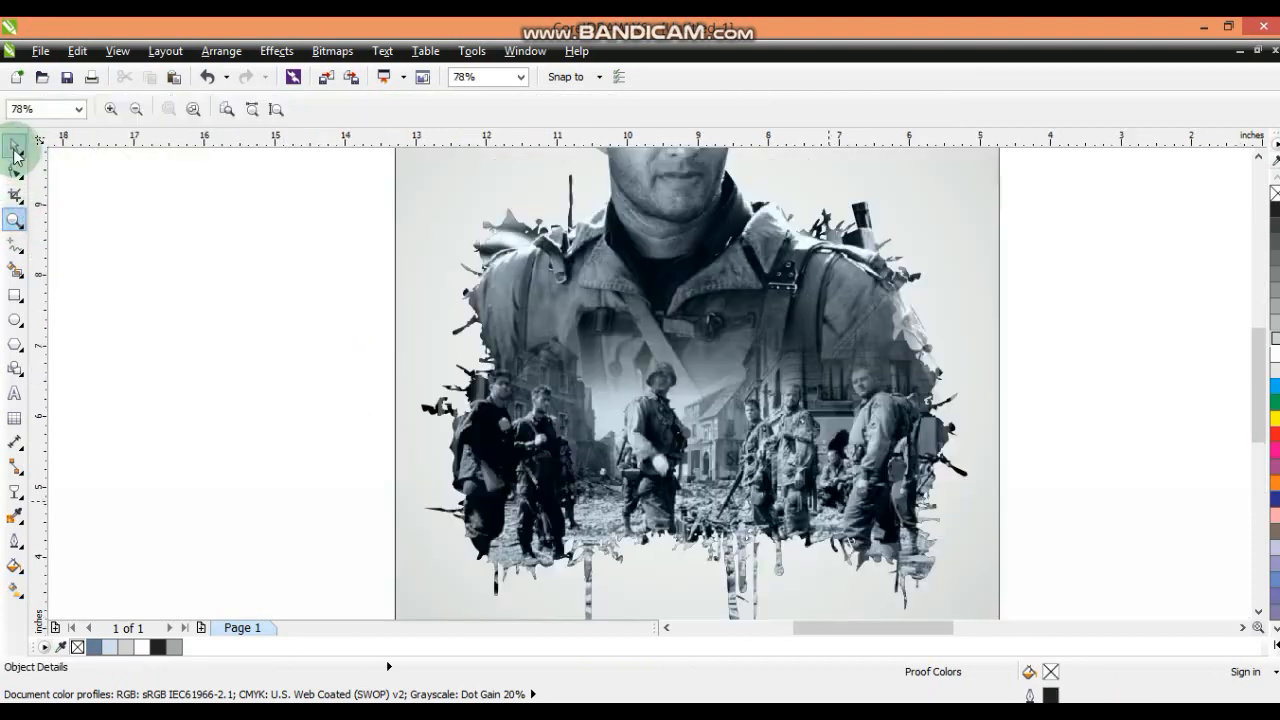
{"action": "left_click", "coordinate": [15, 145]}
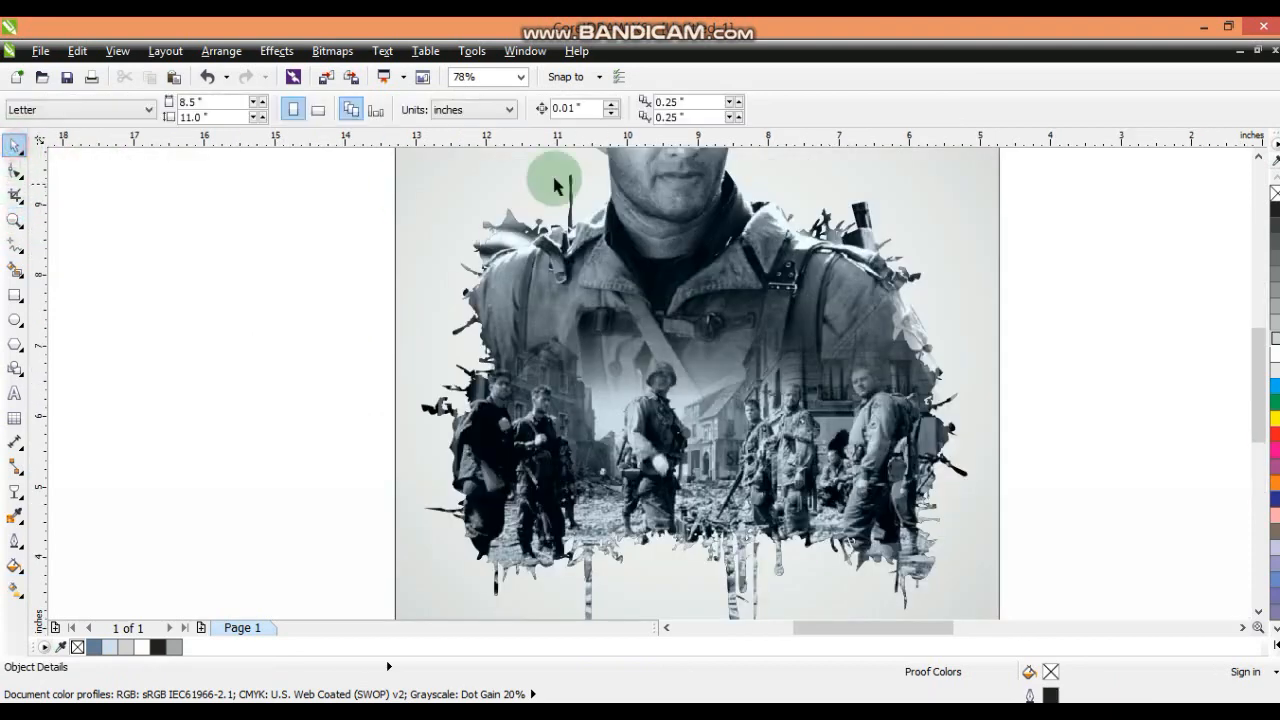
{"action": "right_click", "coordinate": [636, 180]}
{"action": "left_click", "coordinate": [686, 94]}
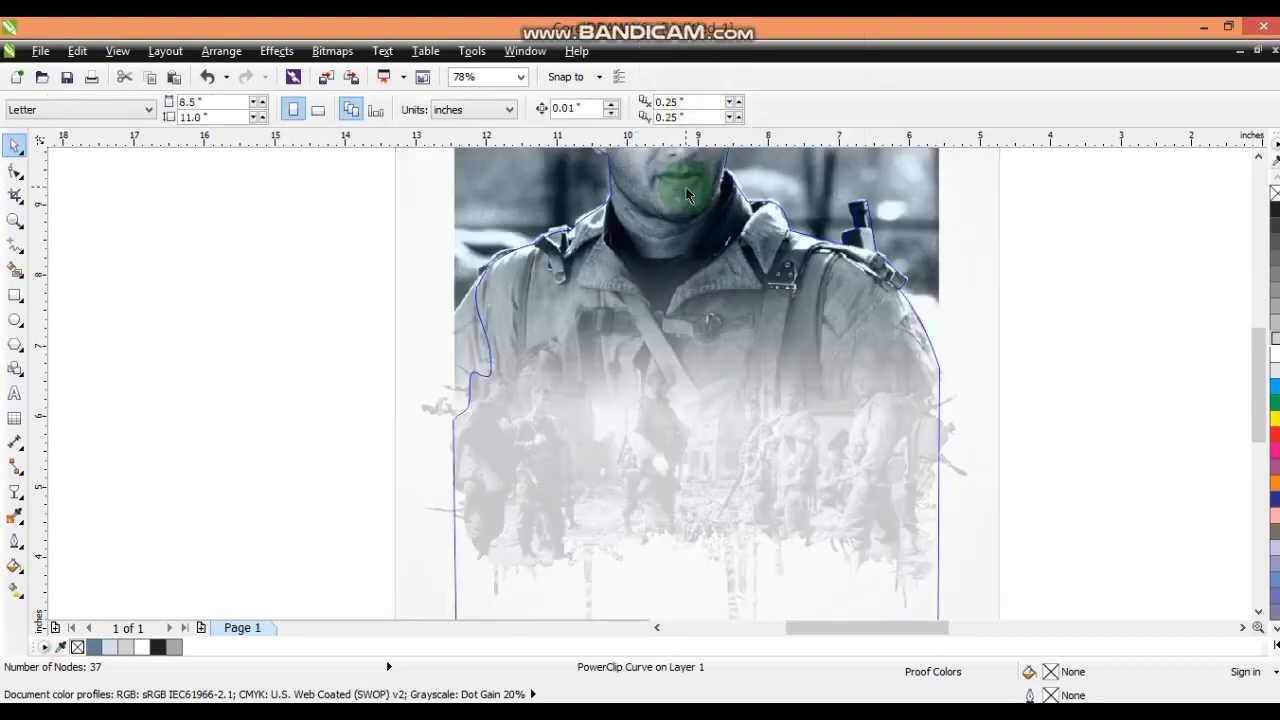
{"action": "left_click", "coordinate": [925, 203]}
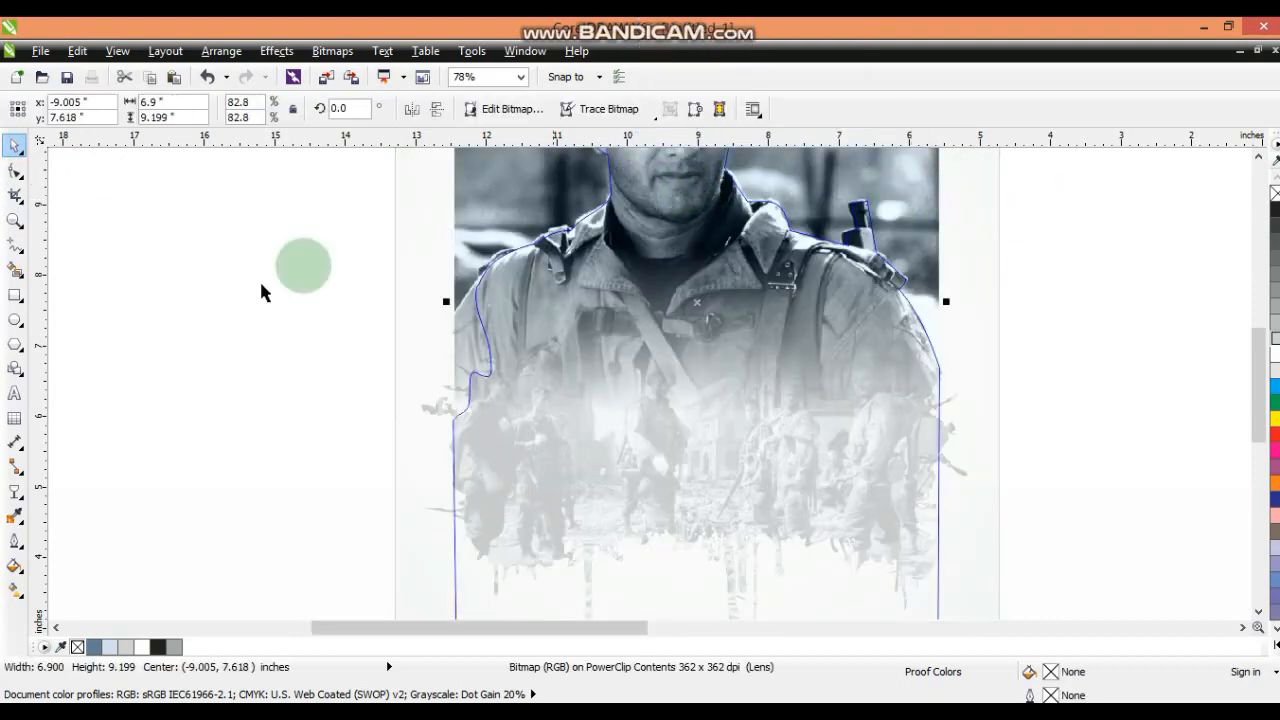
{"action": "left_click", "coordinate": [15, 490]}
{"action": "left_click", "coordinate": [88, 110]}
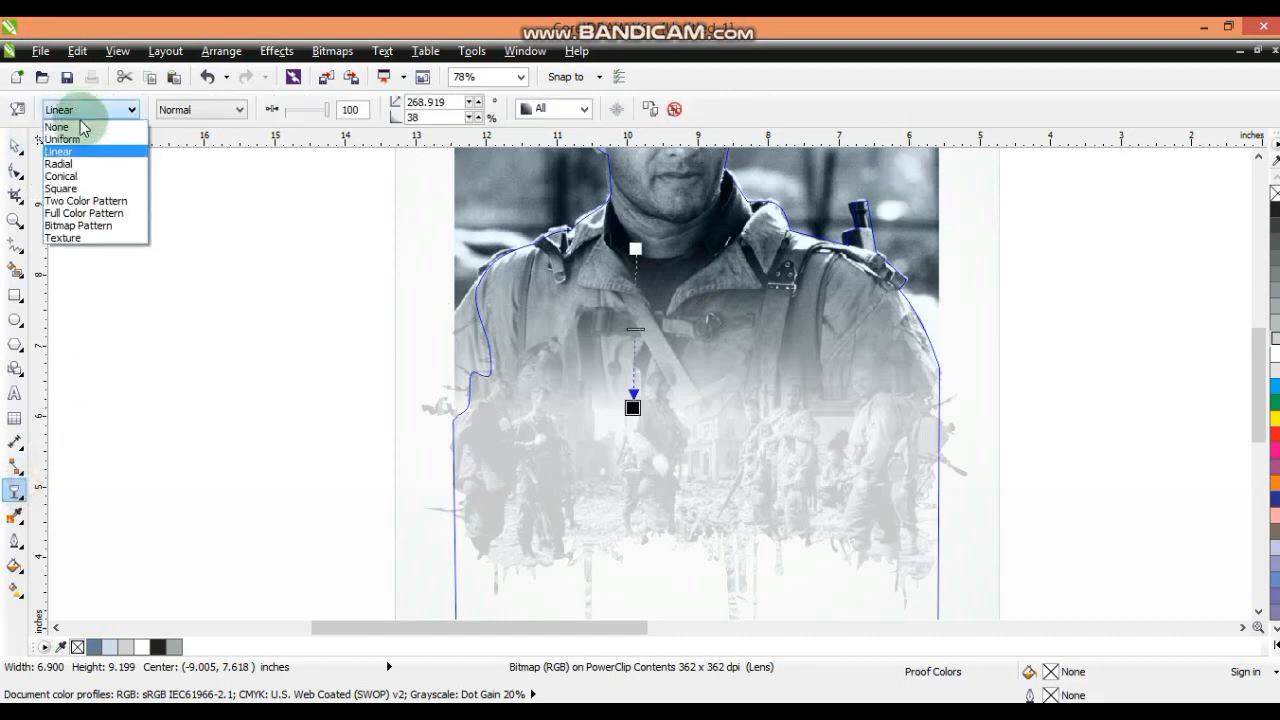
{"action": "left_click", "coordinate": [90, 123]}
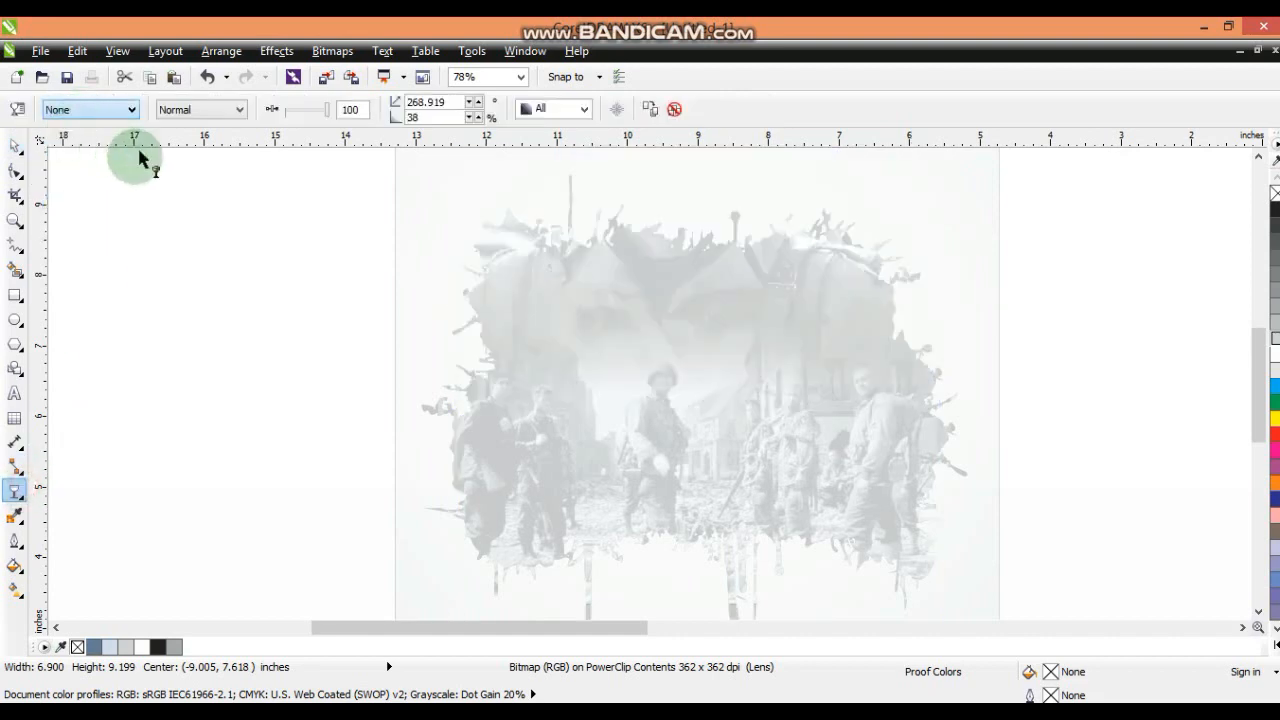
Undo the transparency removal on the main soldier photo and leave the cutout's contents.
{"action": "left_click", "coordinate": [15, 147]}
{"action": "left_click", "coordinate": [536, 316]}
{"action": "key", "text": "f"}
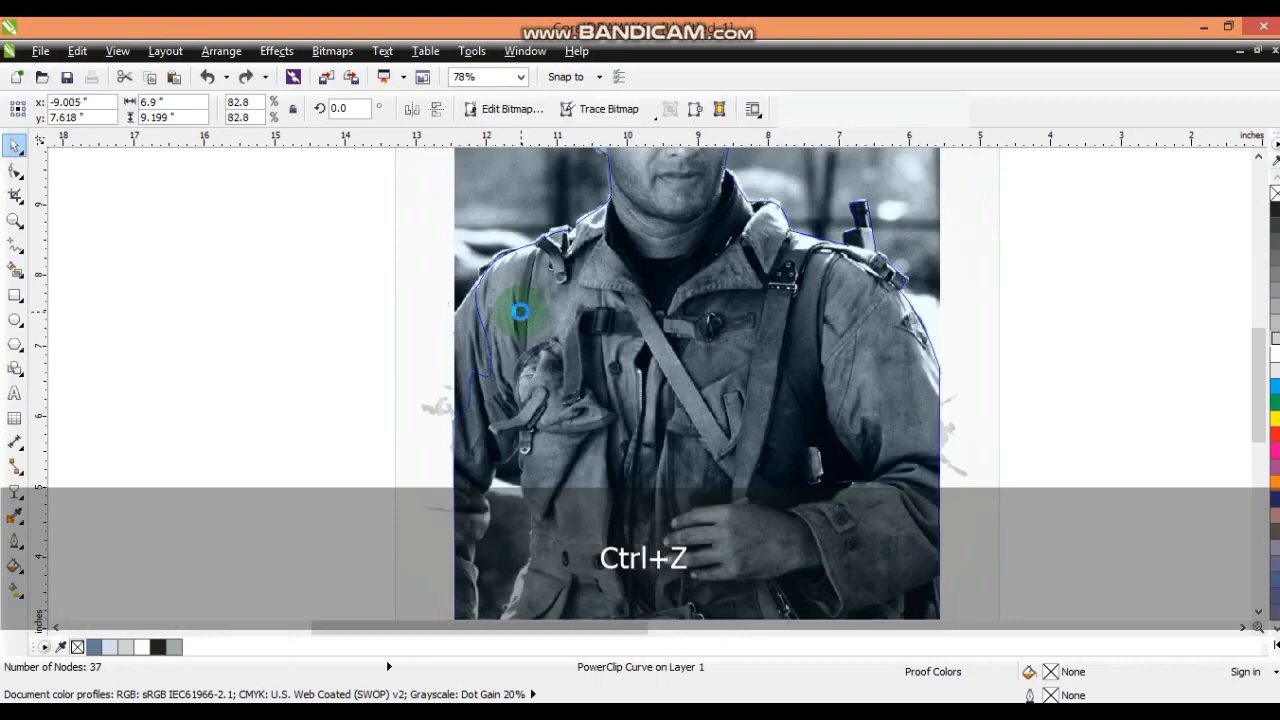
{"action": "key", "text": "f"}
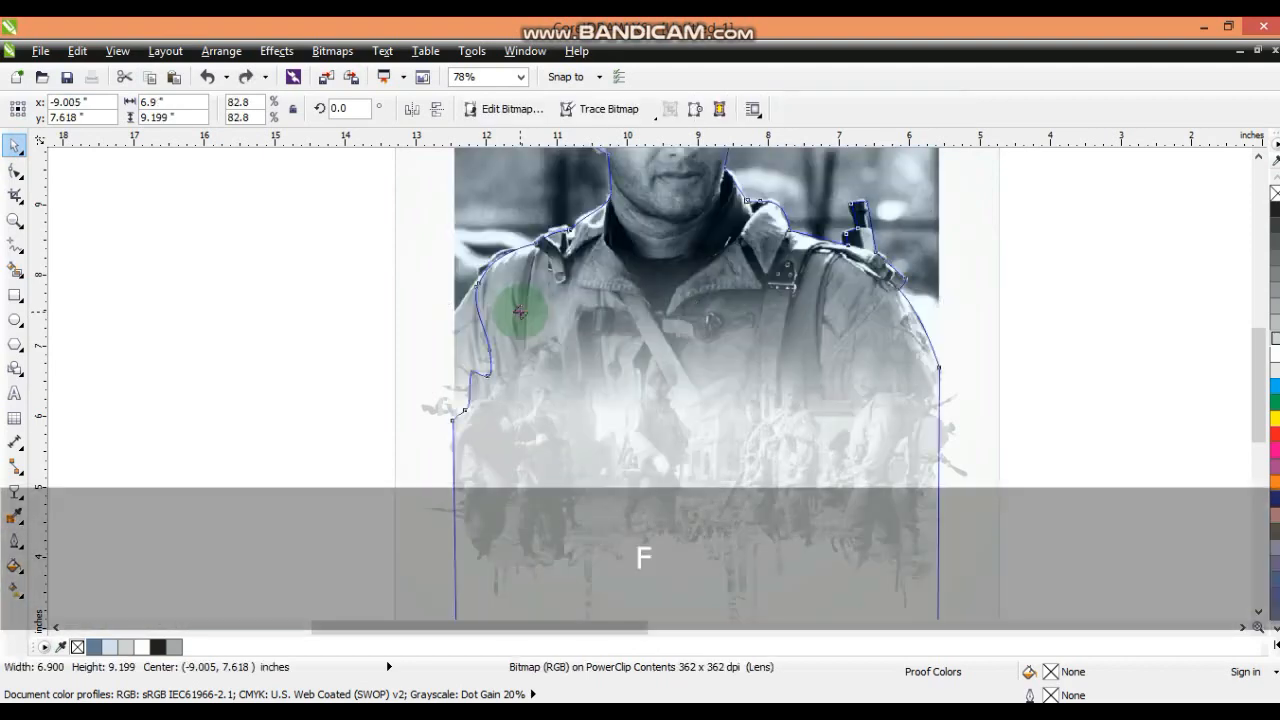
{"action": "left_click", "coordinate": [349, 300]}
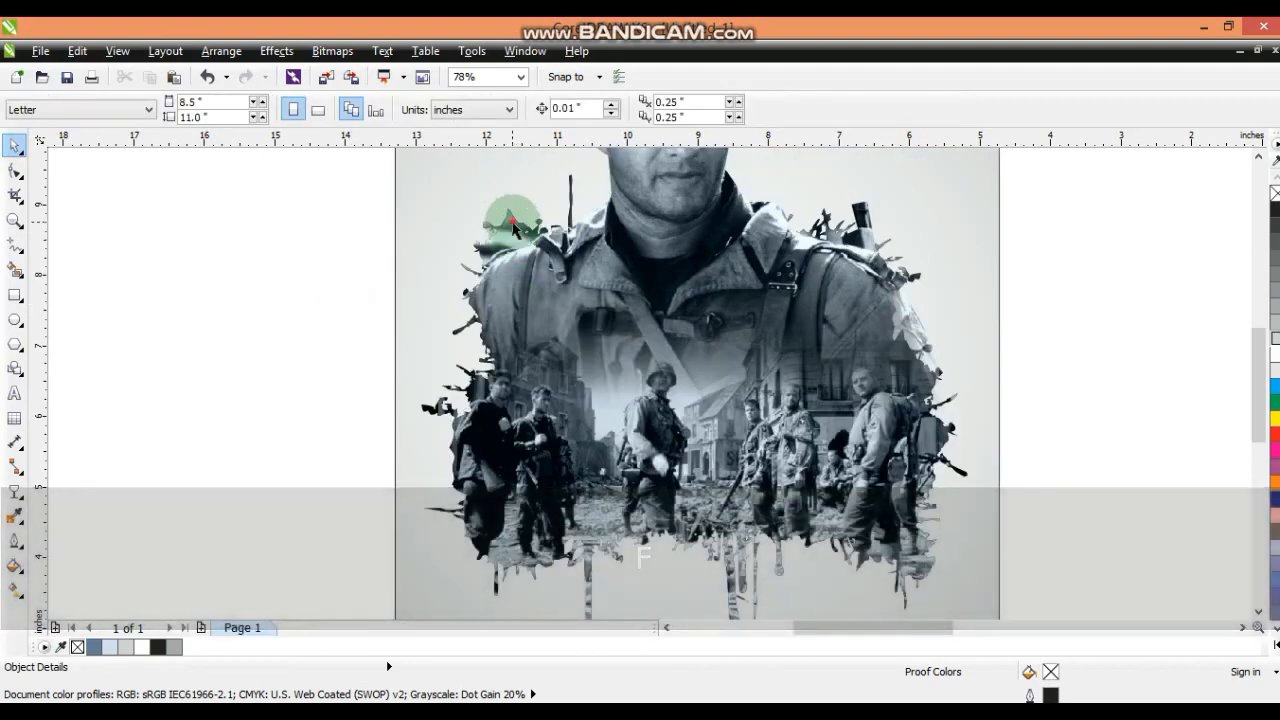
Edit the ink splatter's contents and set the transparency of the soldier photo inside it to None.
{"action": "left_click", "coordinate": [512, 226]}
{"action": "key", "text": "d"}
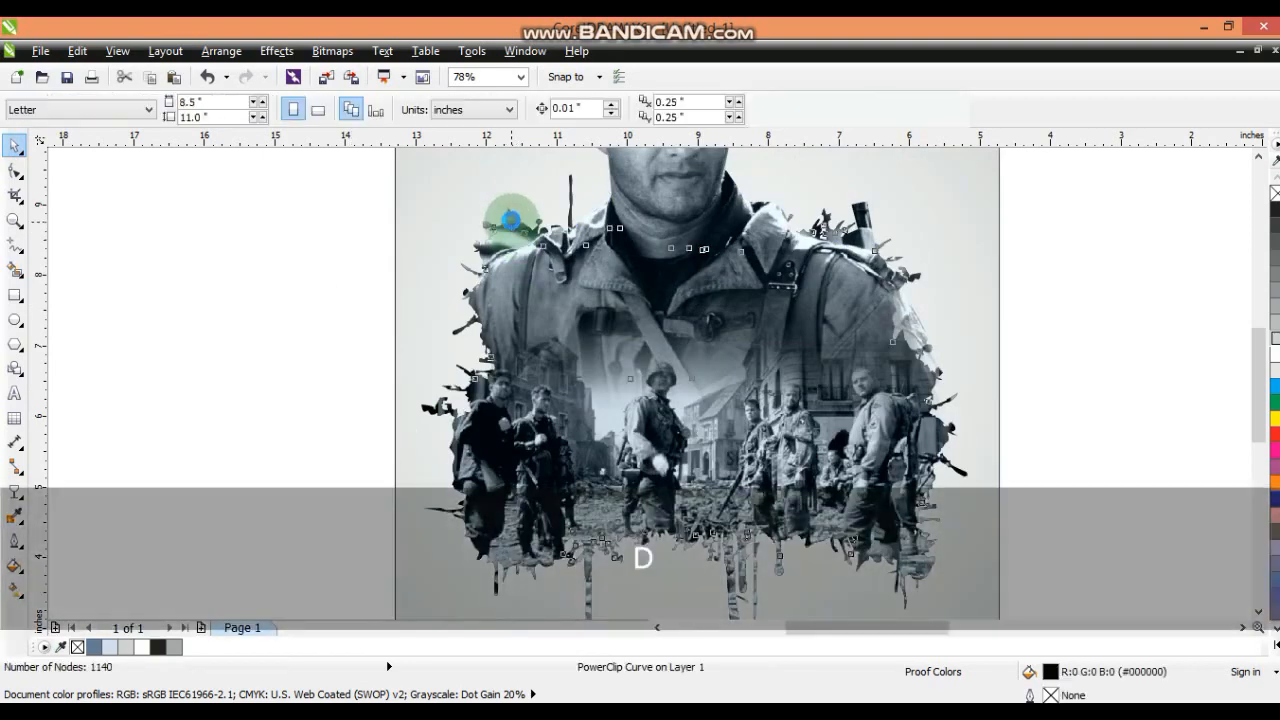
{"action": "left_click", "coordinate": [931, 177]}
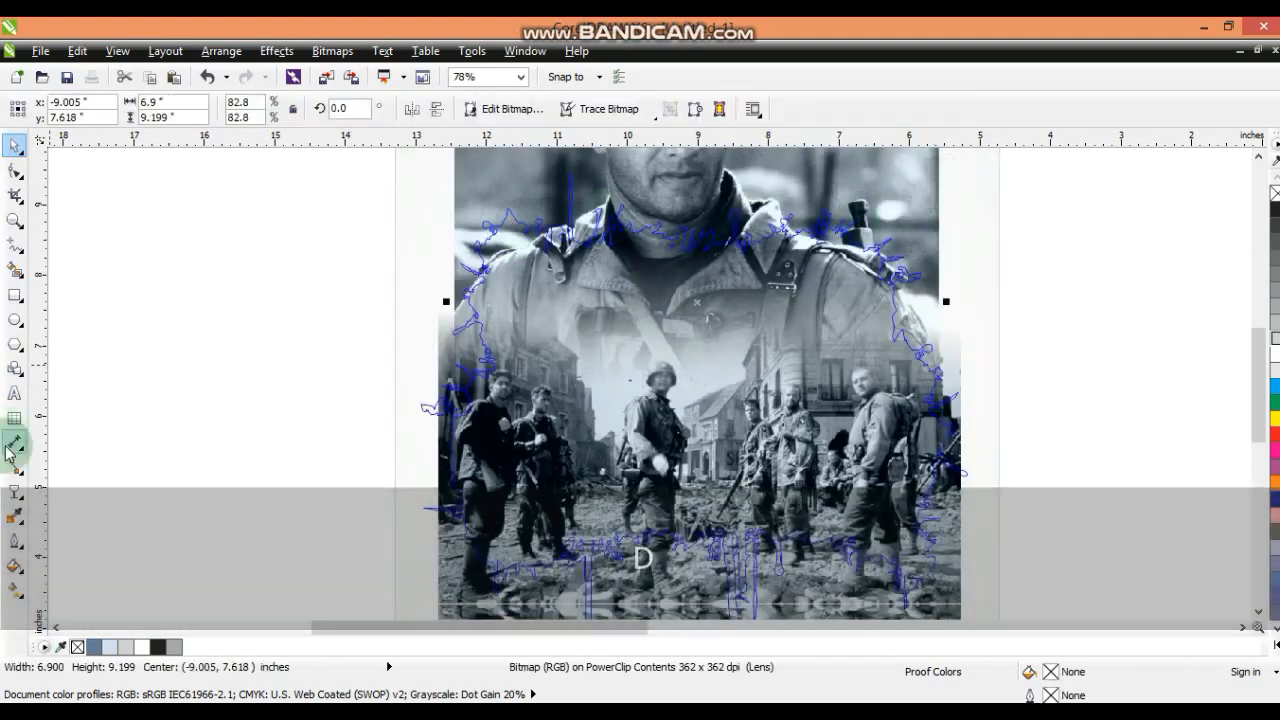
{"action": "left_click", "coordinate": [15, 490]}
{"action": "left_click", "coordinate": [100, 109]}
{"action": "left_click", "coordinate": [121, 160]}
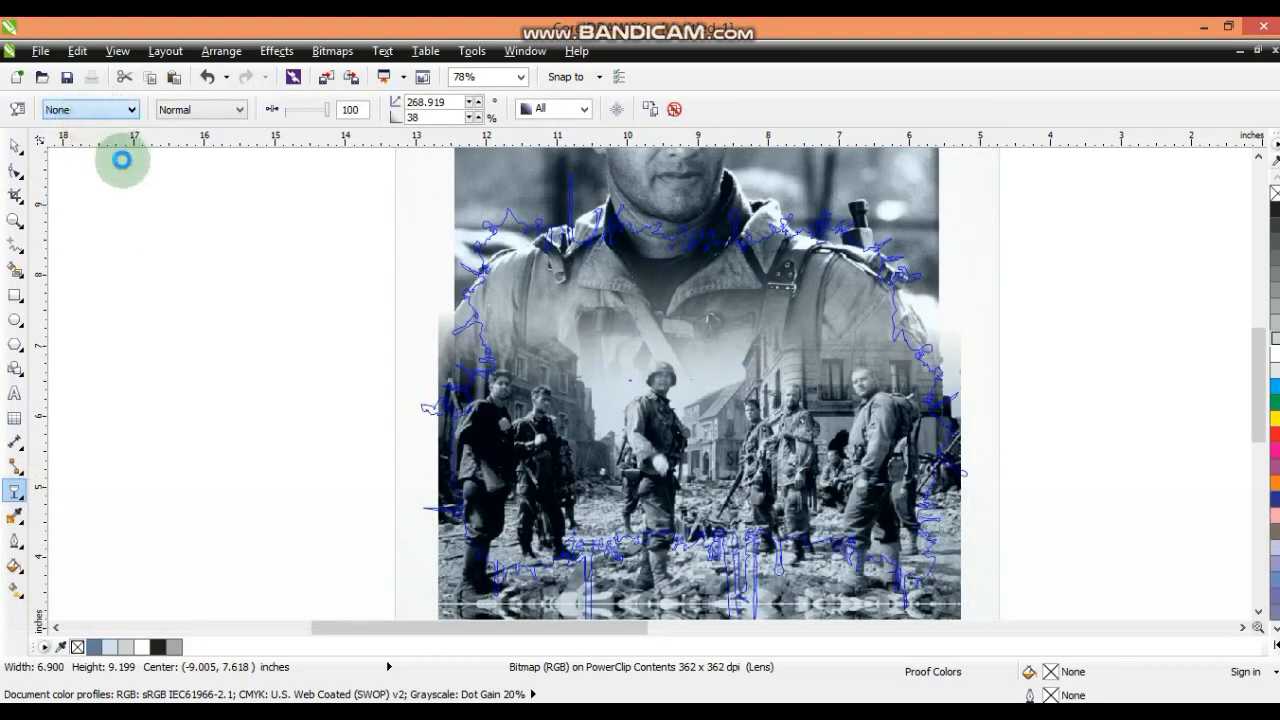
{"action": "left_click", "coordinate": [15, 145]}
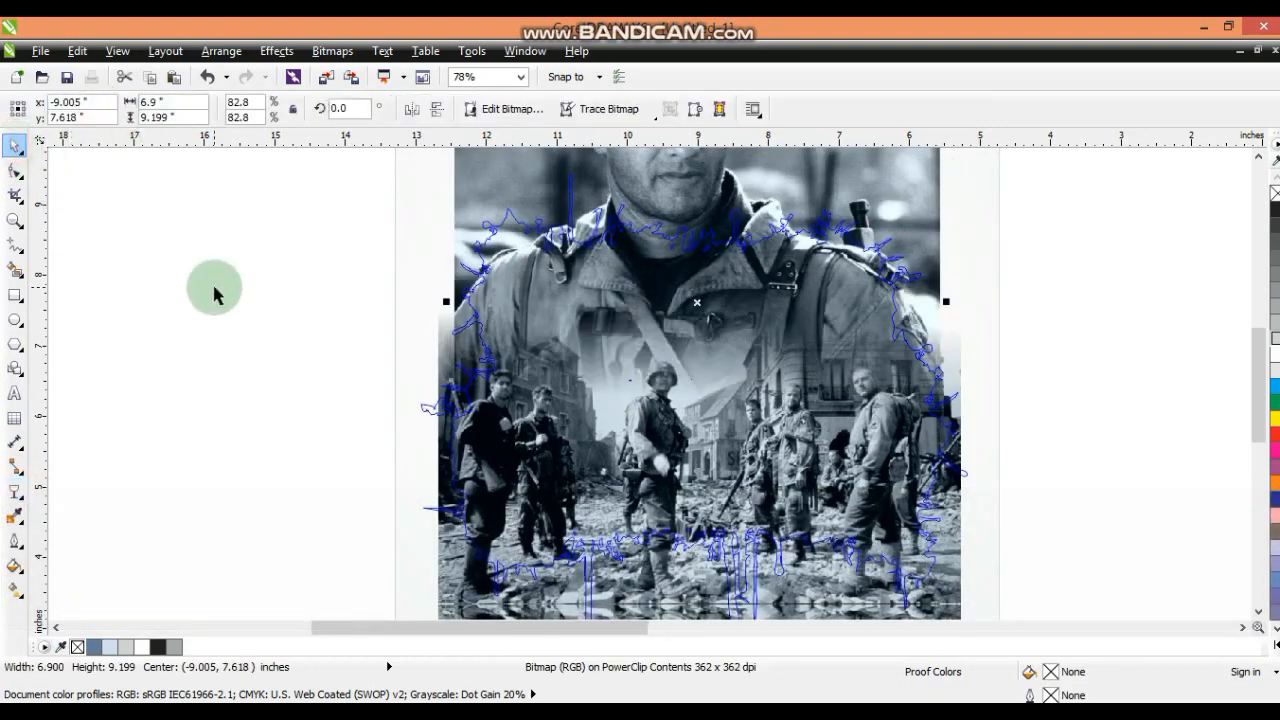
Shift the ruins photo's linear transparency upward so more of the buildings show, and finish editing the splatter.
{"action": "left_click", "coordinate": [657, 443]}
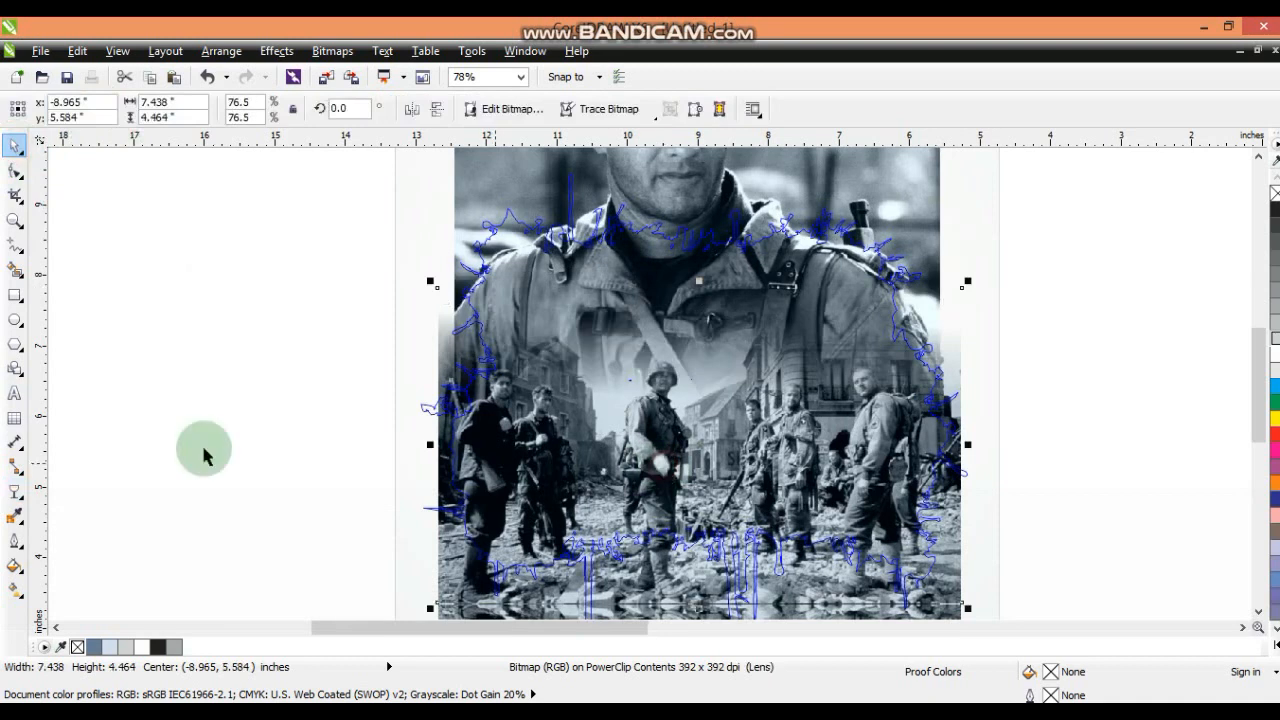
{"action": "left_click", "coordinate": [15, 489]}
{"action": "left_click_drag", "start_coordinate": [663, 432], "coordinate": [662, 362]}
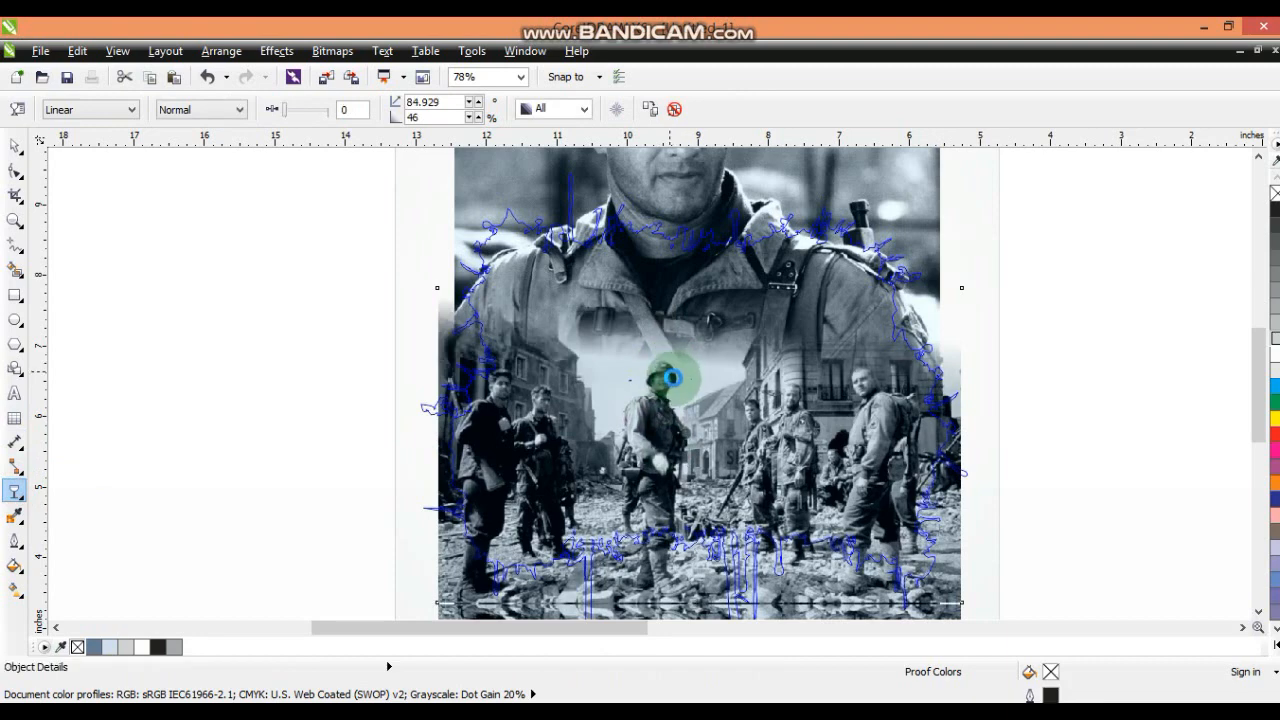
{"action": "left_click", "coordinate": [15, 146]}
{"action": "left_click", "coordinate": [332, 350]}
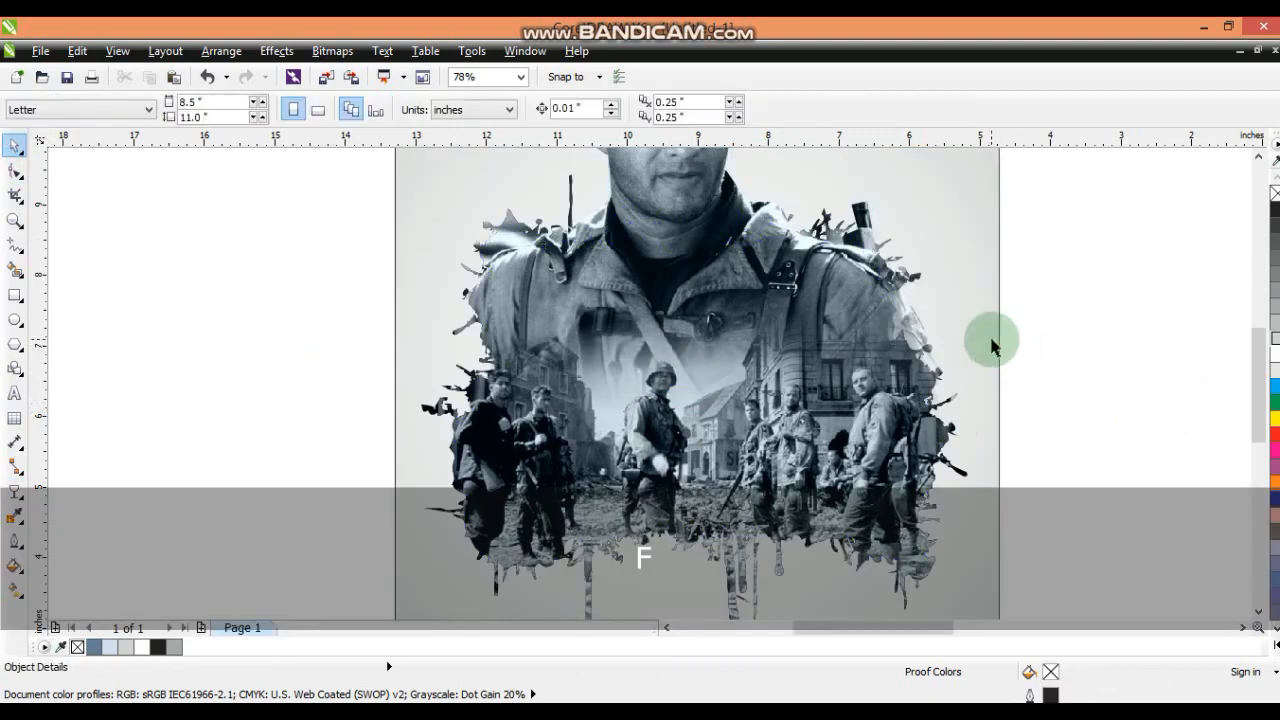
Try a solid black fill on the poster's background rectangle, and undo it.
{"action": "left_click", "coordinate": [992, 343]}
{"action": "key", "text": "shift+F2"}
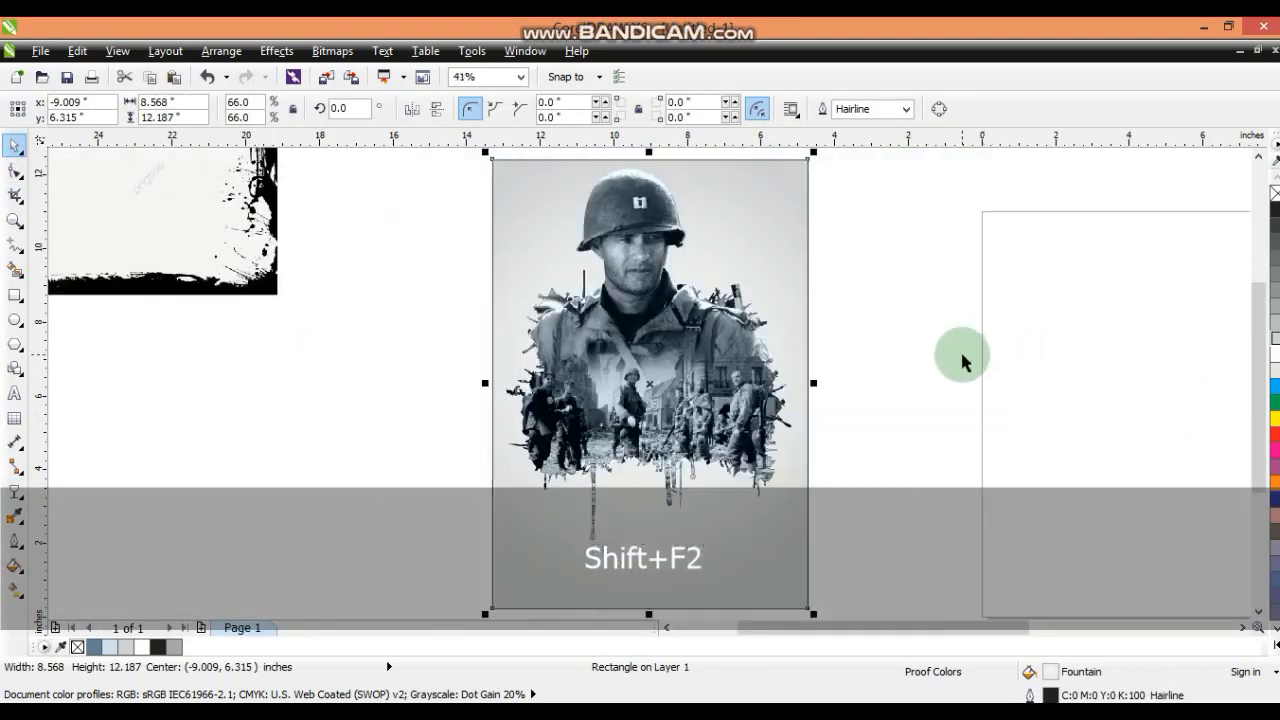
{"action": "left_click", "coordinate": [960, 350]}
{"action": "left_click", "coordinate": [807, 497]}
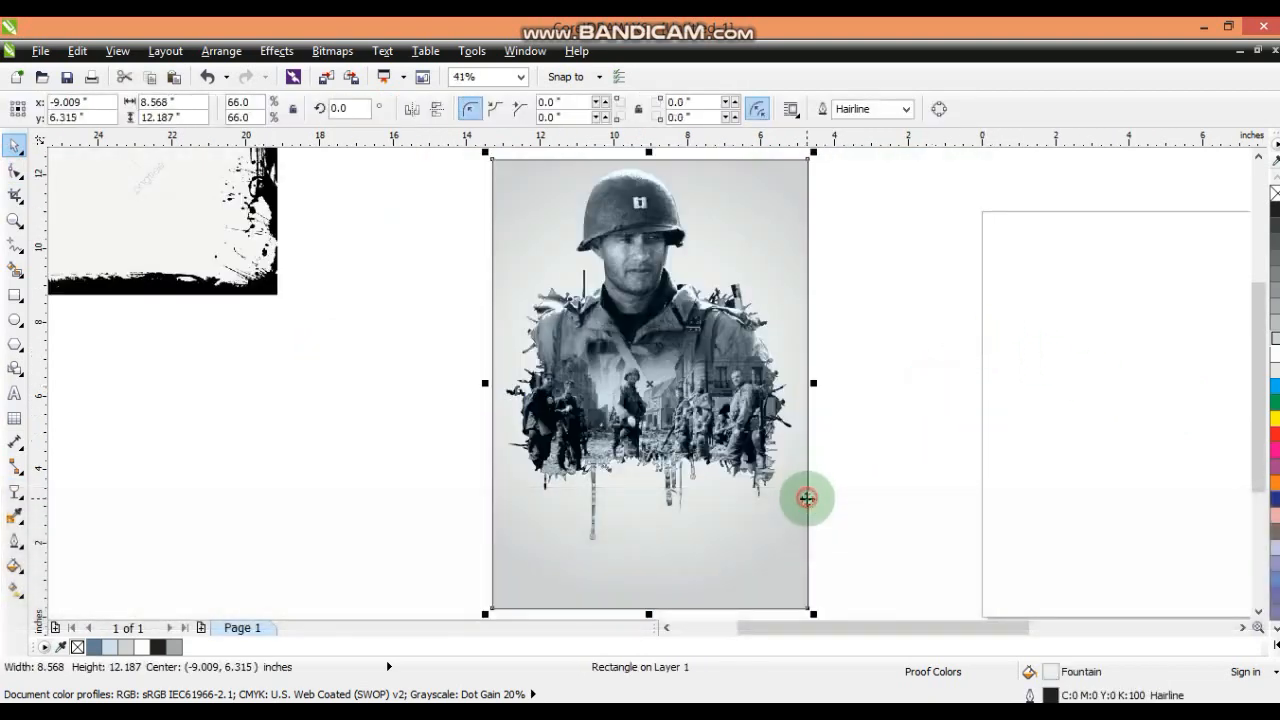
{"action": "left_click", "coordinate": [1274, 207]}
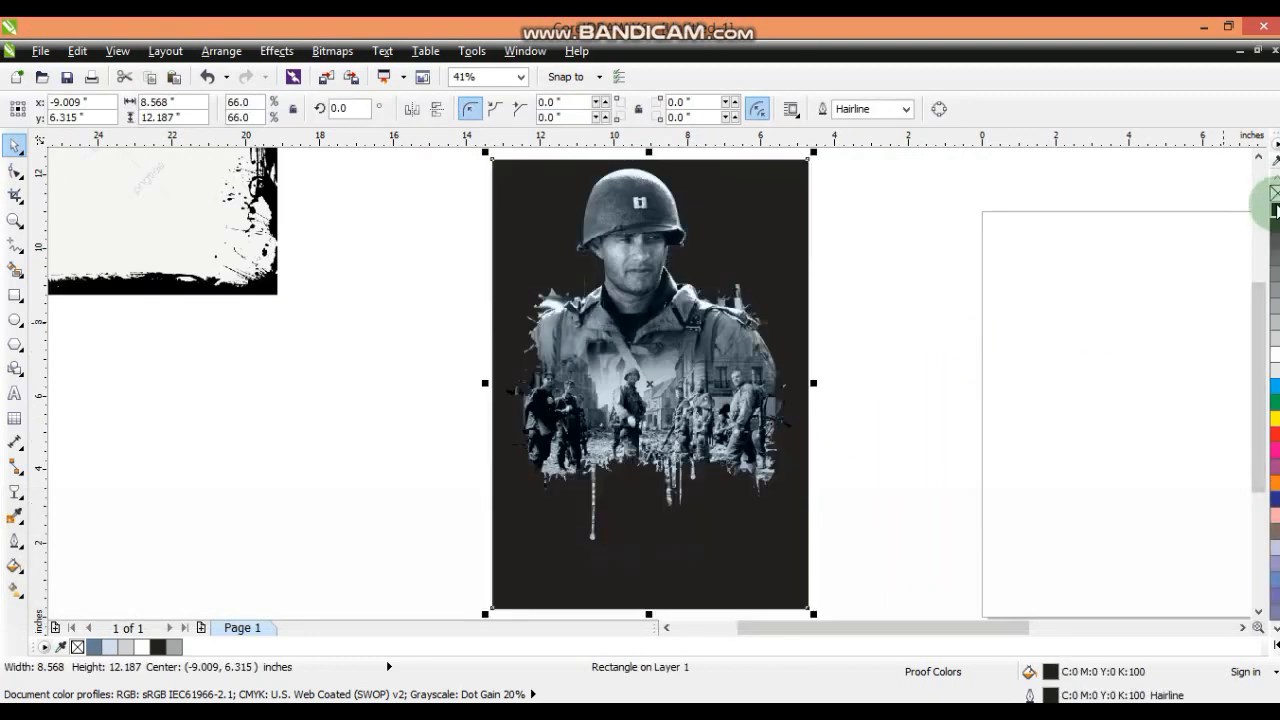
{"action": "key", "text": "ctrl+z"}
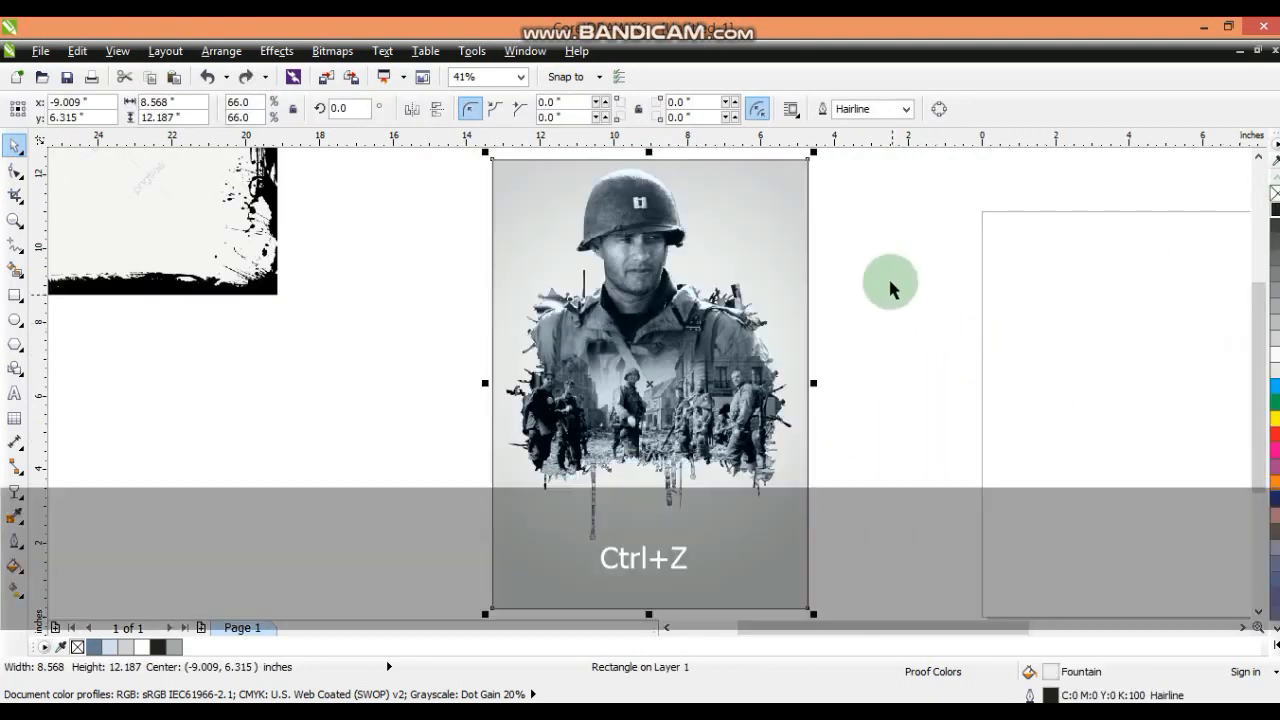
Move the four lines of title and credit text onto the lower part of the poster and bring them to the front.
{"action": "left_click", "coordinate": [1057, 300]}
{"action": "key", "text": "F4"}
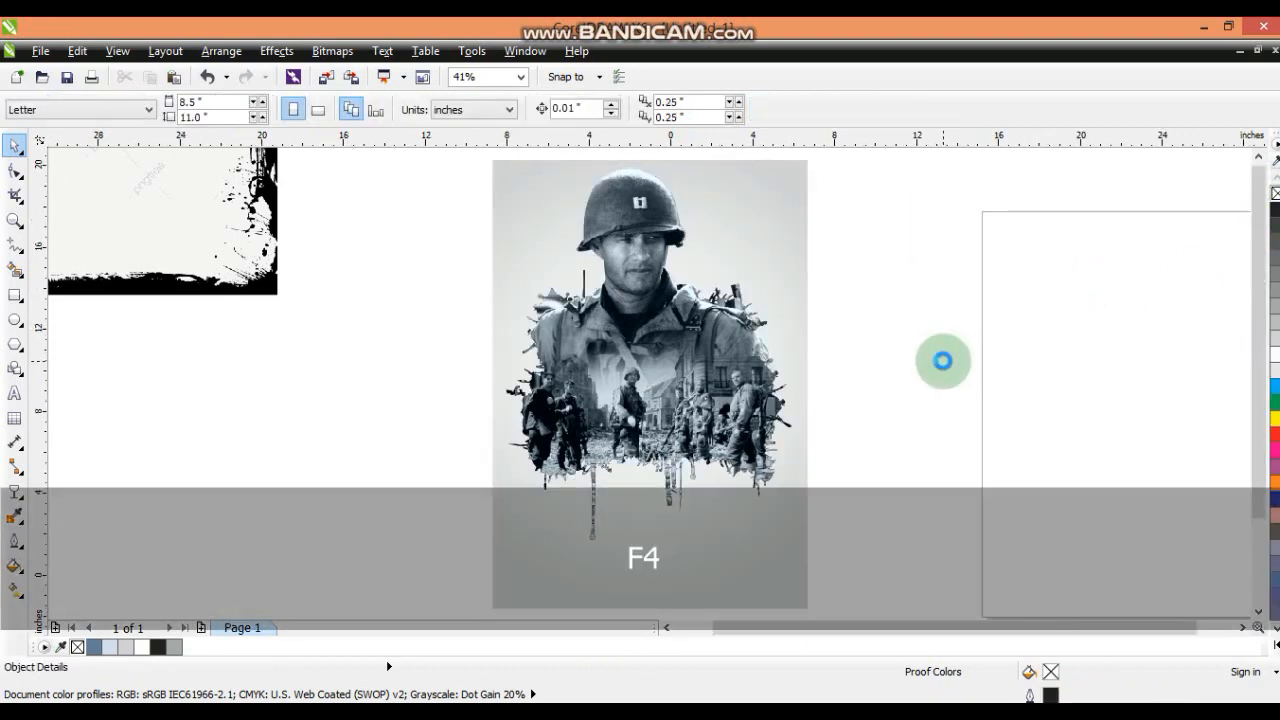
{"action": "left_click_drag", "start_coordinate": [894, 420], "coordinate": [1196, 592]}
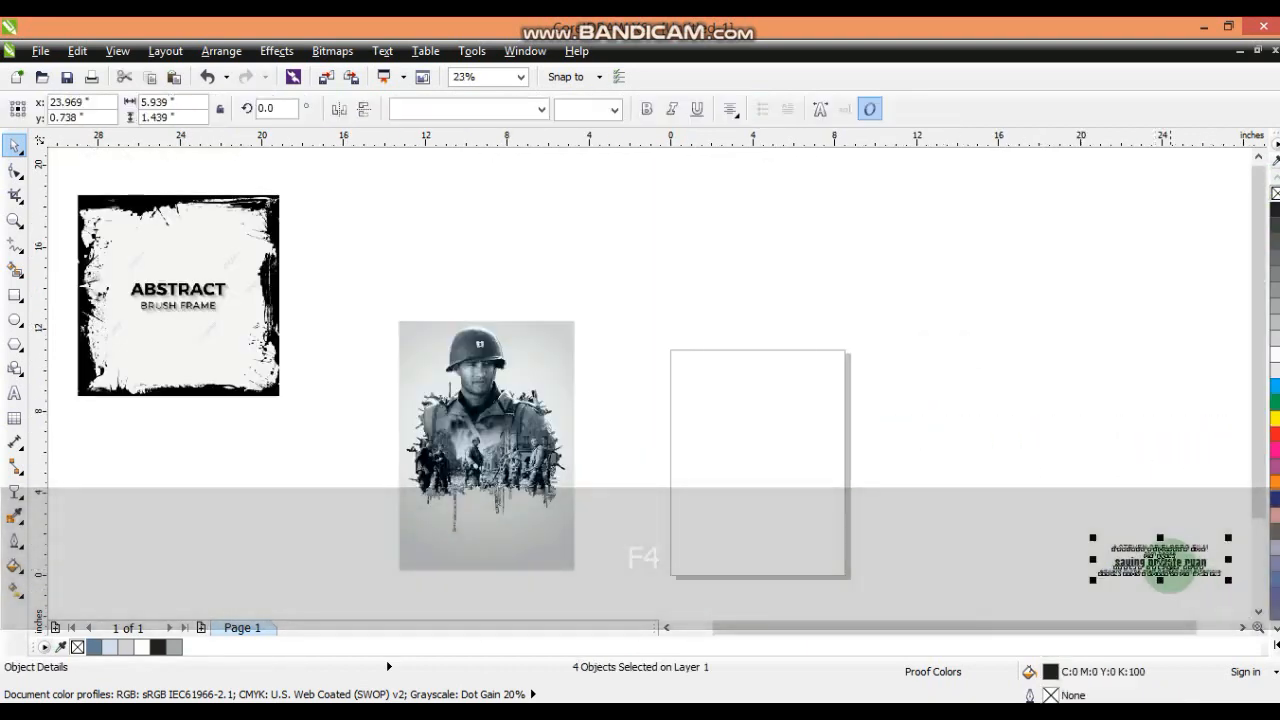
{"action": "left_click_drag", "start_coordinate": [1025, 514], "coordinate": [494, 534]}
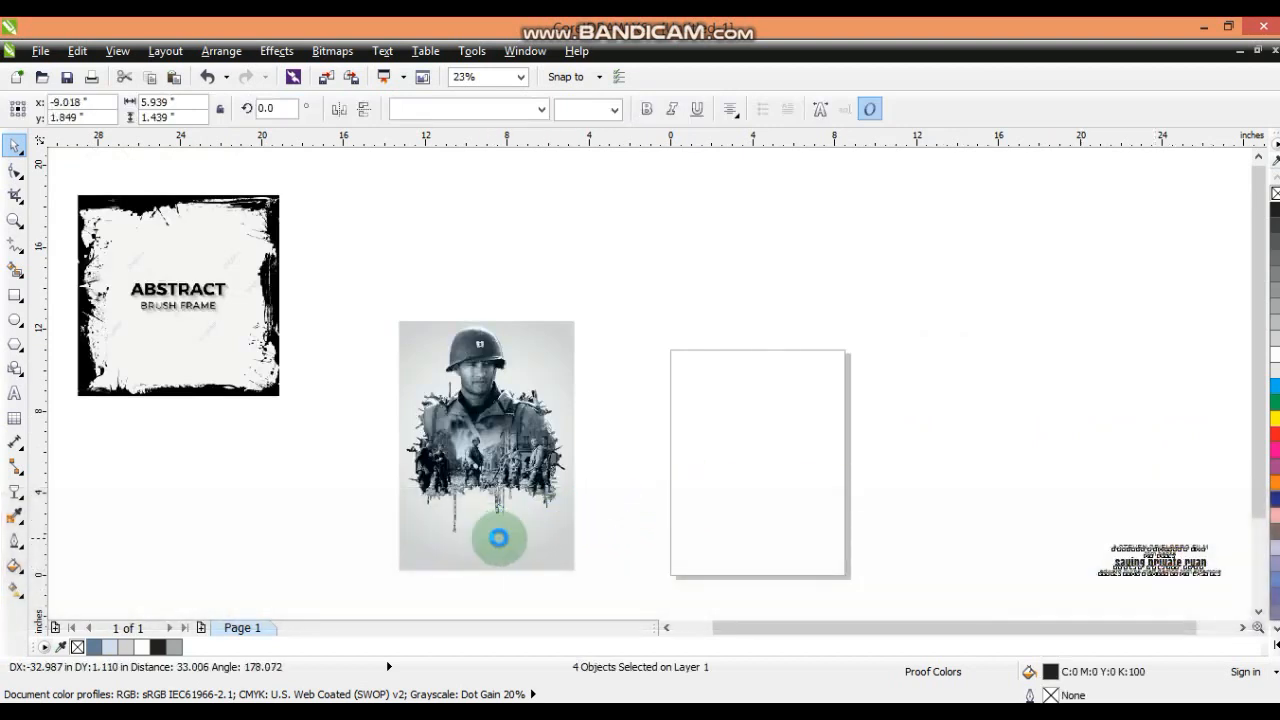
{"action": "key", "text": "shift+Page_Up"}
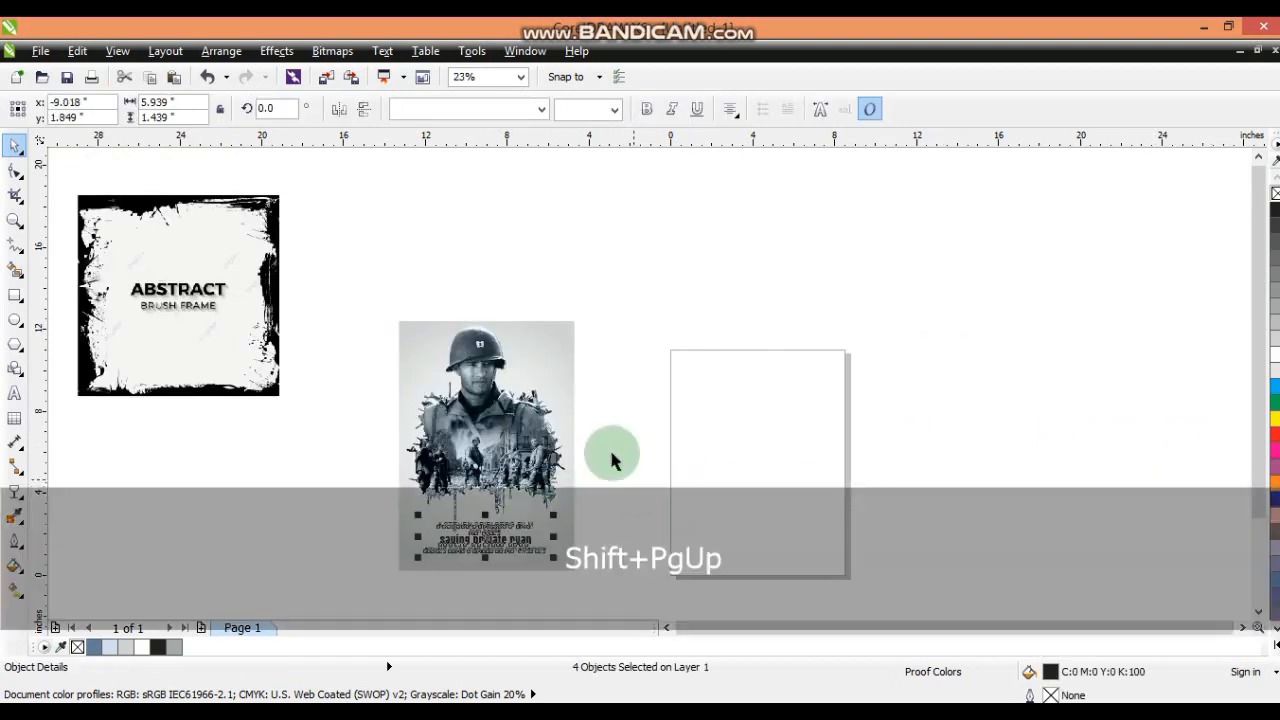
Scale the four text lines up together to about 6.48 inches wide beneath the ink splatter.
{"action": "left_click", "coordinate": [680, 357]}
{"action": "key", "text": "shift+F2"}
{"action": "key", "text": "Escape"}
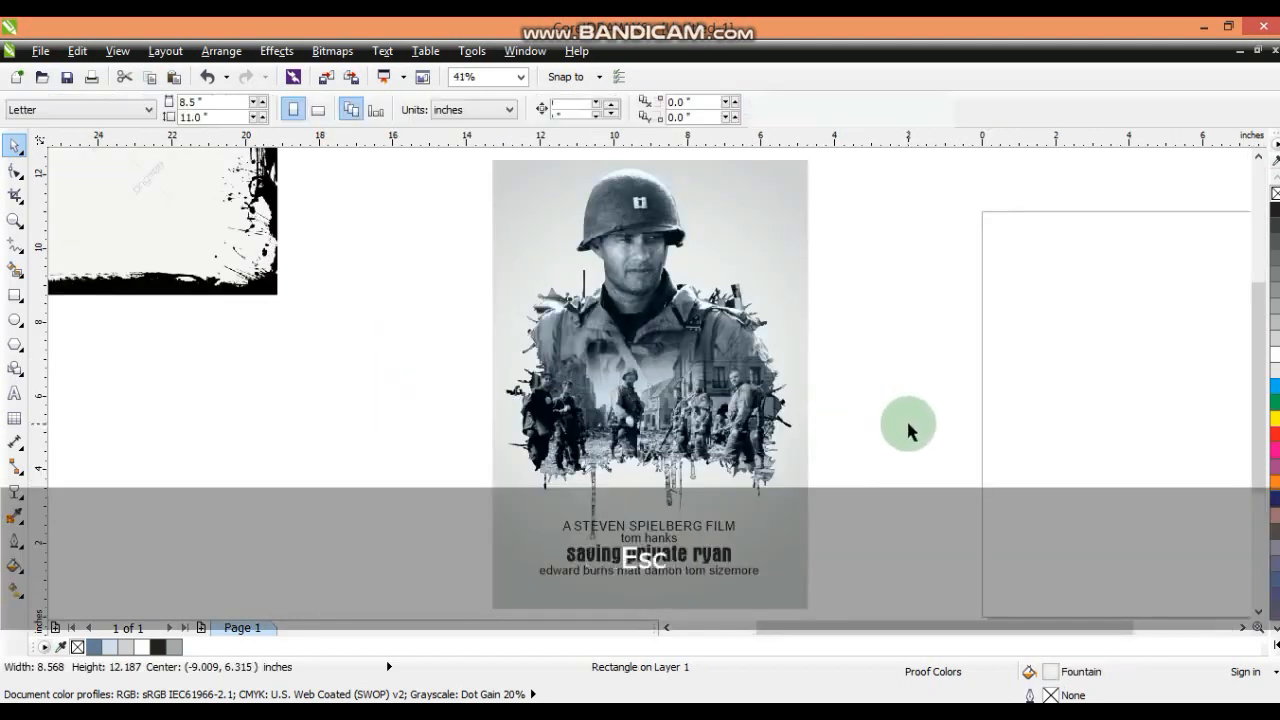
{"action": "left_click_drag", "start_coordinate": [893, 497], "coordinate": [522, 584]}
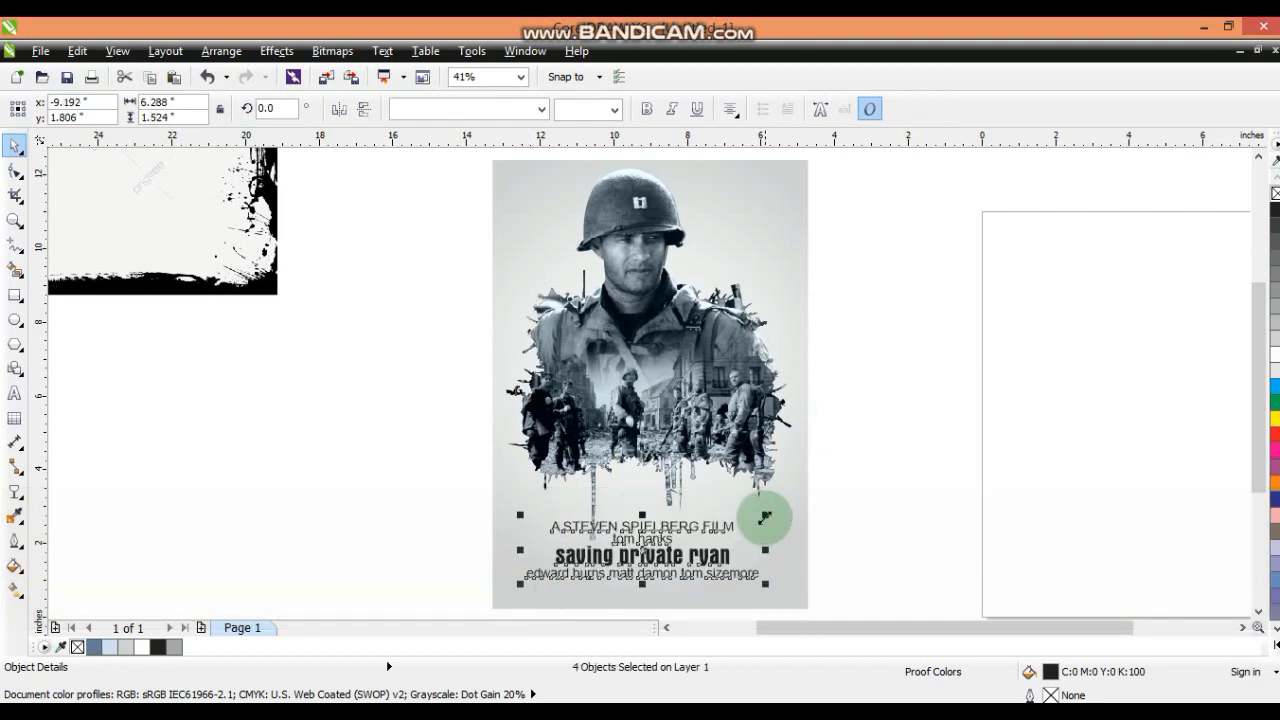
{"action": "left_click_drag", "start_coordinate": [762, 516], "coordinate": [770, 511]}
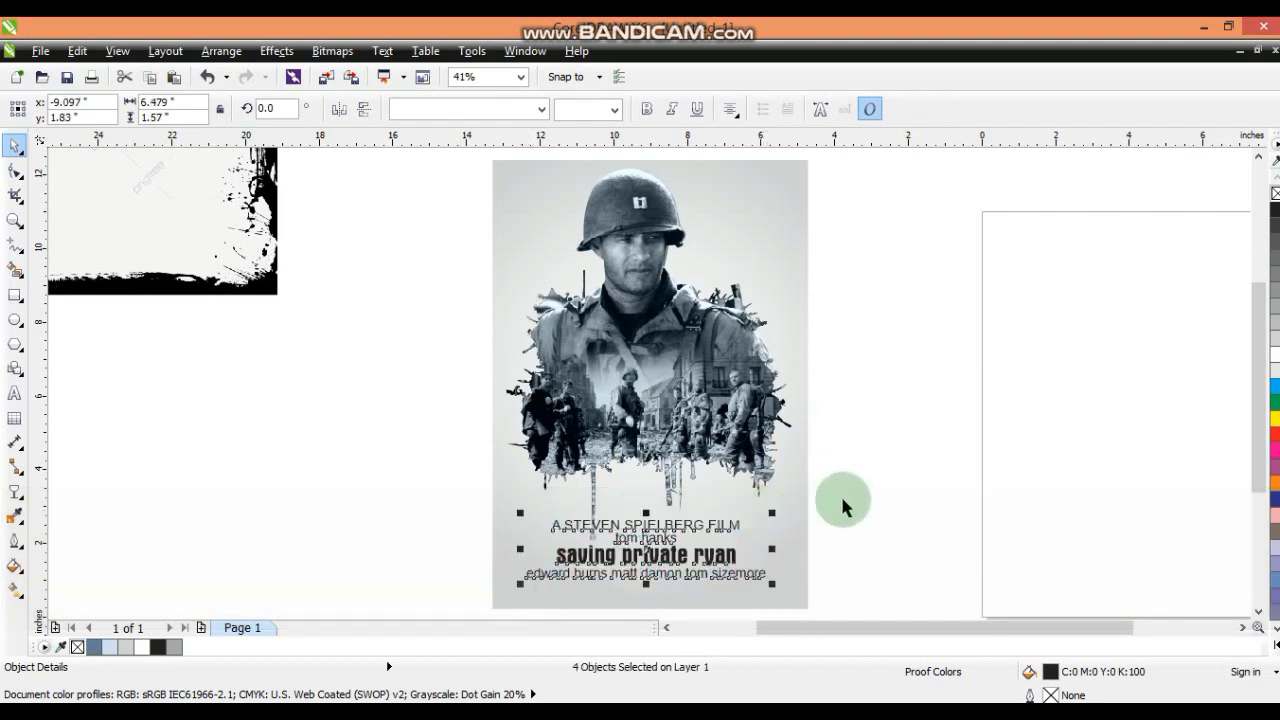
{"action": "left_click", "coordinate": [862, 498]}
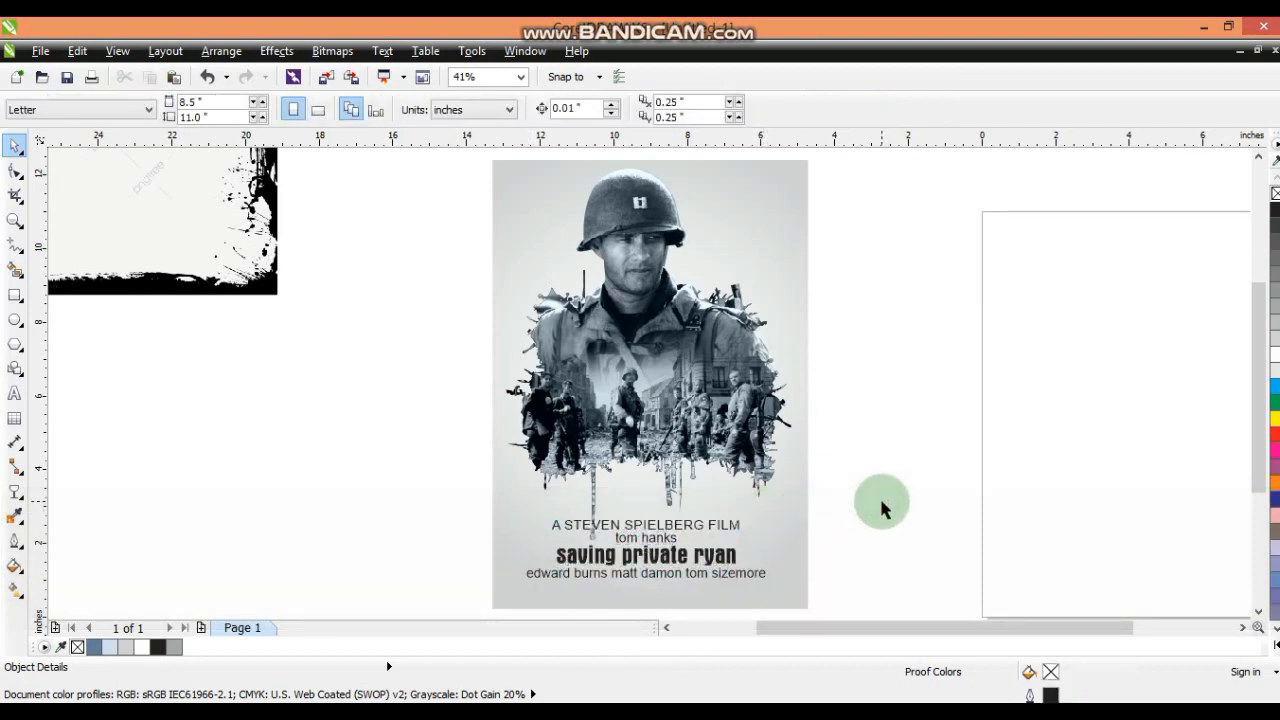
Change the case of the movie title "saving private ryan" to UPPERCASE.
{"action": "left_click", "coordinate": [690, 557]}
{"action": "left_click", "coordinate": [382, 51]}
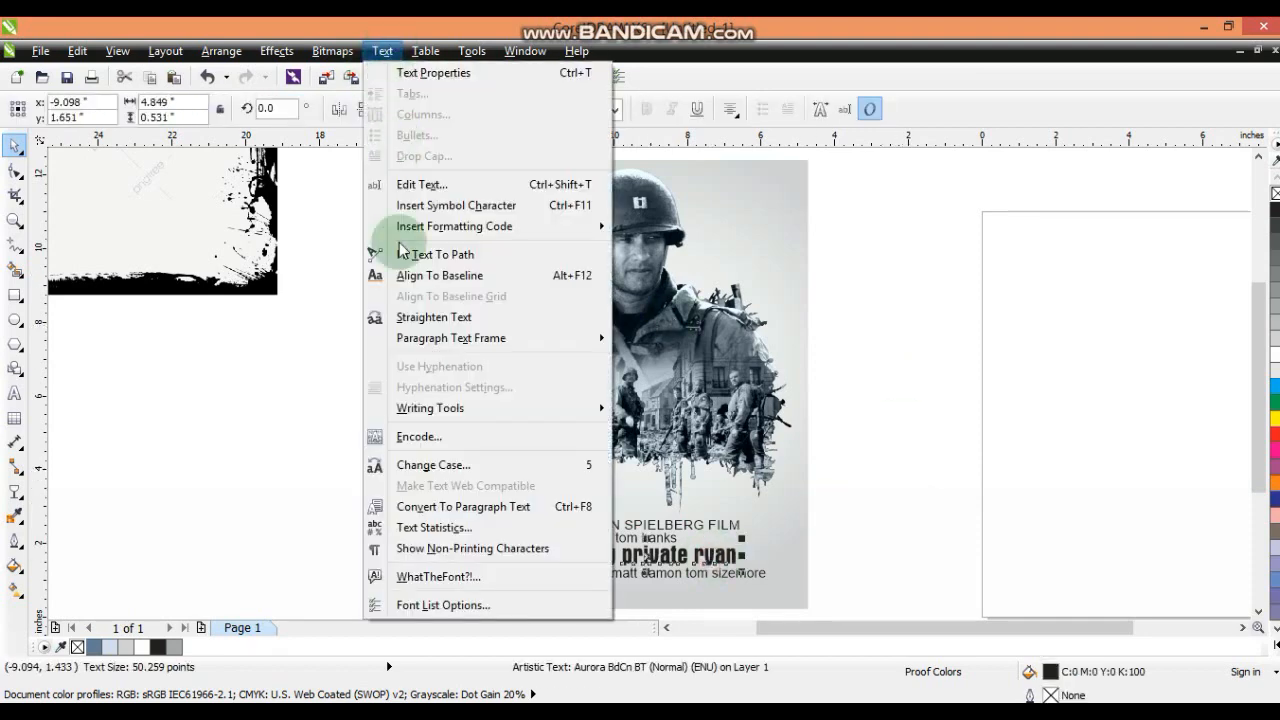
{"action": "left_click", "coordinate": [420, 465]}
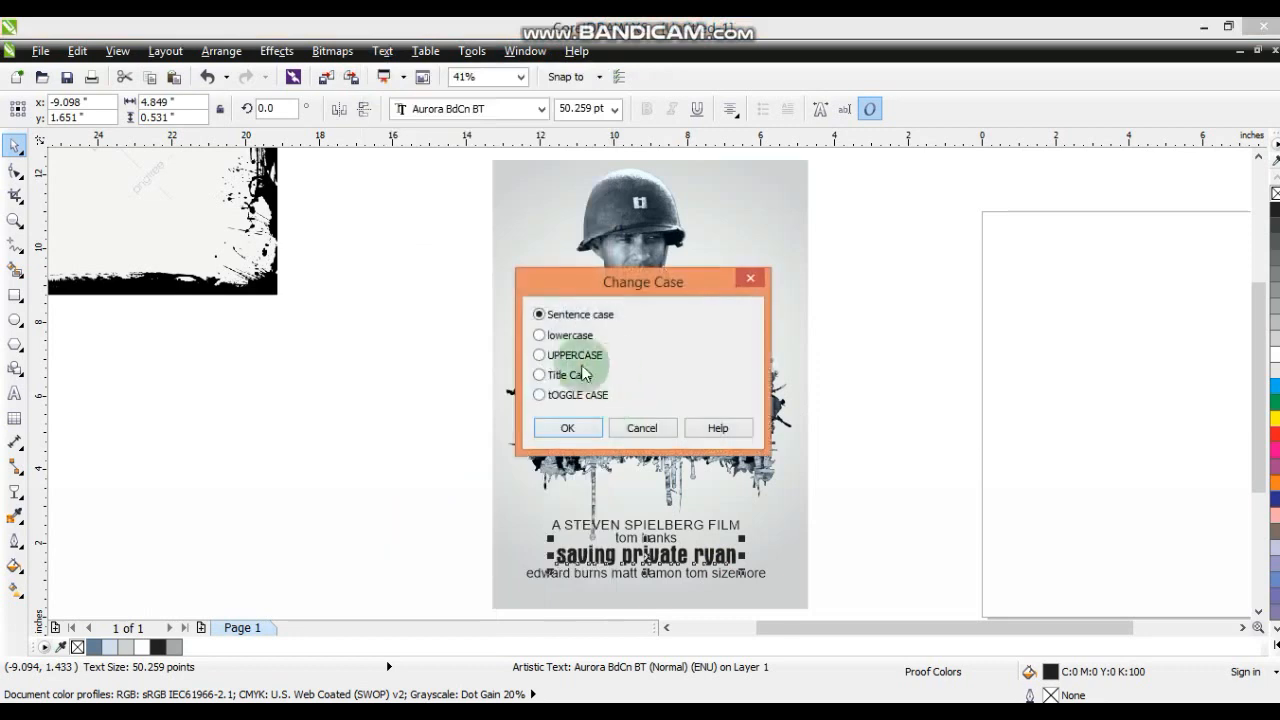
{"action": "left_click", "coordinate": [540, 355]}
{"action": "left_click", "coordinate": [563, 428]}
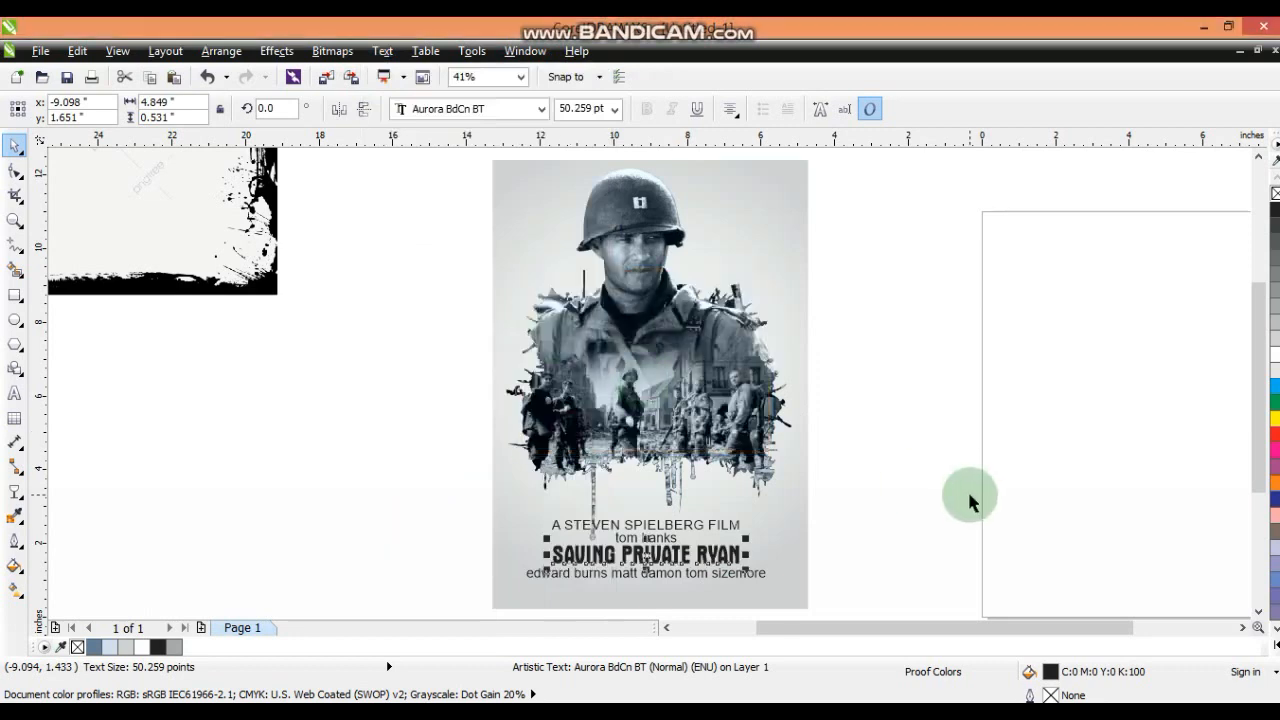
Enlarge the whole title and credit text block slightly more on the poster.
{"action": "left_click_drag", "start_coordinate": [857, 500], "coordinate": [525, 595]}
{"action": "left_click_drag", "start_coordinate": [772, 515], "coordinate": [514, 508]}
{"action": "left_click", "coordinate": [849, 429]}
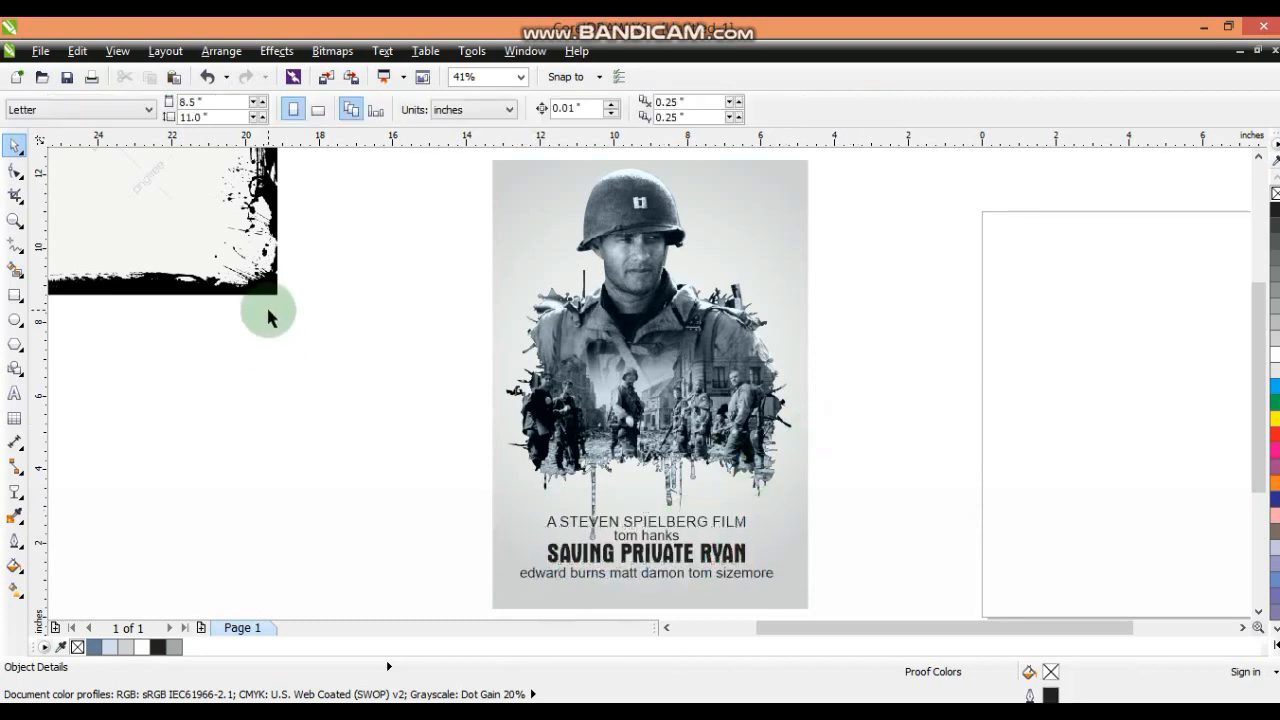
Move the abstract brush frame bitmap to the empty area right of the page and start a Low Quality Image outline trace of it.
{"action": "mouse_move", "coordinate": [250, 258]}
{"action": "left_mouse_down"}
{"action": "mouse_move", "coordinate": [314, 462]}
{"action": "mouse_move", "coordinate": [287, 430]}
{"action": "mouse_move", "coordinate": [906, 451]}
{"action": "left_mouse_up"}
{"action": "key", "text": "F3"}
{"action": "right_click", "coordinate": [906, 451]}
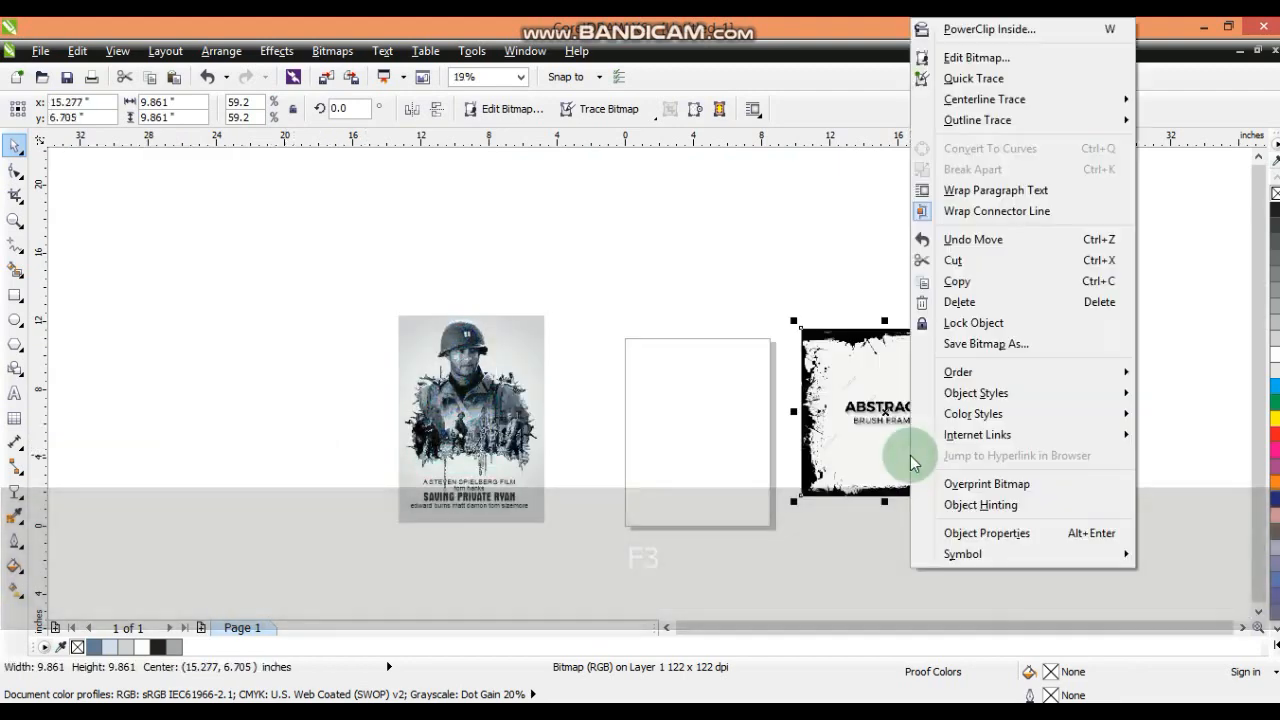
{"action": "mouse_move", "coordinate": [920, 120]}
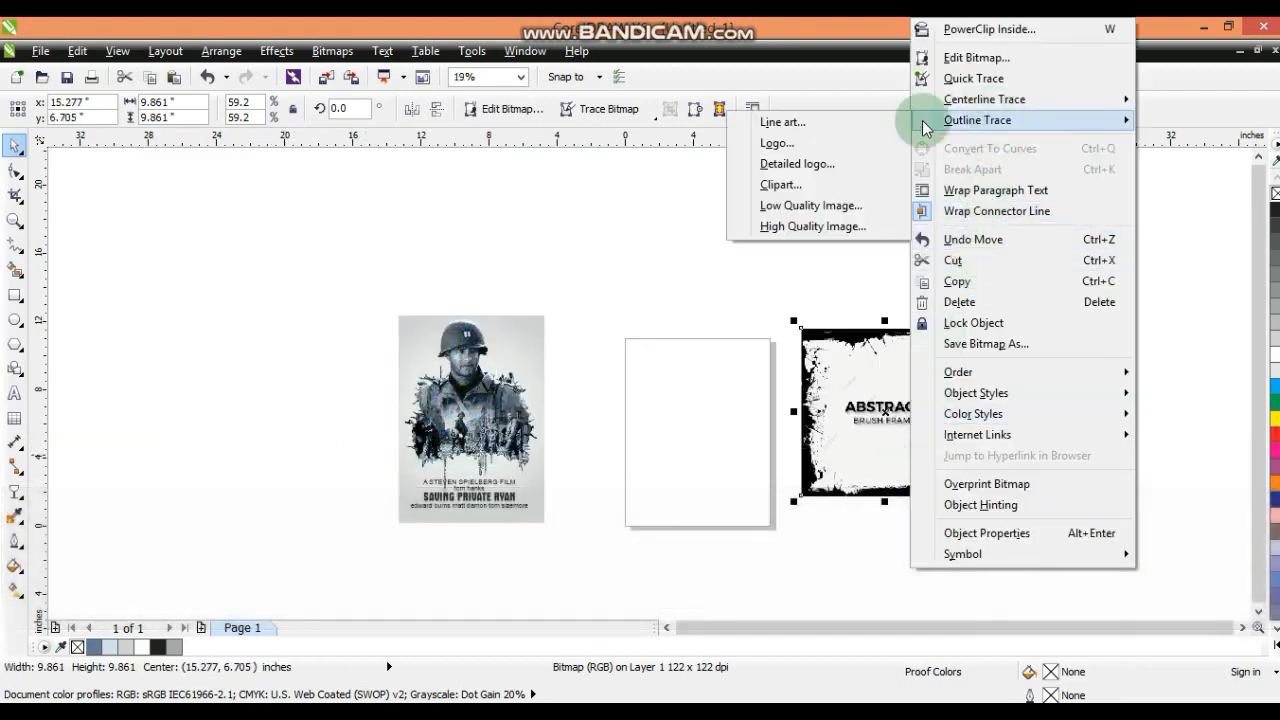
{"action": "left_click", "coordinate": [800, 207]}
{"action": "left_click", "coordinate": [595, 412]}
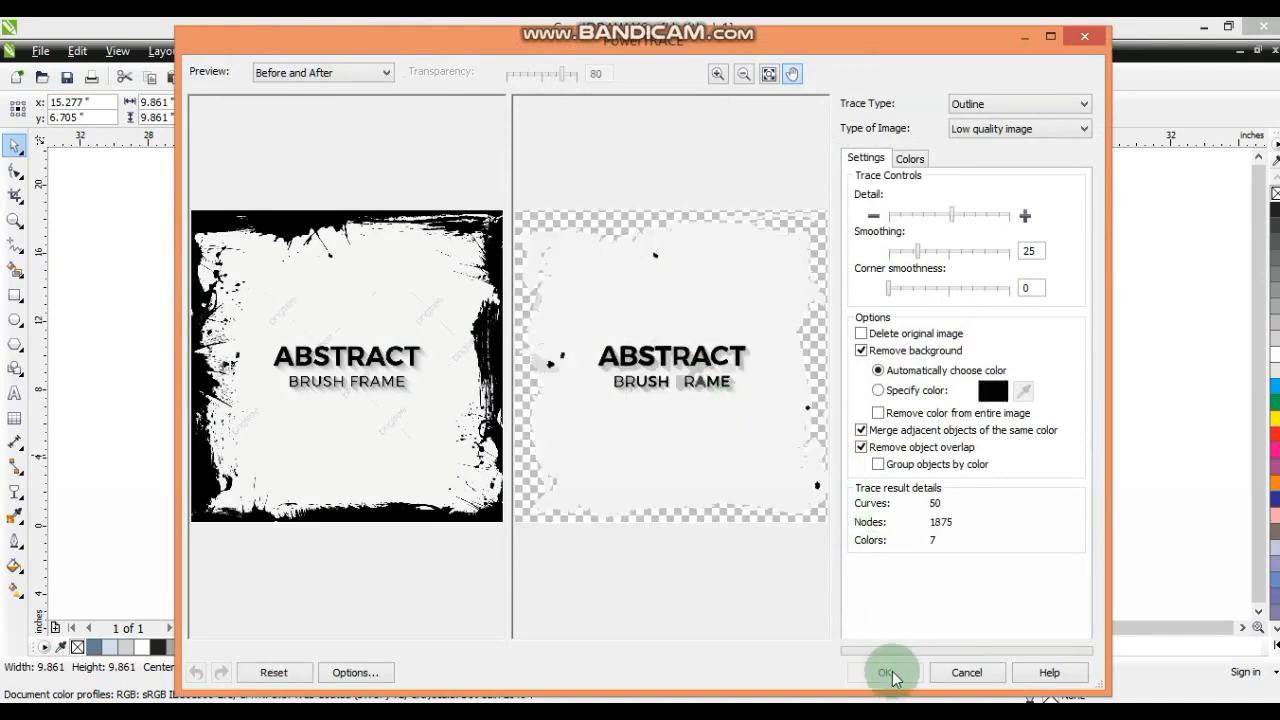
Raise the trace detail to its maximum and apply the trace.
{"action": "left_click", "coordinate": [1002, 214]}
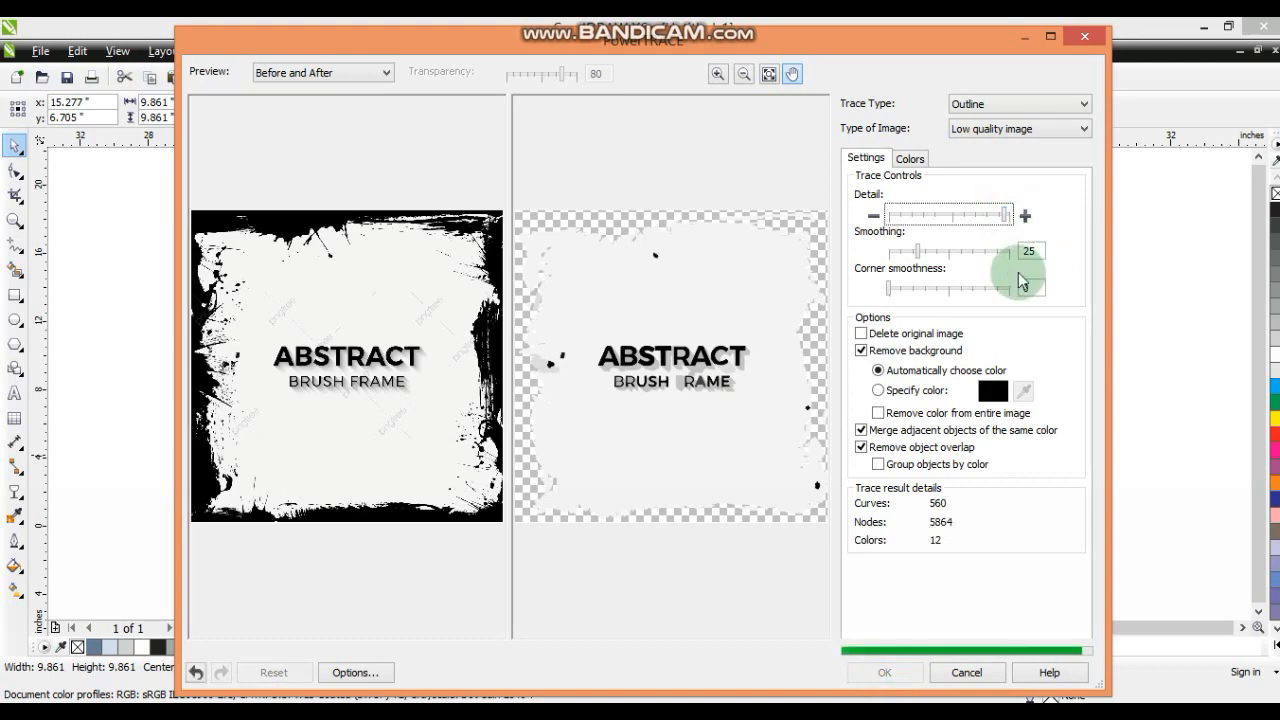
{"action": "left_click_drag", "start_coordinate": [1005, 216], "coordinate": [1021, 216]}
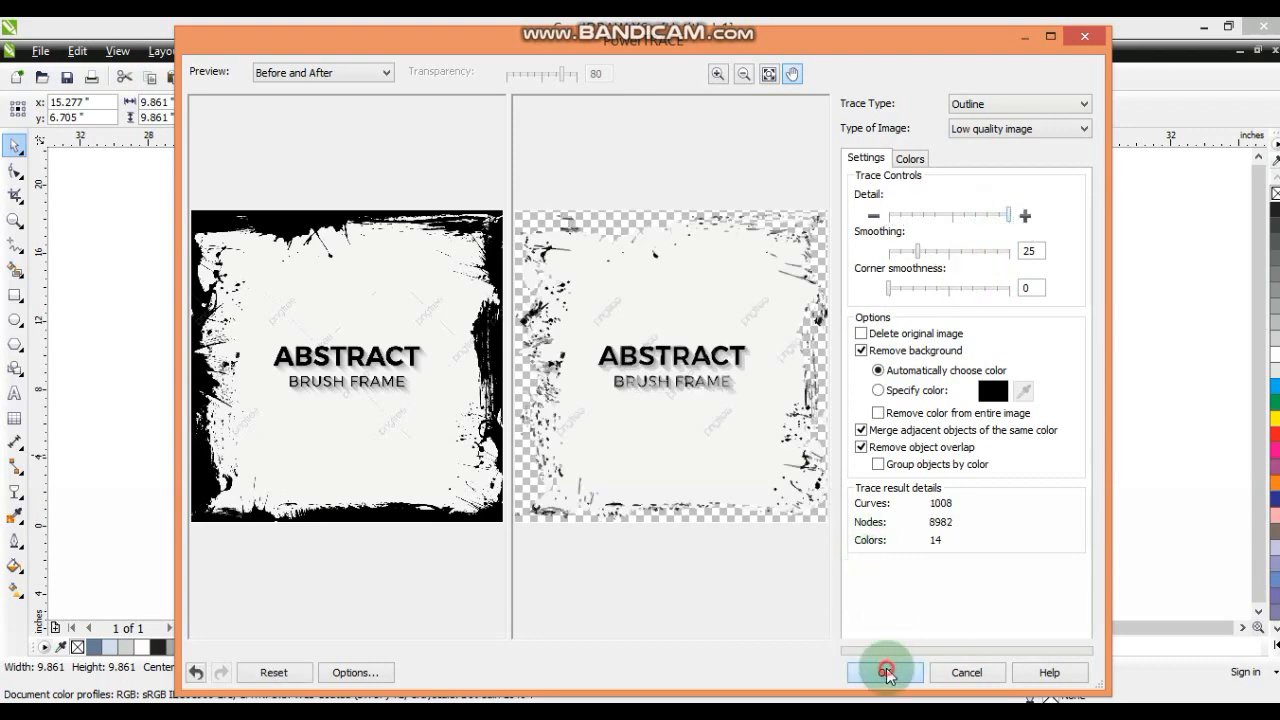
{"action": "left_click", "coordinate": [884, 672]}
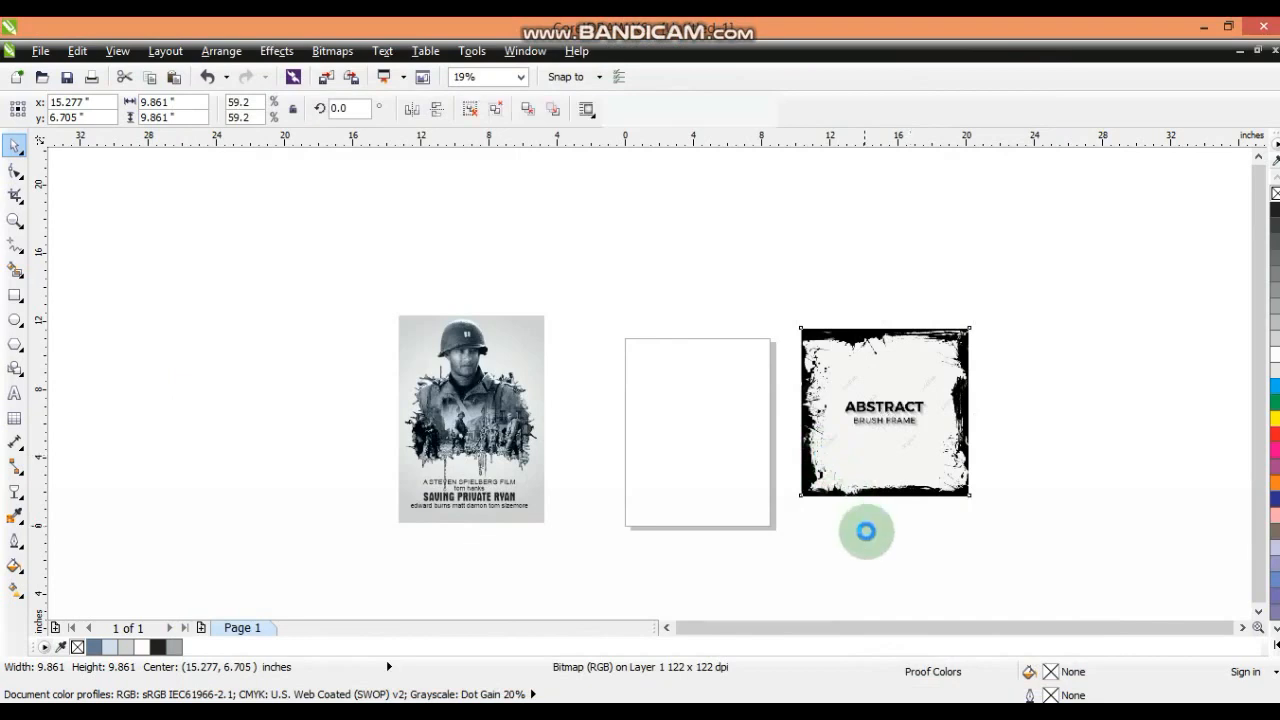
Separate the traced group from the original bitmap, ungroup it, and pull the pale brush shape out above the page.
{"action": "left_click", "coordinate": [866, 531]}
{"action": "left_click_drag", "start_coordinate": [866, 457], "coordinate": [1083, 455]}
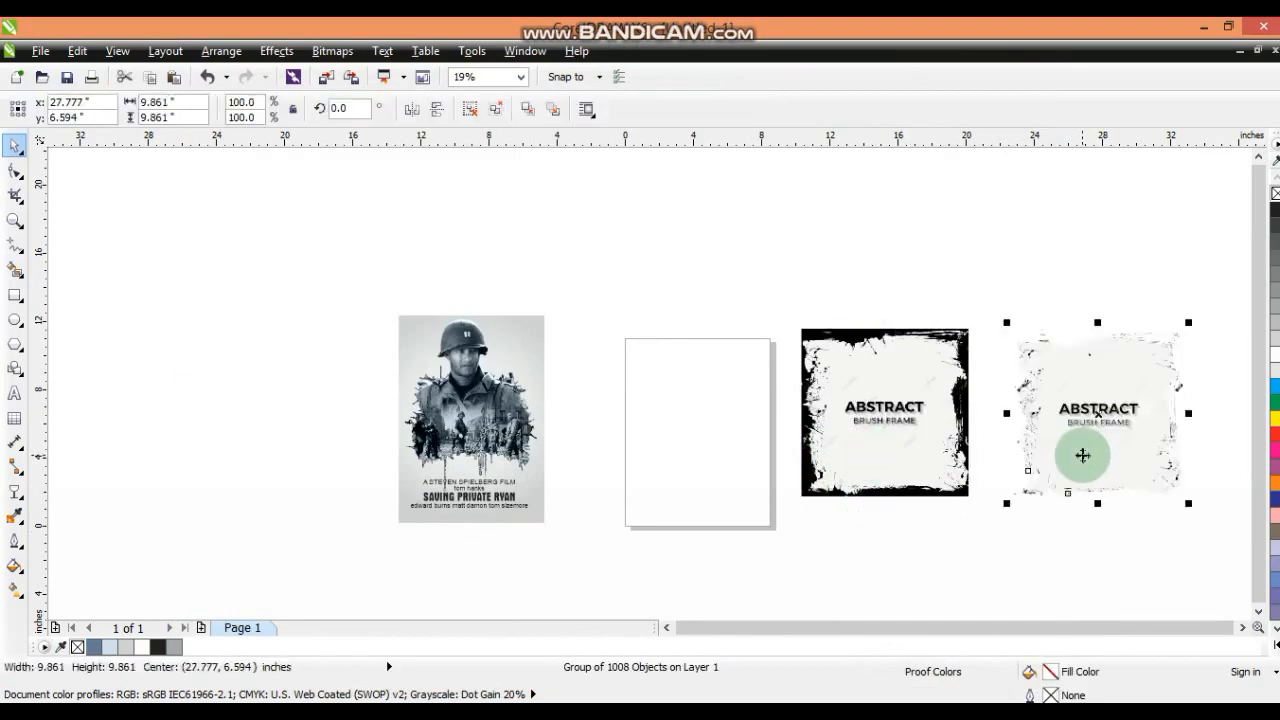
{"action": "left_click", "coordinate": [469, 109]}
{"action": "left_click", "coordinate": [829, 186]}
{"action": "mouse_move", "coordinate": [1101, 363]}
{"action": "left_mouse_down"}
{"action": "mouse_move", "coordinate": [737, 211]}
{"action": "mouse_move", "coordinate": [709, 223]}
{"action": "left_mouse_up"}
{"action": "left_click", "coordinate": [851, 200]}
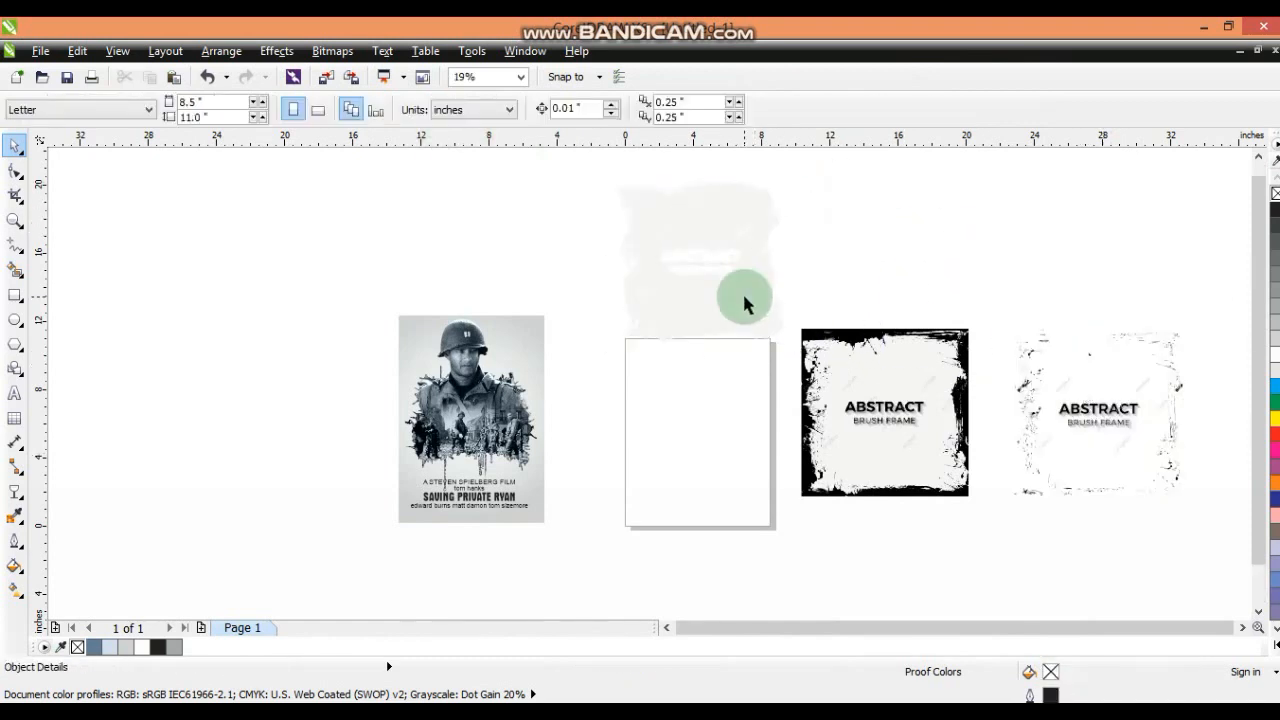
Break the pale brush shape apart and weld the pieces into one solid shape.
{"action": "left_click", "coordinate": [743, 300]}
{"action": "key", "text": "shift+F2"}
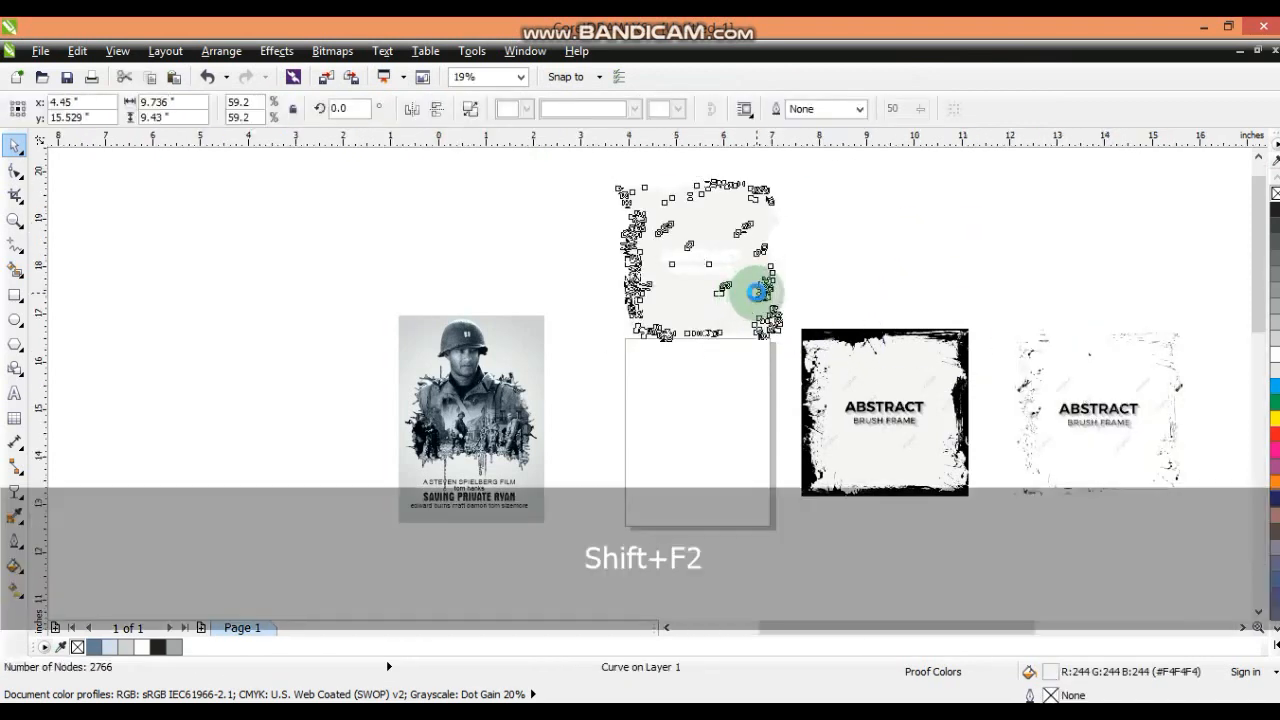
{"action": "left_click", "coordinate": [470, 108]}
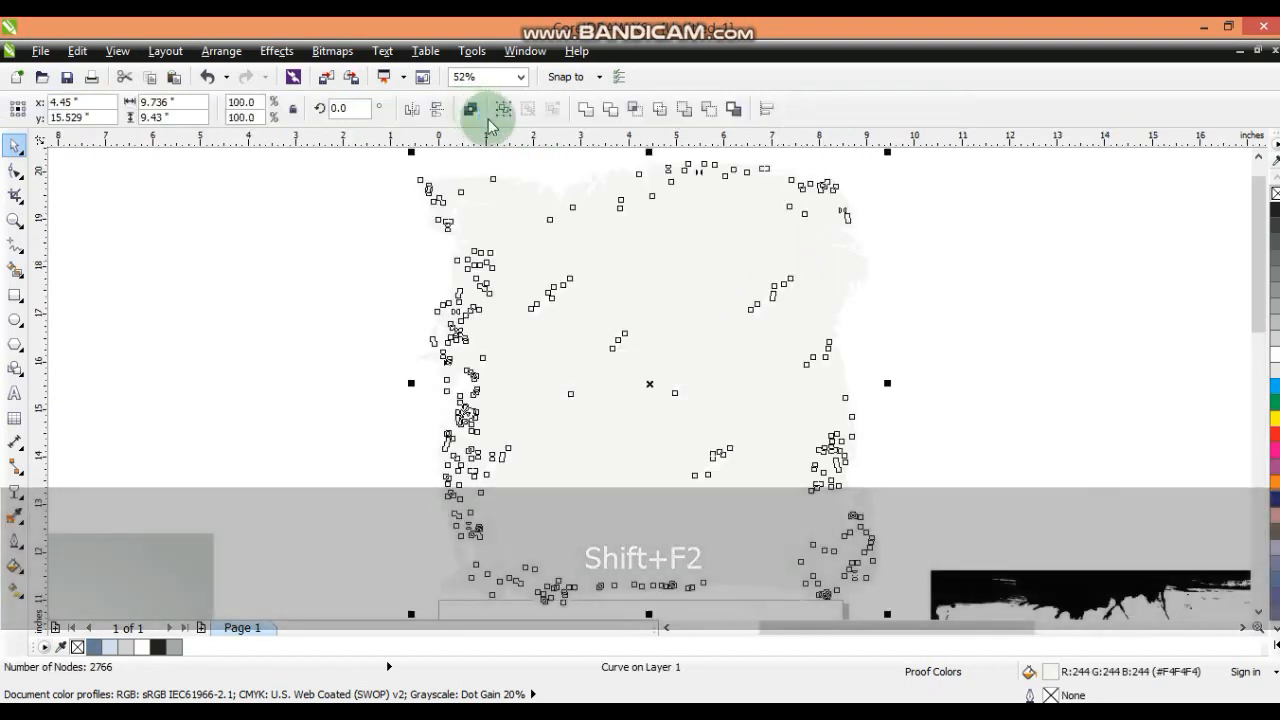
{"action": "left_click", "coordinate": [586, 108]}
{"action": "left_click", "coordinate": [367, 289]}
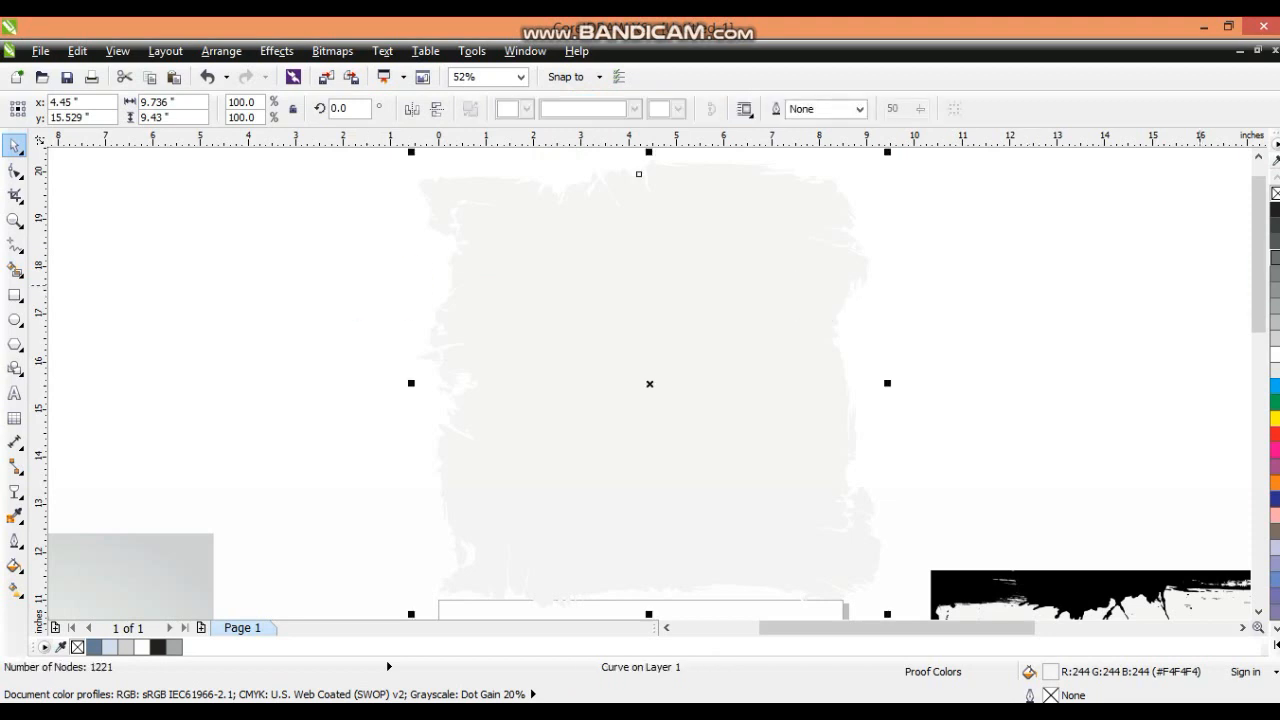
Fill the welded brush shape with black, and delete the brush frame bitmap along with the leftover trace pieces.
{"action": "left_click", "coordinate": [1275, 209]}
{"action": "left_click", "coordinate": [1120, 262]}
{"action": "key", "text": "F4"}
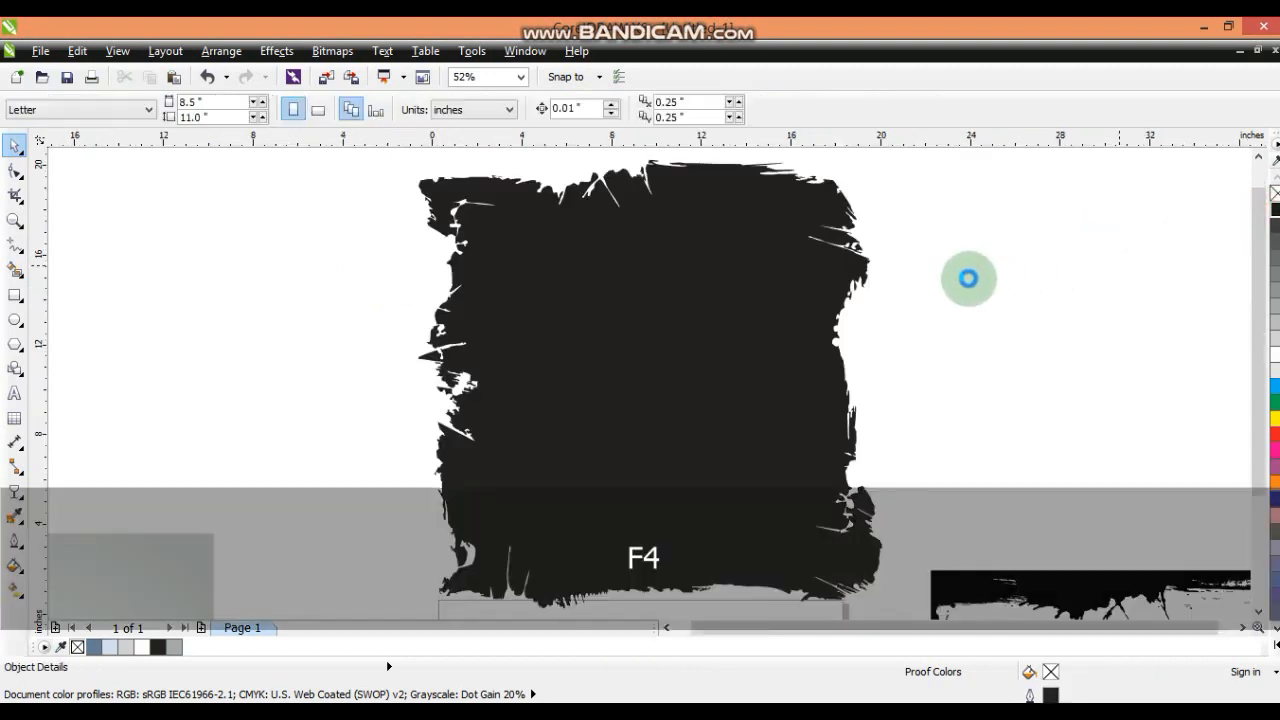
{"action": "left_click_drag", "start_coordinate": [652, 308], "coordinate": [1137, 591]}
{"action": "key", "text": "Delete"}
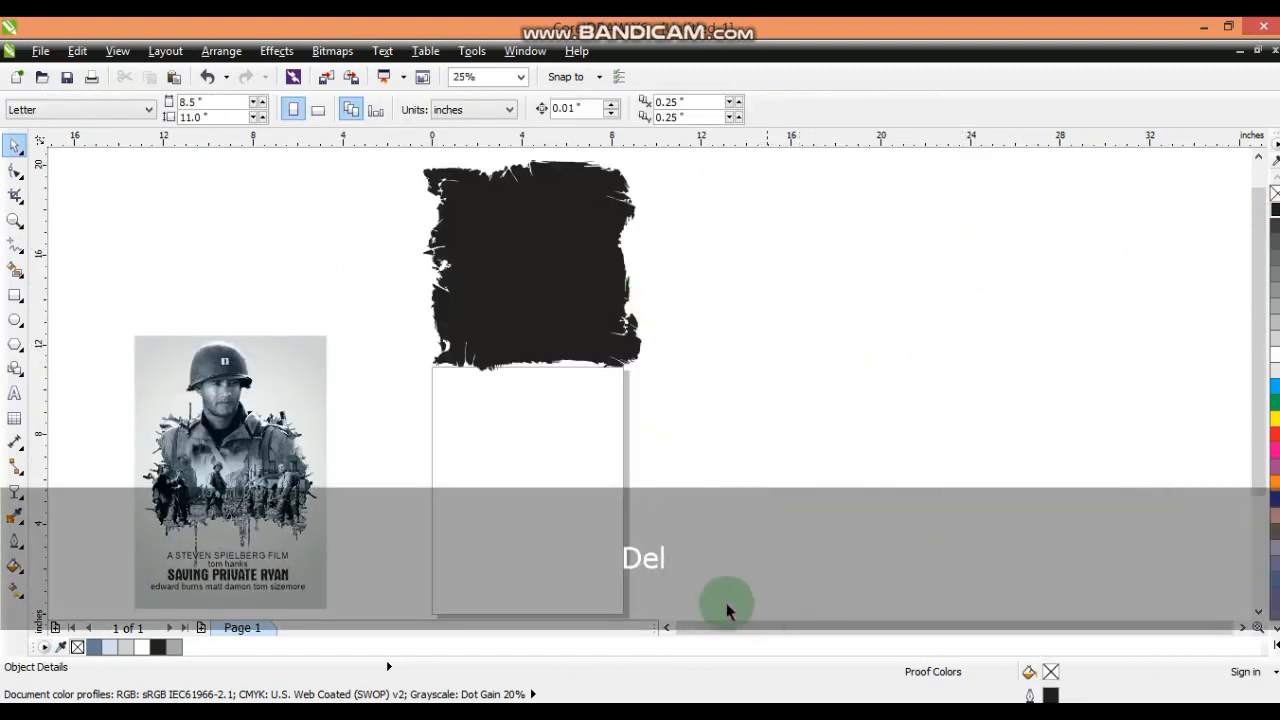
Place a copy of the grey-to-white background rectangle in the empty area left of the poster.
{"action": "left_click", "coordinate": [665, 627]}
{"action": "left_click", "coordinate": [665, 627]}
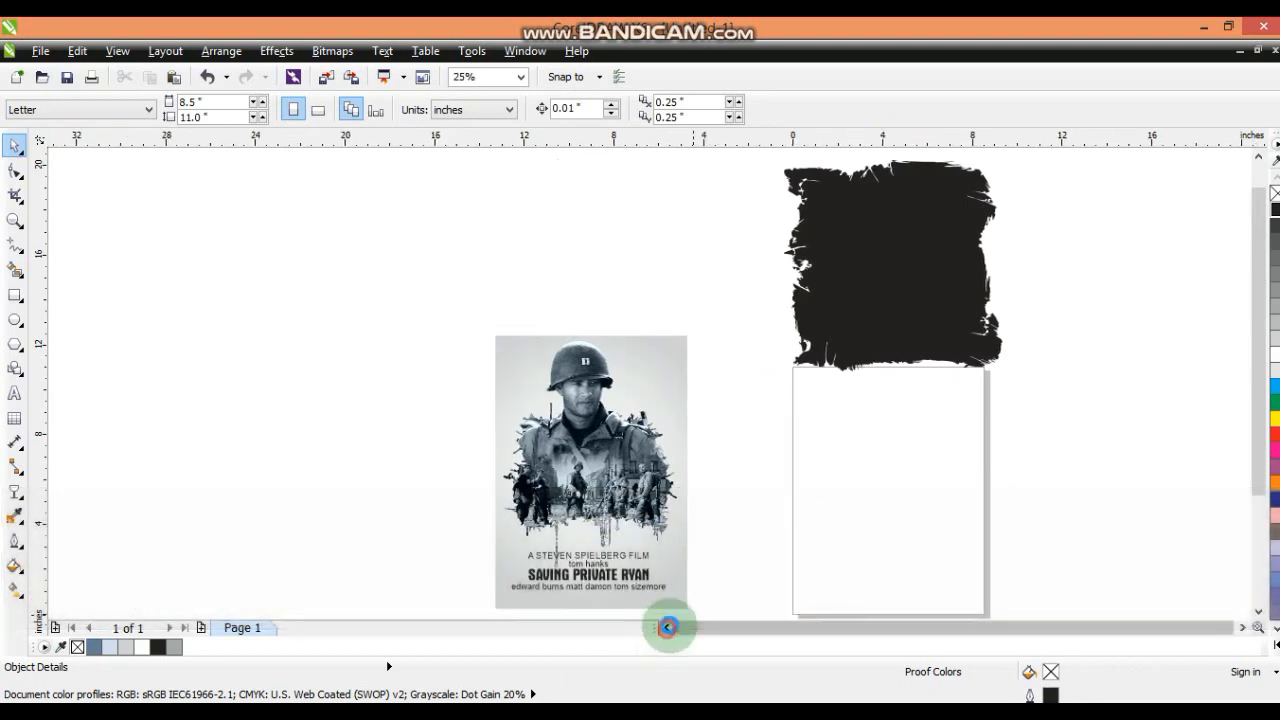
{"action": "left_click", "coordinate": [665, 627]}
{"action": "left_click", "coordinate": [786, 344]}
{"action": "left_click_drag", "start_coordinate": [786, 344], "coordinate": [543, 349]}
Center the black brush shape horizontally and vertically on the copied rectangle and bring it to the front.
{"action": "left_click", "coordinate": [937, 297]}
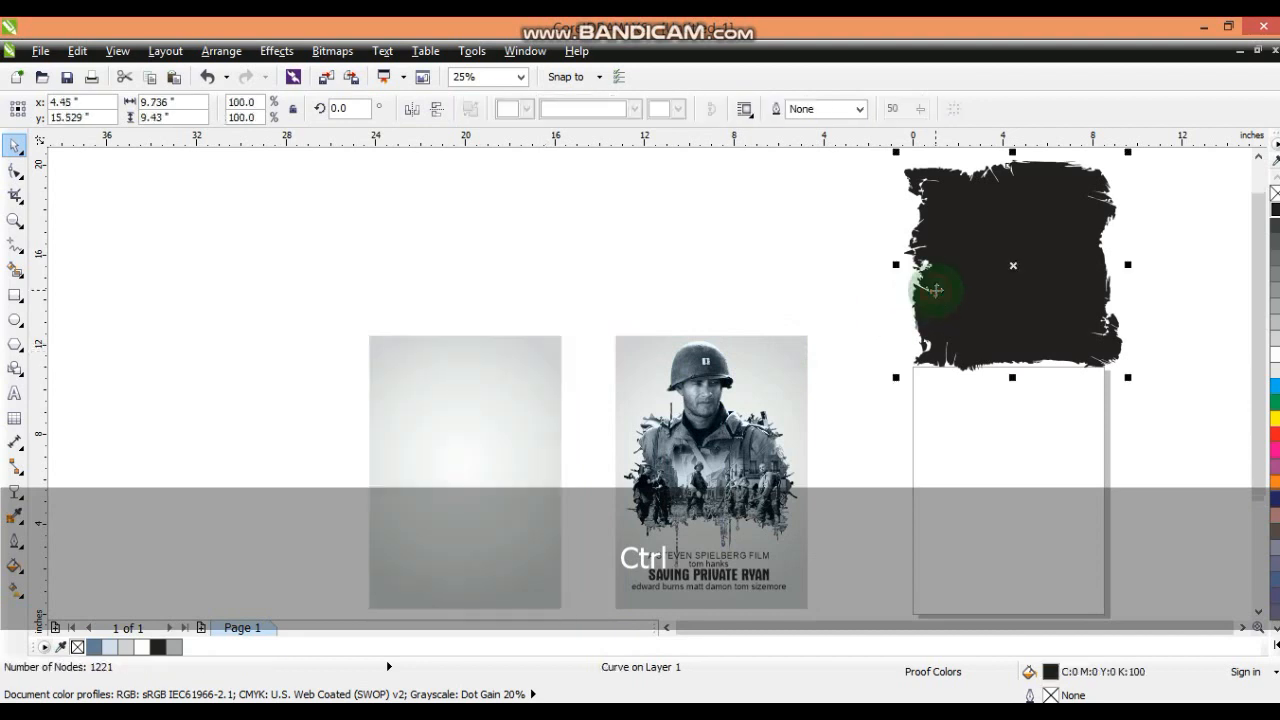
{"action": "left_click", "coordinate": [480, 382], "text": "shift"}
{"action": "key", "text": "c"}
{"action": "key", "text": "e"}
{"action": "key", "text": "Escape"}
{"action": "left_click", "coordinate": [564, 415]}
{"action": "key", "text": "shift+Page_Up"}
Stretch the black brush shape to about 9.16 by 12.77 inches over the copied rectangle and realign it to the rectangle's center.
{"action": "left_click_drag", "start_coordinate": [578, 470], "coordinate": [568, 471]}
{"action": "left_click_drag", "start_coordinate": [466, 357], "coordinate": [471, 328]}
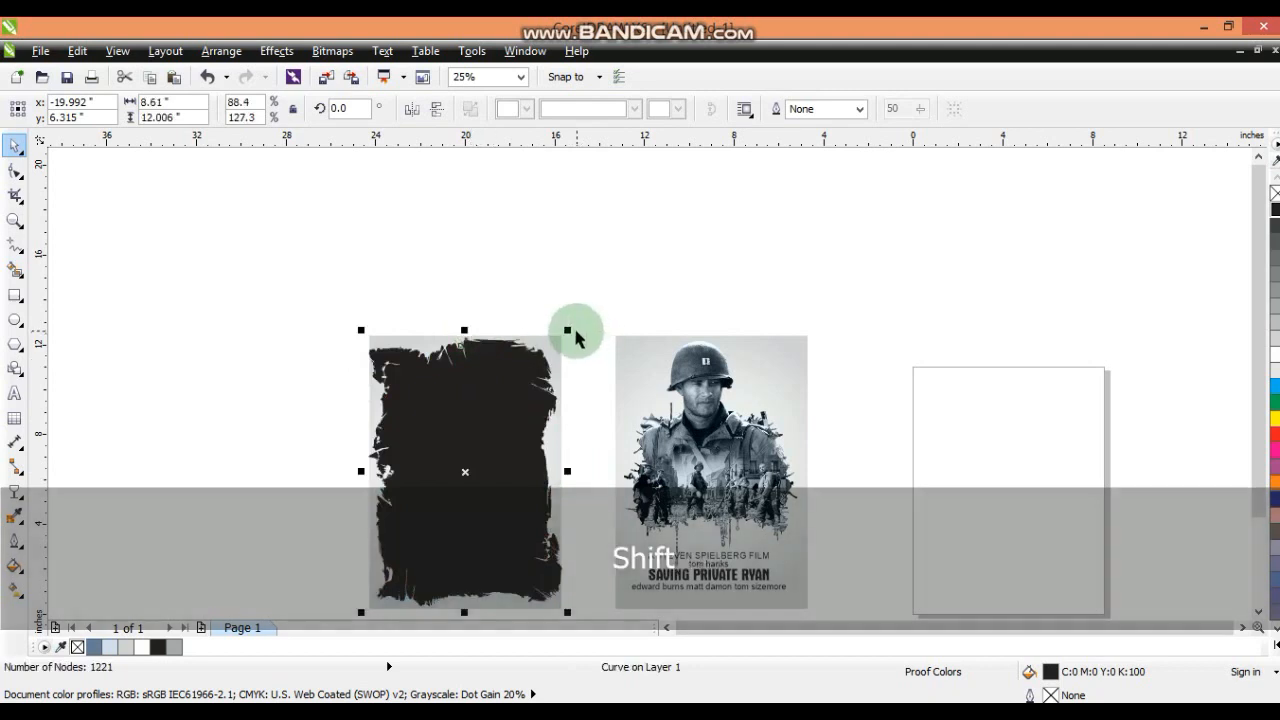
{"action": "left_click_drag", "start_coordinate": [568, 330], "coordinate": [581, 322]}
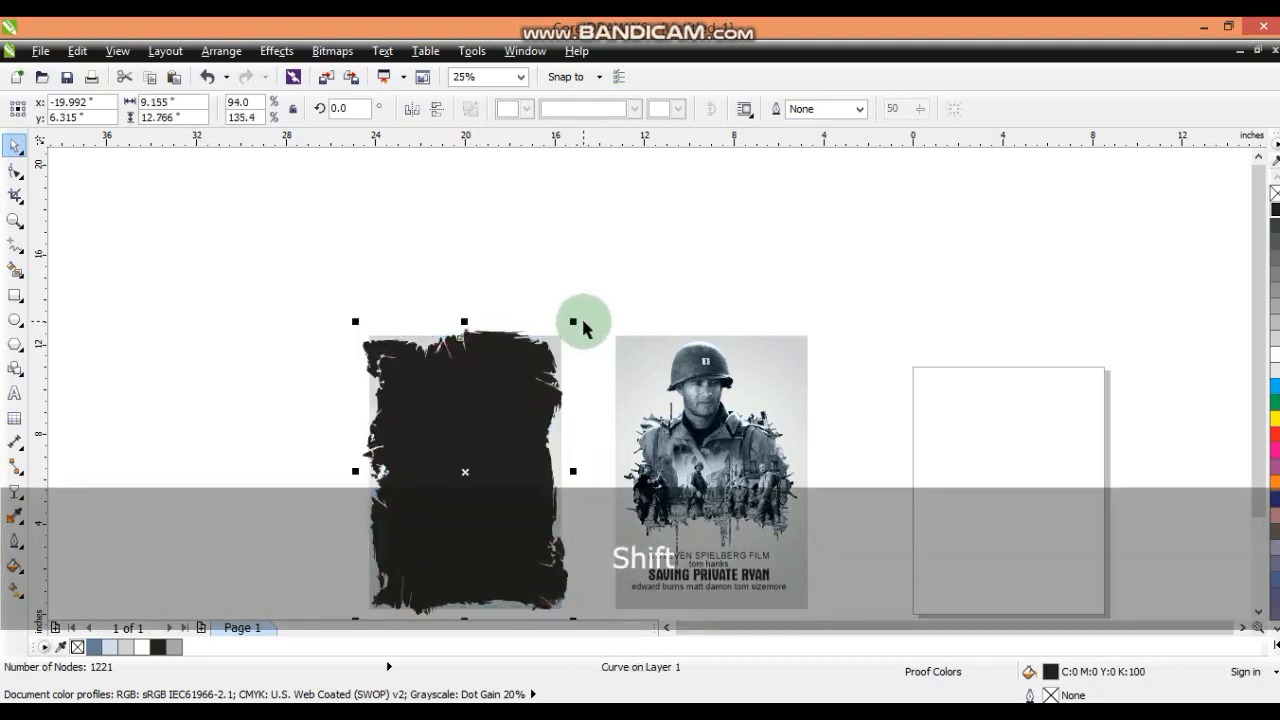
{"action": "left_click", "coordinate": [560, 340], "text": "shift"}
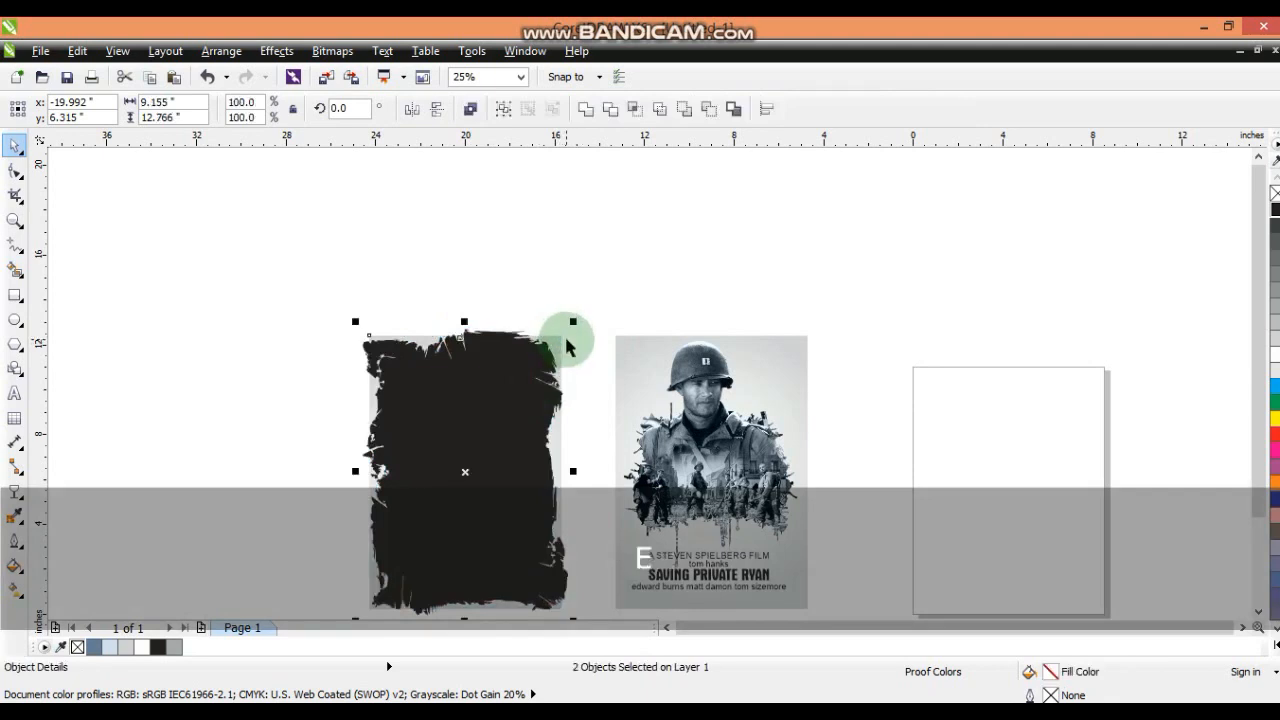
{"action": "left_click", "coordinate": [537, 368]}
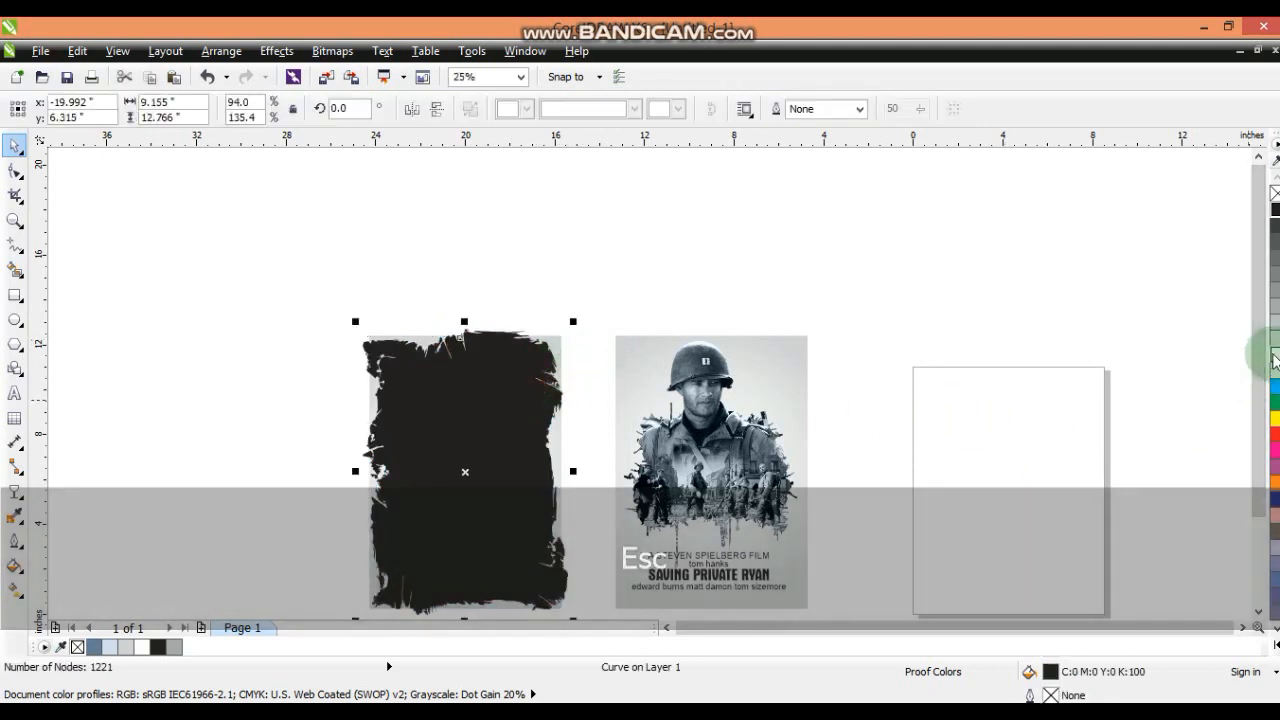
Give the black brush shape a radial fountain fill running from white near its center to 20% black outward.
{"action": "left_click", "coordinate": [1274, 340]}
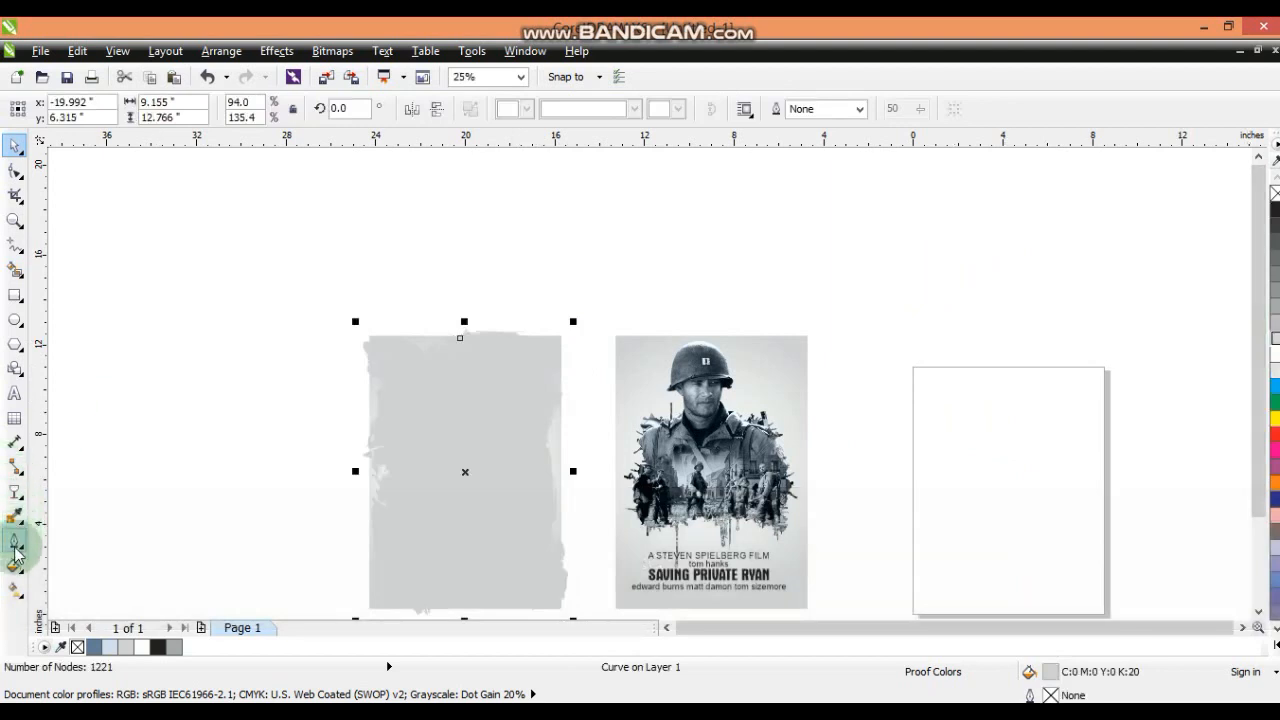
{"action": "left_click", "coordinate": [15, 590]}
{"action": "left_click_drag", "start_coordinate": [448, 424], "coordinate": [457, 527]}
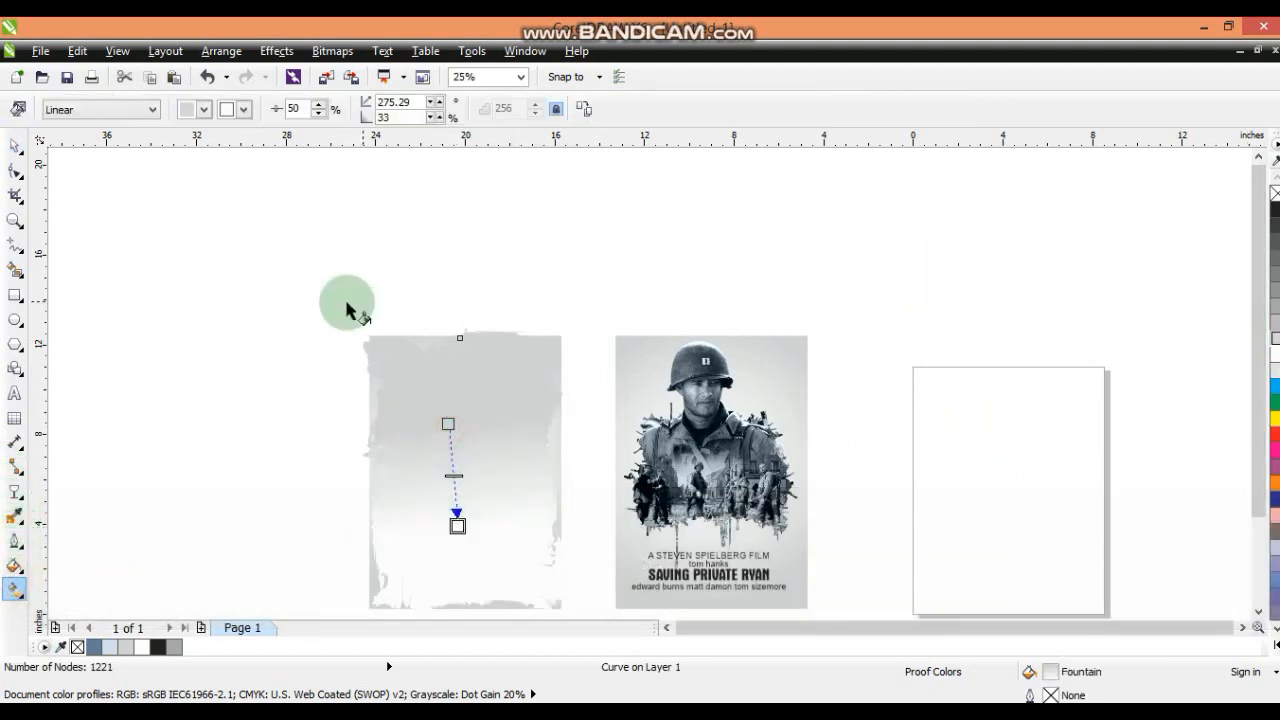
{"action": "left_click", "coordinate": [121, 110]}
{"action": "left_click", "coordinate": [57, 166]}
{"action": "mouse_move", "coordinate": [466, 505]}
{"action": "left_mouse_down"}
{"action": "mouse_move", "coordinate": [480, 509]}
{"action": "mouse_move", "coordinate": [470, 526]}
{"action": "left_mouse_up"}
{"action": "left_click_drag", "start_coordinate": [465, 470], "coordinate": [460, 461]}
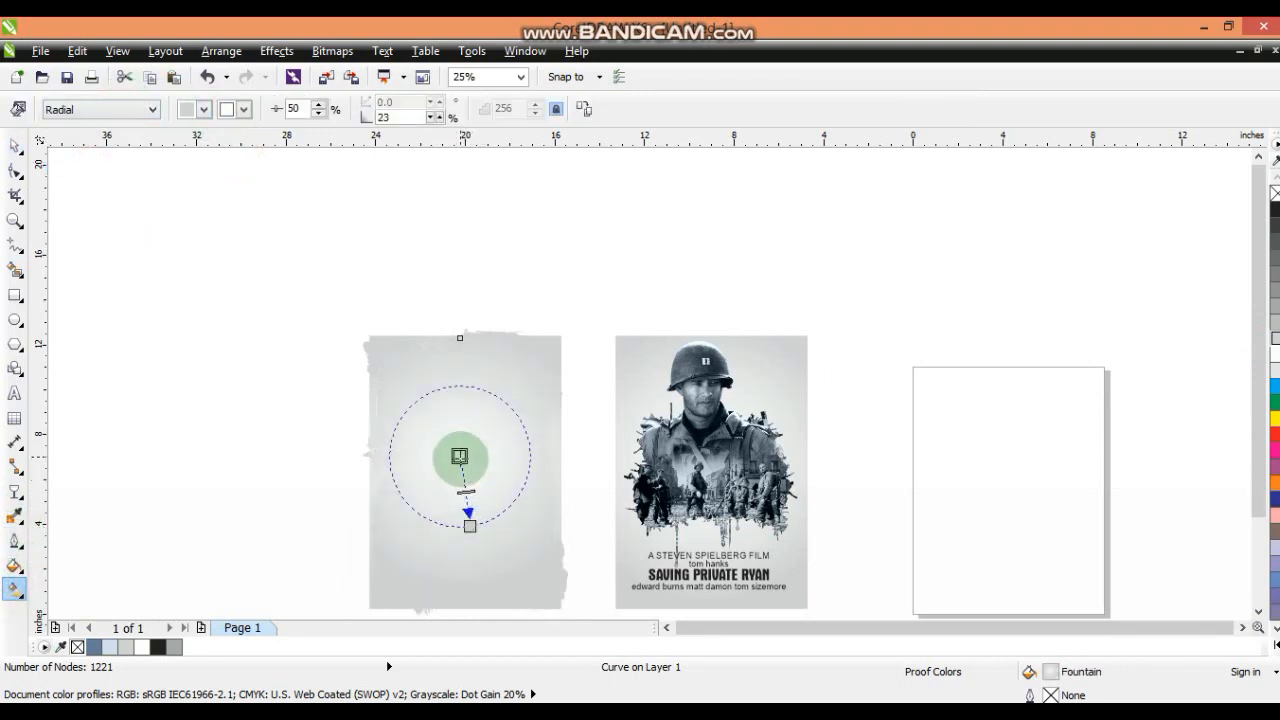
PowerClip the radially filled brush shape inside the copied rectangle and fill that rectangle with 100% black.
{"action": "left_click", "coordinate": [15, 143]}
{"action": "key", "text": "alt+c"}
{"action": "key", "text": "w"}
{"action": "key", "text": "p"}
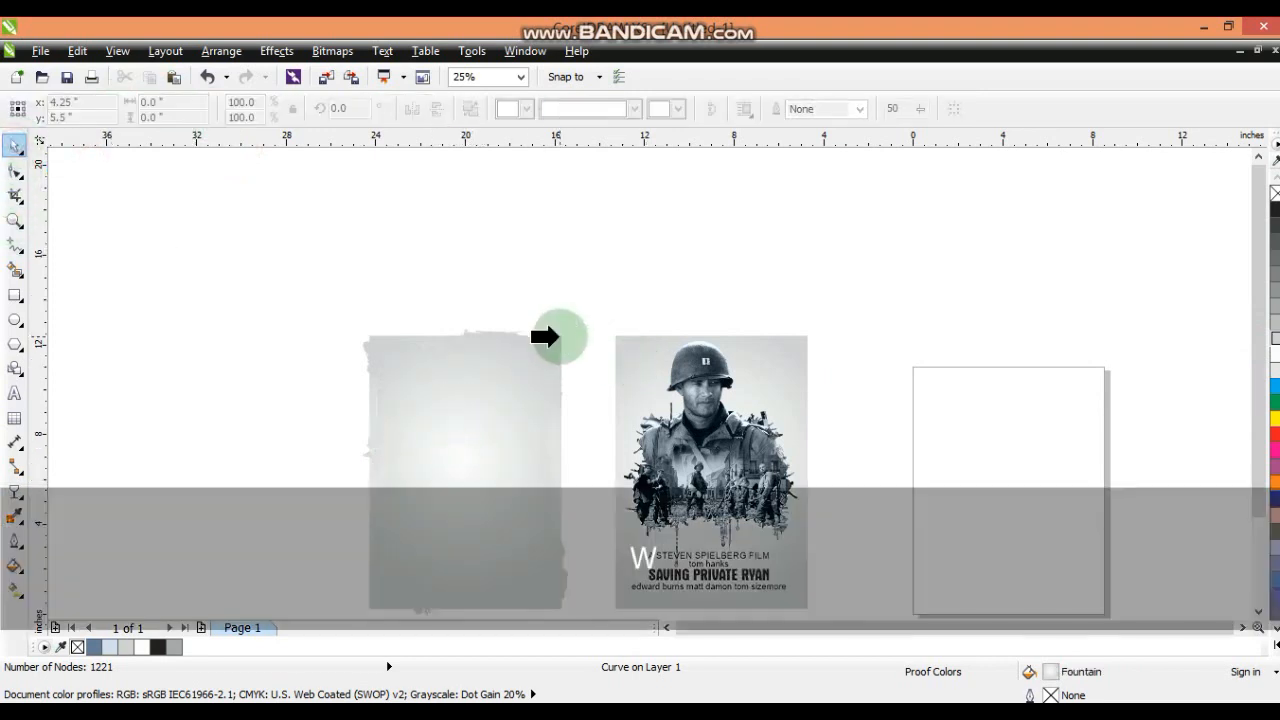
{"action": "left_click", "coordinate": [557, 337]}
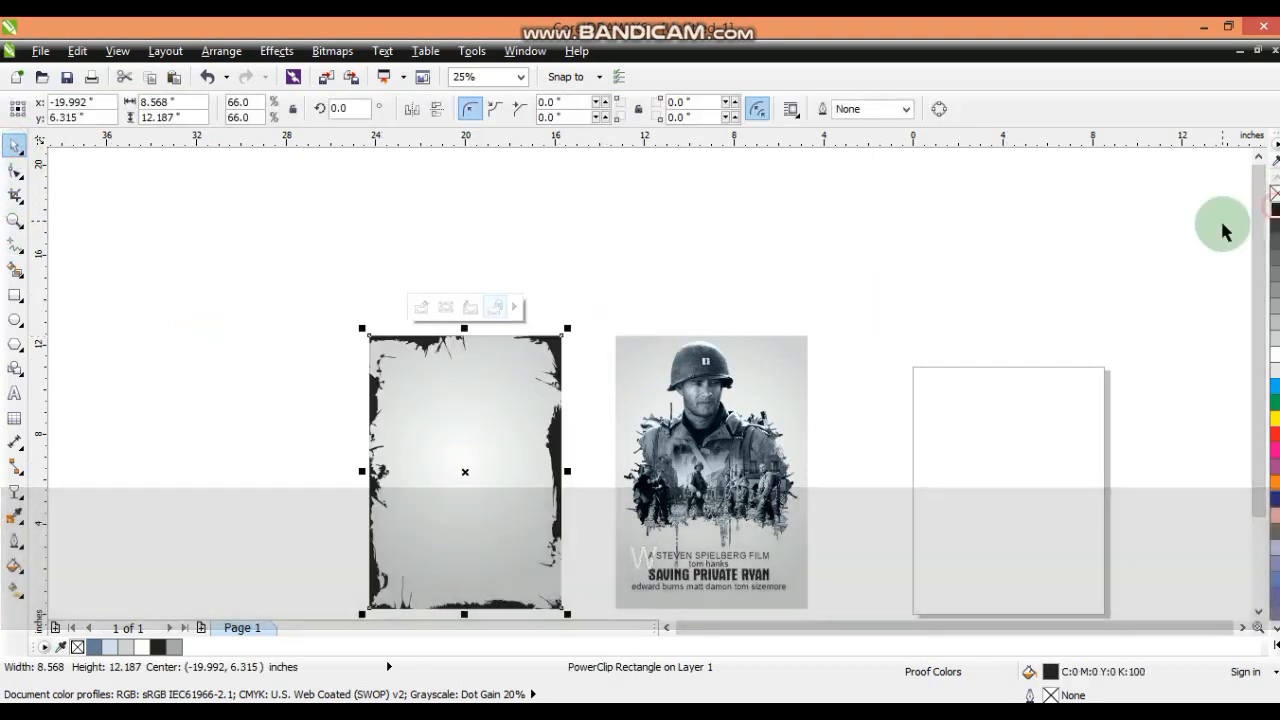
Group the soldier artwork with its title texts, bring the group to the front and center it on the brush-framed rectangle.
{"action": "left_click_drag", "start_coordinate": [591, 278], "coordinate": [825, 592]}
{"action": "key", "text": "ctrl+g"}
{"action": "key", "text": "shift+Page_Up"}
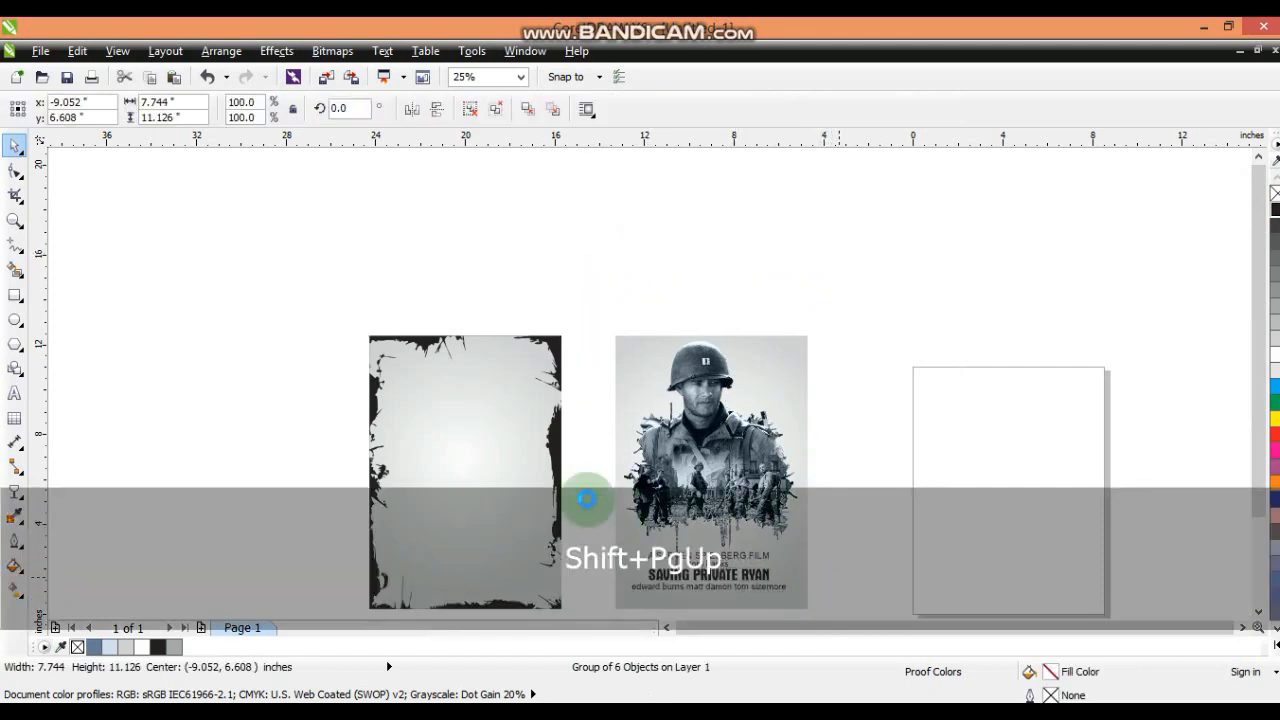
{"action": "left_click", "coordinate": [513, 481], "text": "shift"}
{"action": "key", "text": "c"}
{"action": "key", "text": "shift+F2"}
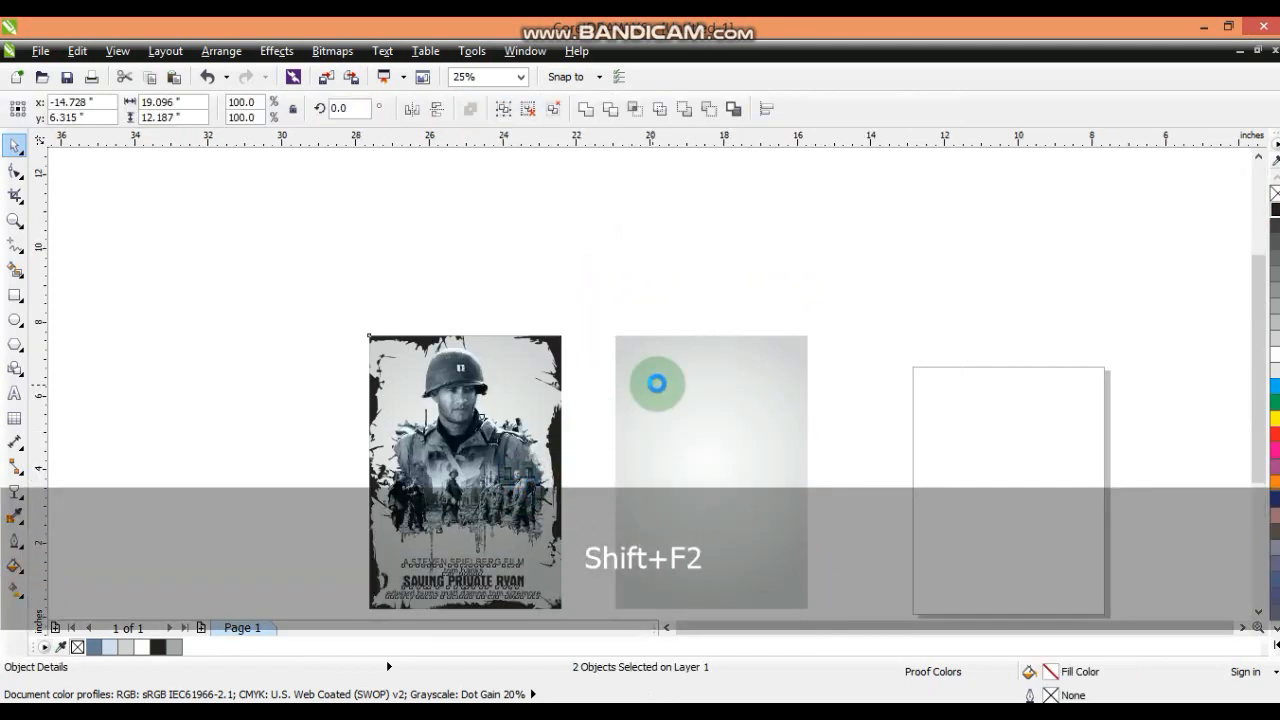
Scale the grouped artwork and text down around its center to about 7.35 by 10.56 inches.
{"action": "key", "text": "Escape"}
{"action": "left_click", "coordinate": [784, 204]}
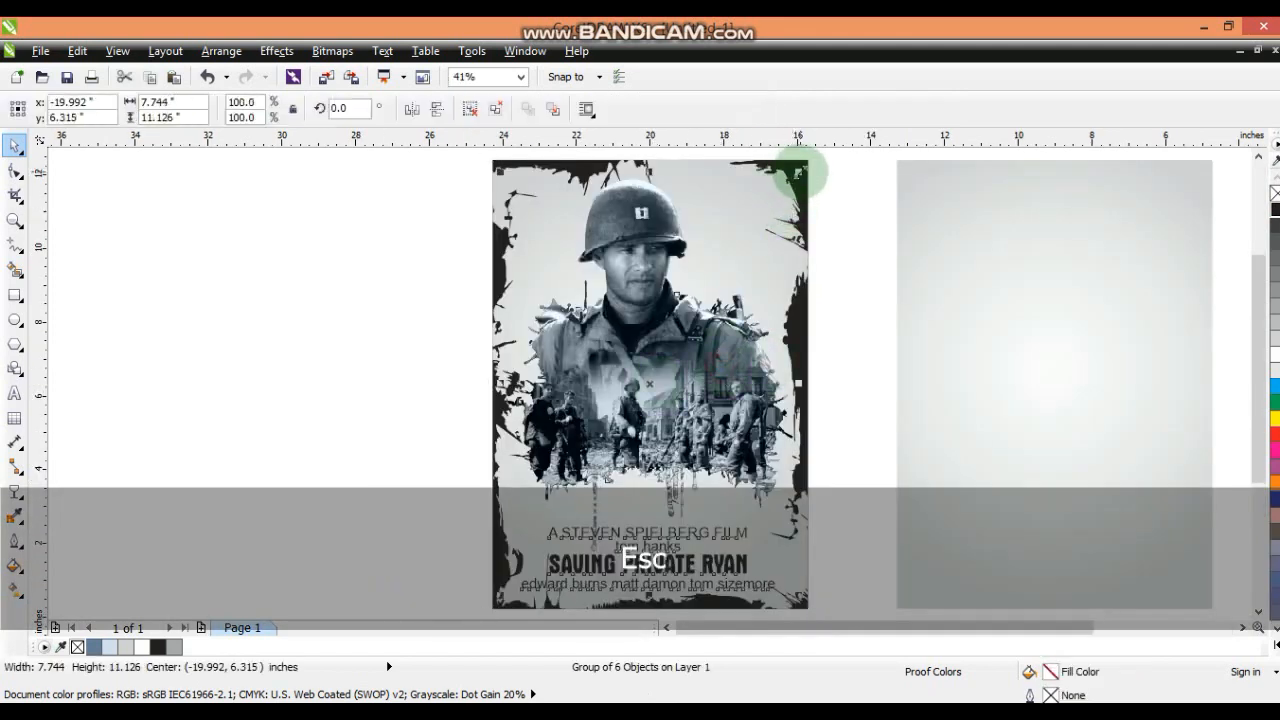
{"action": "left_click_drag", "start_coordinate": [797, 174], "coordinate": [796, 183]}
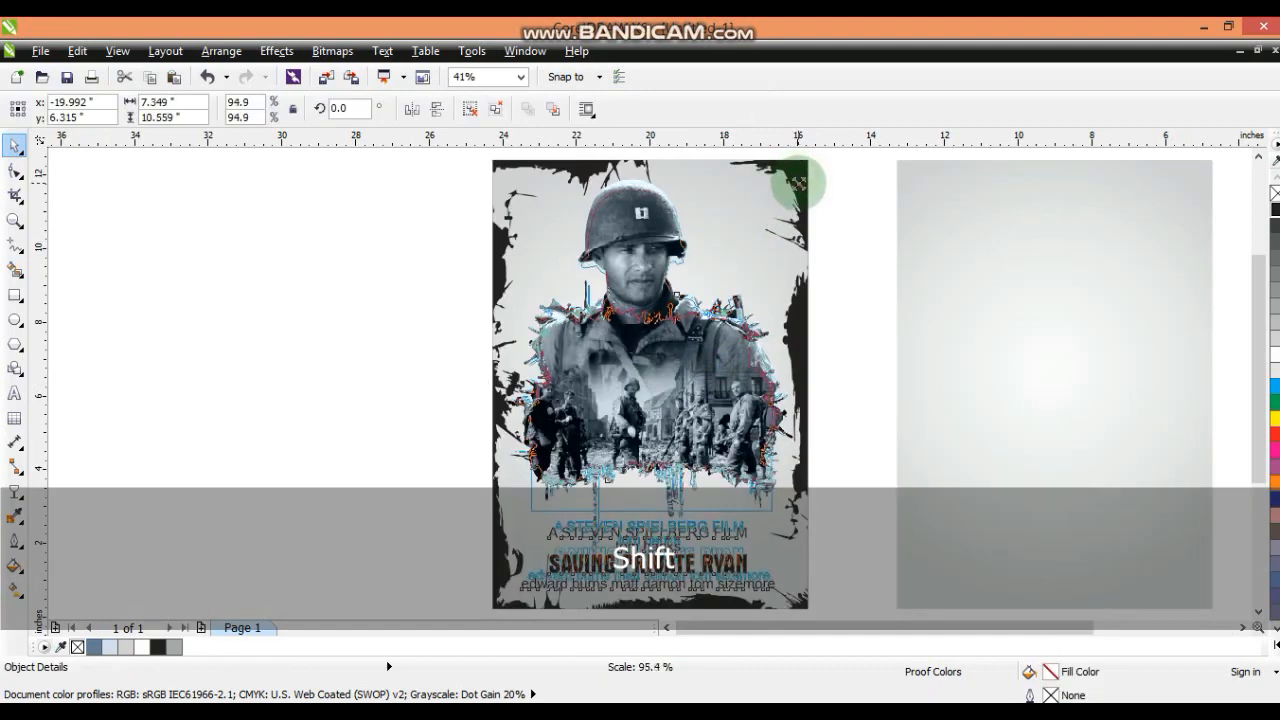
{"action": "left_click", "coordinate": [883, 255]}
Try progressively lighter greys on the rough frame, starting at 90% black, and settle on 30% black.
{"action": "left_click", "coordinate": [994, 397]}
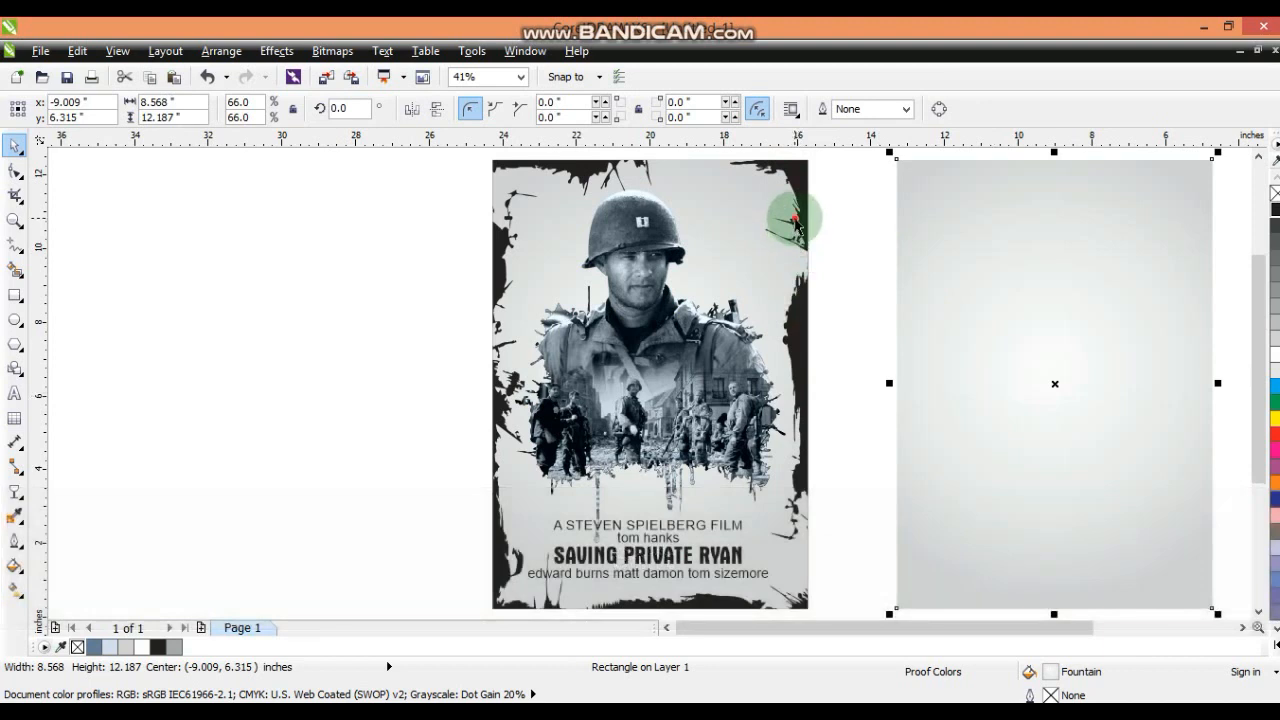
{"action": "left_click", "coordinate": [797, 222]}
{"action": "left_click", "coordinate": [1274, 230]}
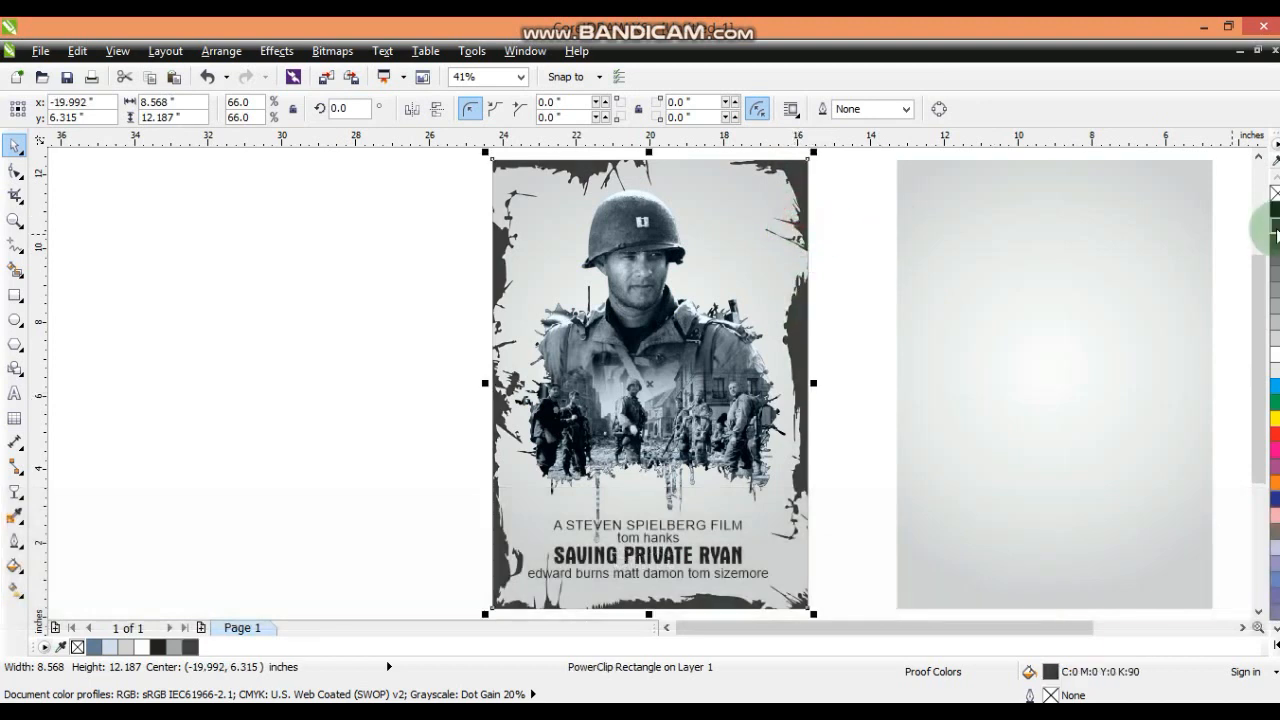
{"action": "left_click", "coordinate": [1275, 271]}
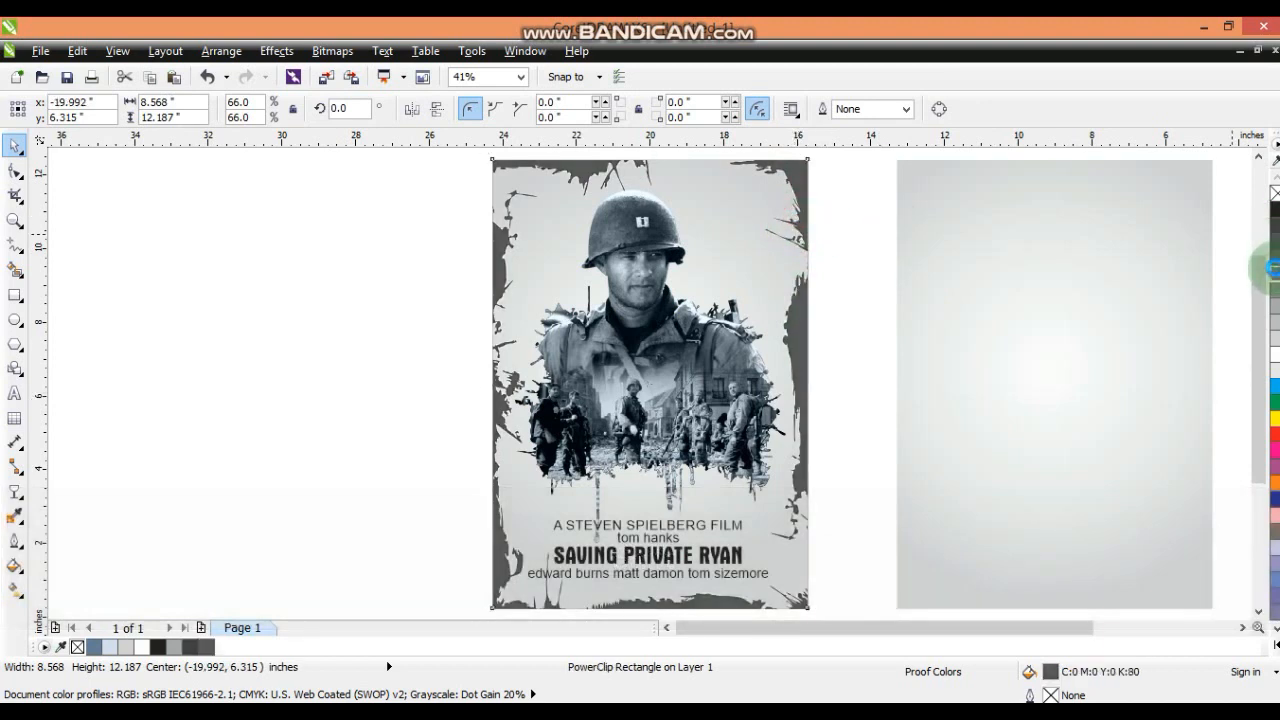
{"action": "left_click", "coordinate": [1276, 280]}
{"action": "left_click", "coordinate": [1274, 306]}
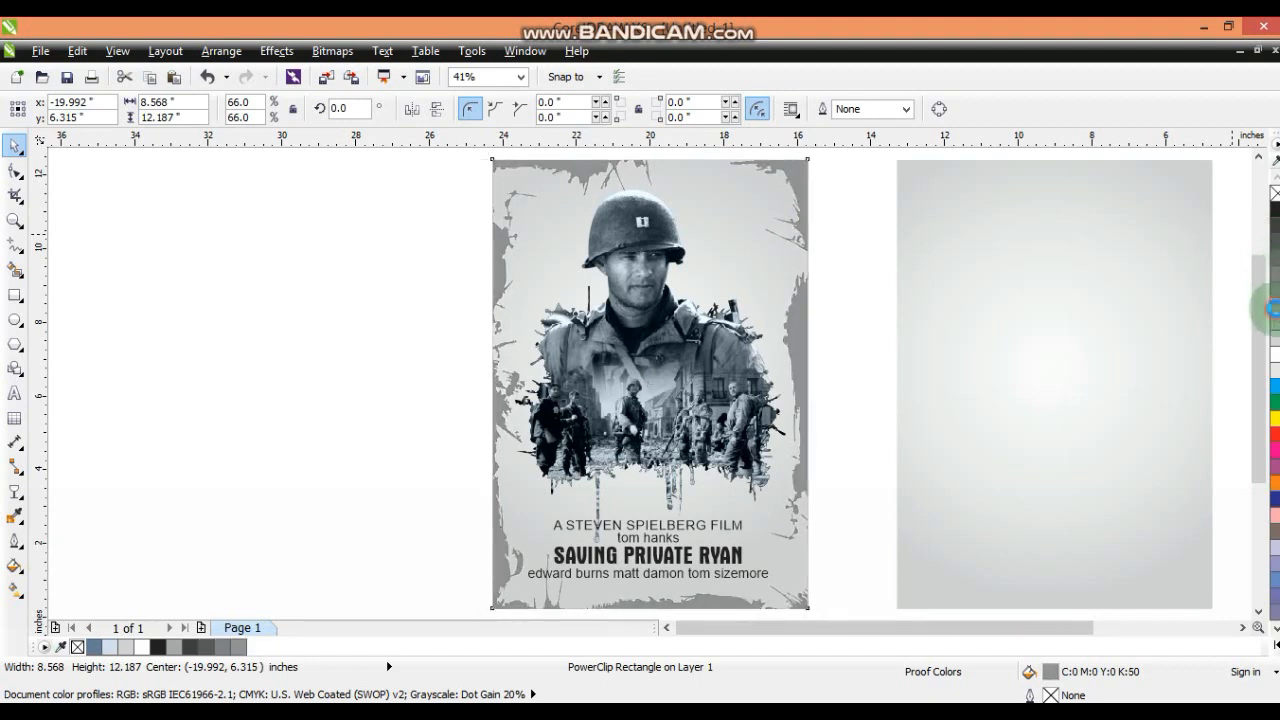
{"action": "left_click", "coordinate": [1274, 322]}
{"action": "left_click", "coordinate": [1276, 331]}
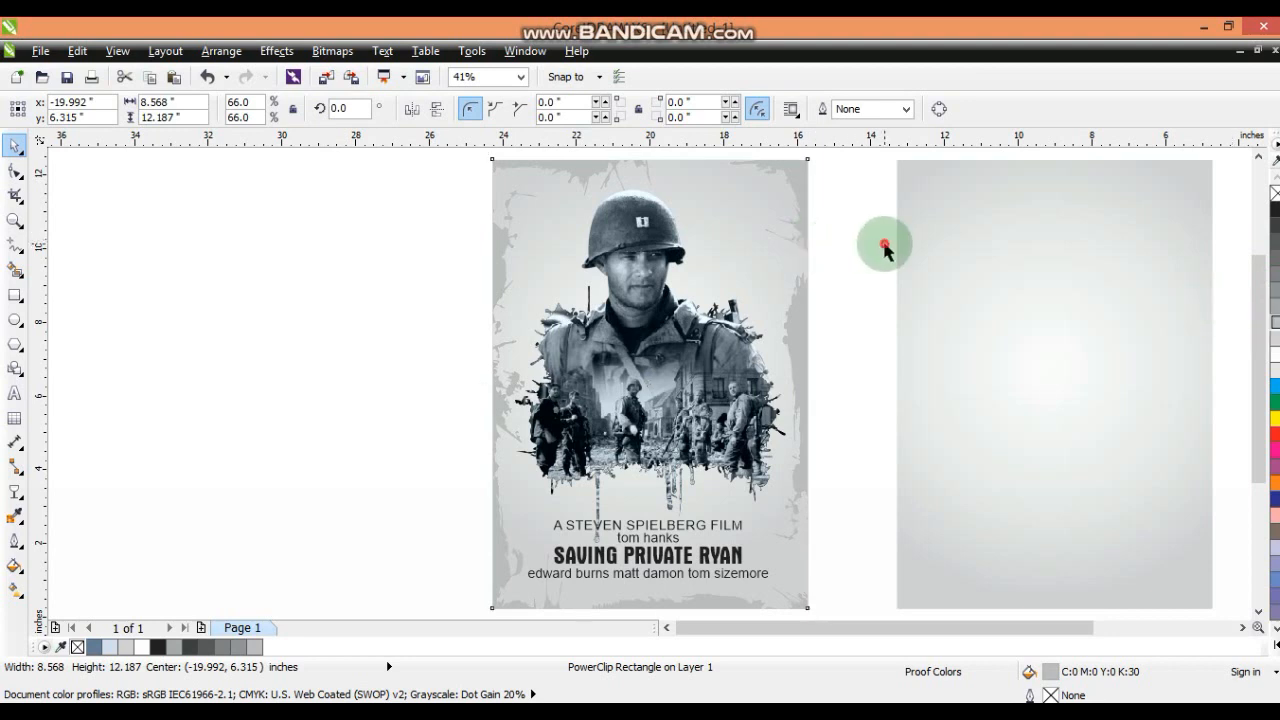
Delete the leftover background rectangle beside the poster and show the finished poster in full-screen preview.
{"action": "left_click", "coordinate": [1020, 286]}
{"action": "key", "text": "Delete"}
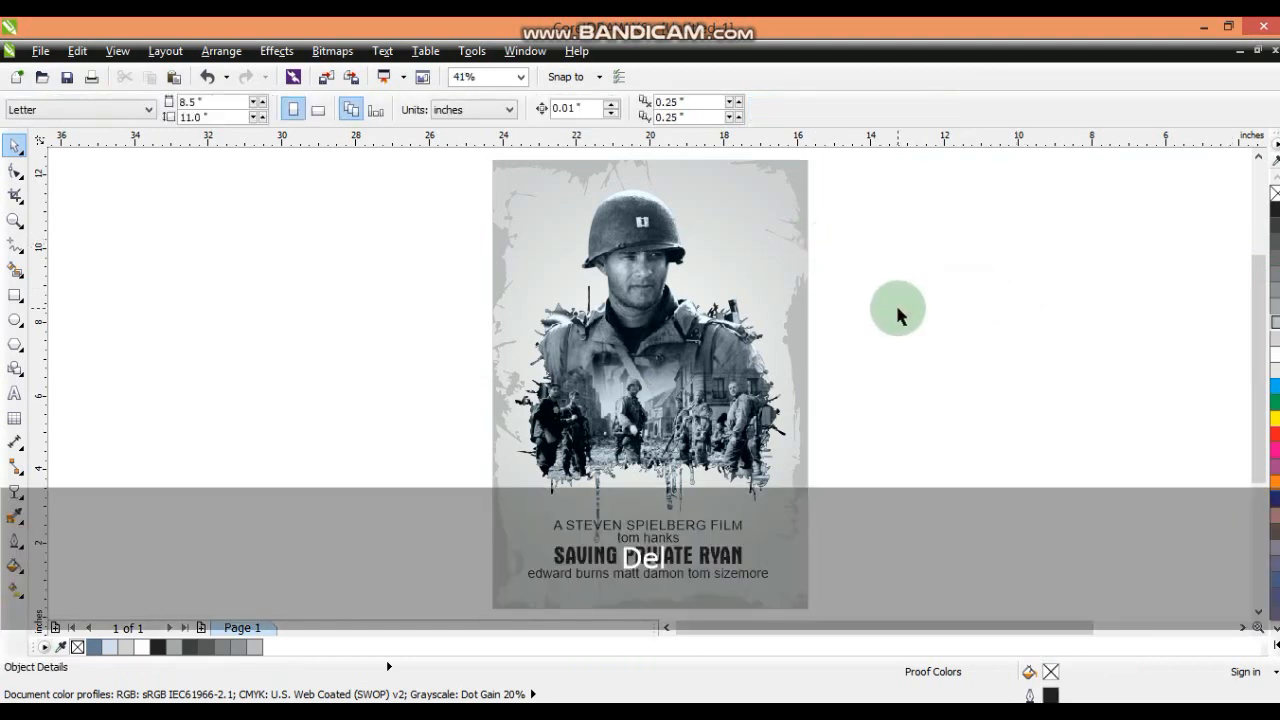
{"action": "key", "text": "F9"}
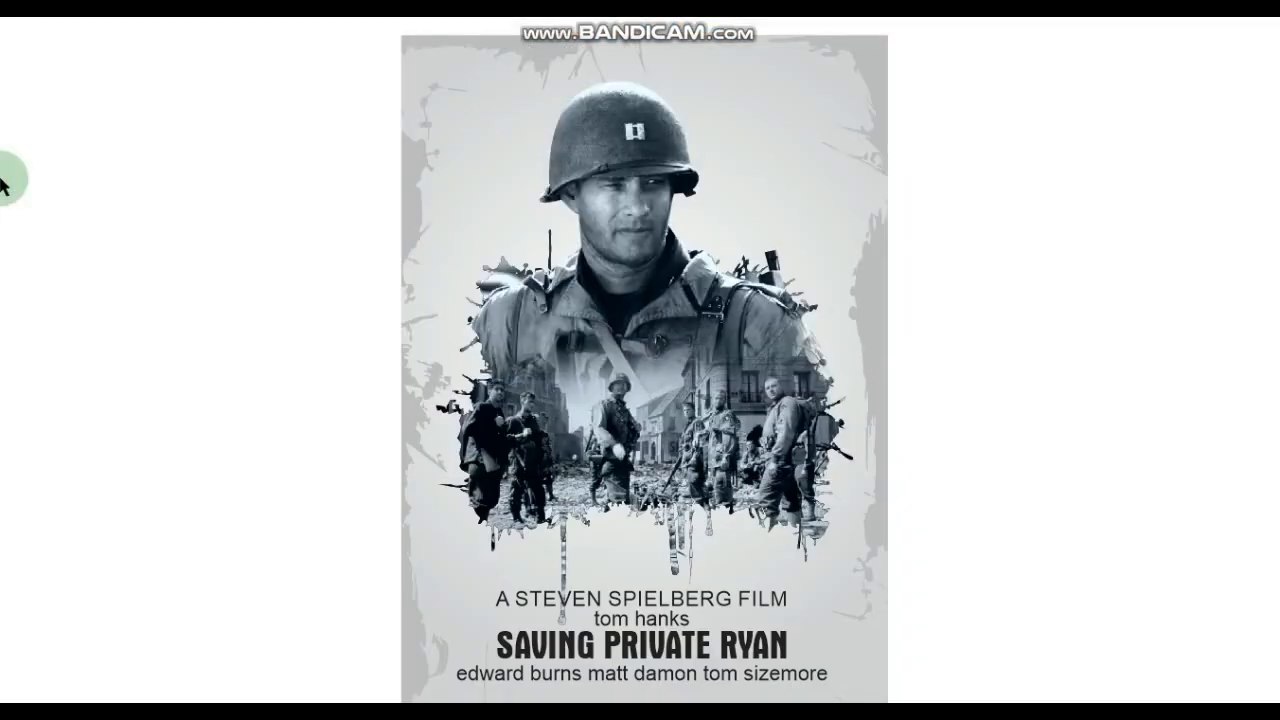